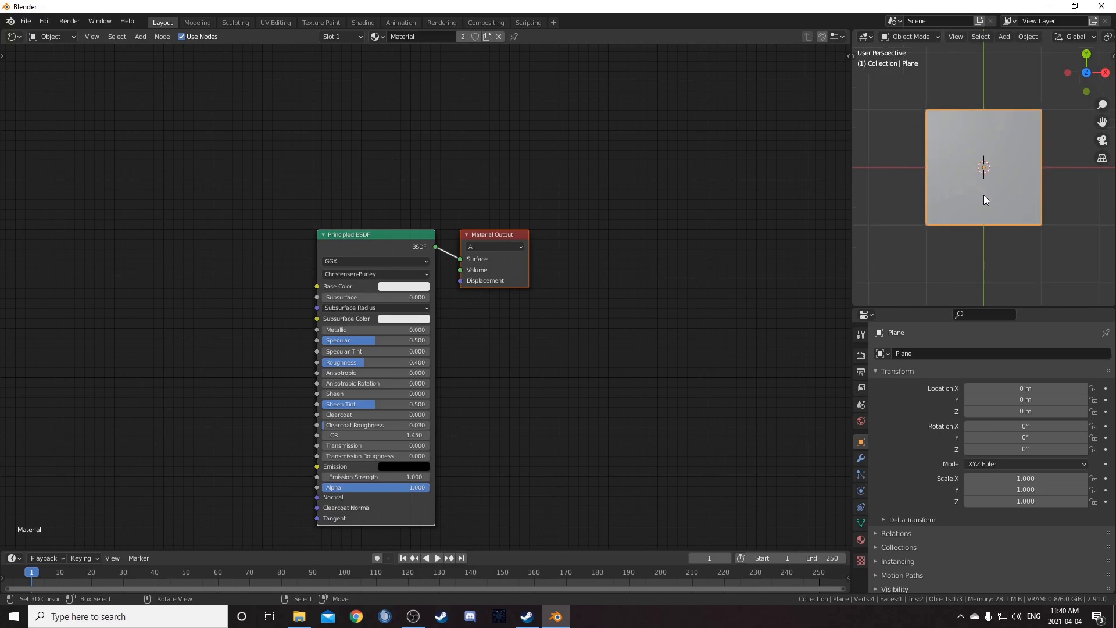
# Switch the 3D viewport shading to Rendered
pyautogui.press('z')
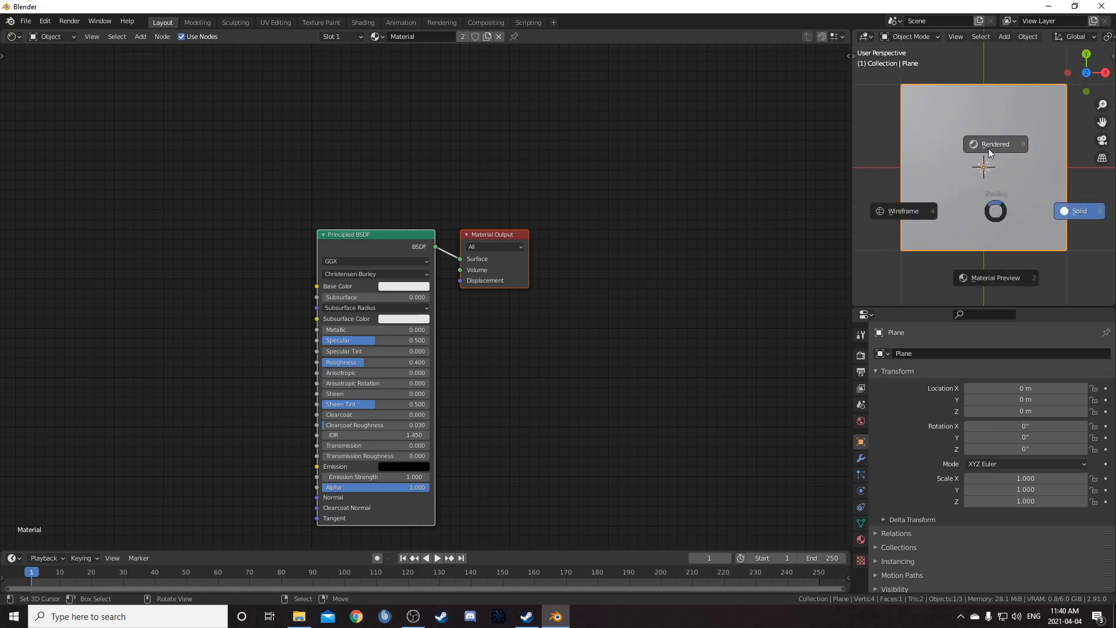
pyautogui.click(988, 148)
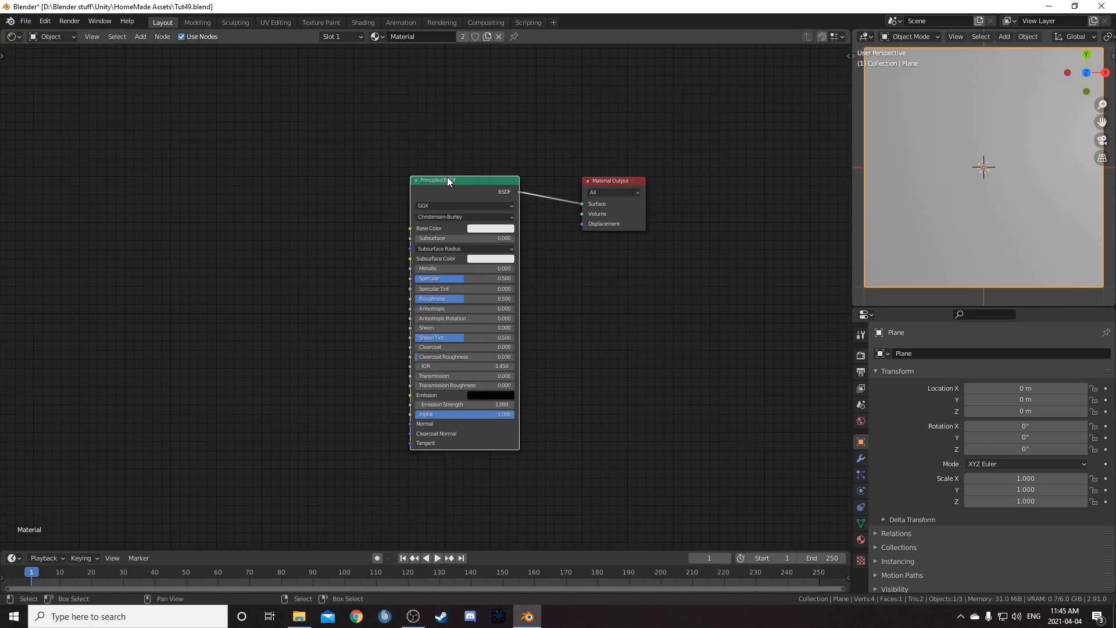
# Delete the Principled BSDF node from the material's node tree
pyautogui.press('x')
pyautogui.moveTo(431, 259); pyautogui.dragTo(515, 282, button='middle')
# Add a Texture Coordinate node and preview its Object output through a Viewer node
pyautogui.hotkey('shift', 'a')
pyautogui.click(443, 269)
pyautogui.write('tex')
pyautogui.press('Return')
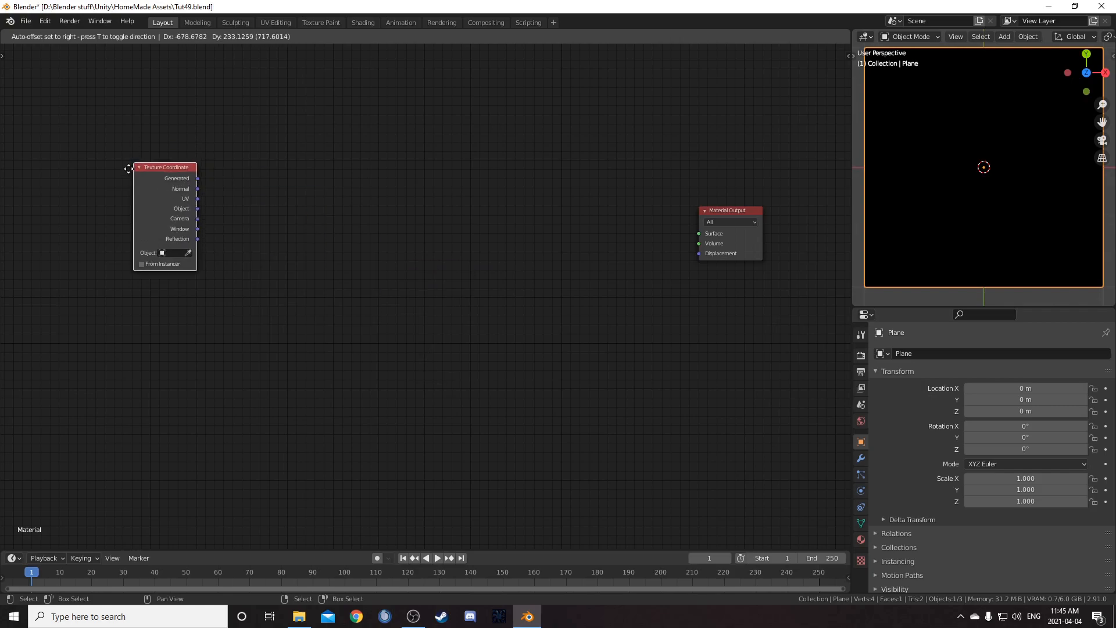
pyautogui.click(135, 205)
pyautogui.keyDown('ctrl'); pyautogui.keyDown('shift'); pyautogui.click(139, 203); pyautogui.keyUp('shift'); pyautogui.keyUp('ctrl')
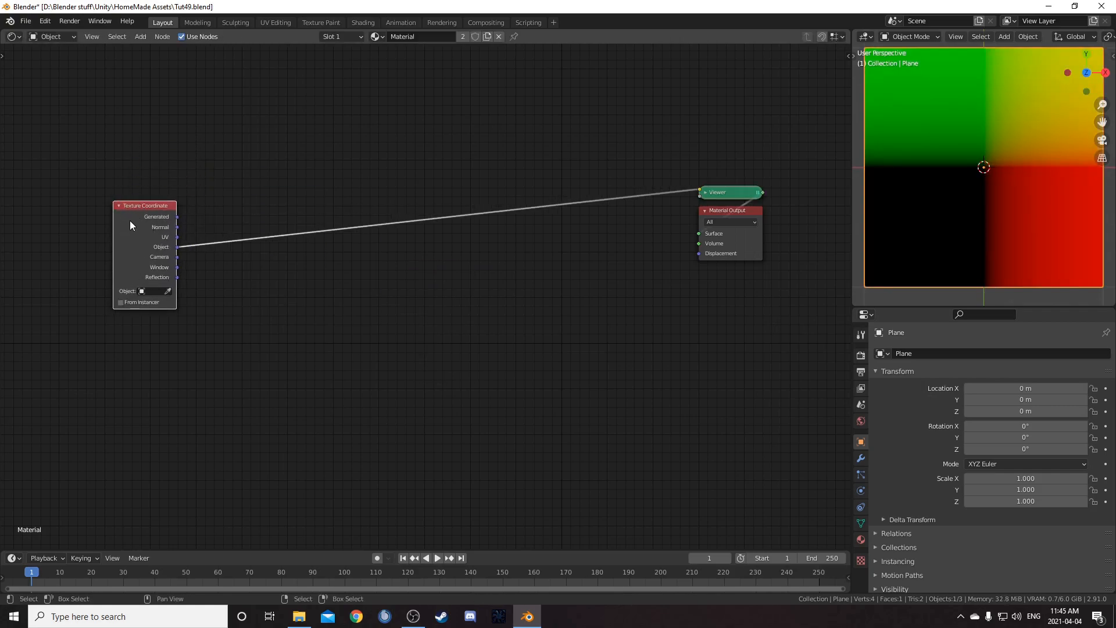
pyautogui.keyDown('ctrl'); pyautogui.keyDown('shift'); pyautogui.click(135, 214); pyautogui.keyUp('shift'); pyautogui.keyUp('ctrl')
pyautogui.keyDown('ctrl'); pyautogui.keyDown('shift'); pyautogui.click(135, 214); pyautogui.keyUp('shift'); pyautogui.keyUp('ctrl')
pyautogui.keyDown('ctrl'); pyautogui.keyDown('shift'); pyautogui.click(135, 214); pyautogui.keyUp('shift'); pyautogui.keyUp('ctrl')
pyautogui.keyDown('ctrl'); pyautogui.keyDown('shift'); pyautogui.click(134, 214); pyautogui.keyUp('shift'); pyautogui.keyUp('ctrl')
# Insert a Gradient Texture node into the Object link and set its type to Radial
pyautogui.hotkey('shift', 'a')
pyautogui.click(358, 315)
pyautogui.write('grad')
pyautogui.press('Return')
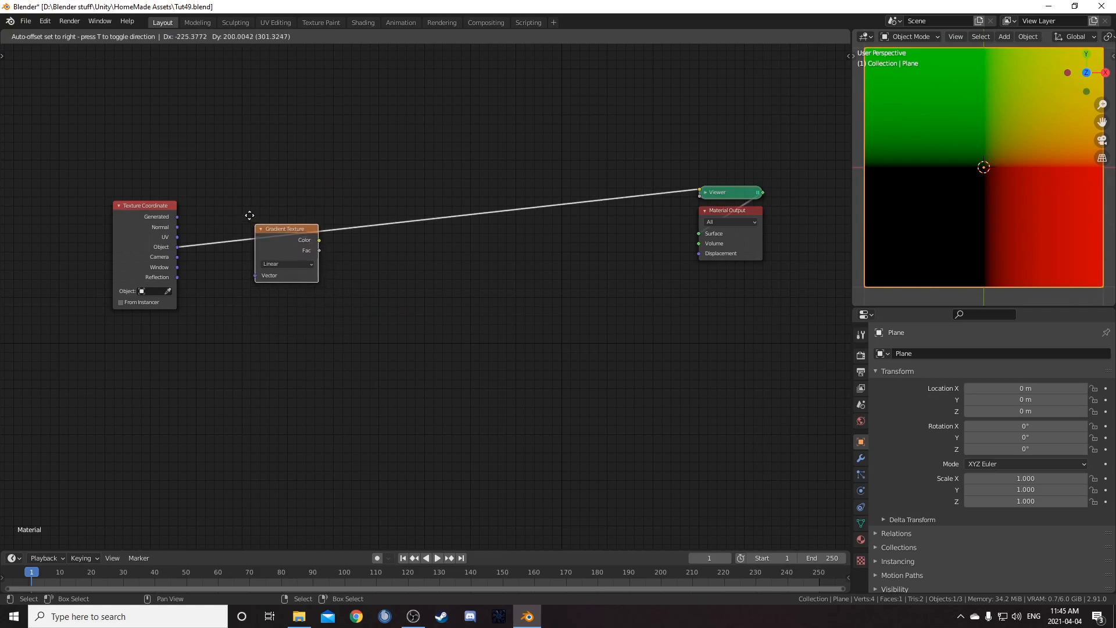
pyautogui.click(242, 211)
pyautogui.scroll(2, 324, 302)
pyautogui.click(224, 225)
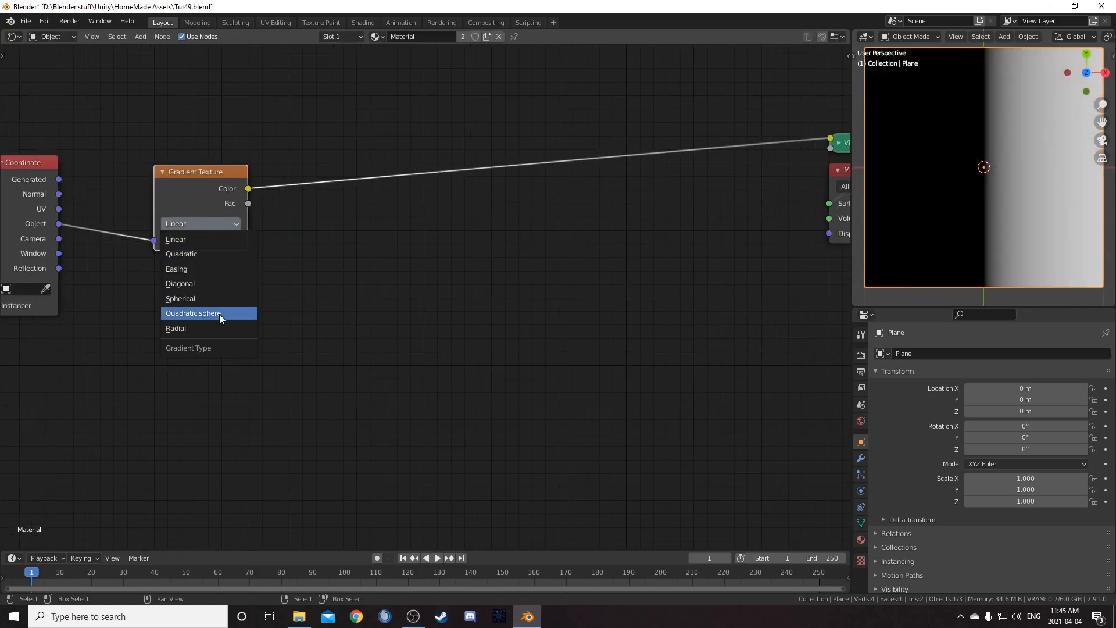
pyautogui.click(213, 328)
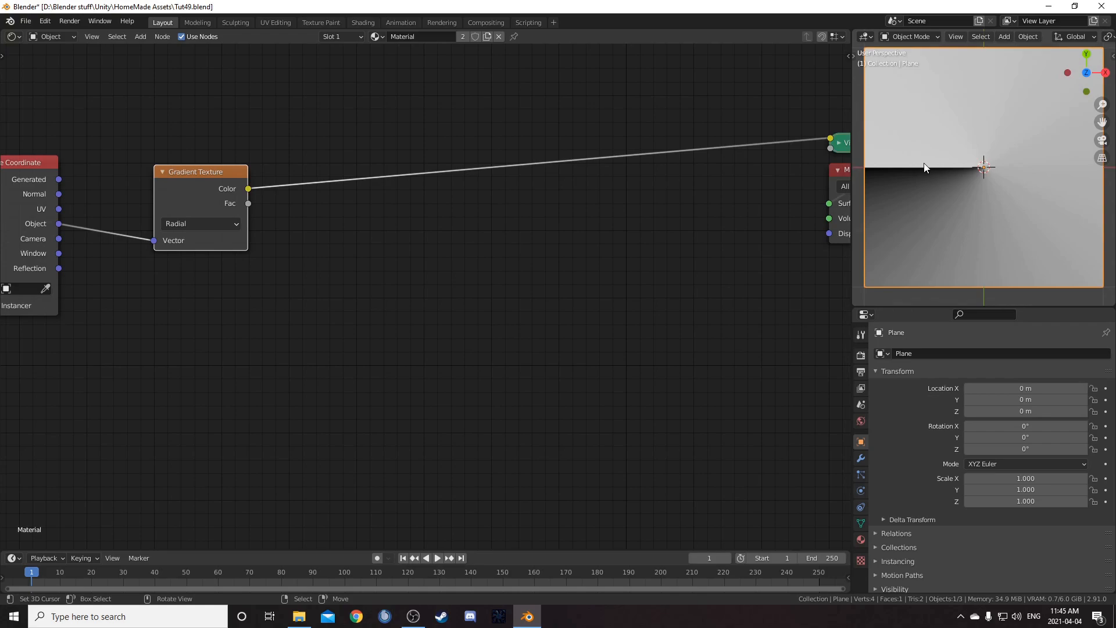
# Insert a Math node after the Gradient Texture, set it to Multiply with a second value of 12
pyautogui.moveTo(452, 305); pyautogui.dragTo(462, 354, button='middle')
pyautogui.hotkey('shift', 'a')
pyautogui.write('add')
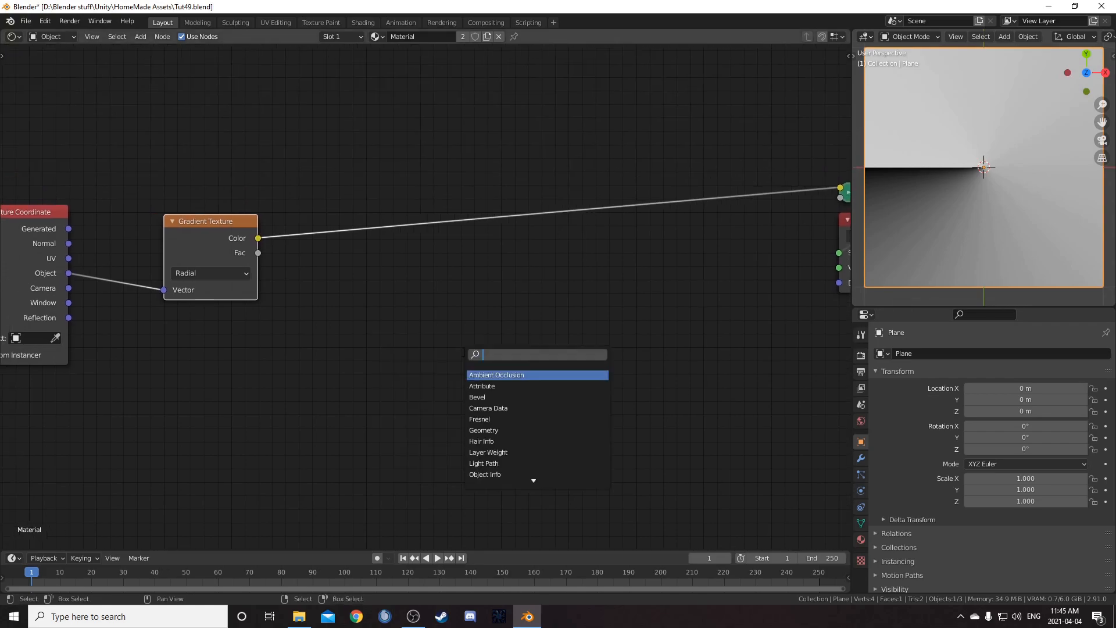
pyautogui.press('Return')
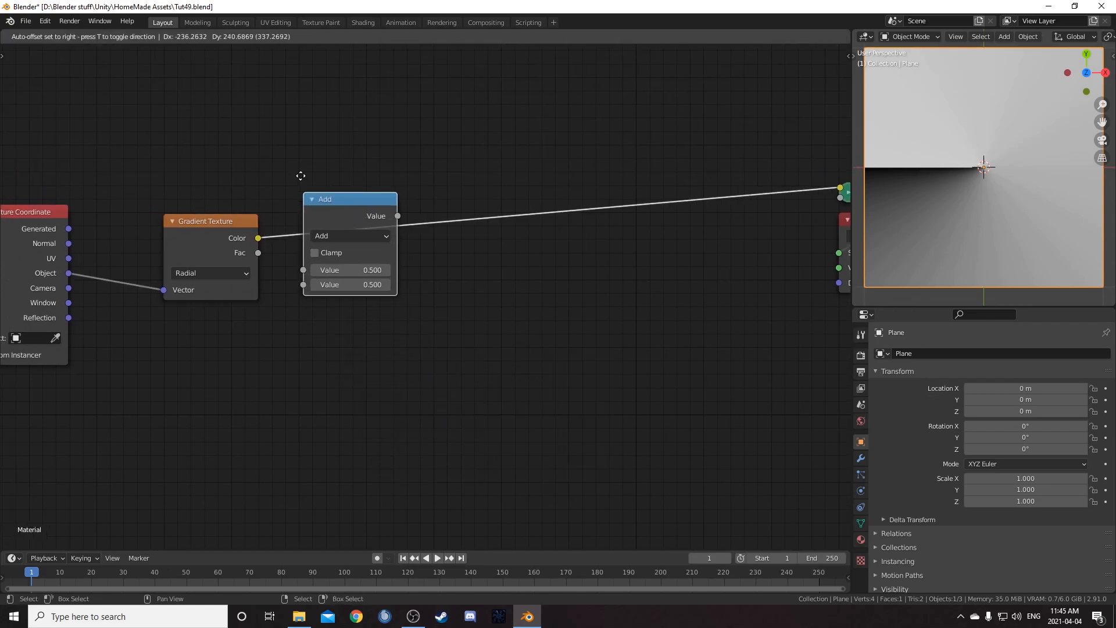
pyautogui.click(313, 176)
pyautogui.click(358, 222)
pyautogui.click(338, 289)
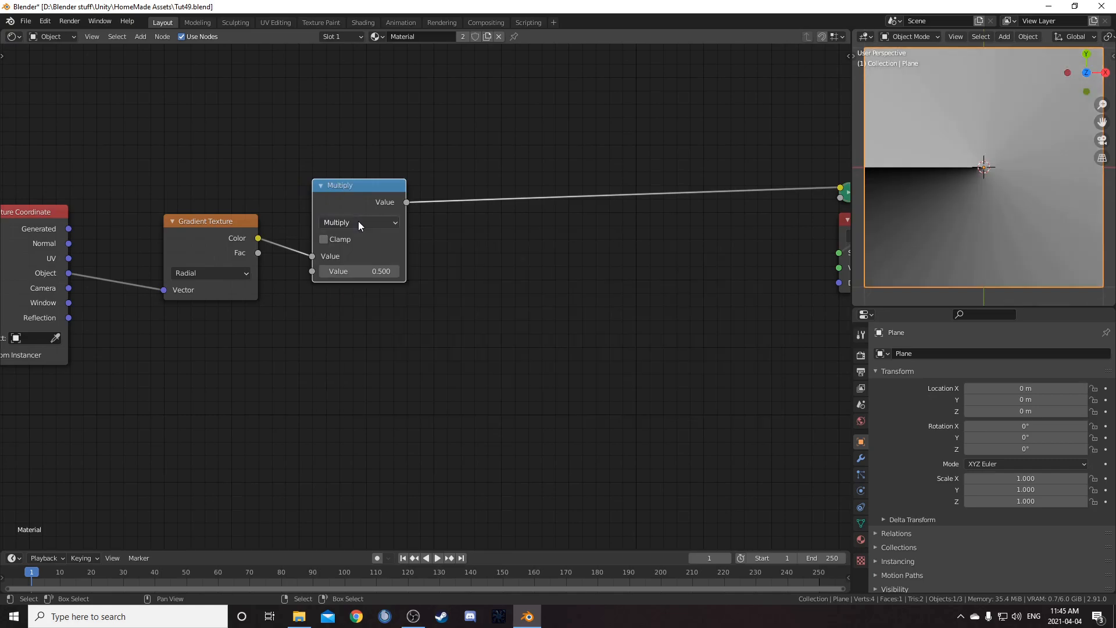
pyautogui.click(351, 273)
pyautogui.write('12')
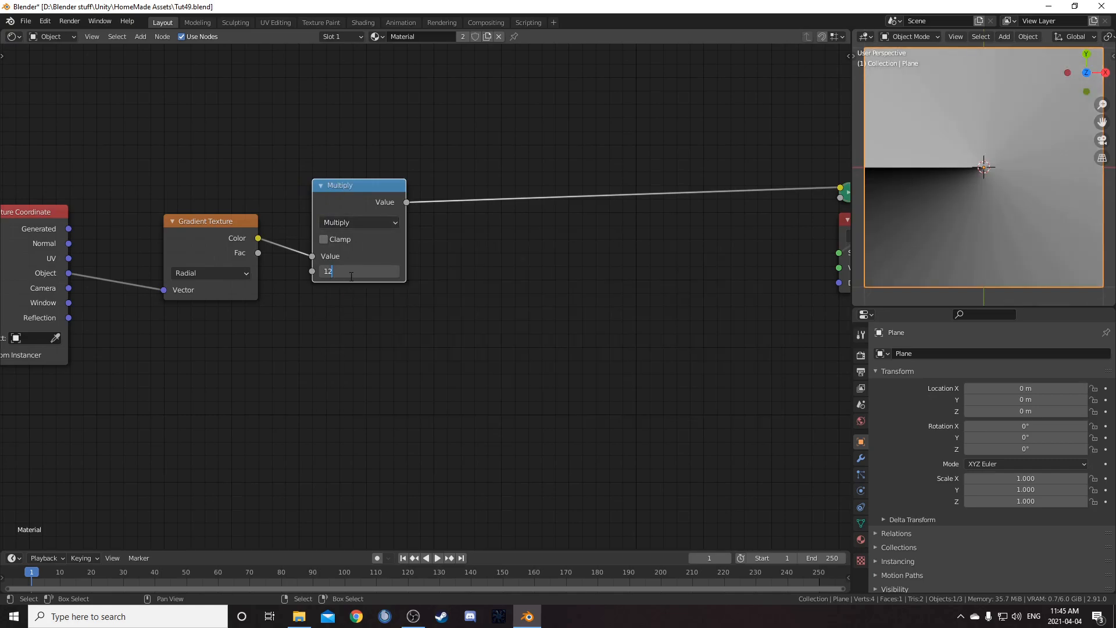
pyautogui.press('Return')
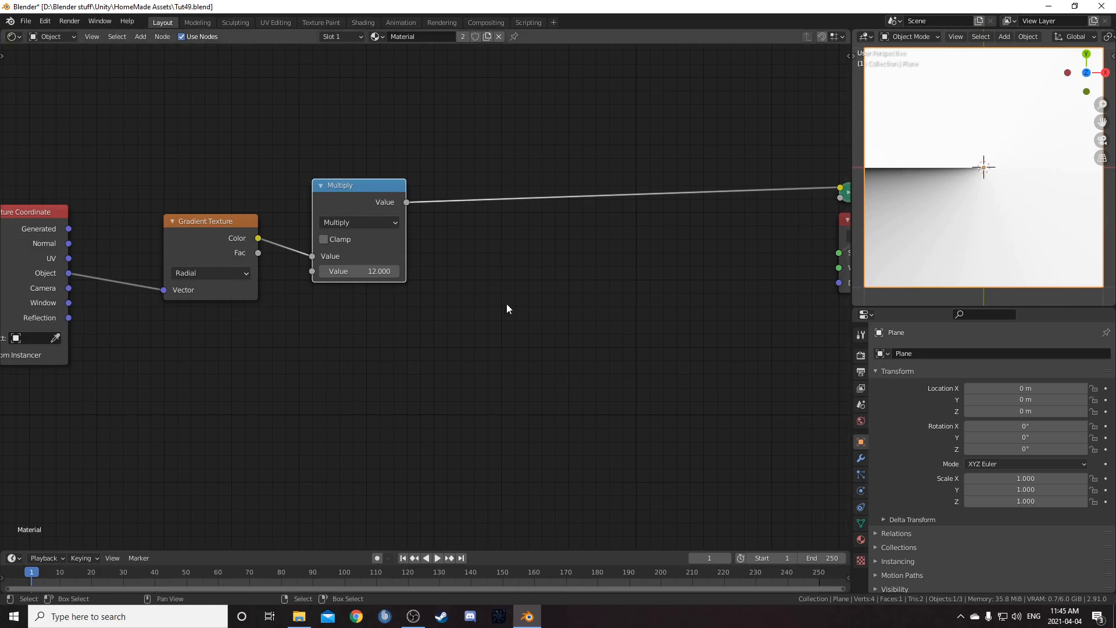
# Duplicate the Multiply node into the chain after it and change its operation to Fraction
pyautogui.moveTo(370, 253); pyautogui.dragTo(323, 261, button='middle')
pyautogui.hotkey('shift', 'd')
pyautogui.click(471, 195)
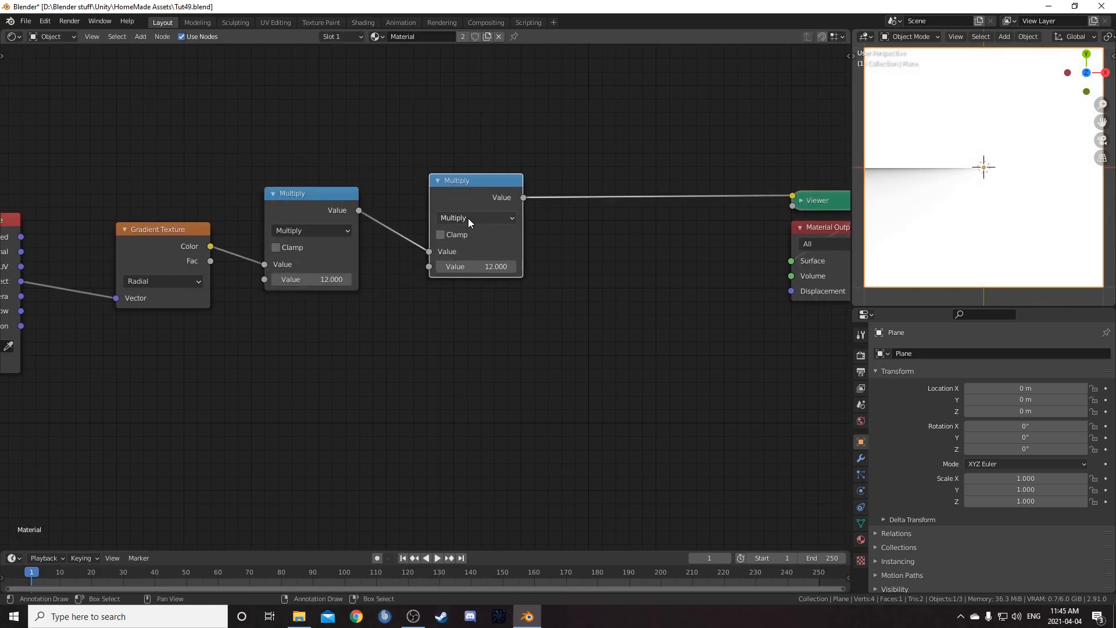
pyautogui.click(468, 218)
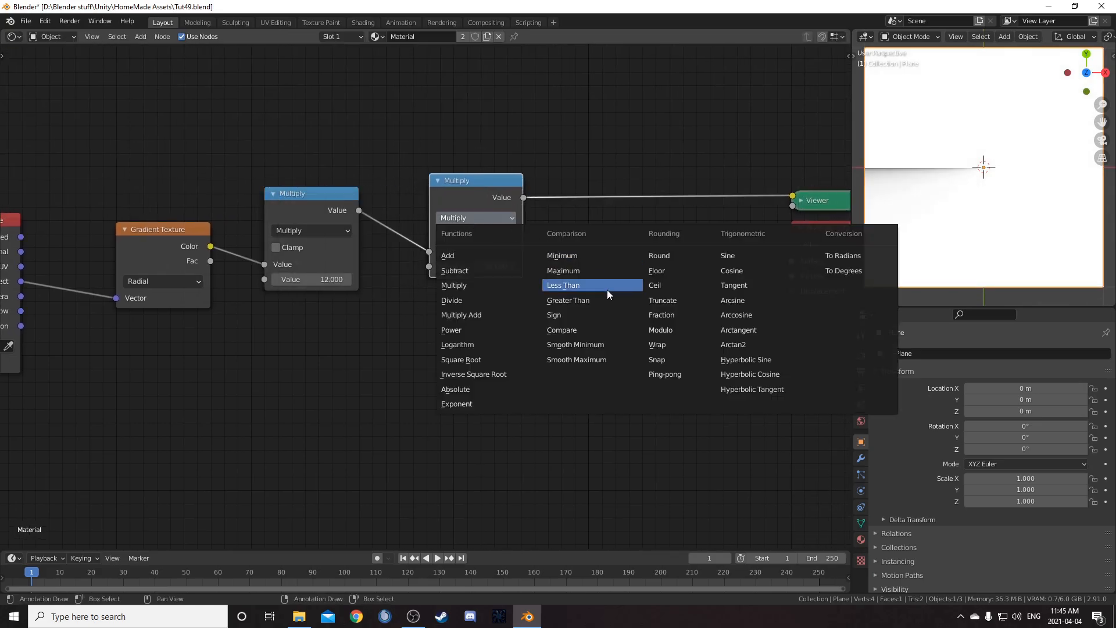
pyautogui.click(663, 314)
pyautogui.moveTo(616, 300); pyautogui.dragTo(556, 300, button='middle')
pyautogui.moveTo(424, 197); pyautogui.dragTo(409, 202)
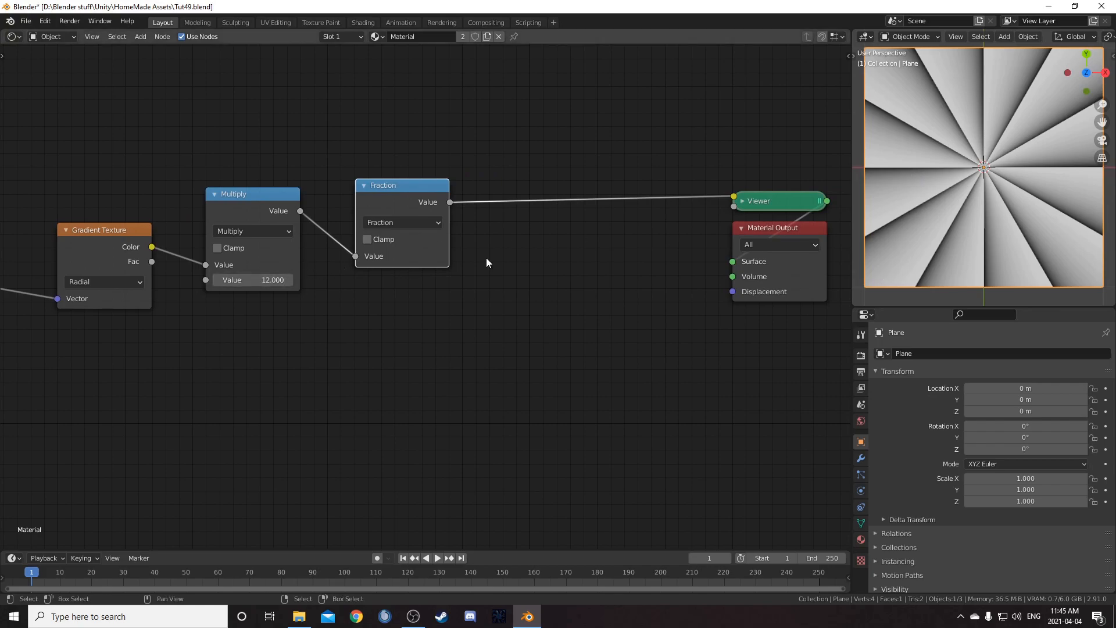
# Duplicate the Fraction node after itself, set it to Subtract with a second value of 0.5
pyautogui.moveTo(275, 280)
pyautogui.keyDown('ctrl'); pyautogui.mouseDown()
pyautogui.moveTo(265, 280)
pyautogui.moveTo(275, 280)
pyautogui.mouseUp(); pyautogui.keyUp('ctrl')
pyautogui.moveTo(516, 347); pyautogui.dragTo(444, 334, button='middle')
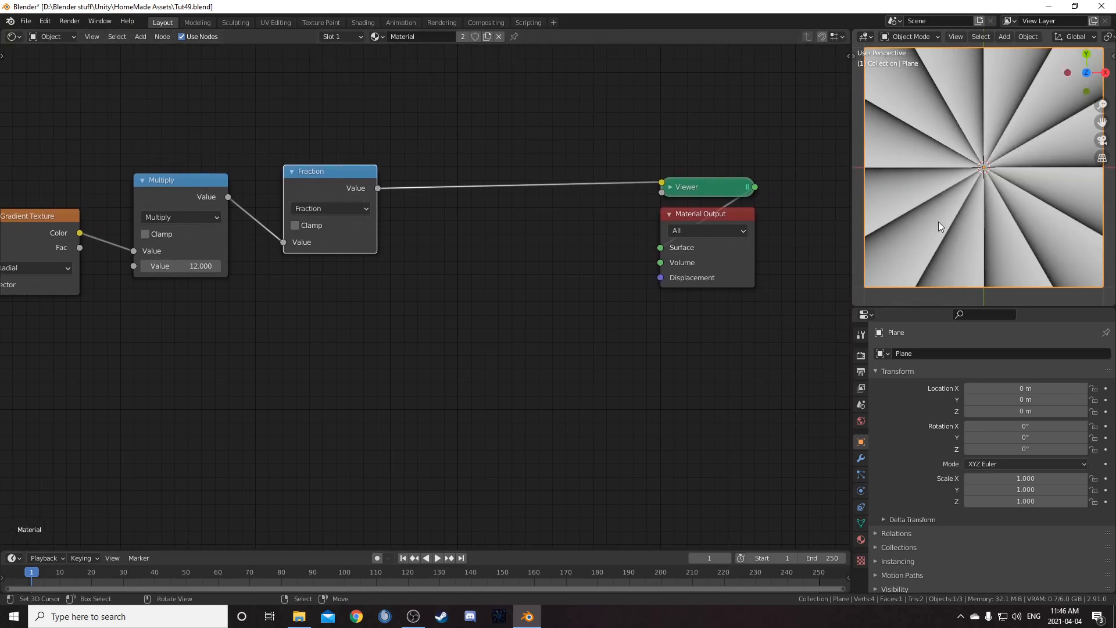
pyautogui.scroll(2, 938, 221)
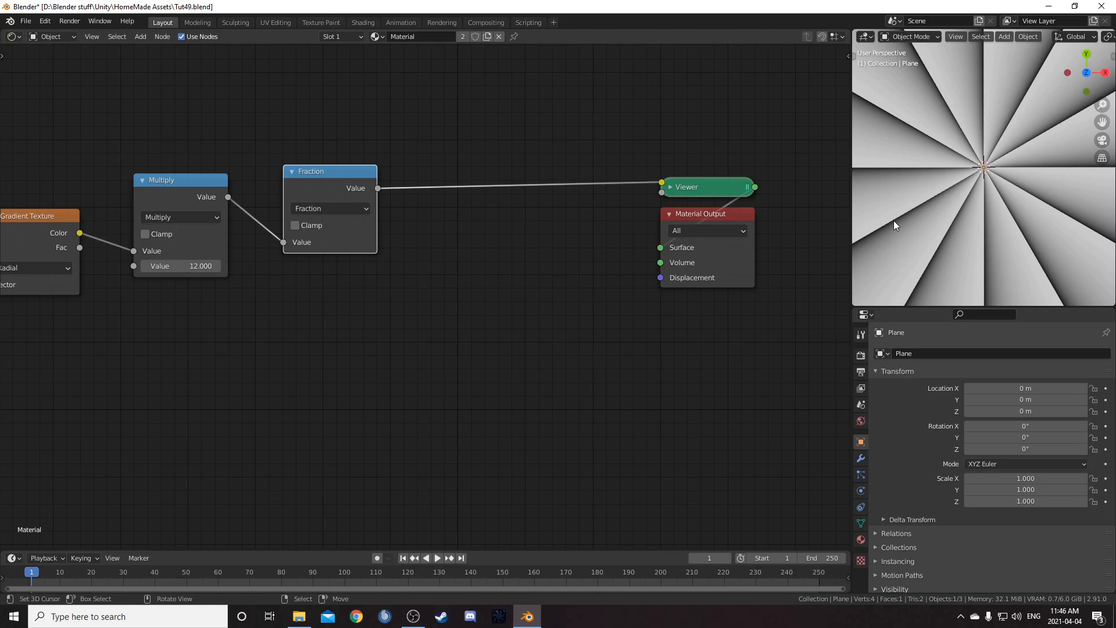
pyautogui.moveTo(343, 261); pyautogui.dragTo(402, 249, button='middle')
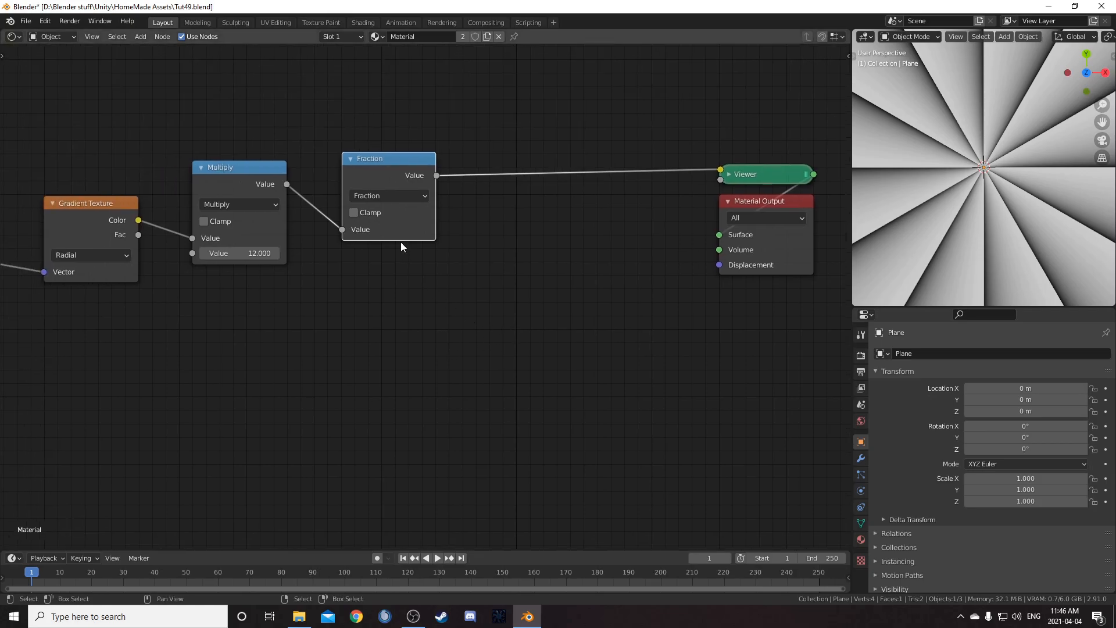
pyautogui.hotkey('shift', 'd')
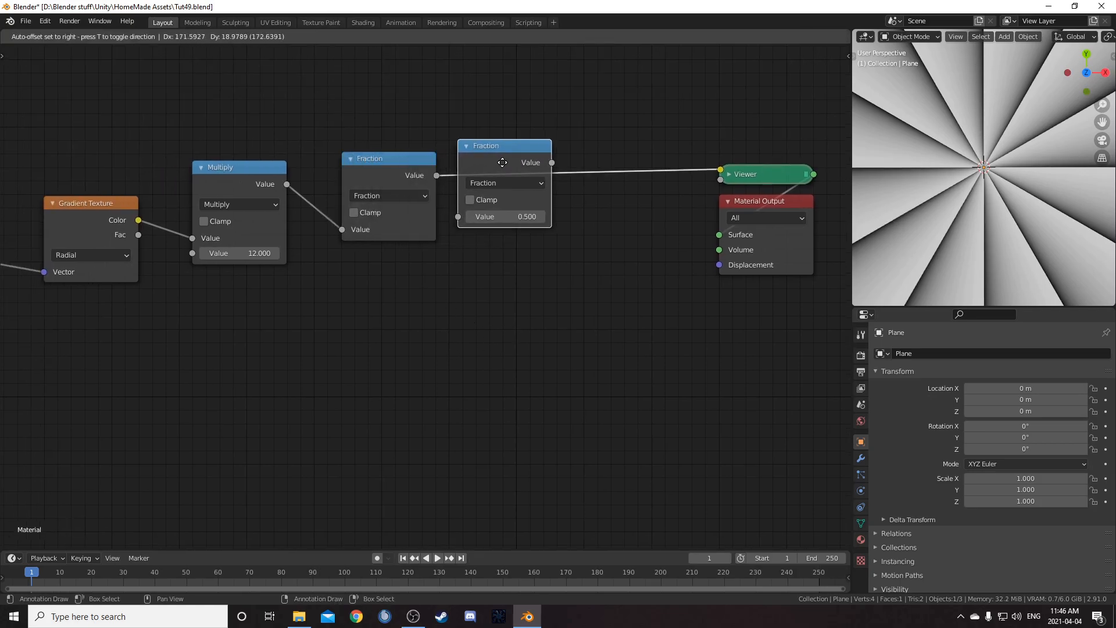
pyautogui.click(518, 179)
pyautogui.click(519, 183)
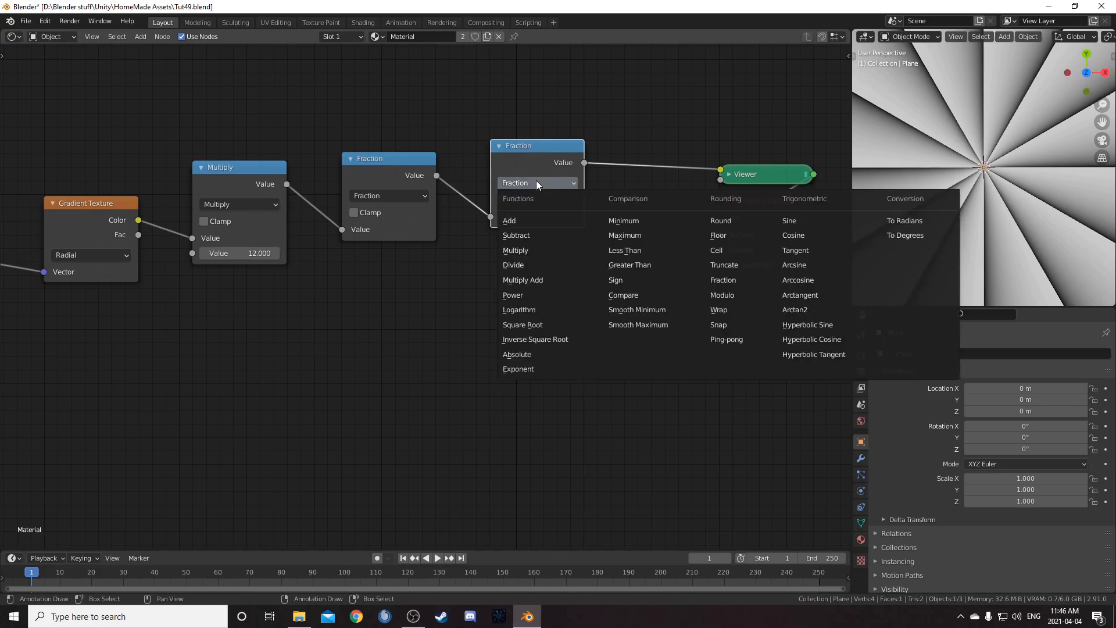
pyautogui.click(541, 232)
pyautogui.click(540, 231)
pyautogui.press('BackSpace')
pyautogui.write('0.5')
pyautogui.press('Return')
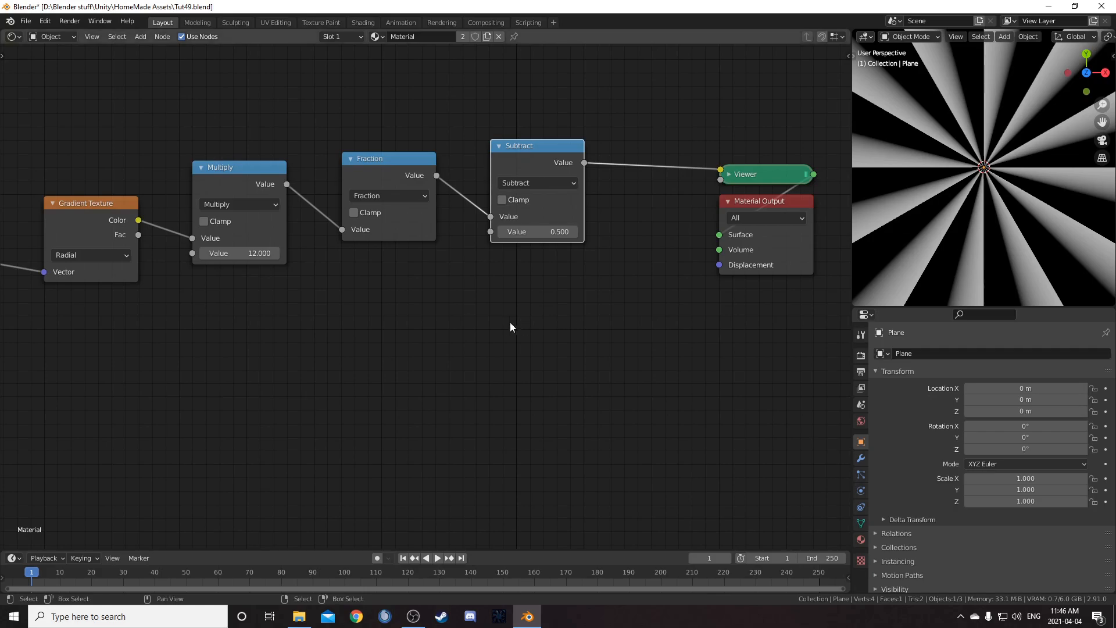
# Duplicate the Subtract node after itself and change its operation to Absolute
pyautogui.moveTo(502, 323); pyautogui.dragTo(435, 358, button='middle')
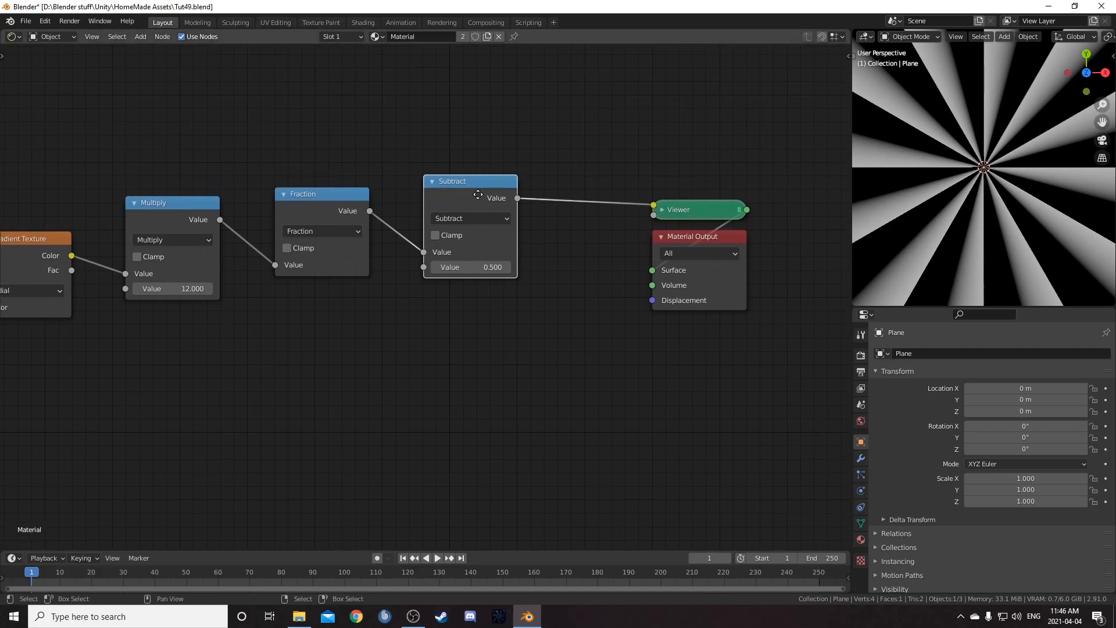
pyautogui.moveTo(479, 194); pyautogui.dragTo(424, 193, button='middle')
pyautogui.hotkey('shift', 'd')
pyautogui.click(577, 183)
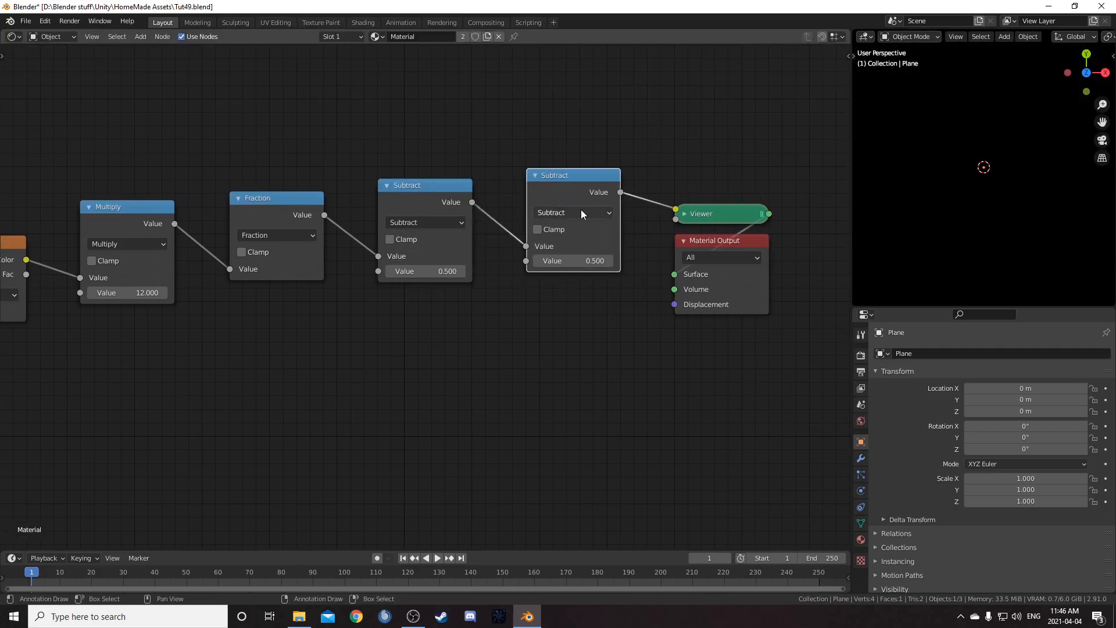
pyautogui.click(575, 212)
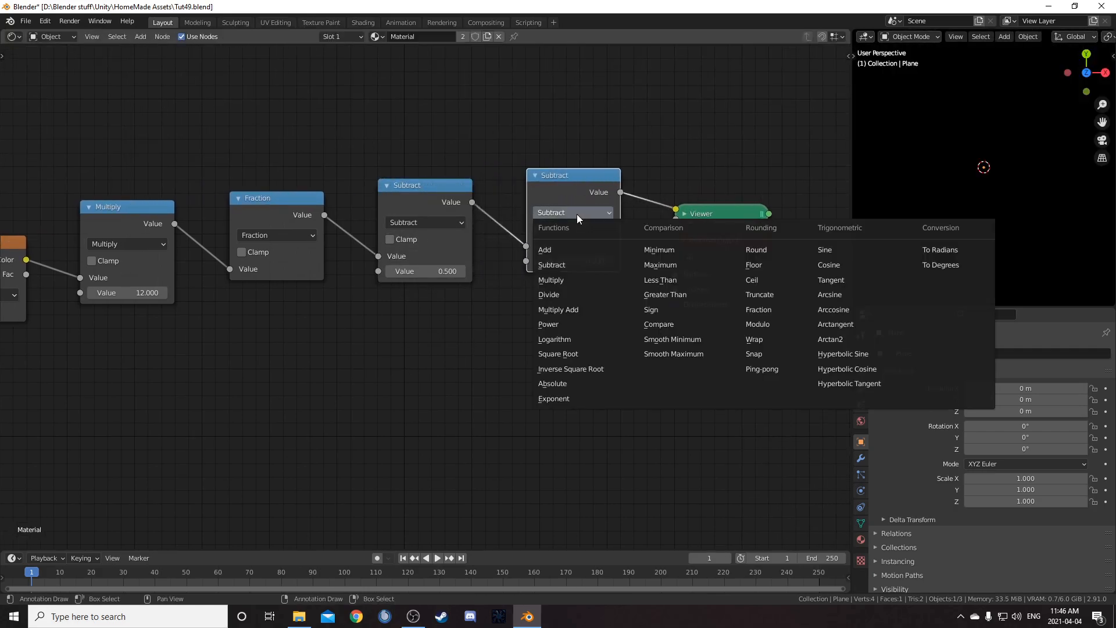
pyautogui.click(552, 383)
pyautogui.moveTo(560, 382); pyautogui.dragTo(456, 363, button='middle')
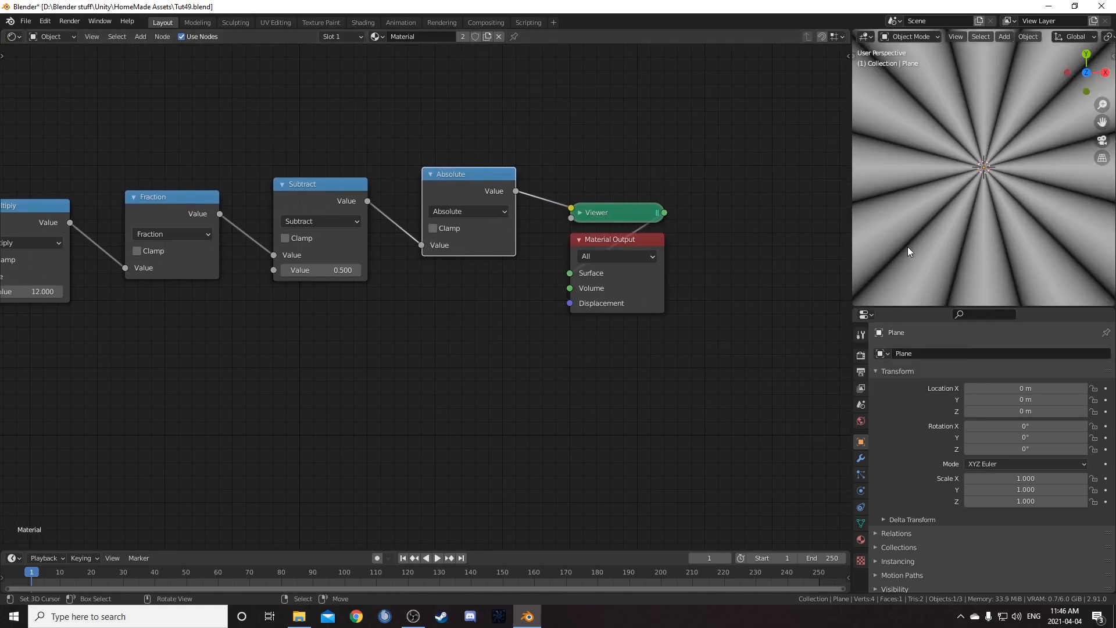
# Duplicate the Absolute node after itself, set it to Multiply with a second value of 2
pyautogui.scroll(-3, 909, 245)
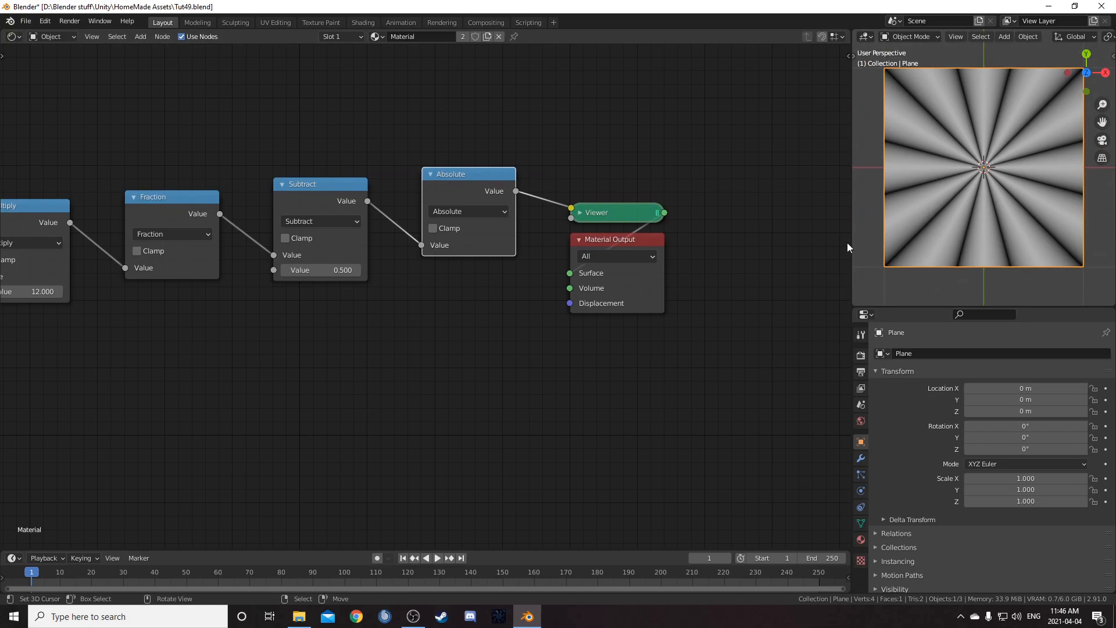
pyautogui.moveTo(726, 256); pyautogui.dragTo(667, 211, button='middle')
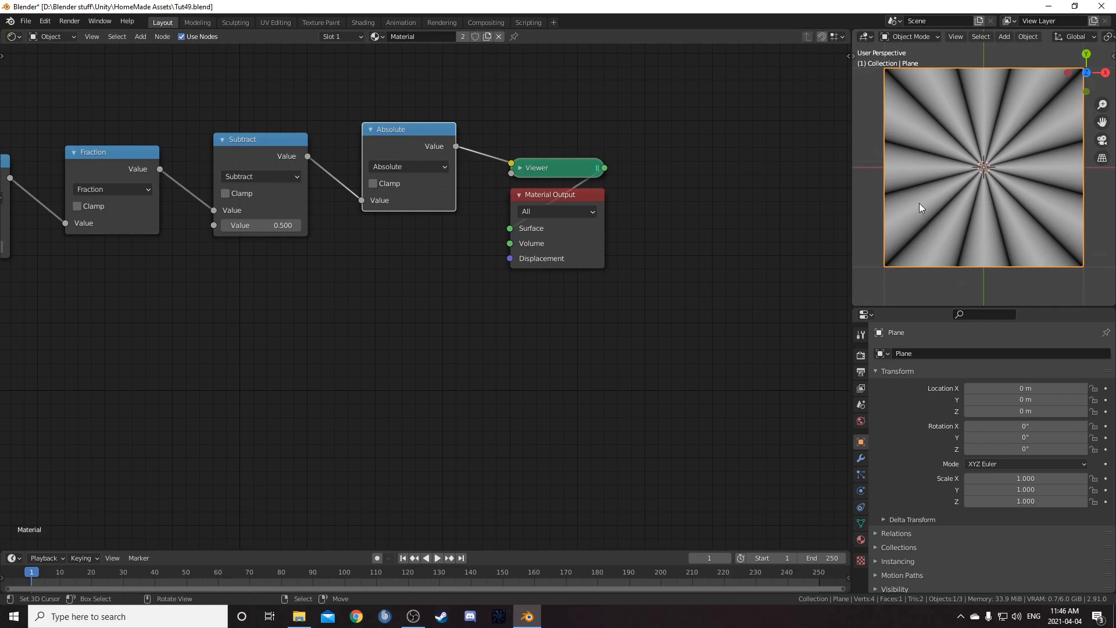
pyautogui.moveTo(364, 129); pyautogui.dragTo(348, 139, button='middle')
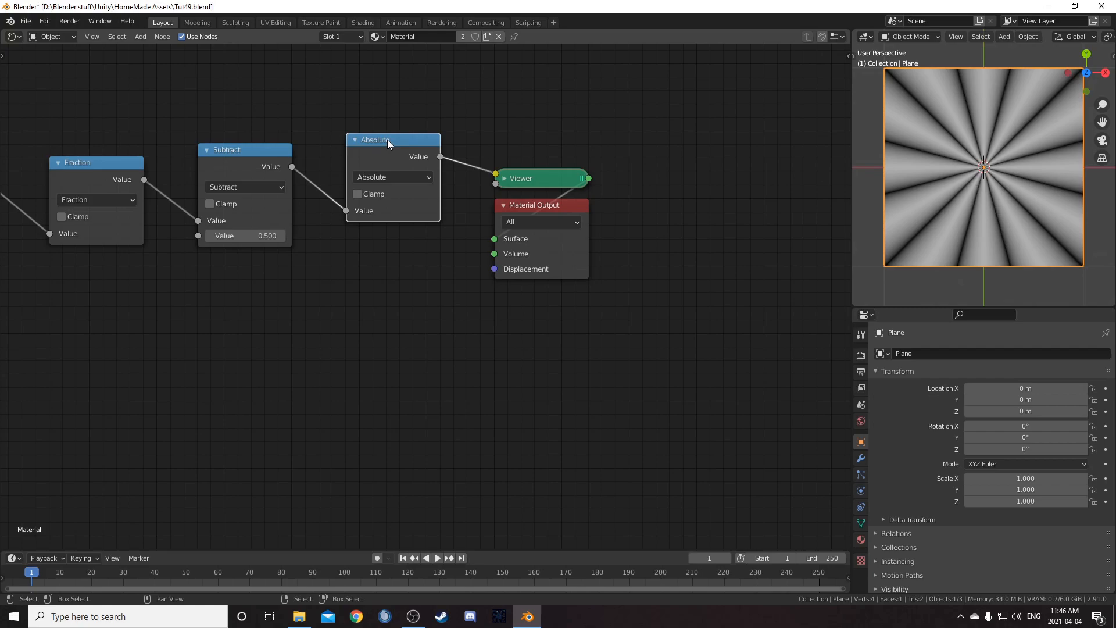
pyautogui.hotkey('shift', 'd')
pyautogui.click(535, 131)
pyautogui.click(557, 167)
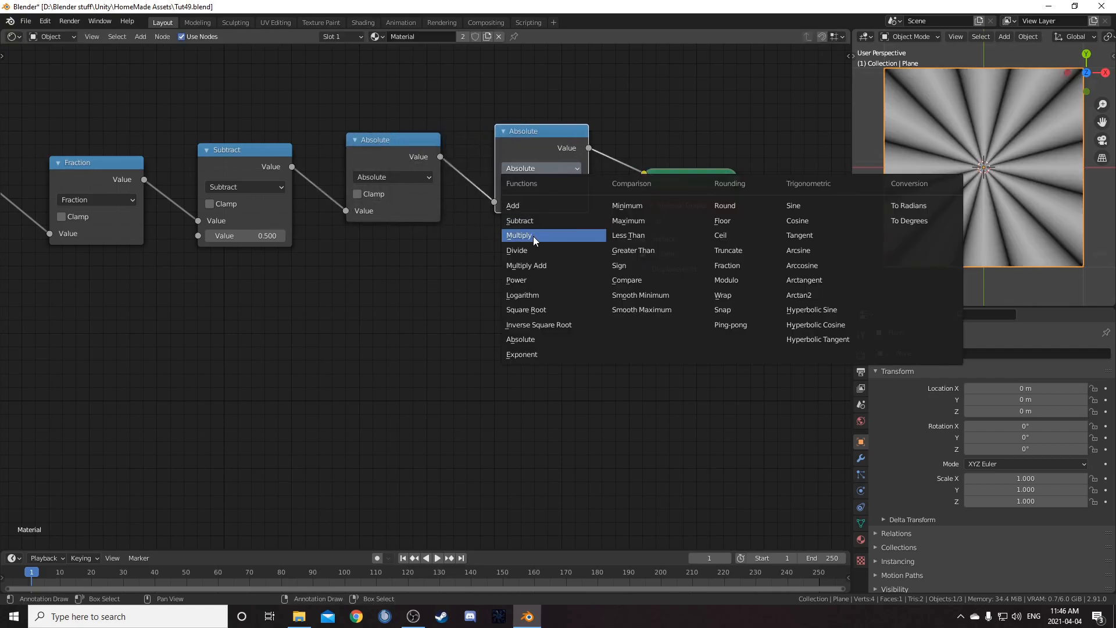
pyautogui.click(533, 234)
pyautogui.click(543, 215)
pyautogui.write('2')
pyautogui.press('Return')
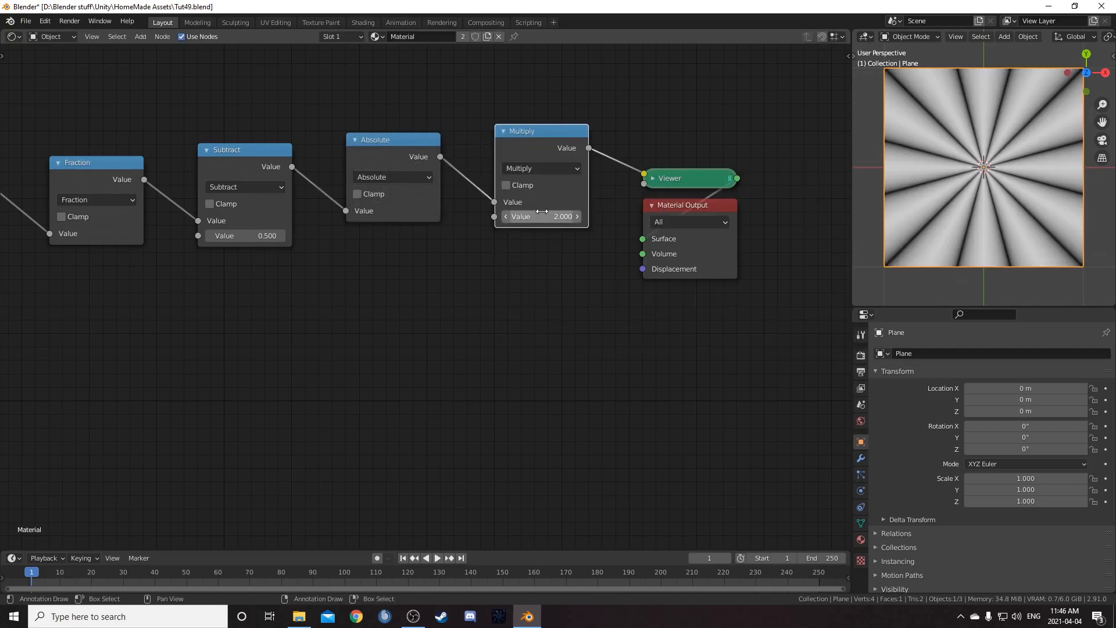
pyautogui.moveTo(619, 290); pyautogui.dragTo(490, 277, button='middle')
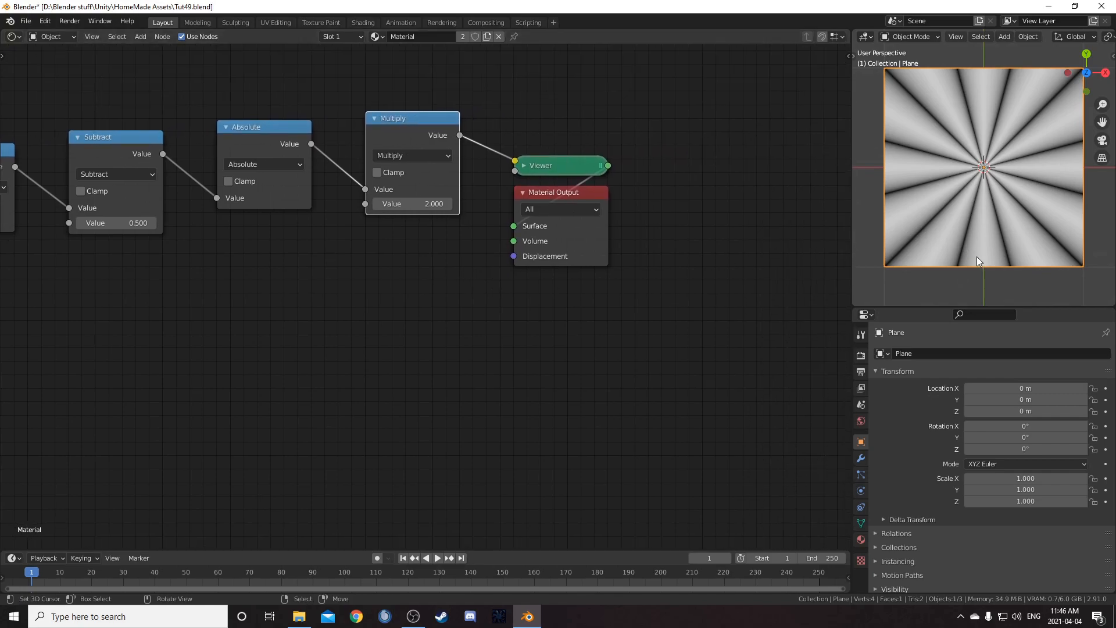
# Review the whole node chain from Texture Coordinate to the Viewer
pyautogui.scroll(-3, 576, 267)
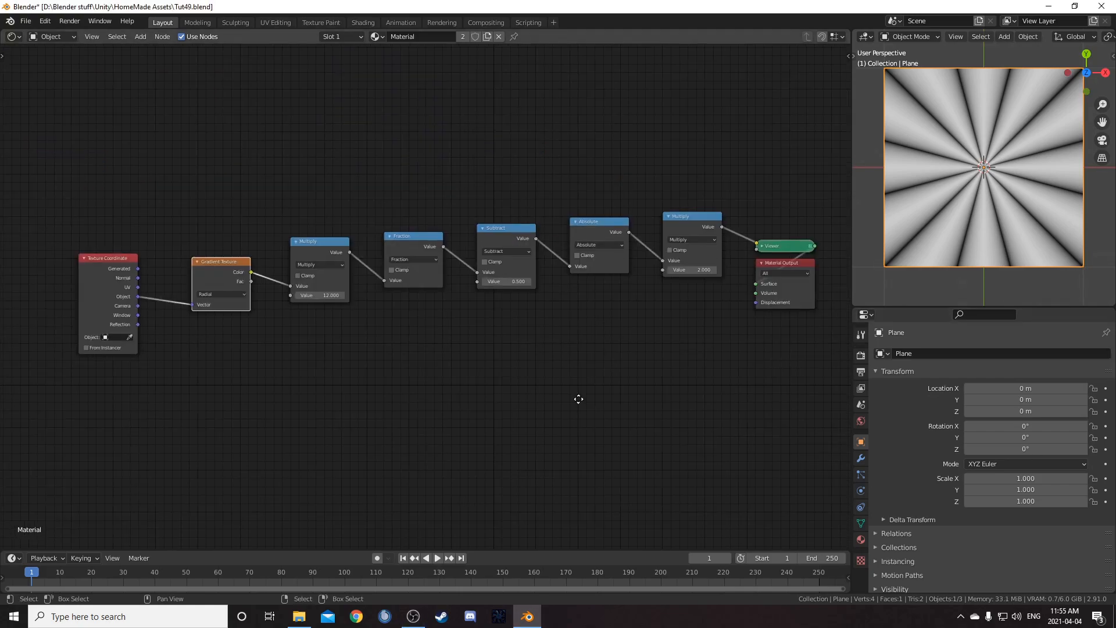
pyautogui.moveTo(579, 413); pyautogui.dragTo(558, 411, button='middle')
pyautogui.scroll(1, 567, 410)
pyautogui.moveTo(301, 378); pyautogui.dragTo(372, 403, button='middle')
pyautogui.moveTo(247, 284)
pyautogui.mouseDown()
pyautogui.moveTo(244, 268)
pyautogui.moveTo(236, 273)
pyautogui.mouseUp()
pyautogui.moveTo(268, 365); pyautogui.dragTo(312, 385, button='middle')
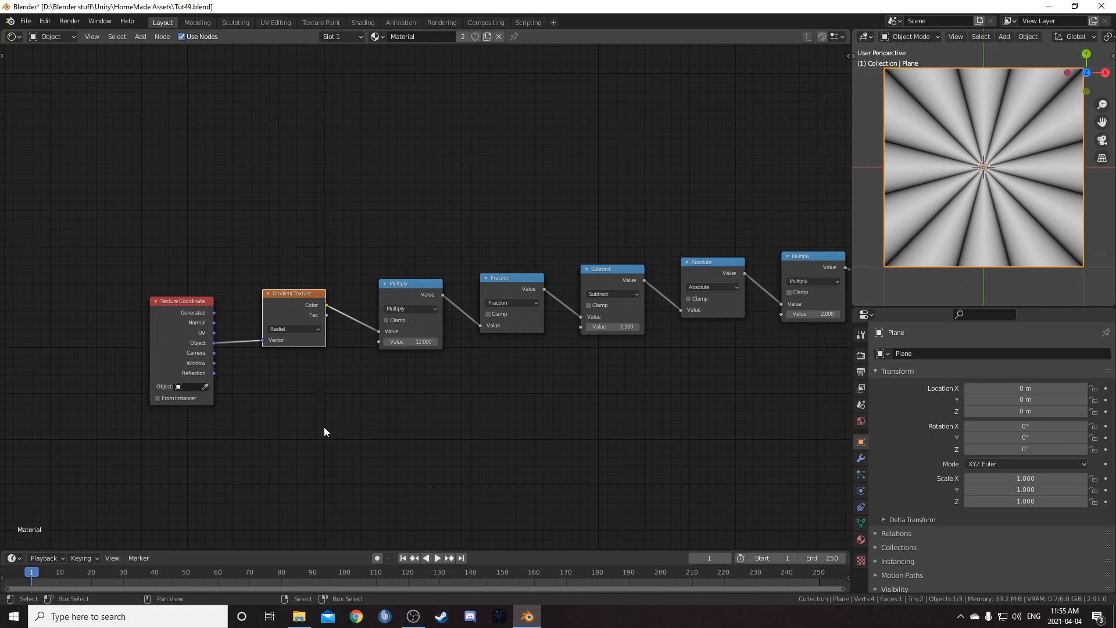
pyautogui.moveTo(323, 427); pyautogui.dragTo(319, 454, button='middle')
pyautogui.moveTo(289, 327); pyautogui.dragTo(287, 341)
pyautogui.moveTo(313, 446); pyautogui.dragTo(293, 431, button='middle')
pyautogui.moveTo(268, 328); pyautogui.dragTo(268, 326)
pyautogui.moveTo(643, 426); pyautogui.dragTo(574, 444, button='middle')
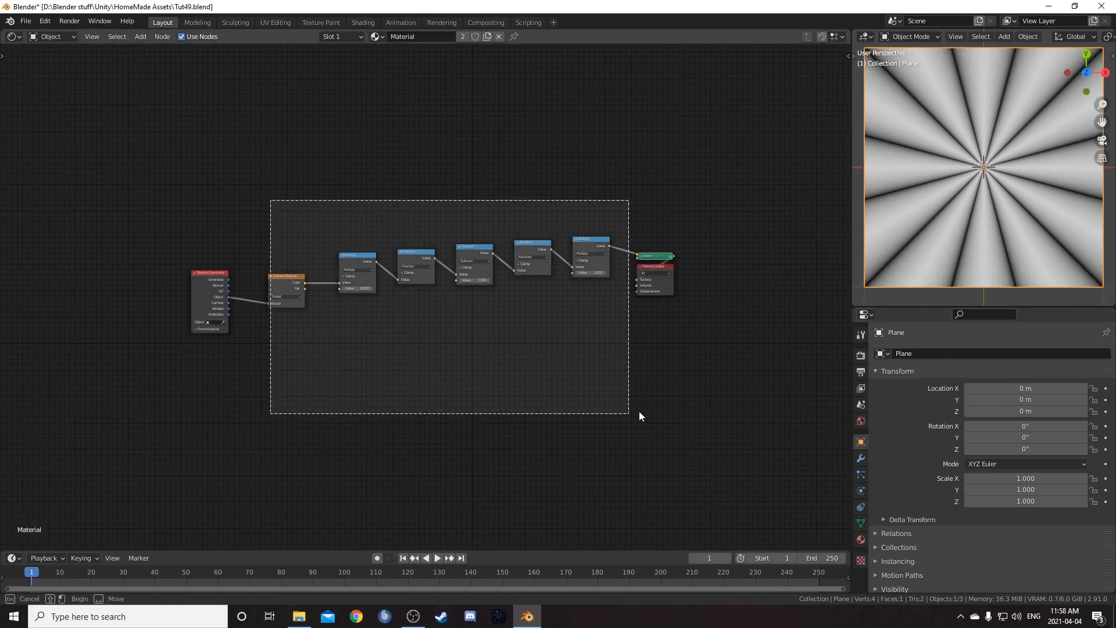
pyautogui.moveTo(639, 413); pyautogui.dragTo(617, 400)
# Move the Texture Coordinate node lower and preview it directly in the Viewer
pyautogui.press('g')
pyautogui.click(550, 165)
pyautogui.scroll(4, 310, 285)
pyautogui.keyDown('ctrl'); pyautogui.keyDown('shift'); pyautogui.click(142, 266); pyautogui.keyUp('shift'); pyautogui.keyUp('ctrl')
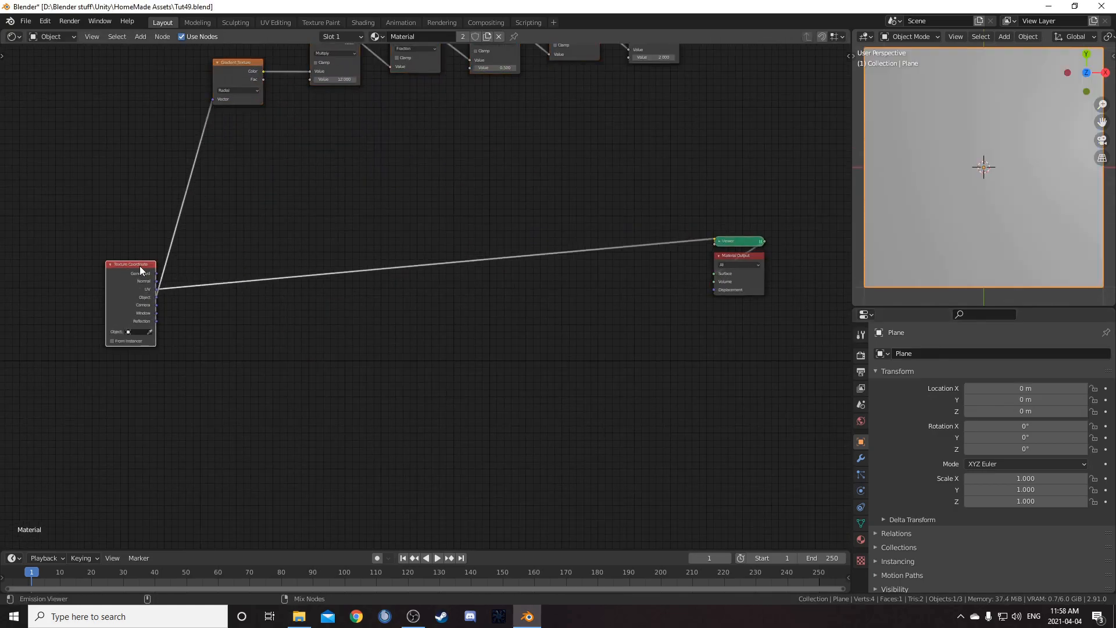
# Add a Vector Math node fed by the Texture Coordinate's Object output and set its operation to Length
pyautogui.hotkey('shift', 'a')
pyautogui.write('math')
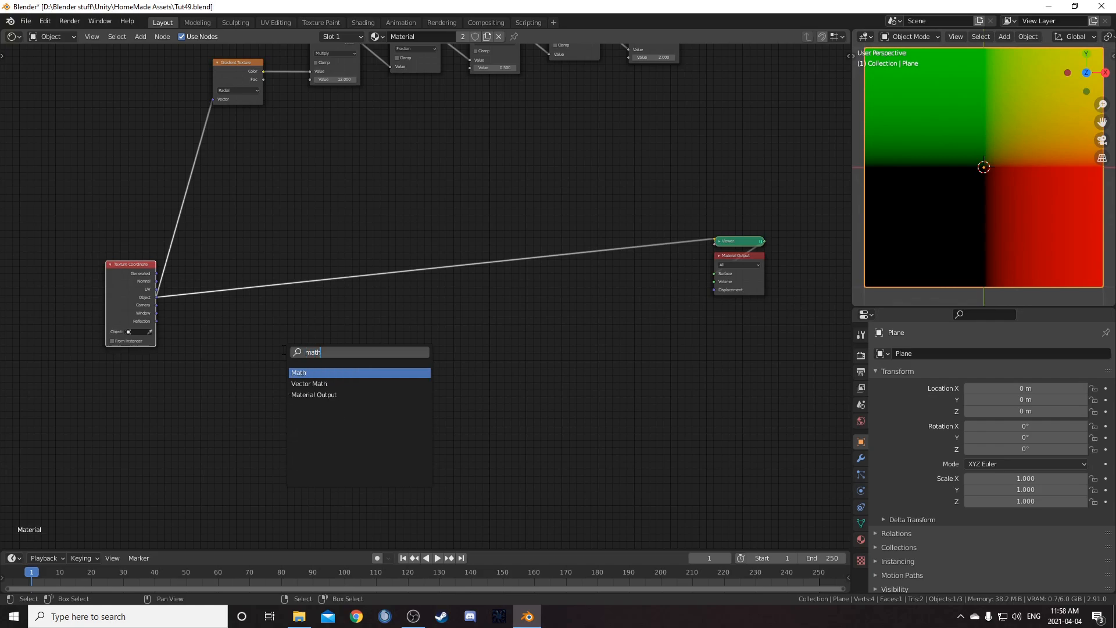
pyautogui.press('Down')
pyautogui.press('Return')
pyautogui.click(260, 276)
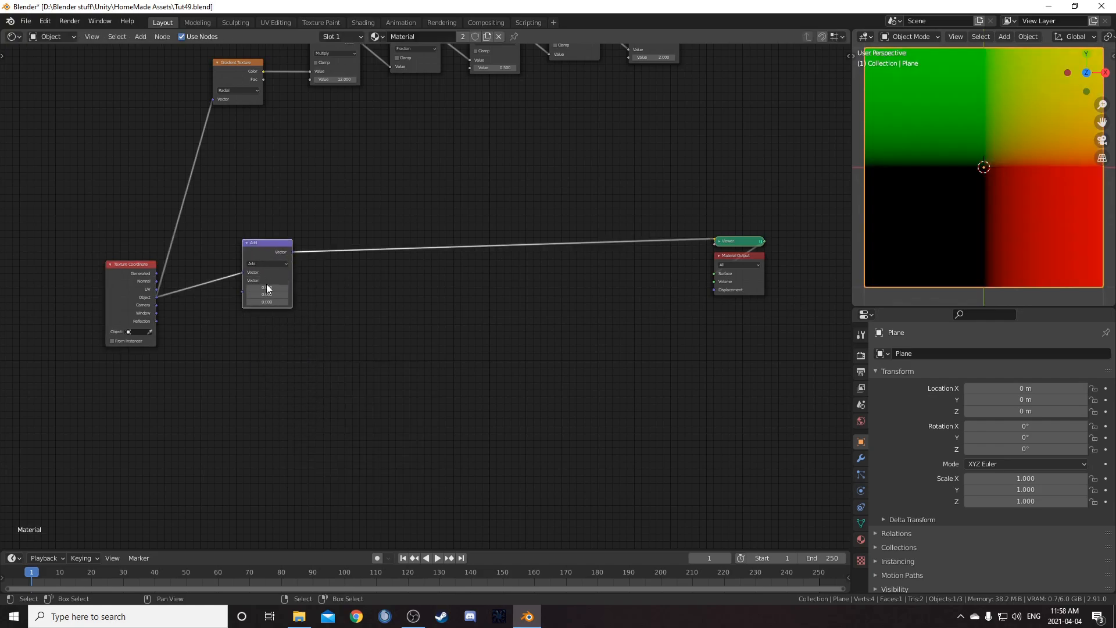
pyautogui.scroll(2, 287, 301)
pyautogui.moveTo(287, 301); pyautogui.dragTo(400, 291, button='middle')
pyautogui.scroll(1, 400, 292)
pyautogui.click(310, 242)
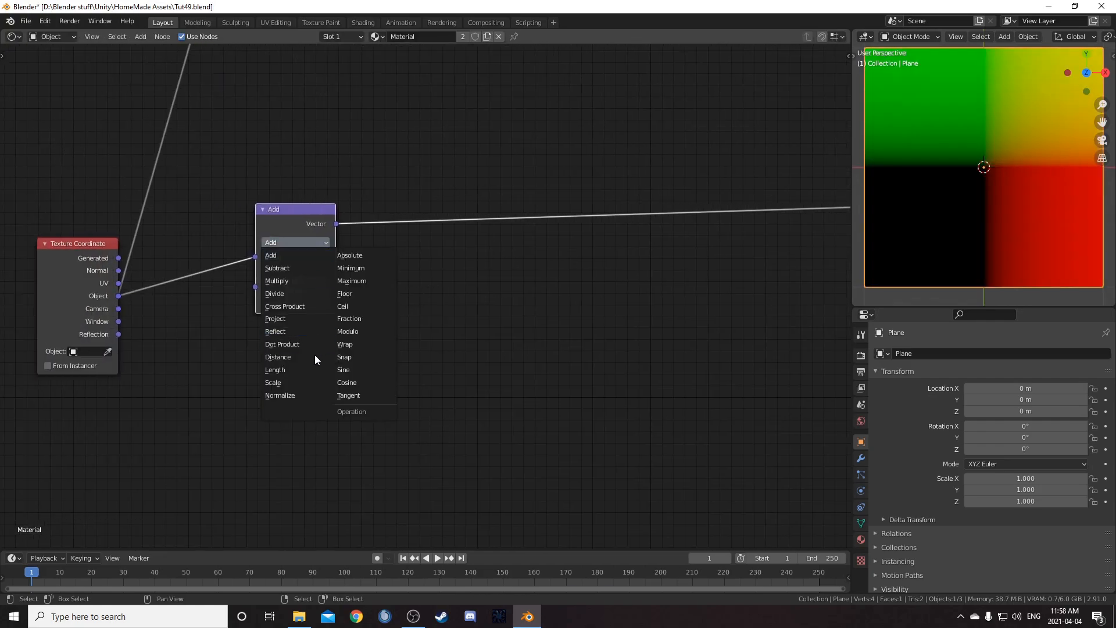
pyautogui.click(302, 370)
pyautogui.scroll(-1, 314, 378)
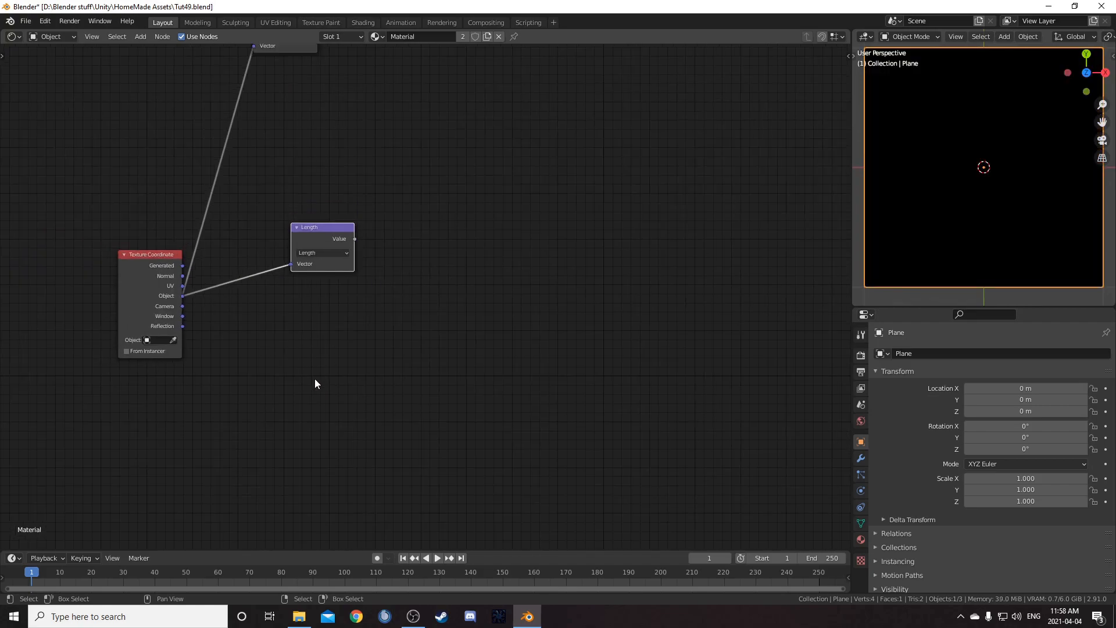
# Insert a Math node after the Length node, set to Multiply with a second value of 12
pyautogui.keyDown('ctrl'); pyautogui.keyDown('shift'); pyautogui.click(323, 225); pyautogui.keyUp('shift'); pyautogui.keyUp('ctrl')
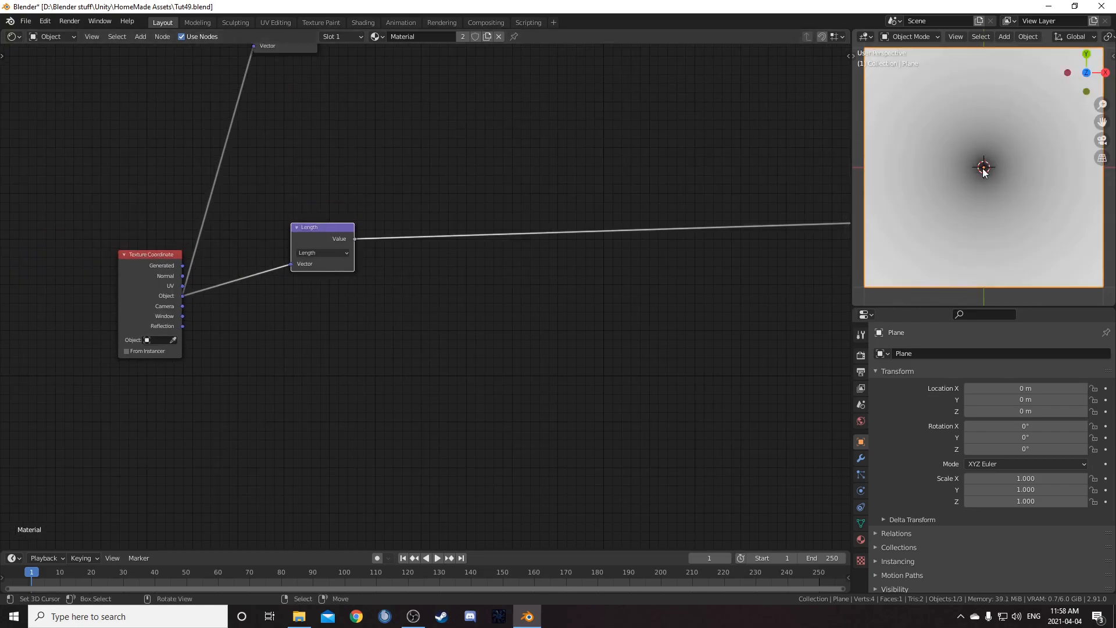
pyautogui.scroll(-4, 970, 174)
pyautogui.scroll(2, 1012, 167)
pyautogui.moveTo(391, 295); pyautogui.dragTo(348, 312, button='middle')
pyautogui.scroll(1, 966, 203)
pyautogui.moveTo(349, 270); pyautogui.dragTo(315, 306, button='middle')
pyautogui.moveTo(265, 299); pyautogui.dragTo(237, 326)
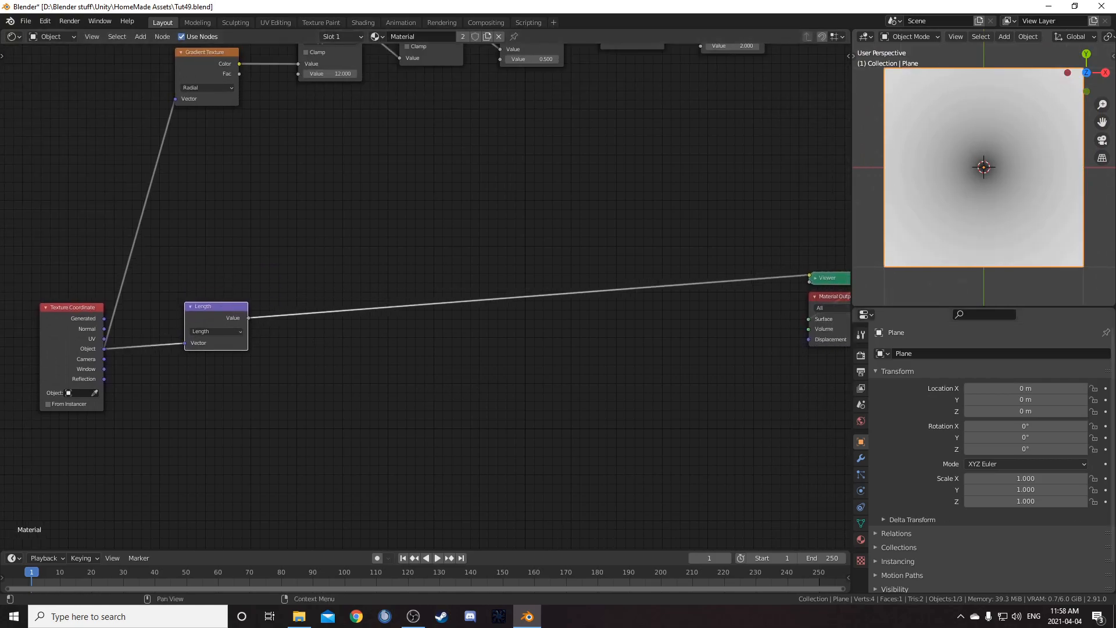
pyautogui.moveTo(303, 390); pyautogui.dragTo(331, 282, button='middle')
pyautogui.hotkey('shift', 'a')
pyautogui.write('math')
pyautogui.press('Return')
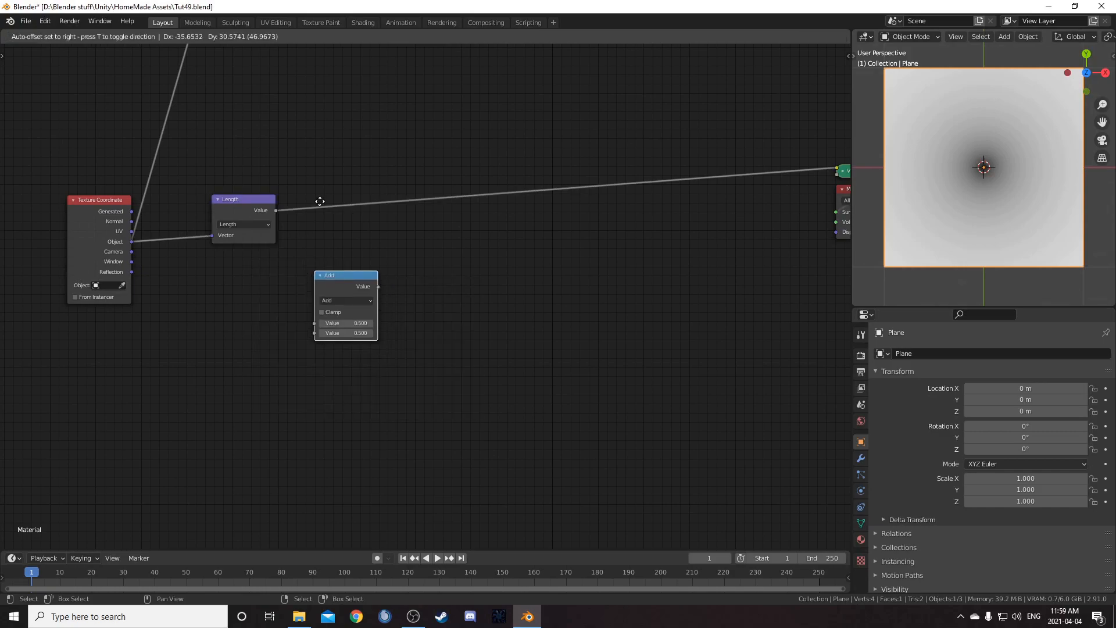
pyautogui.click(354, 187)
pyautogui.click(362, 201)
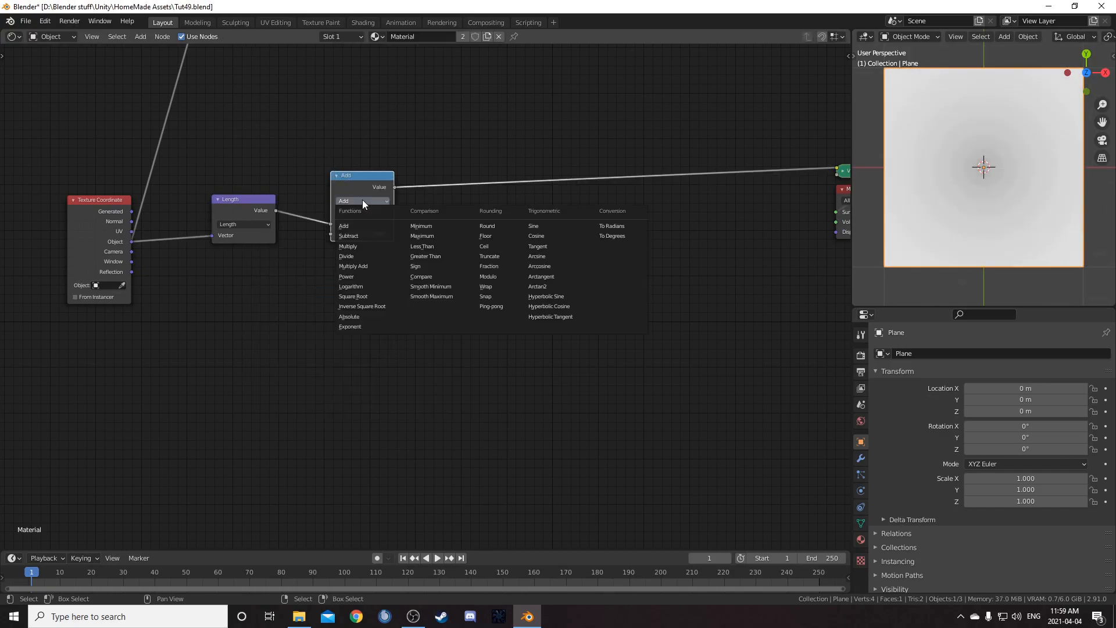
pyautogui.click(360, 246)
pyautogui.click(357, 237)
pyautogui.write('12')
pyautogui.press('Return')
# Insert another Math node after the new Multiply node and set its operation to Fraction
pyautogui.moveTo(556, 392); pyautogui.dragTo(457, 461, button='middle')
pyautogui.scroll(3, 460, 458)
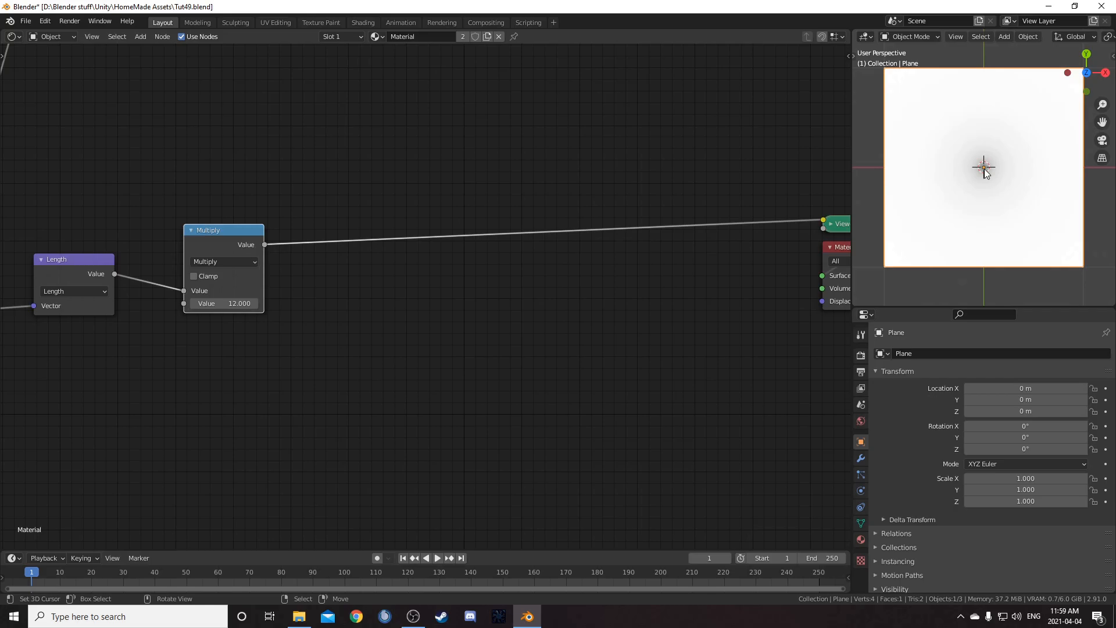
pyautogui.scroll(2, 391, 324)
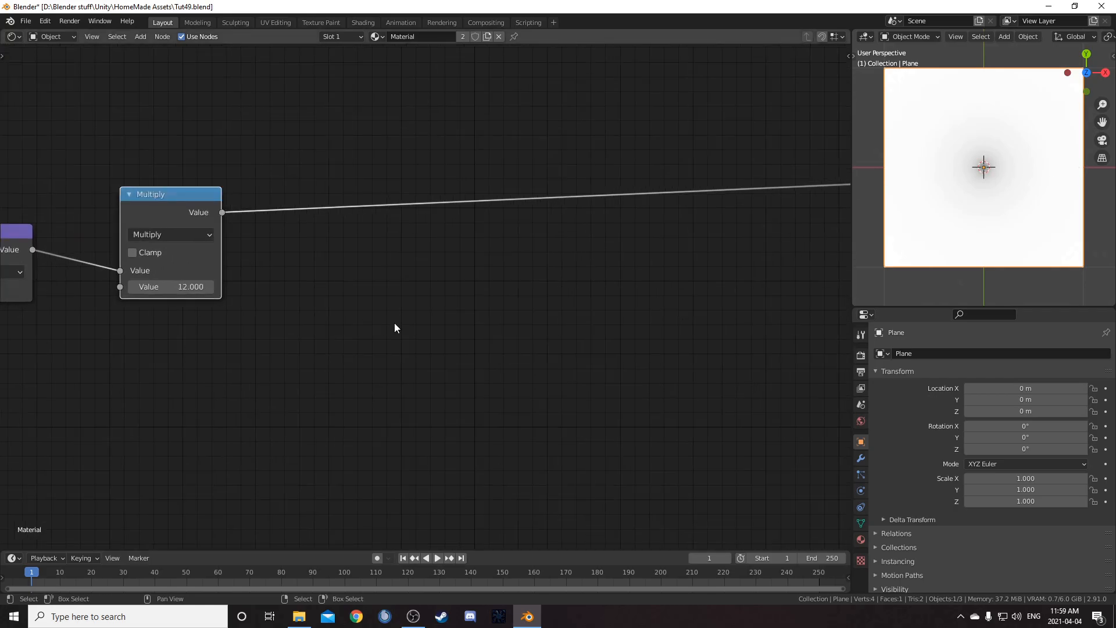
pyautogui.hotkey('shift', 'a')
pyautogui.click(403, 323)
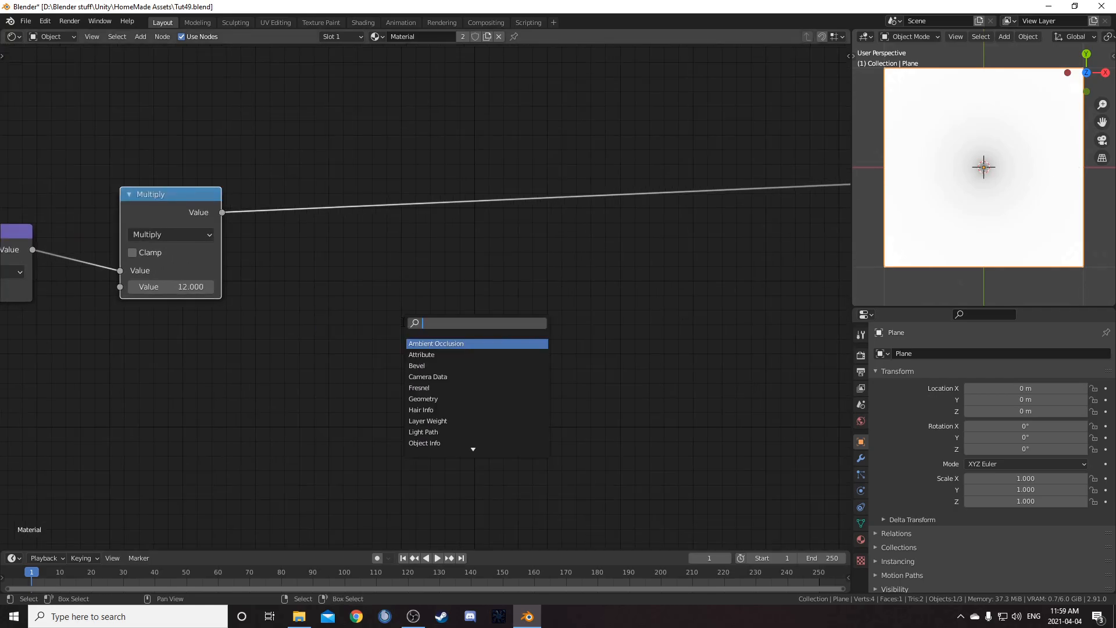
pyautogui.write('add')
pyautogui.press('Return')
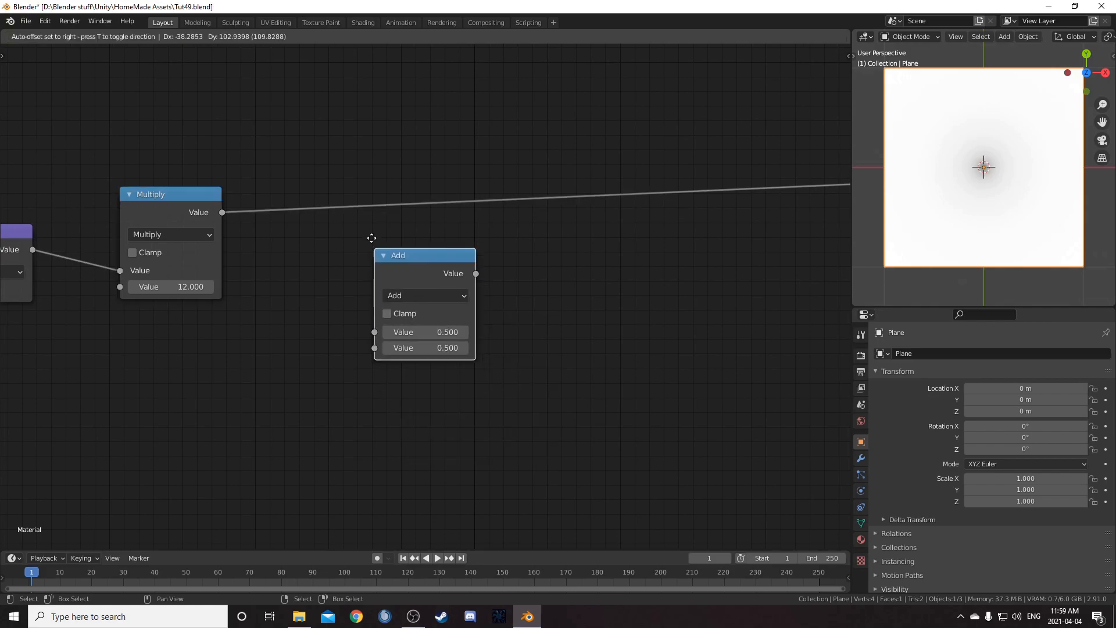
pyautogui.click(283, 167)
pyautogui.click(353, 215)
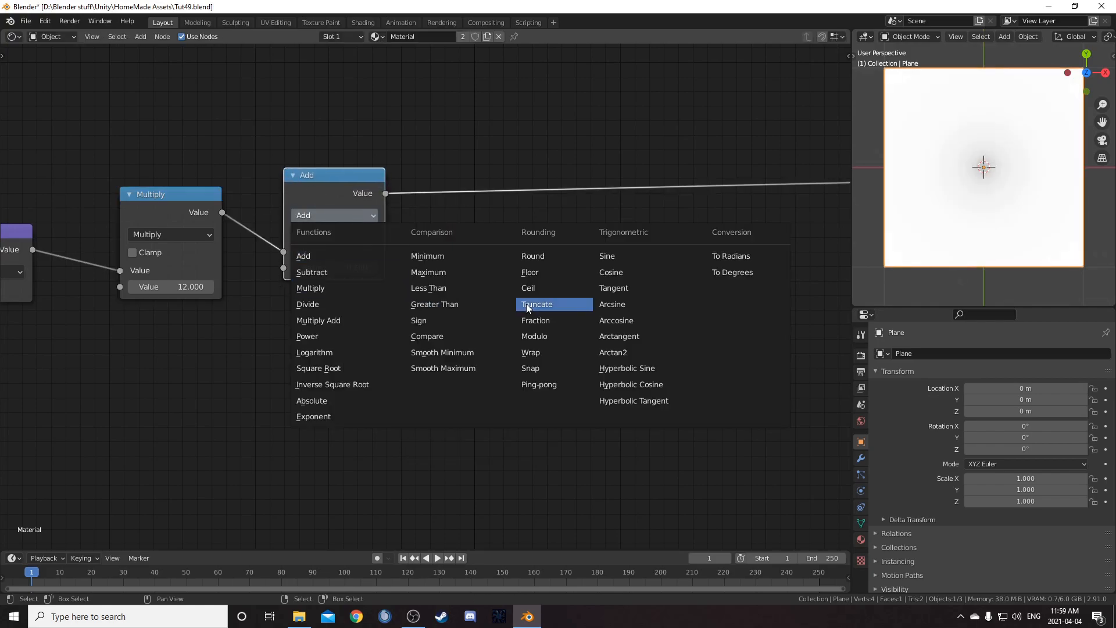
pyautogui.click(545, 318)
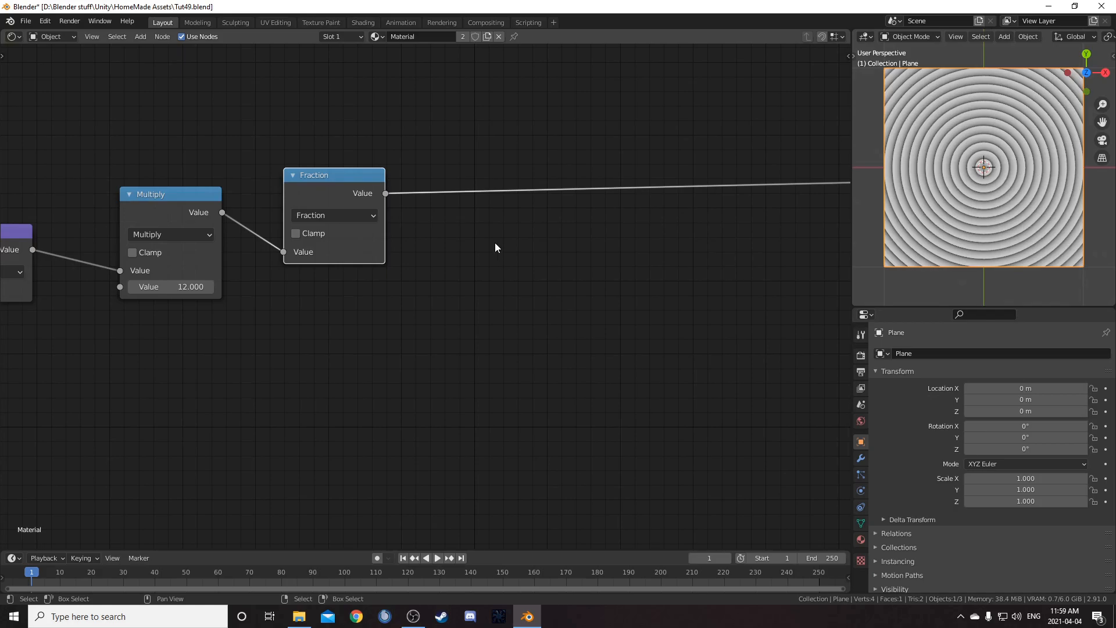
# Insert a Math node after the Fraction node and set its operation to Subtract
pyautogui.scroll(1, 1021, 153)
pyautogui.moveTo(195, 241); pyautogui.dragTo(454, 200, button='middle')
pyautogui.moveTo(433, 246)
pyautogui.mouseDown()
pyautogui.moveTo(424, 246)
pyautogui.moveTo(437, 245)
pyautogui.moveTo(436, 261)
pyautogui.mouseUp()
pyautogui.hotkey('ctrl', 'z')
pyautogui.moveTo(505, 285); pyautogui.dragTo(407, 290, button='middle')
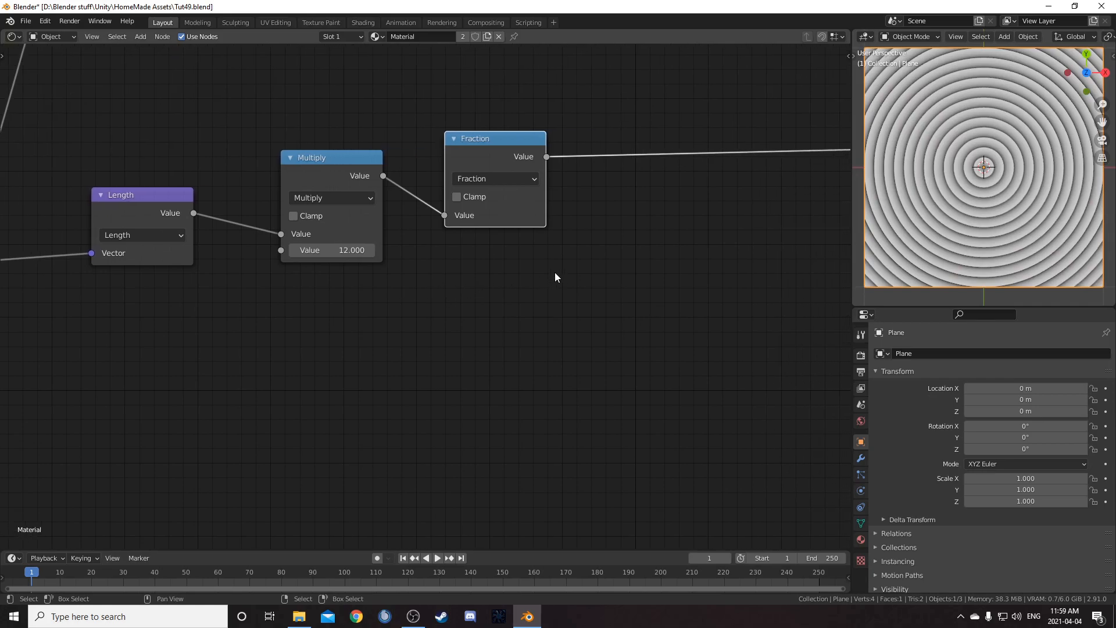
pyautogui.moveTo(555, 273); pyautogui.dragTo(448, 279, button='middle')
pyautogui.hotkey('shift', 'a')
pyautogui.click(480, 280)
pyautogui.write('math')
pyautogui.press('Return')
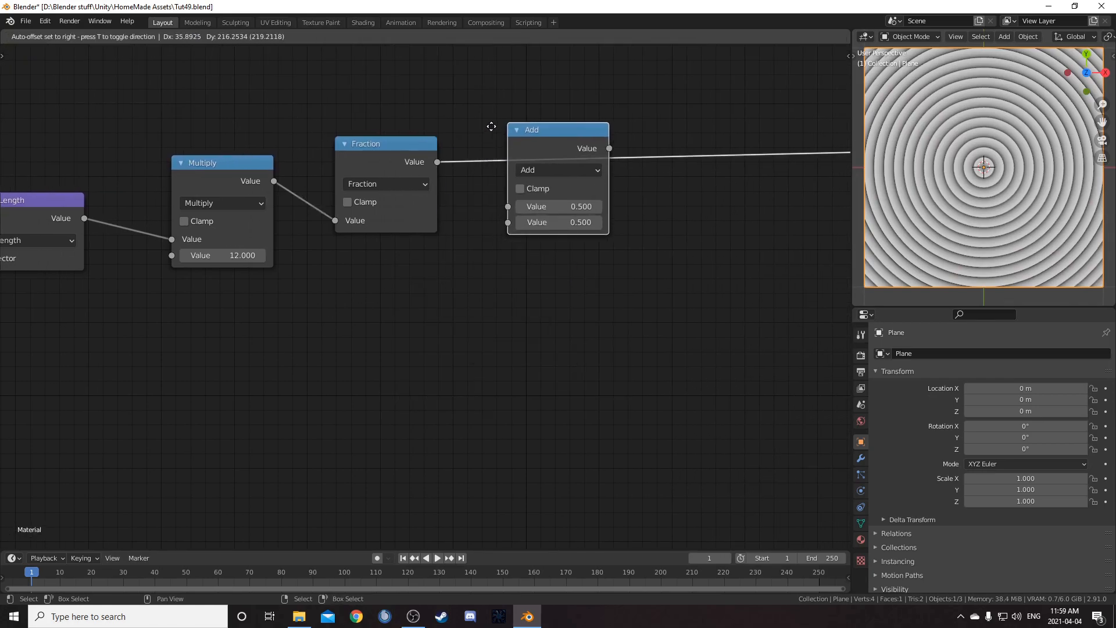
pyautogui.click(493, 133)
pyautogui.click(554, 170)
pyautogui.click(532, 277)
# Duplicate the new Subtract node after itself and switch the copy to Absolute
pyautogui.moveTo(597, 267); pyautogui.dragTo(433, 278, button='middle')
pyautogui.moveTo(533, 263); pyautogui.dragTo(454, 251, button='middle')
pyautogui.hotkey('shift', 'd')
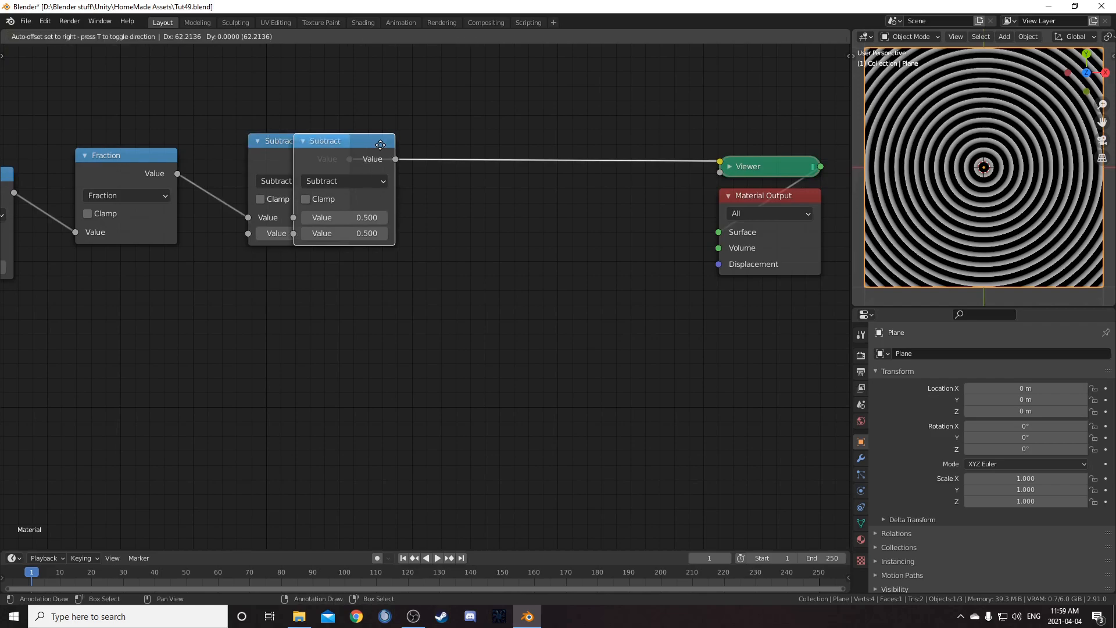
pyautogui.click(476, 143)
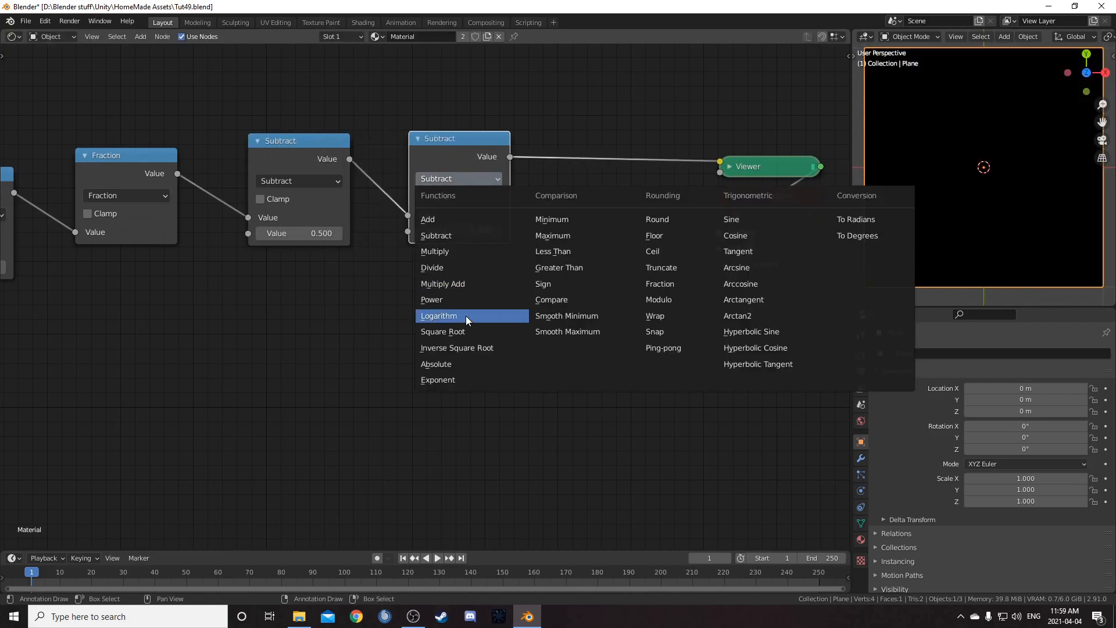
pyautogui.click(463, 364)
pyautogui.moveTo(565, 349); pyautogui.dragTo(493, 370, button='middle')
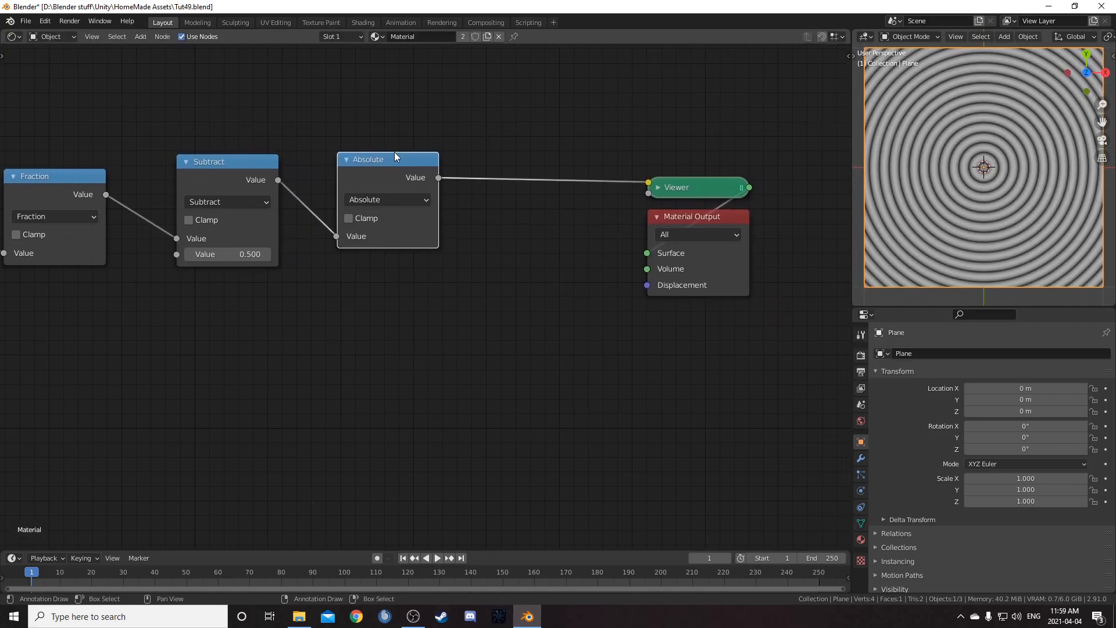
# Duplicate that Absolute node after itself and set the copy to Multiply with a second value of 2
pyautogui.hotkey('shift', 'd')
pyautogui.click(499, 143)
pyautogui.click(532, 185)
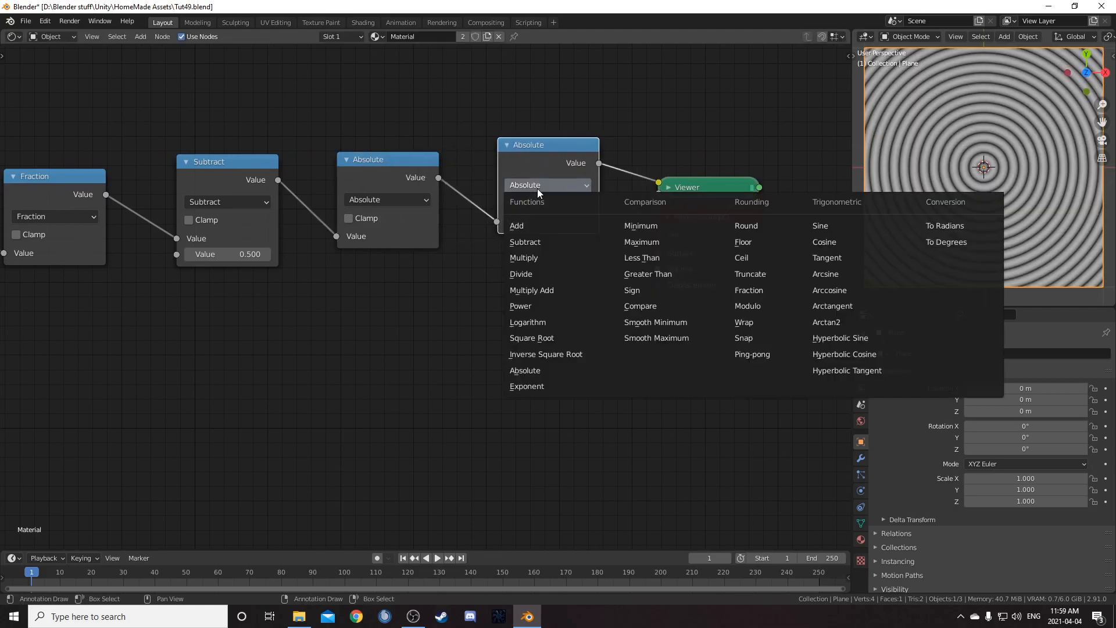
pyautogui.click(528, 252)
pyautogui.click(535, 236)
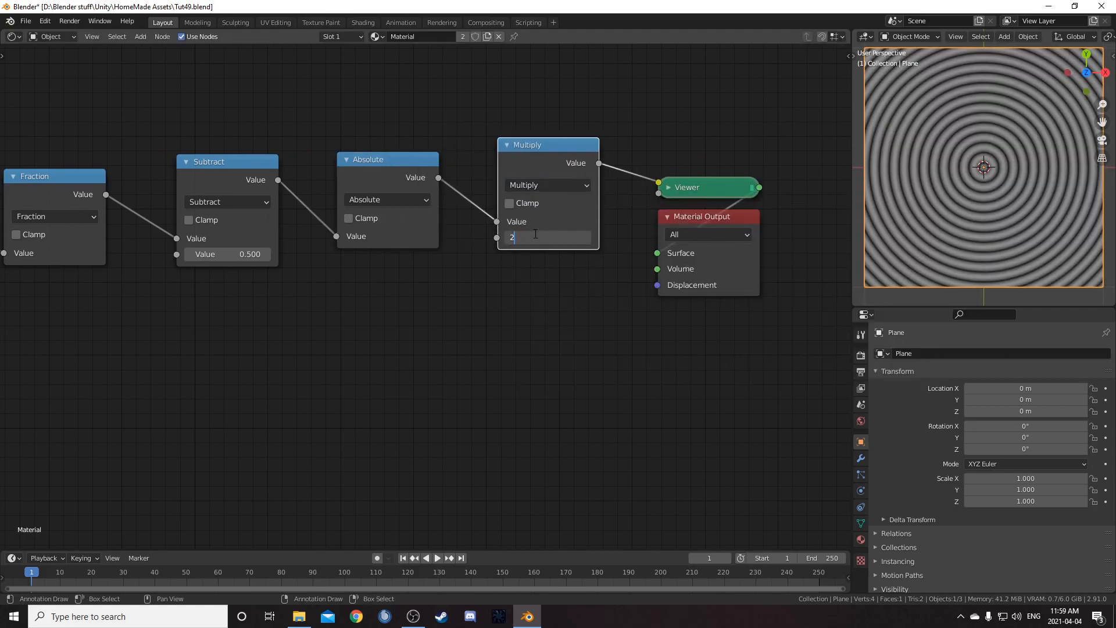
pyautogui.write('2')
pyautogui.press('Return')
pyautogui.moveTo(581, 331); pyautogui.dragTo(550, 319, button='middle')
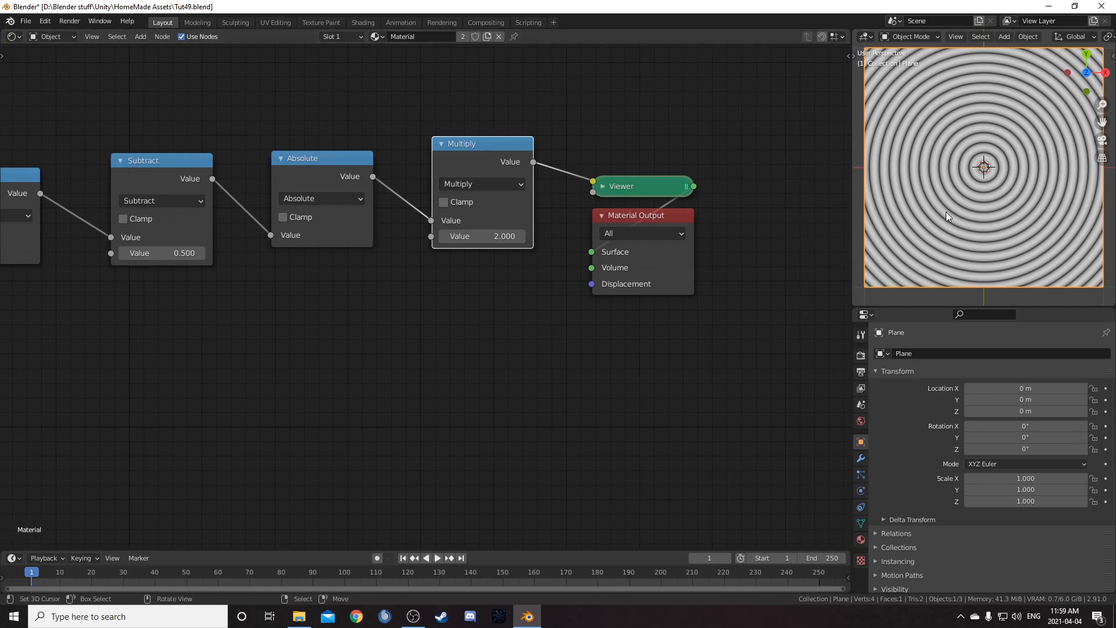
# Combine the final Multiply outputs of both chains with a Mix node set to Multiply with factor 1
pyautogui.scroll(2, 953, 203)
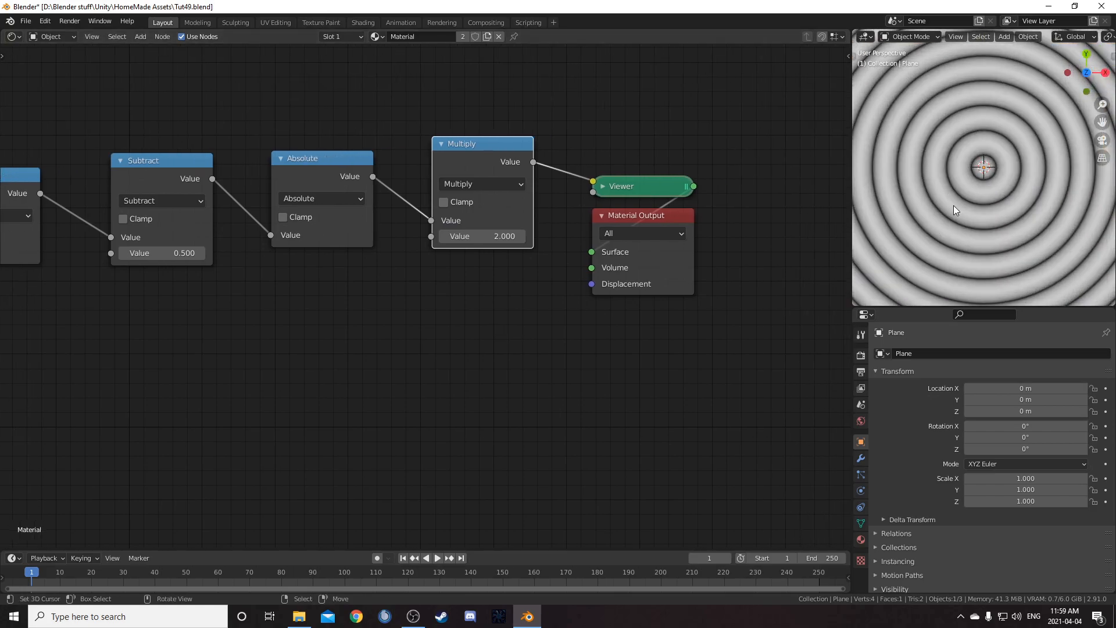
pyautogui.press('KP_Decimal')
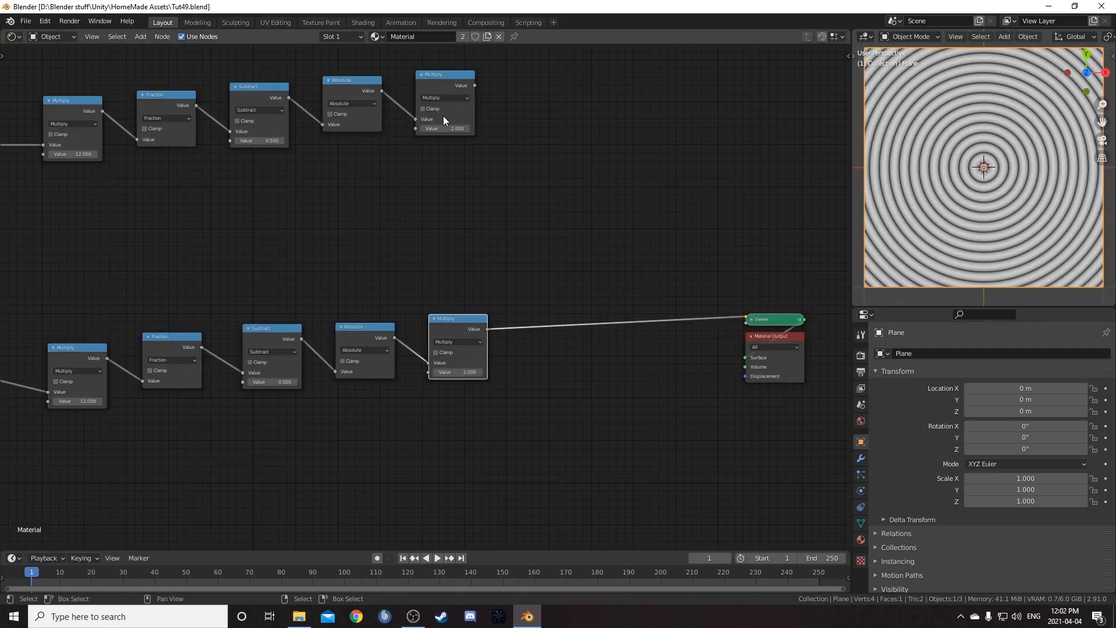
pyautogui.keyDown('ctrl'); pyautogui.keyDown('shift'); pyautogui.moveTo(455, 78); pyautogui.dragTo(461, 335, button='right'); pyautogui.keyUp('shift'); pyautogui.keyUp('ctrl')
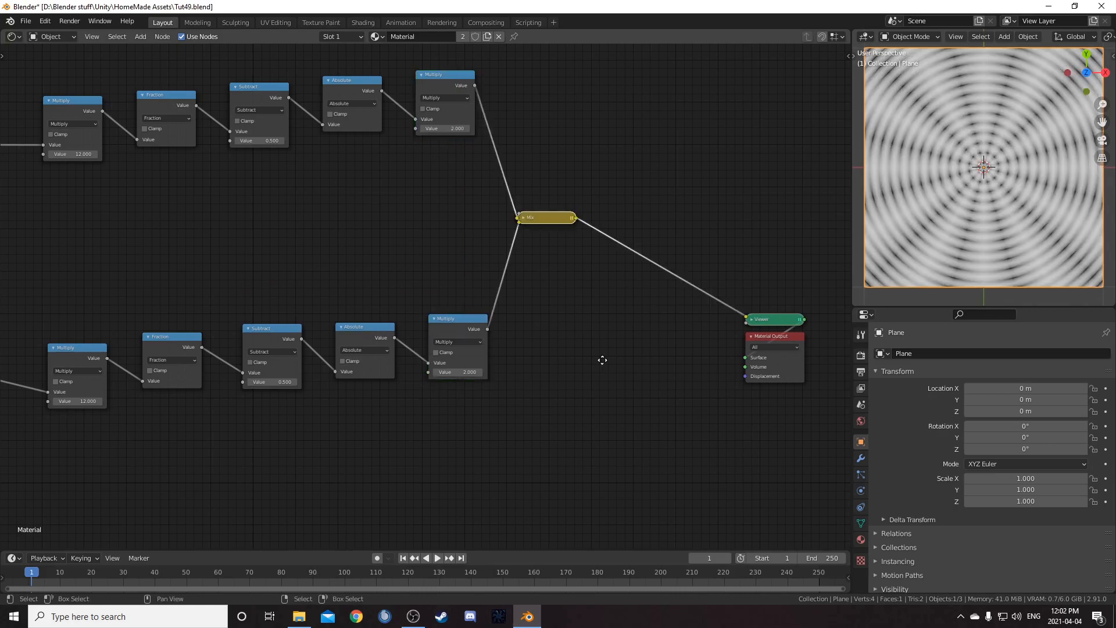
pyautogui.scroll(2, 513, 297)
pyautogui.click(515, 246)
pyautogui.moveTo(532, 248); pyautogui.dragTo(566, 208)
pyautogui.click(588, 243)
pyautogui.click(581, 286)
pyautogui.click(581, 237)
pyautogui.click(581, 275)
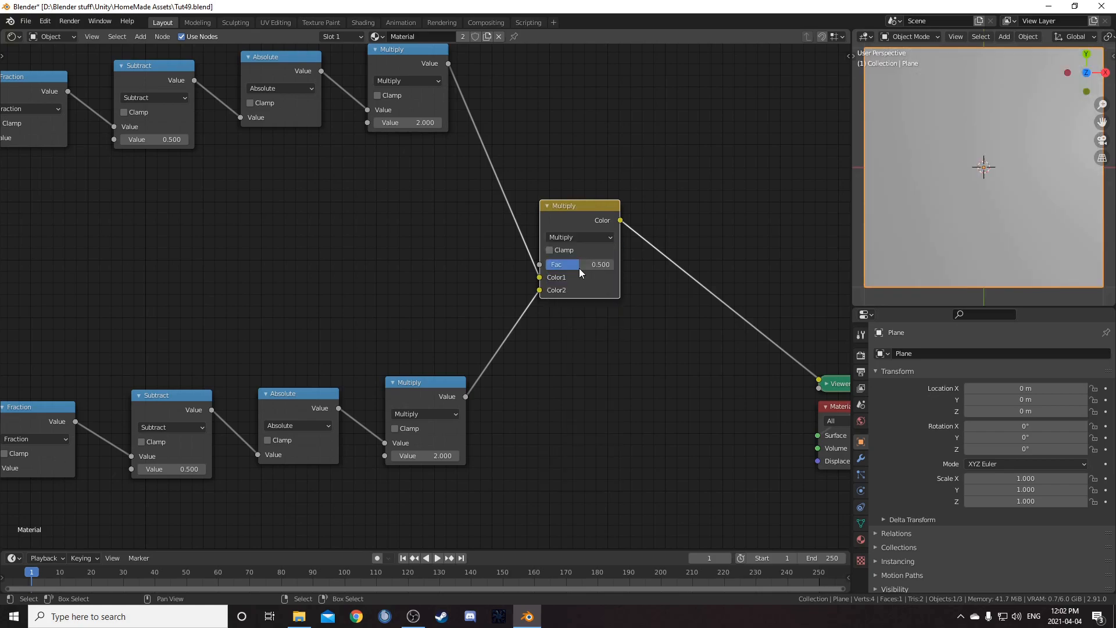
pyautogui.moveTo(677, 357); pyautogui.dragTo(604, 338, button='middle')
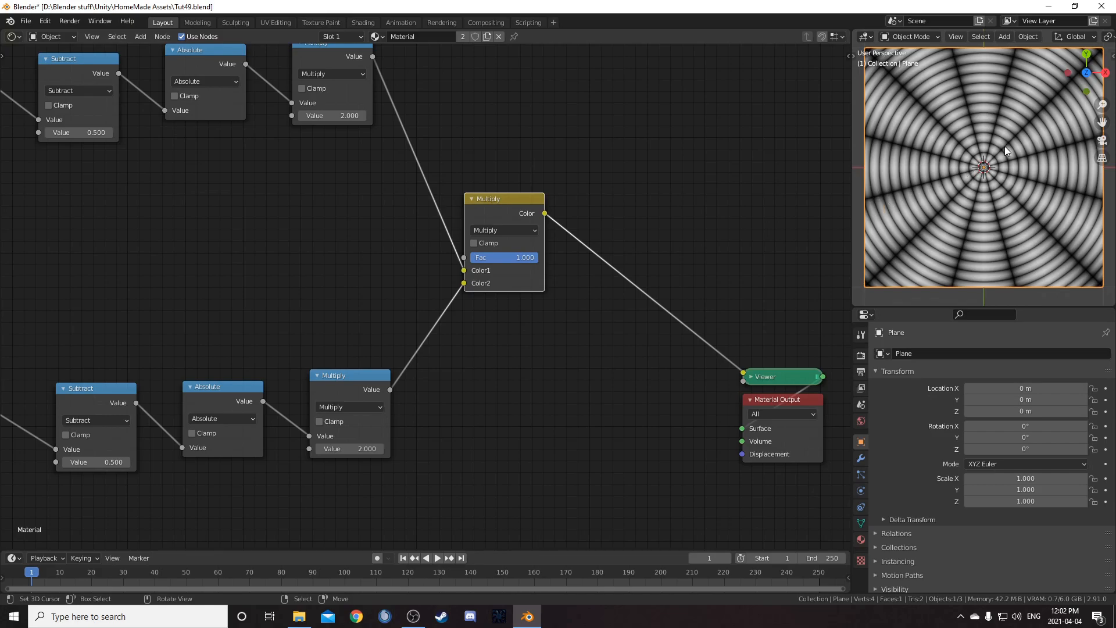
# Select the Length-based chain of nodes and move it further down
pyautogui.scroll(-5, 423, 314)
pyautogui.moveTo(423, 382); pyautogui.dragTo(564, 285, button='middle')
pyautogui.press('g')
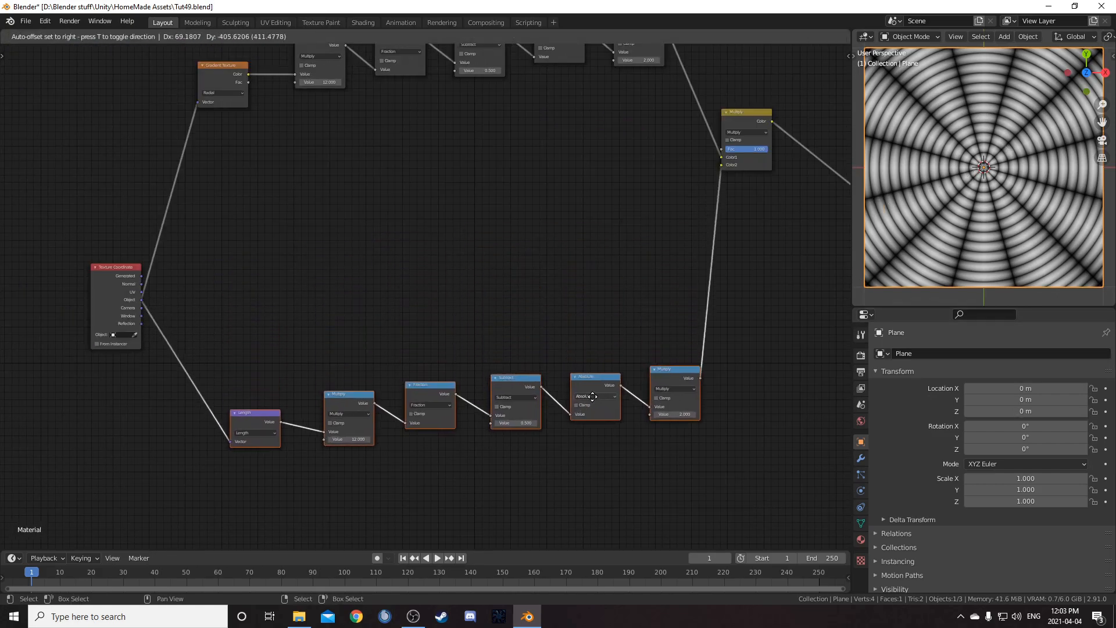
pyautogui.click(619, 379)
# Duplicate the Gradient Texture chain into a new middle row driven by the Texture Coordinate node
pyautogui.moveTo(290, 136); pyautogui.dragTo(306, 197, button='middle')
pyautogui.moveTo(211, 63); pyautogui.dragTo(697, 205)
pyautogui.hotkey('shift', 'd')
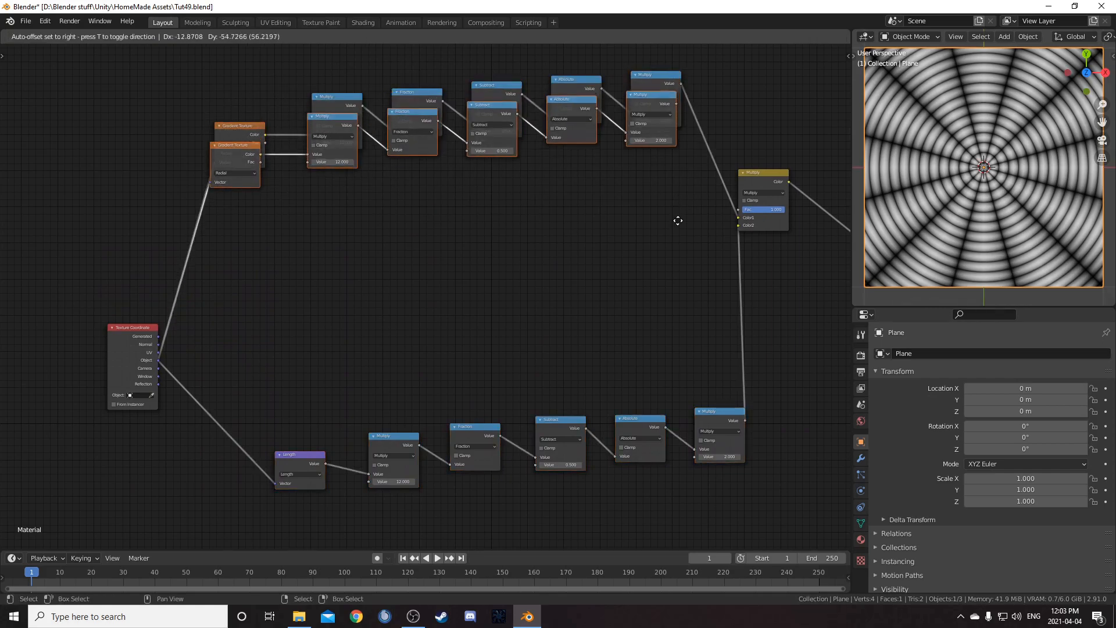
pyautogui.click(693, 324)
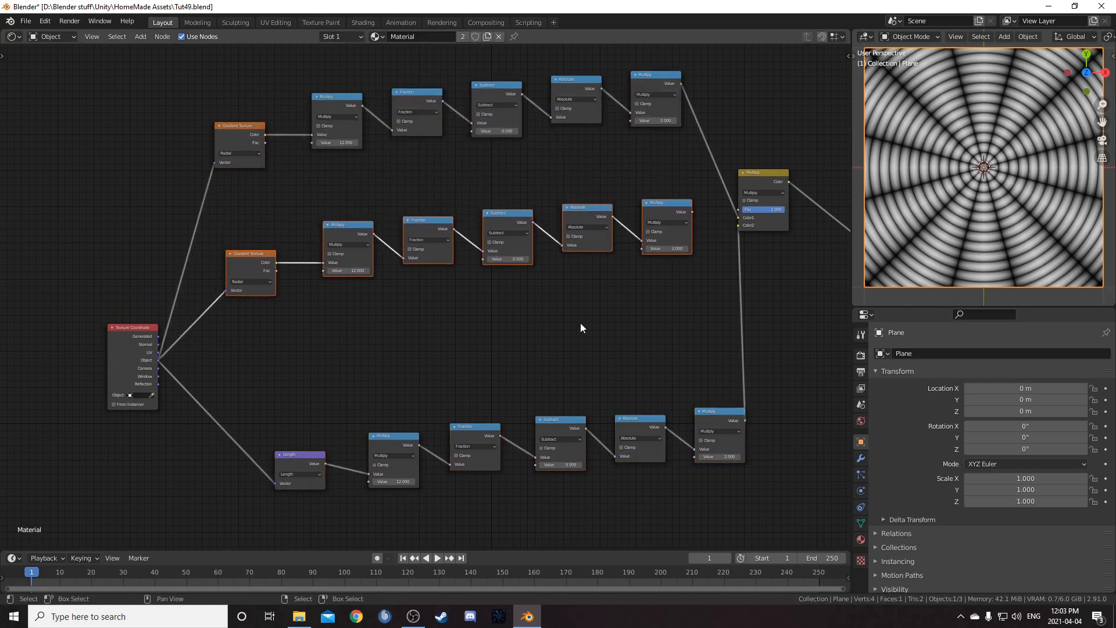
pyautogui.scroll(5, 372, 343)
pyautogui.moveTo(66, 396); pyautogui.dragTo(134, 248, button='middle')
pyautogui.scroll(-4, 471, 212)
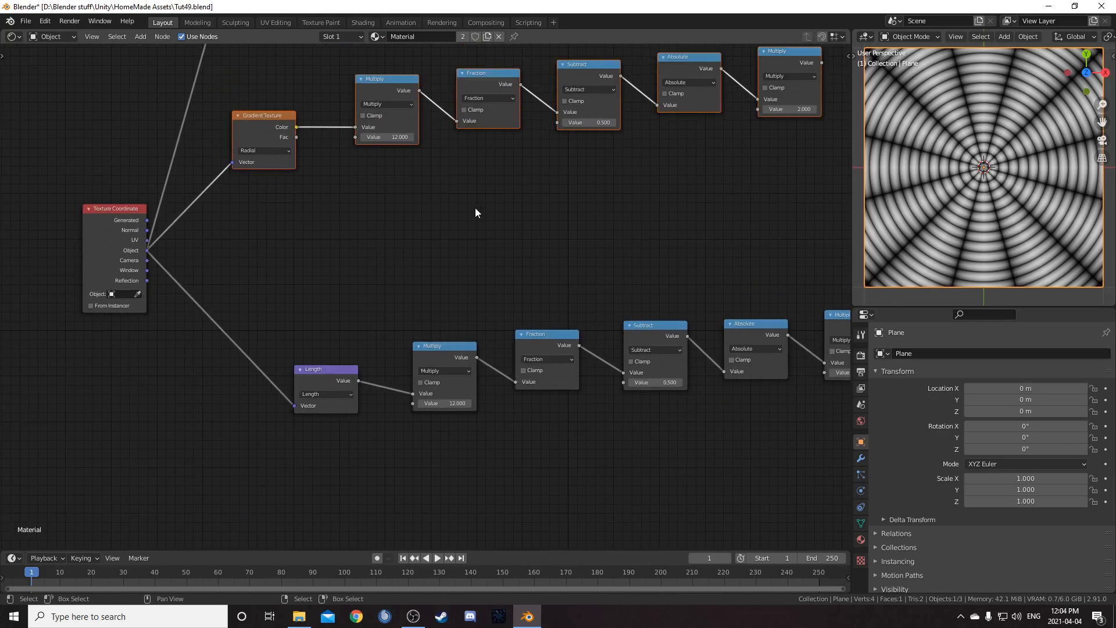
pyautogui.moveTo(708, 254); pyautogui.dragTo(750, 265)
pyautogui.moveTo(341, 206); pyautogui.dragTo(504, 246, button='middle')
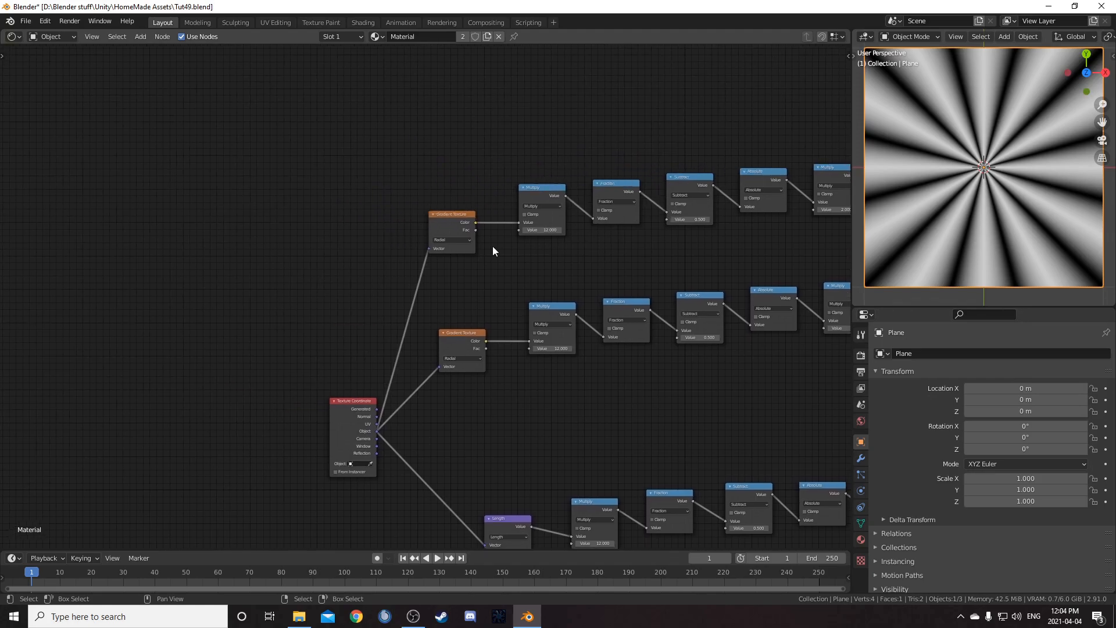
# Insert a Vector Rotate node between the Texture Coordinate node and the top Gradient Texture
pyautogui.scroll(2, 452, 228)
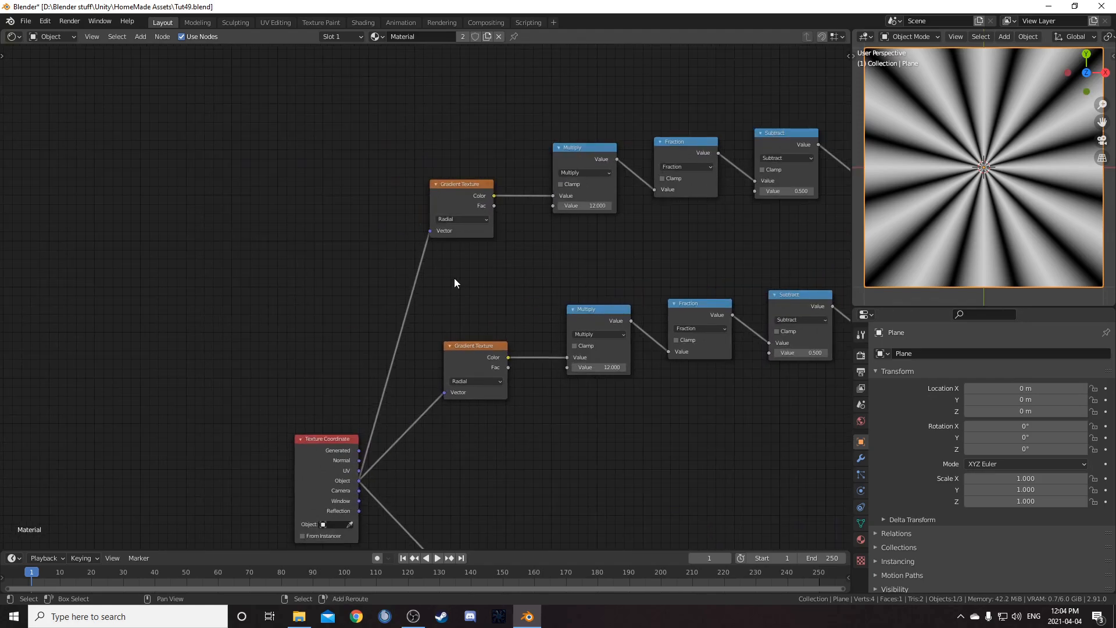
pyautogui.hotkey('shift', 'a')
pyautogui.click(448, 264)
pyautogui.write('vec')
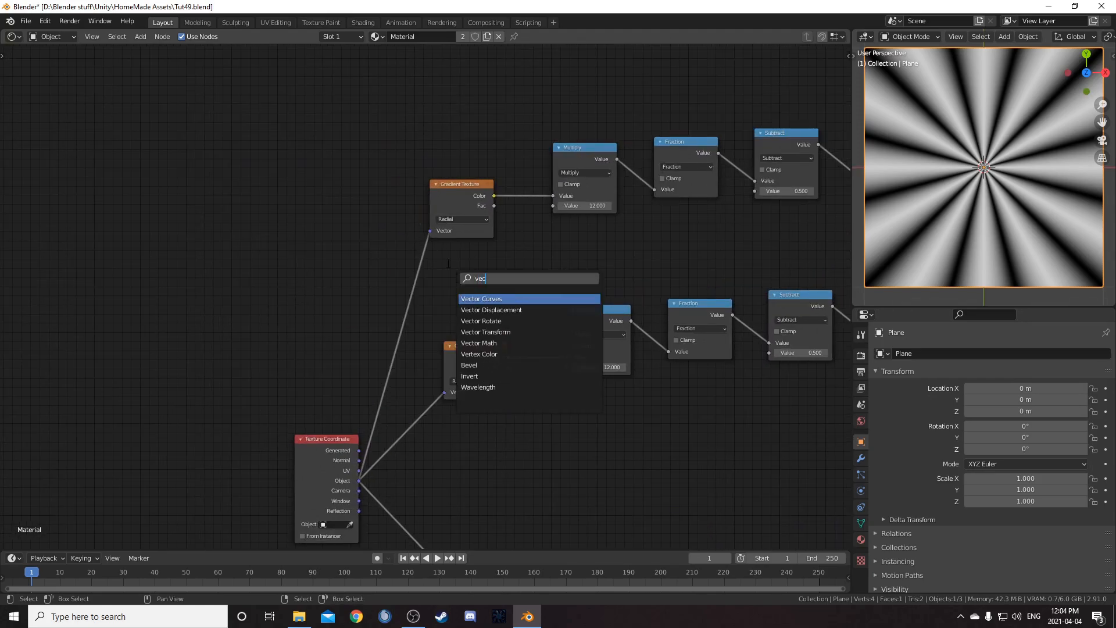
pyautogui.press('Down')
pyautogui.press('Down')
pyautogui.press('Down')
pyautogui.press('Up')
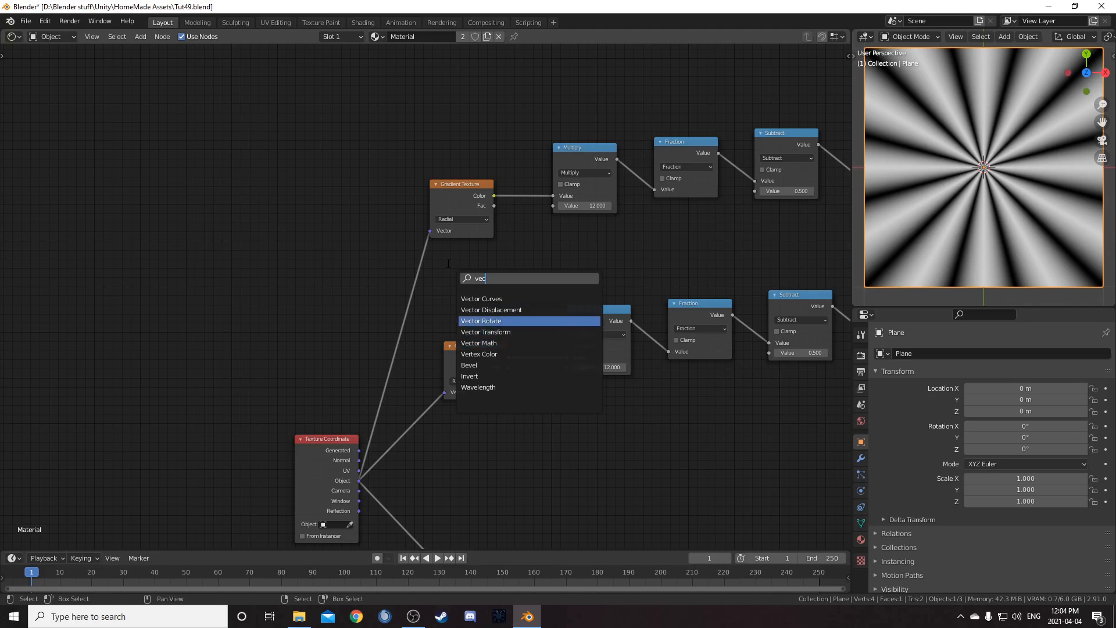
pyautogui.press('Return')
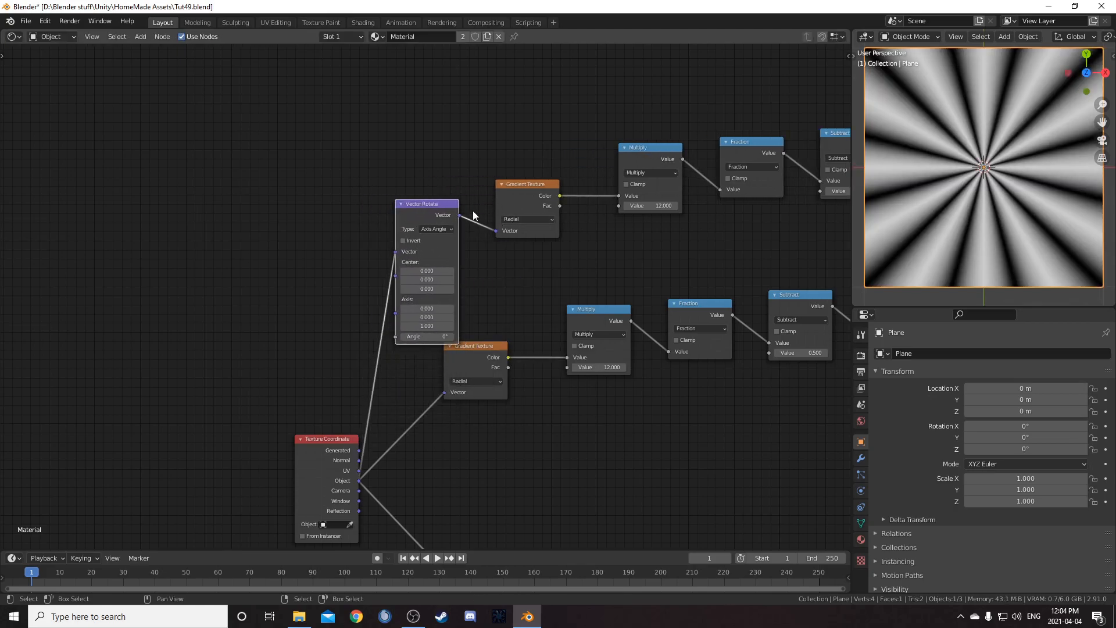
pyautogui.click(414, 171)
# Set the Vector Rotate node's angle to 15°
pyautogui.moveTo(420, 302); pyautogui.dragTo(433, 303)
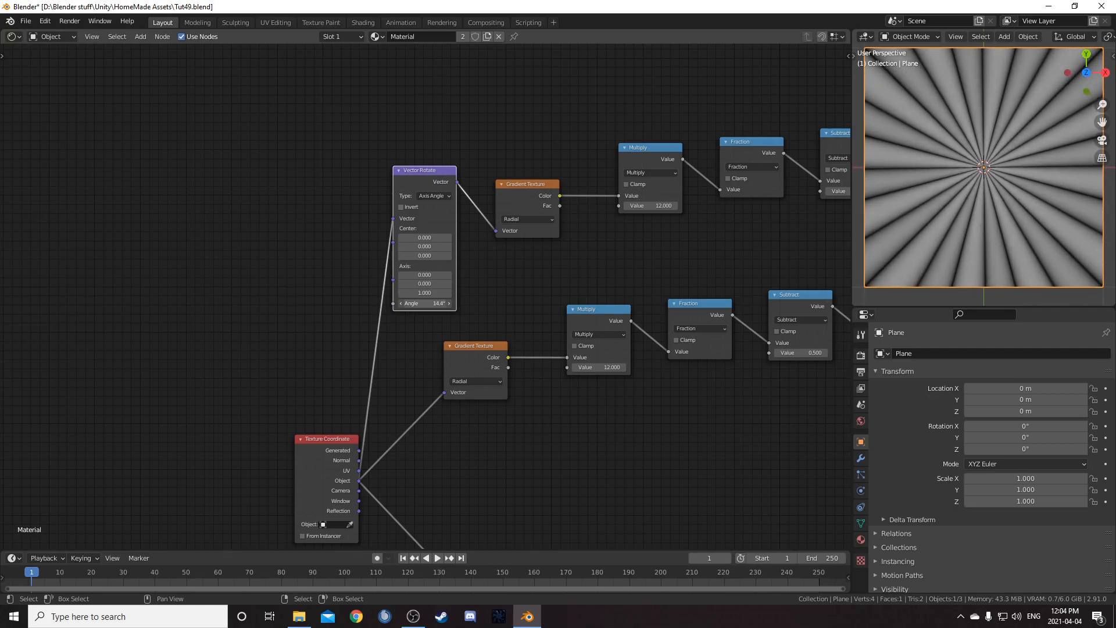
pyautogui.click(414, 303)
pyautogui.write('15')
pyautogui.press('Return')
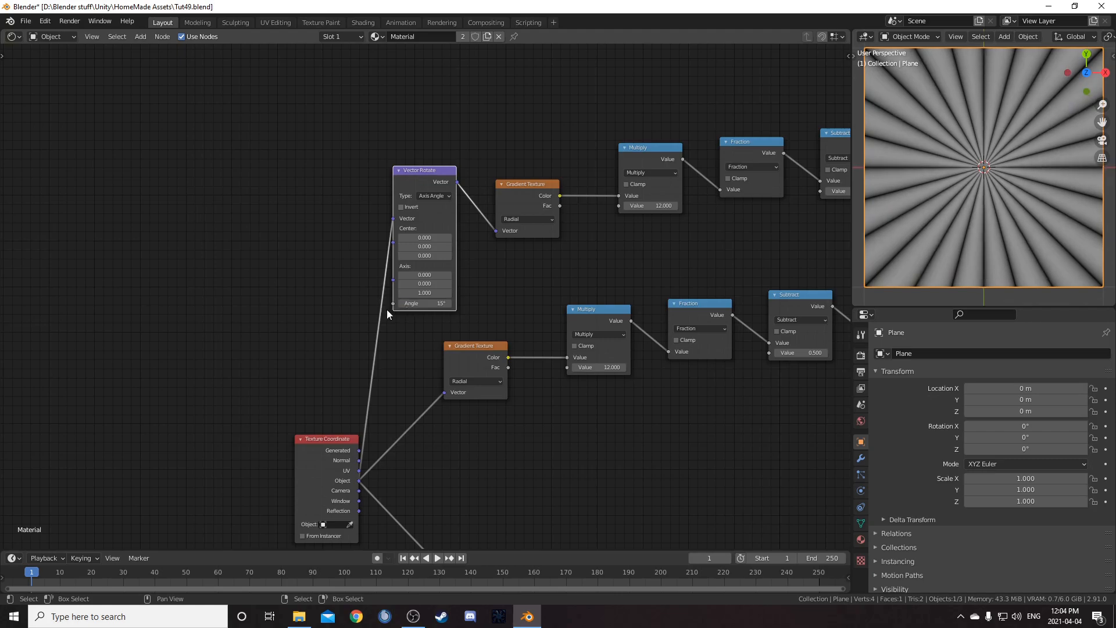
pyautogui.moveTo(629, 156); pyautogui.dragTo(510, 132, button='middle')
pyautogui.moveTo(510, 133); pyautogui.dragTo(503, 132)
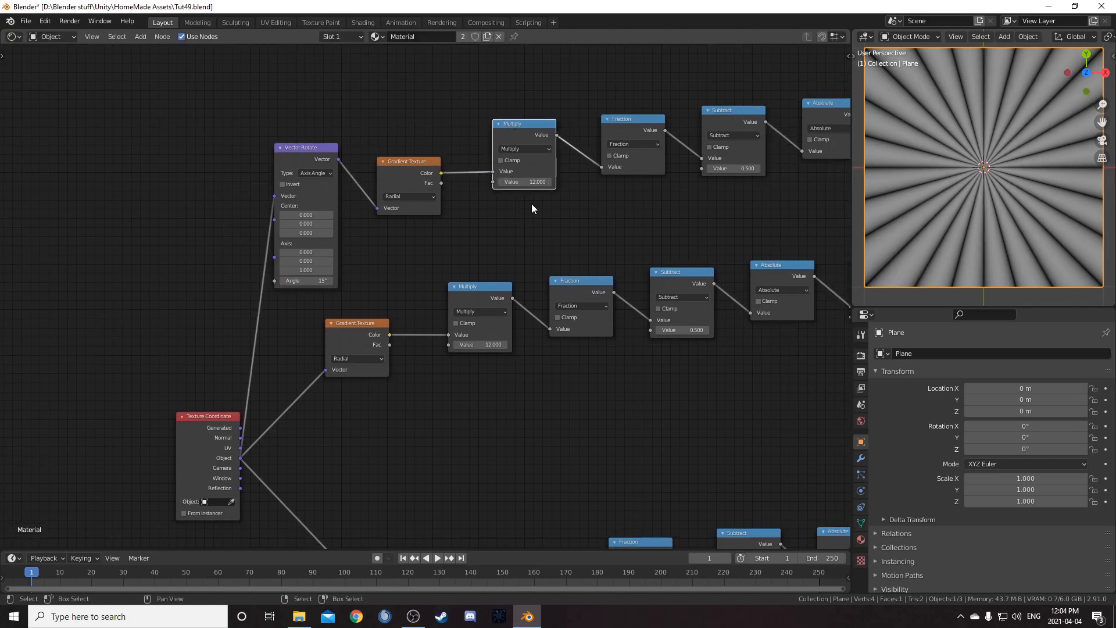
pyautogui.moveTo(453, 243); pyautogui.dragTo(538, 204, button='middle')
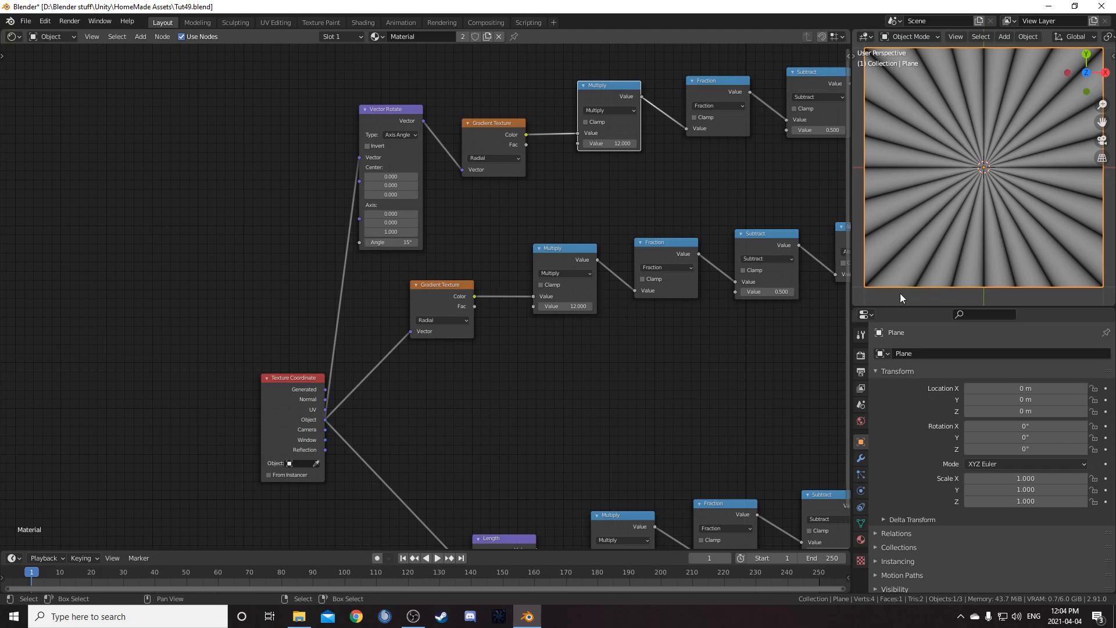
pyautogui.moveTo(696, 346); pyautogui.dragTo(607, 324, button='middle')
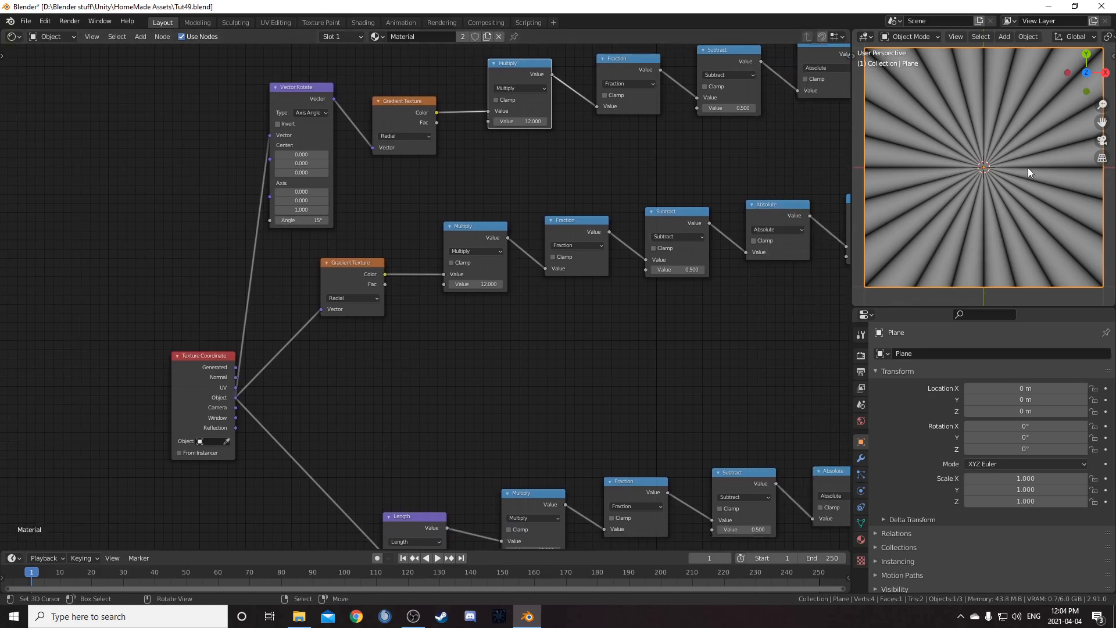
pyautogui.scroll(-3, 605, 418)
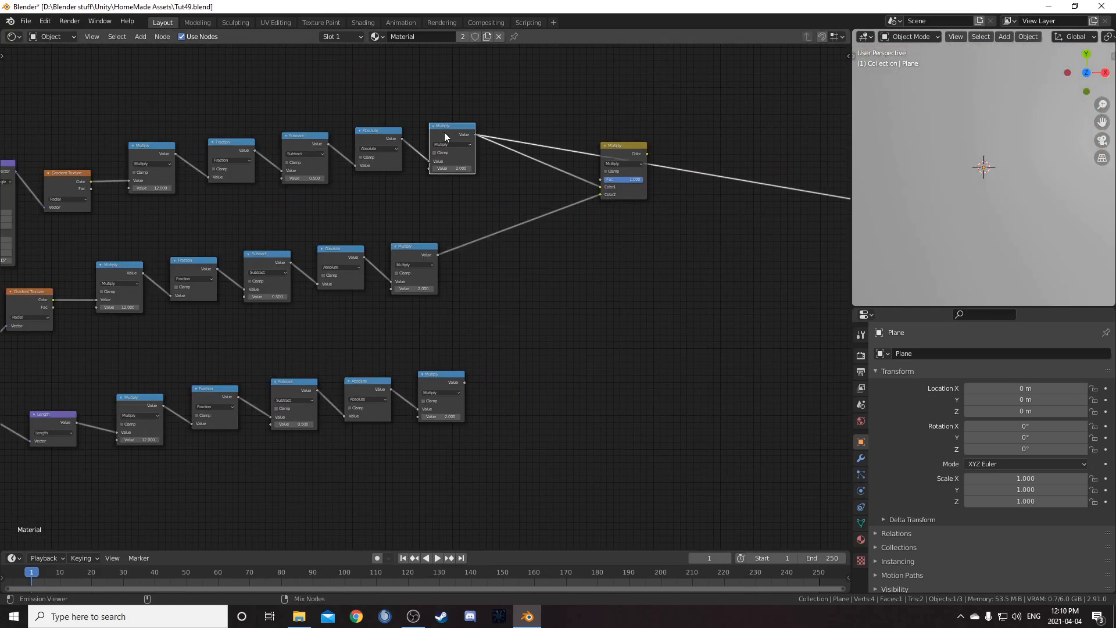
pyautogui.press('Home')
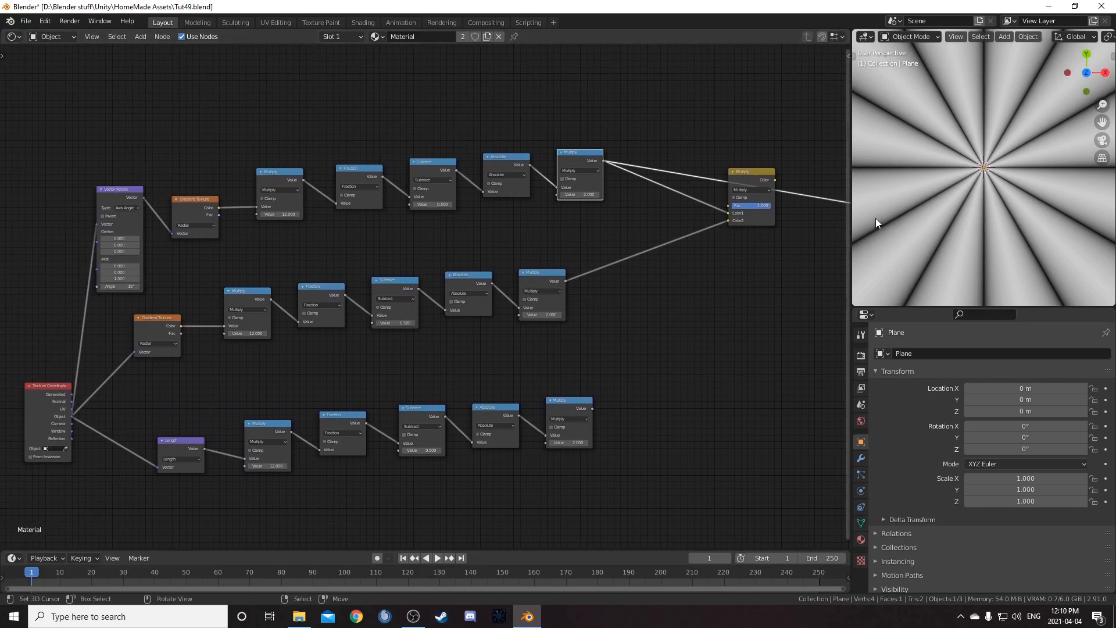
# Preview the Length chain's final Multiply output in the viewer
pyautogui.moveTo(615, 347); pyautogui.dragTo(591, 232, button='middle')
pyautogui.keyDown('ctrl'); pyautogui.keyDown('shift'); pyautogui.click(522, 165); pyautogui.keyUp('shift'); pyautogui.keyUp('ctrl')
pyautogui.moveTo(597, 276); pyautogui.dragTo(592, 228, button='middle')
pyautogui.moveTo(353, 344); pyautogui.dragTo(598, 245, button='middle')
pyautogui.keyDown('ctrl'); pyautogui.keyDown('shift'); pyautogui.click(598, 246); pyautogui.keyUp('shift'); pyautogui.keyUp('ctrl')
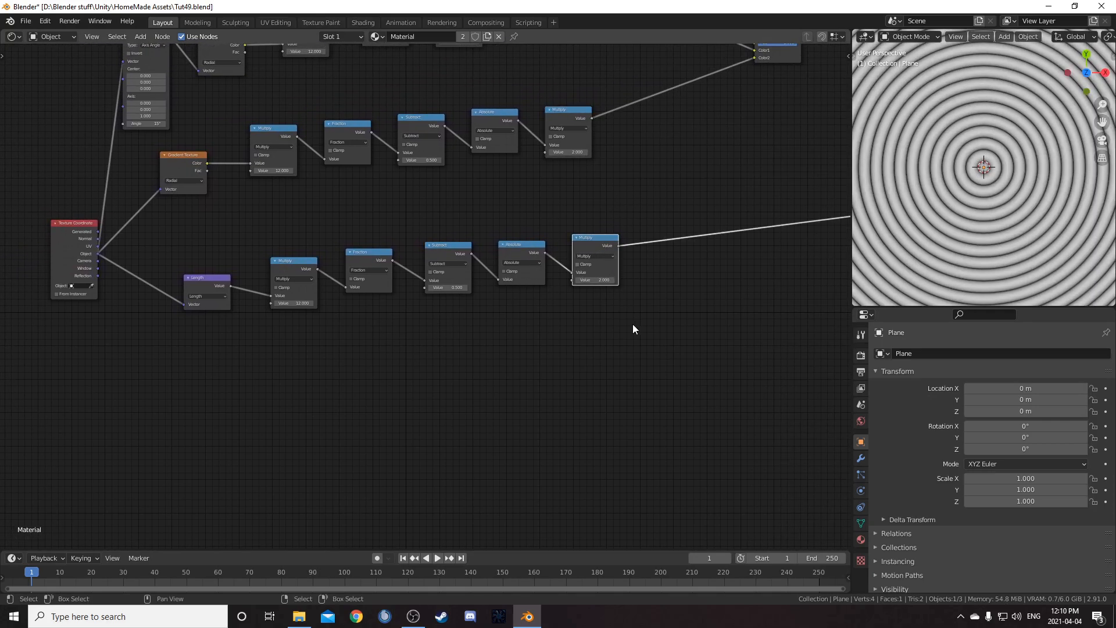
# Select the Length-based chain and move it further to the right
pyautogui.moveTo(559, 315); pyautogui.dragTo(570, 364, button='middle')
pyautogui.moveTo(239, 298); pyautogui.dragTo(121, 322, button='middle')
pyautogui.moveTo(106, 313); pyautogui.dragTo(501, 446)
pyautogui.moveTo(522, 421); pyautogui.dragTo(444, 455, button='middle')
pyautogui.press('g')
pyautogui.click(66, 395)
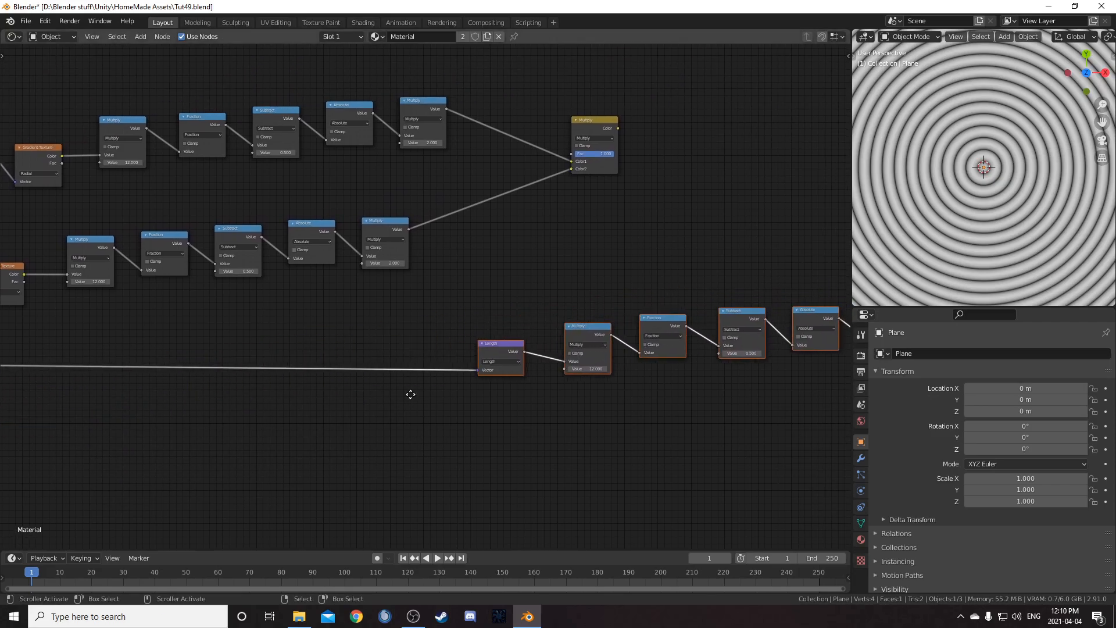
# Insert a Mapping node before the Length node and drive its Scale with the middle chain's final Multiply output
pyautogui.scroll(2, 408, 391)
pyautogui.hotkey('shift', 'a')
pyautogui.write('mapping')
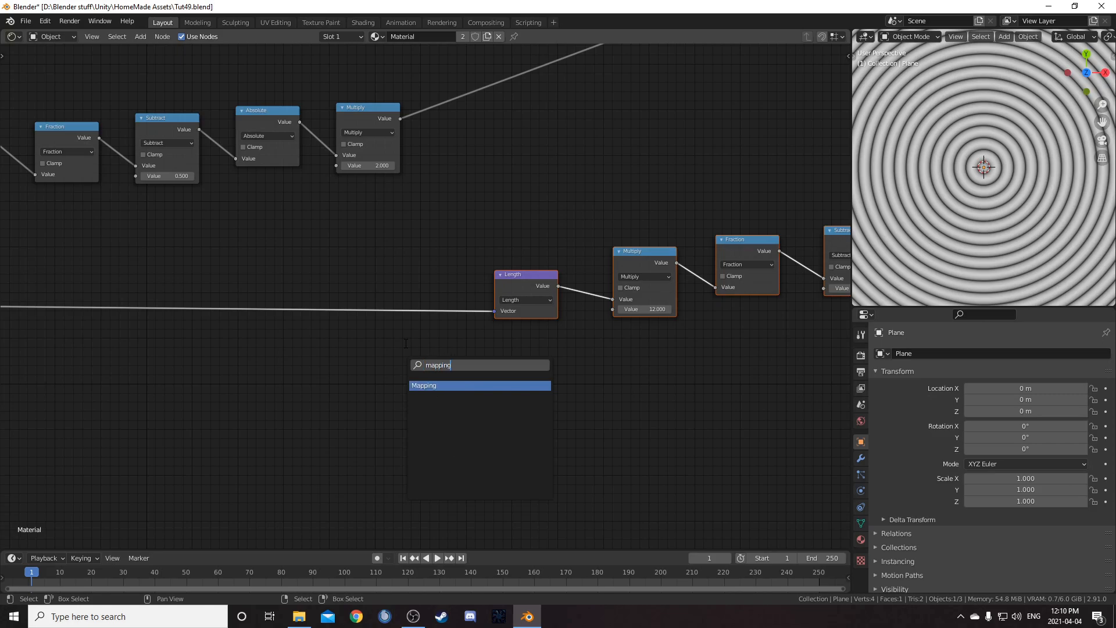
pyautogui.press('Return')
pyautogui.click(397, 210)
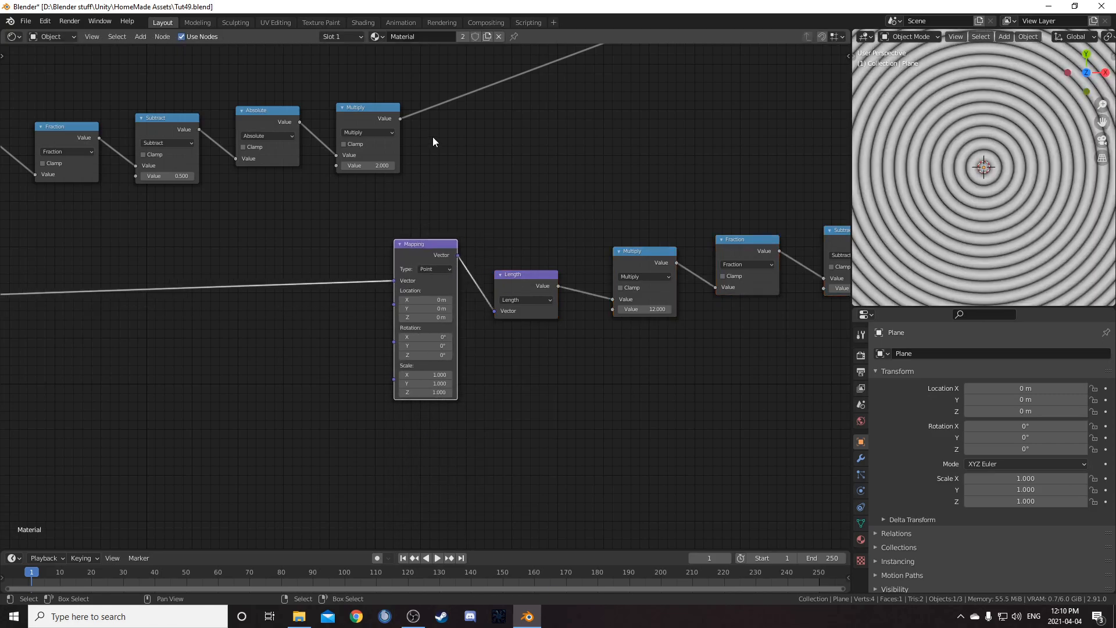
pyautogui.moveTo(400, 119); pyautogui.dragTo(394, 382)
pyautogui.scroll(-2, 508, 358)
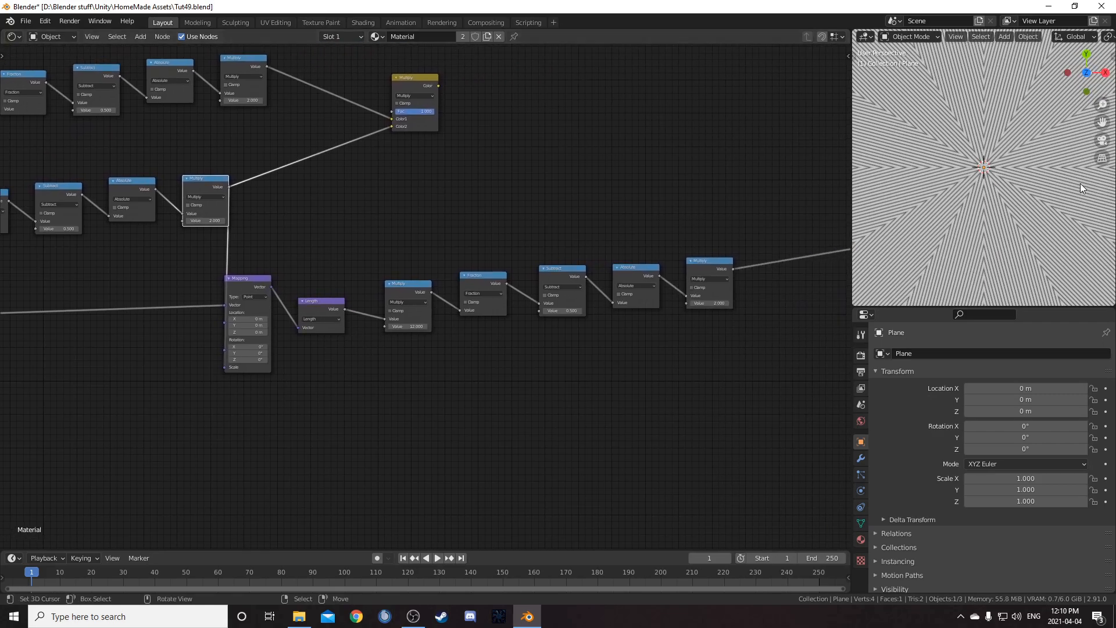
# Insert a ColorRamp node between the middle chain's final Multiply and the Mapping node's Scale
pyautogui.moveTo(583, 236)
pyautogui.mouseDown(button='middle')
pyautogui.moveTo(703, 252)
pyautogui.moveTo(721, 232)
pyautogui.mouseUp(button='middle')
pyautogui.moveTo(584, 218)
pyautogui.mouseDown(button='middle')
pyautogui.moveTo(588, 239)
pyautogui.moveTo(622, 260)
pyautogui.mouseUp(button='middle')
pyautogui.moveTo(582, 236)
pyautogui.mouseDown(button='middle')
pyautogui.moveTo(586, 225)
pyautogui.moveTo(665, 195)
pyautogui.mouseUp(button='middle')
pyautogui.hotkey('shift', 'a')
pyautogui.click(484, 405)
pyautogui.write('colorr')
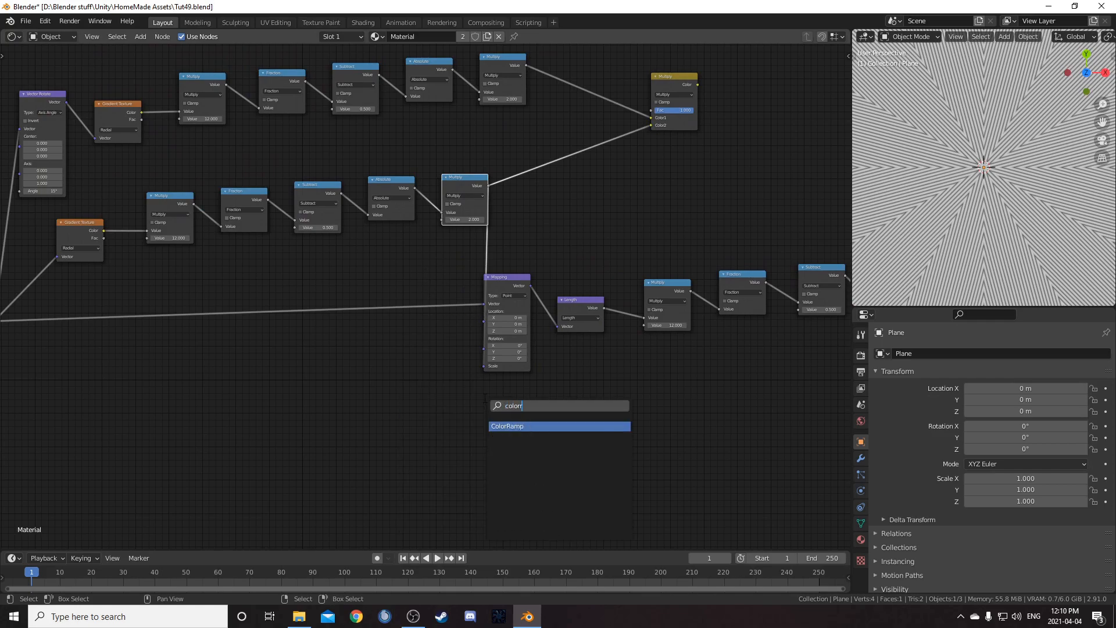
pyautogui.press('Return')
pyautogui.click(513, 234)
# Set the ColorRamp's black stop position to 0.4
pyautogui.scroll(4, 558, 328)
pyautogui.moveTo(541, 310); pyautogui.dragTo(517, 391, button='middle')
pyautogui.moveTo(523, 296); pyautogui.dragTo(525, 257)
pyautogui.moveTo(487, 304); pyautogui.dragTo(516, 306)
pyautogui.click(535, 318)
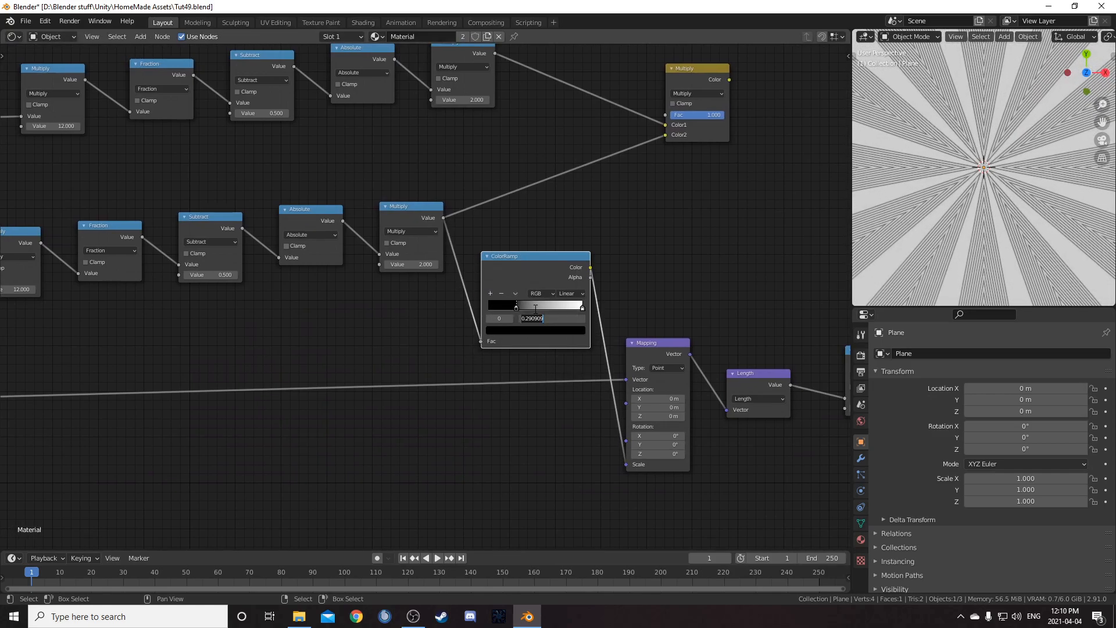
pyautogui.write('.4')
pyautogui.press('Return')
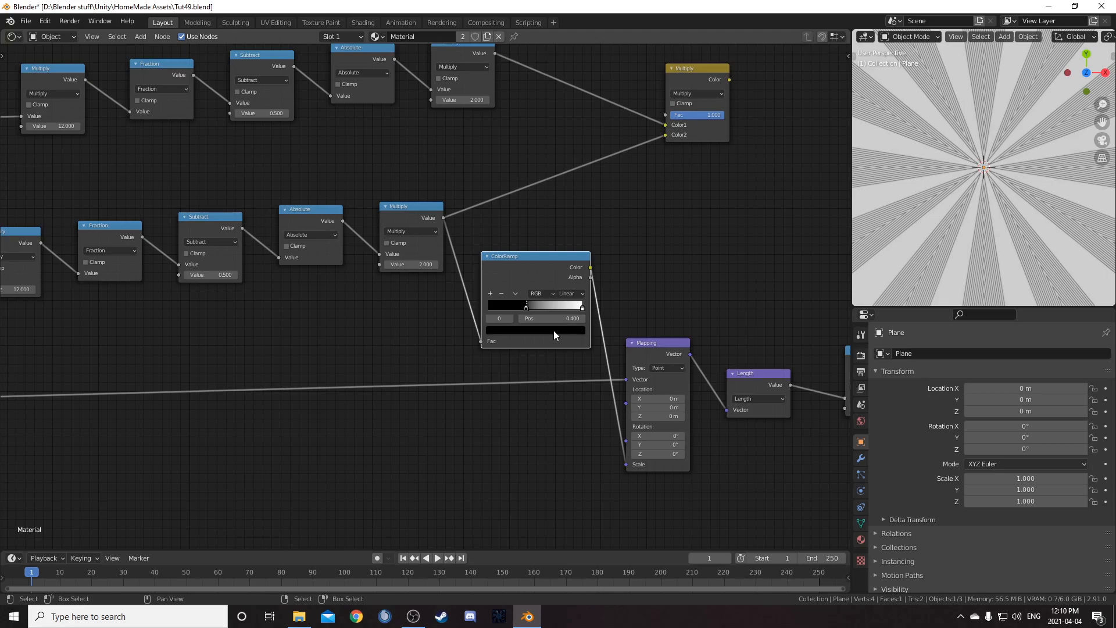
# Set the ColorRamp's white stop position to 0.86
pyautogui.click(553, 331)
pyautogui.scroll(20, 532, 243)
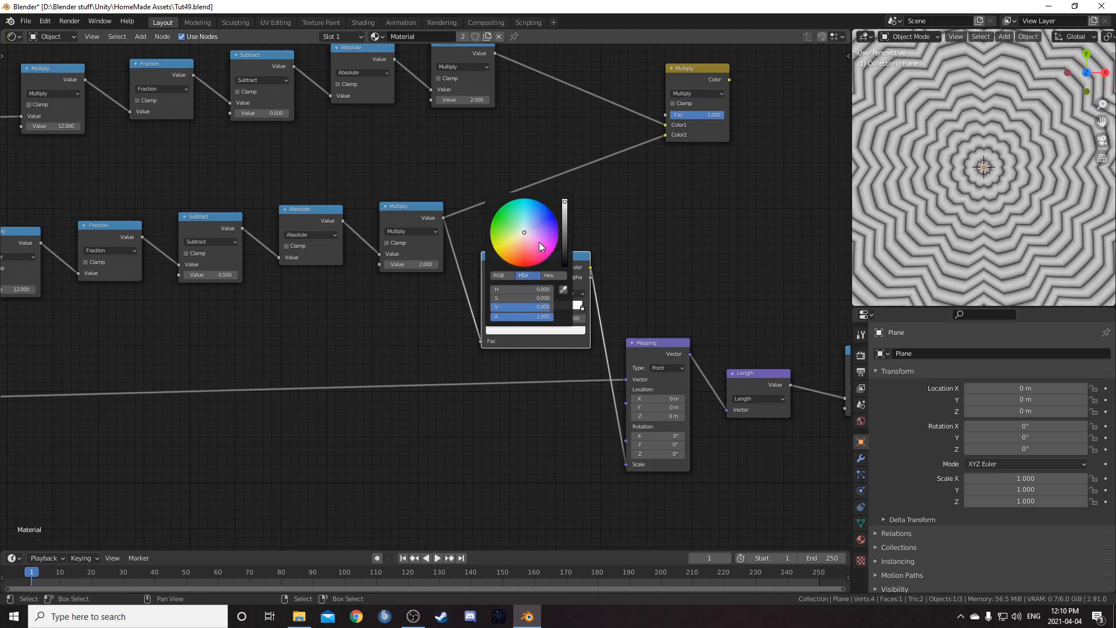
pyautogui.click(567, 318)
pyautogui.write('.8')
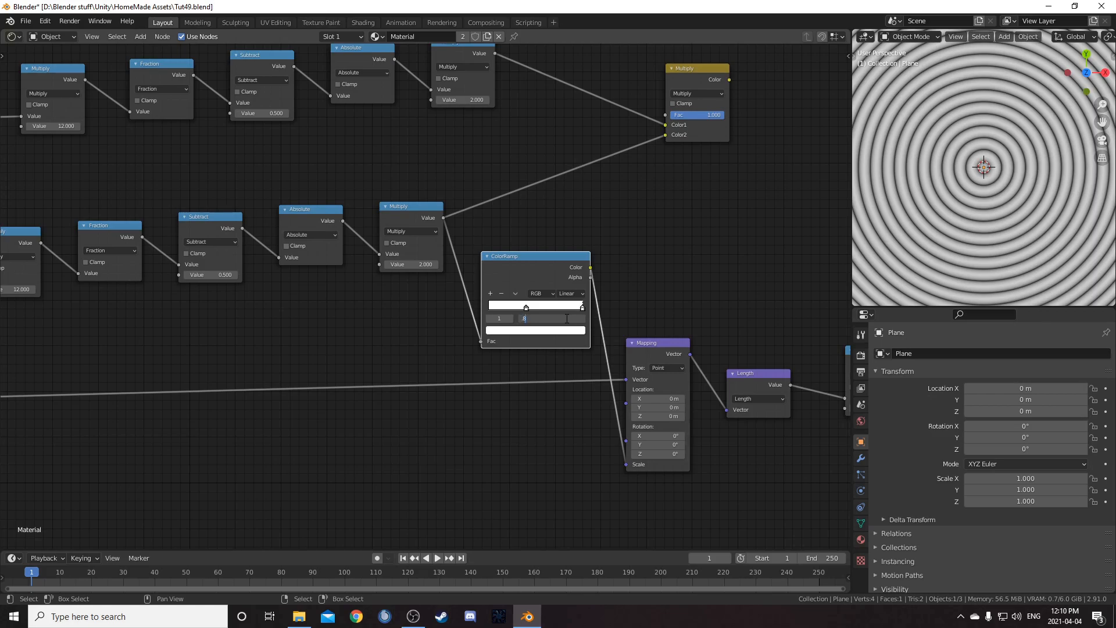
pyautogui.write('6')
pyautogui.press('Return')
# Set the ColorRamp's interpolation to B-Spline
pyautogui.click(550, 331)
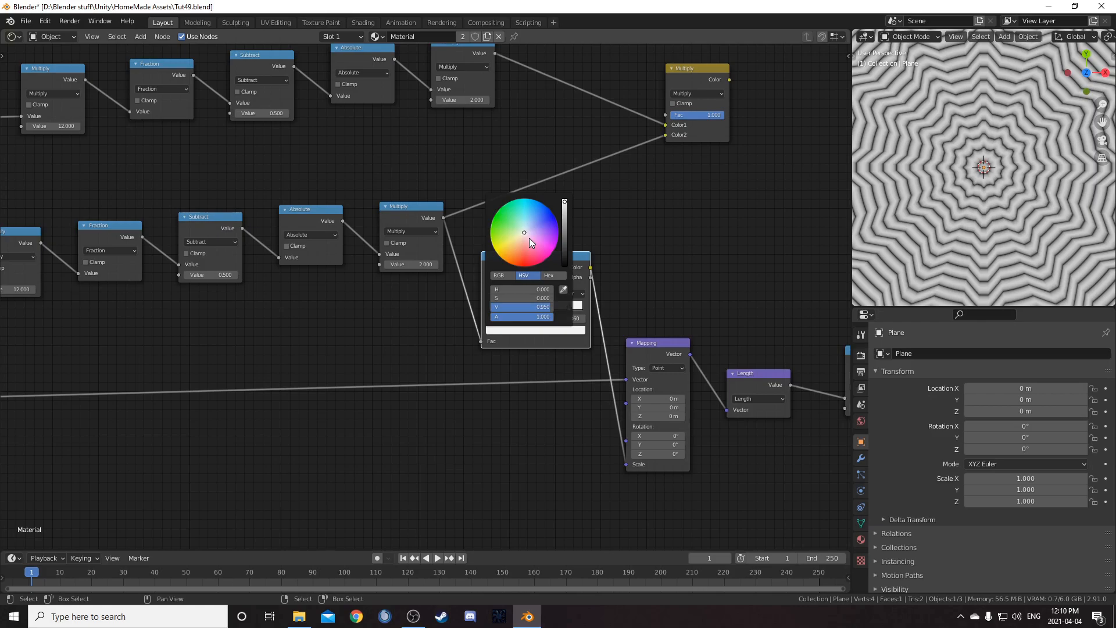
pyautogui.scroll(3, 595, 396)
pyautogui.click(706, 360)
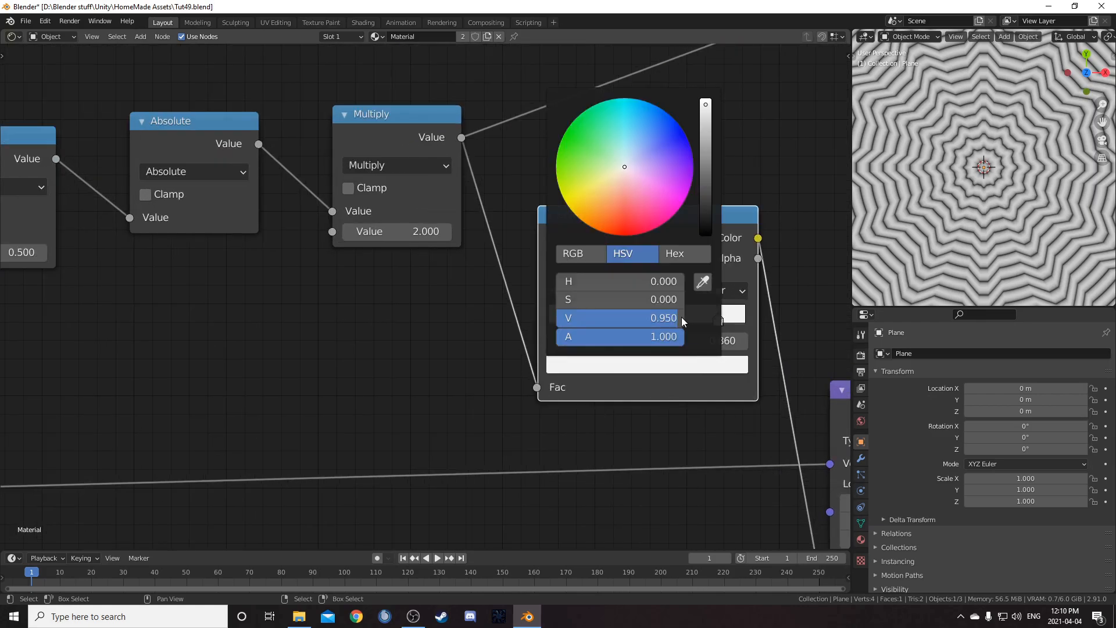
pyautogui.moveTo(696, 328); pyautogui.dragTo(605, 333, button='middle')
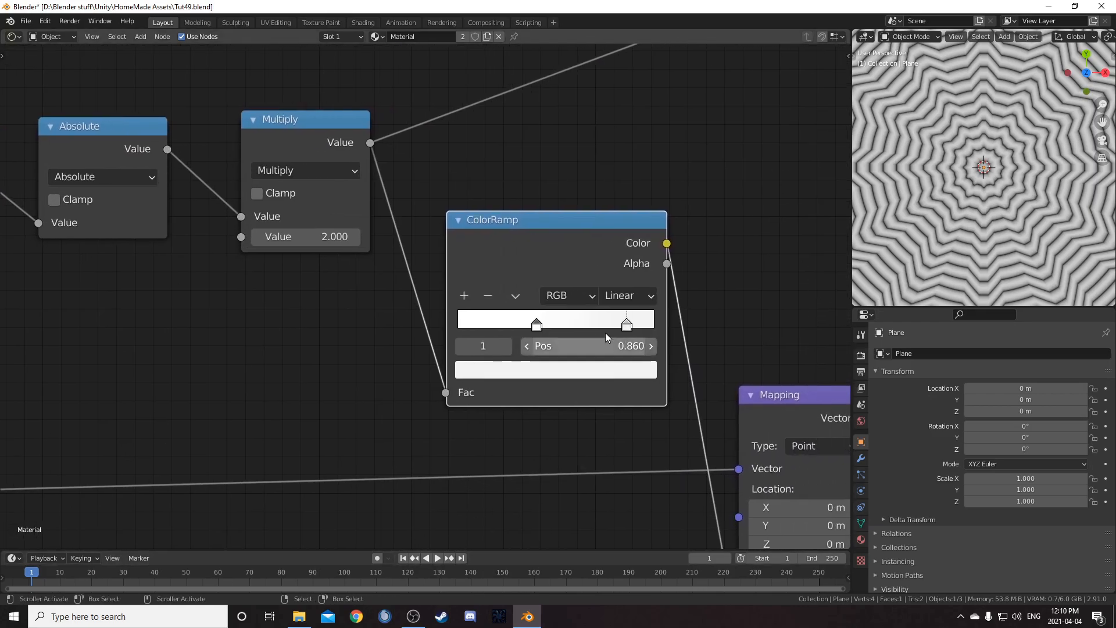
pyautogui.click(621, 297)
pyautogui.click(635, 379)
pyautogui.moveTo(611, 434); pyautogui.dragTo(533, 414, button='middle')
pyautogui.scroll(-3, 958, 232)
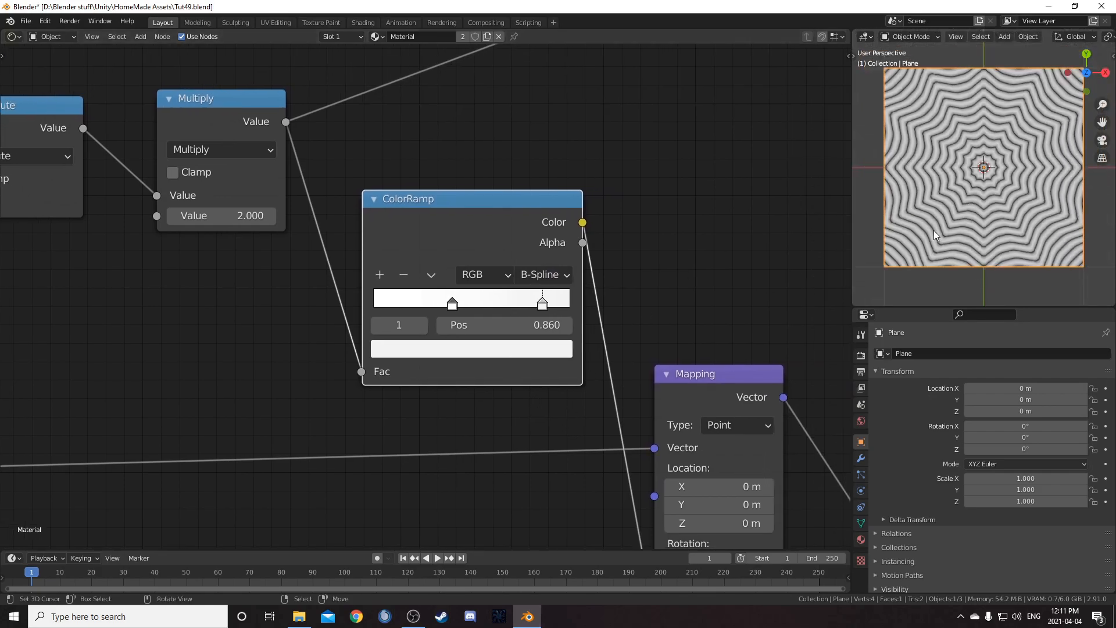
pyautogui.scroll(-7, 584, 306)
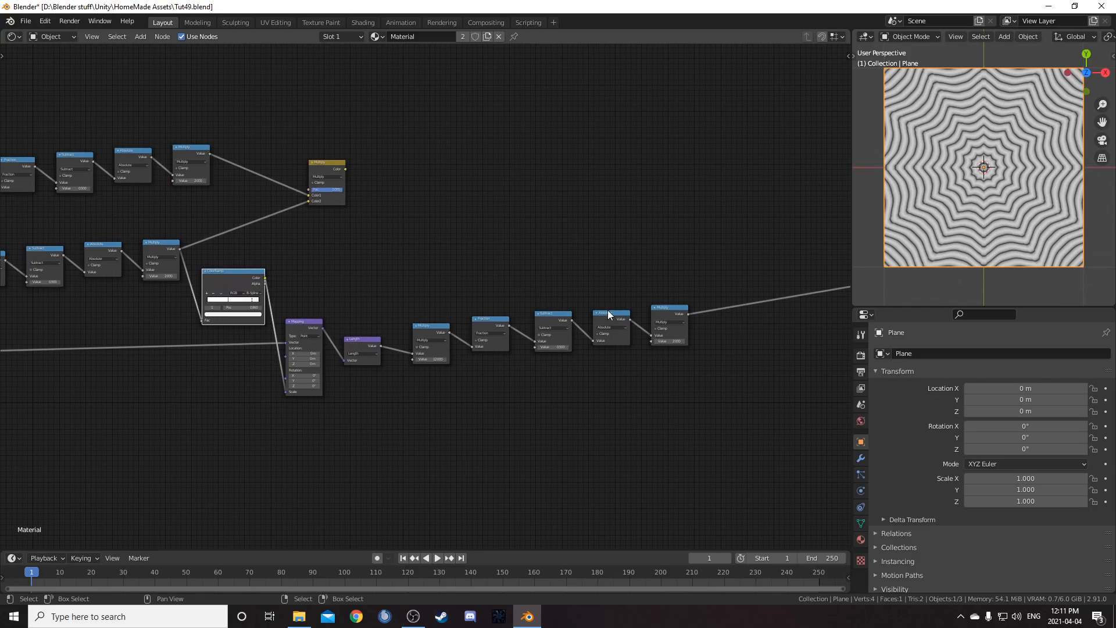
# Connect the Length chain's final Multiply into the Multiply Mix node and reposition that Mix node
pyautogui.moveTo(688, 314); pyautogui.dragTo(309, 200)
pyautogui.press('g')
pyautogui.click(735, 186)
pyautogui.keyDown('ctrl'); pyautogui.keyDown('shift'); pyautogui.click(753, 156); pyautogui.keyUp('shift'); pyautogui.keyUp('ctrl')
pyautogui.scroll(3, 978, 235)
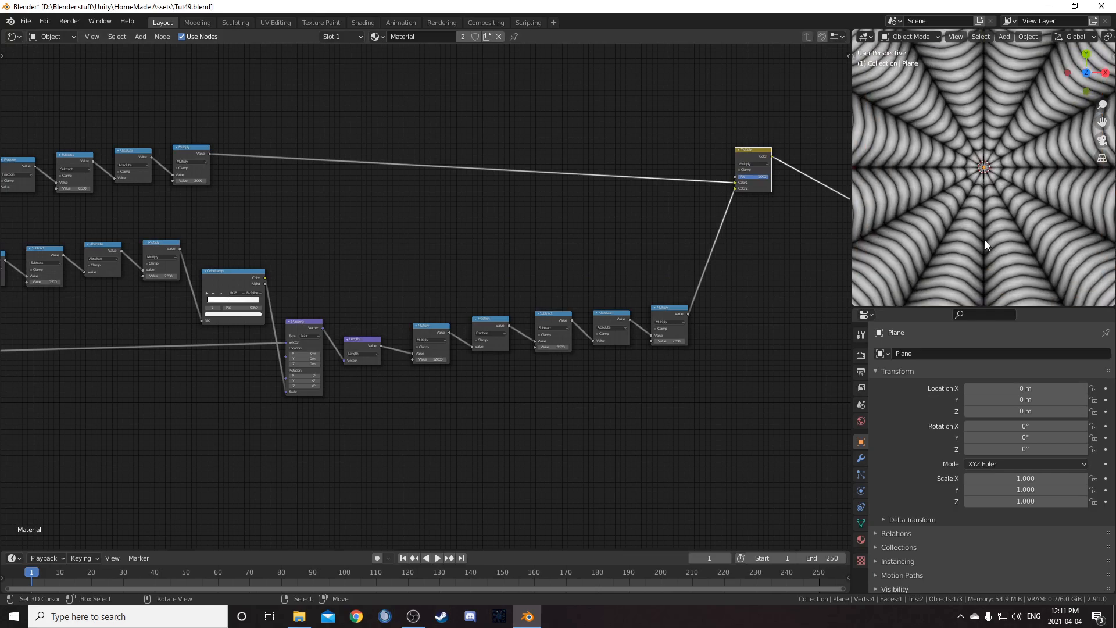
# Add a Mix node set to Color Burn between the Multiply Mix node and the Viewer output
pyautogui.scroll(-2, 985, 239)
pyautogui.moveTo(358, 338); pyautogui.dragTo(215, 298, button='middle')
pyautogui.hotkey('shift', 'a')
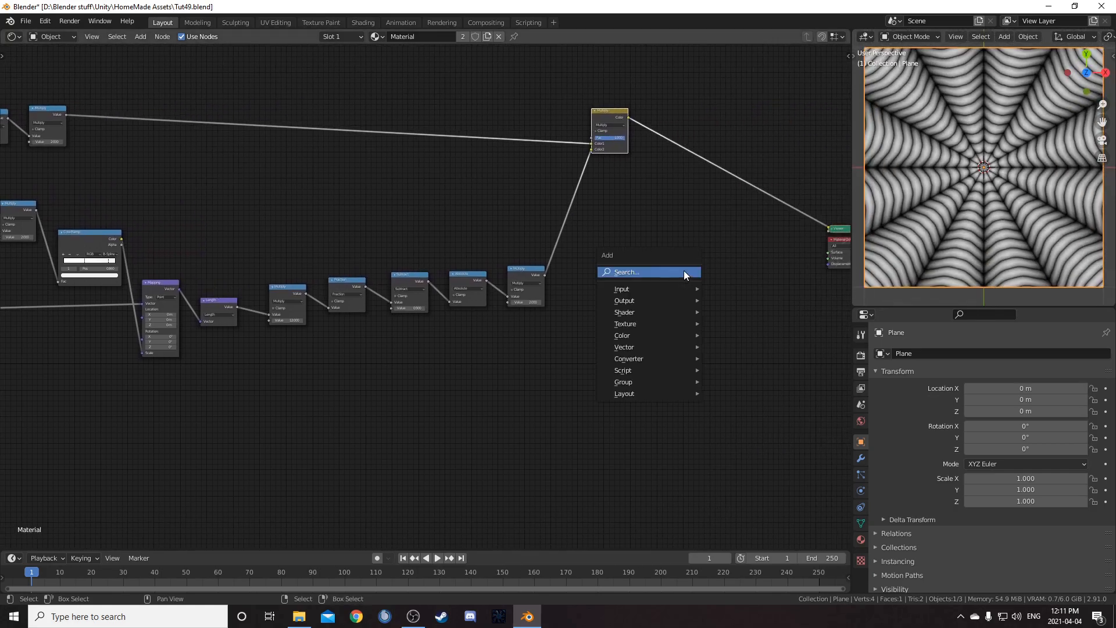
pyautogui.click(686, 271)
pyautogui.write('mix')
pyautogui.press('Return')
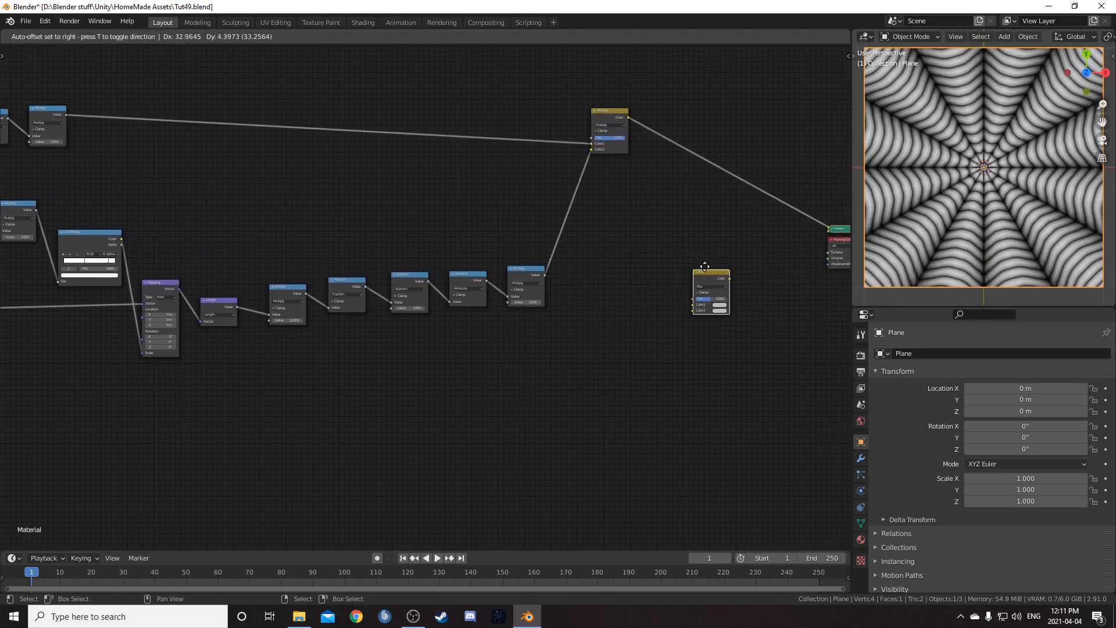
pyautogui.click(667, 109)
pyautogui.scroll(3, 668, 105)
pyautogui.moveTo(751, 146); pyautogui.dragTo(486, 334, button='middle')
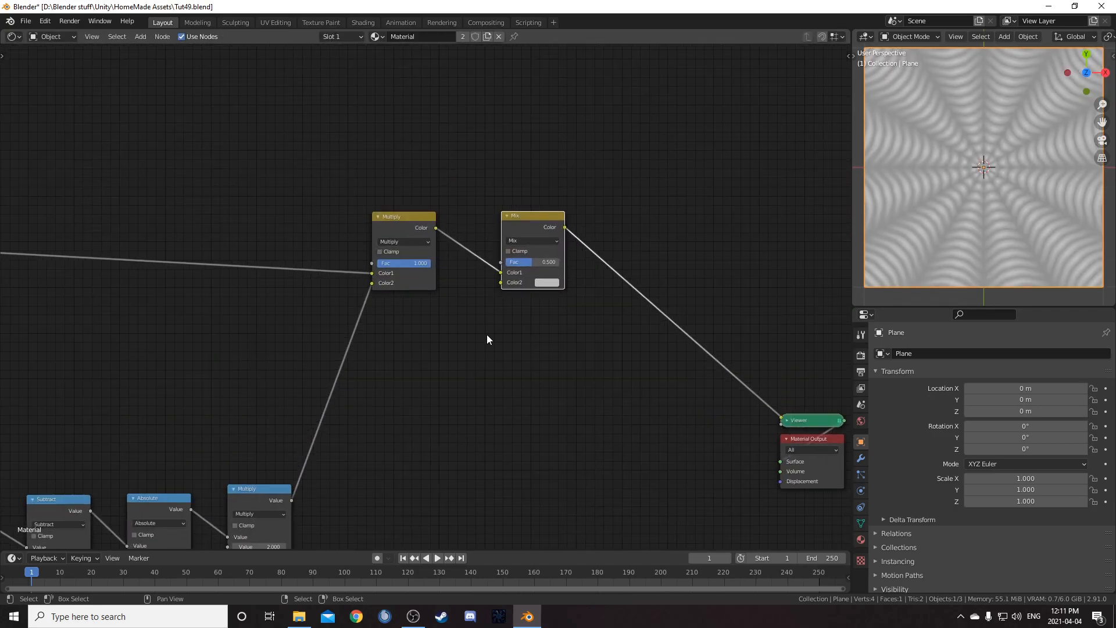
pyautogui.click(539, 241)
pyautogui.click(536, 279)
# Duplicate the Color Burn node after itself and set the copy to Color Dodge
pyautogui.hotkey('shift', 'd')
pyautogui.click(619, 228)
pyautogui.click(645, 245)
pyautogui.click(641, 315)
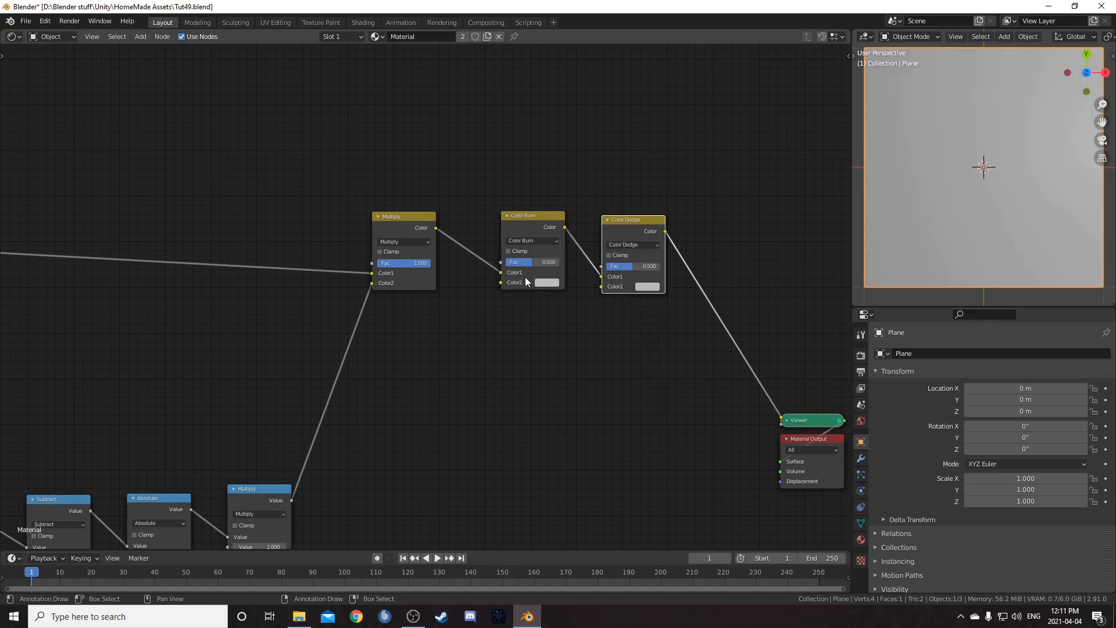
# Set the Color Burn node's second color to black
pyautogui.click(543, 285)
pyautogui.scroll(4, 553, 190)
pyautogui.scroll(-8, 581, 185)
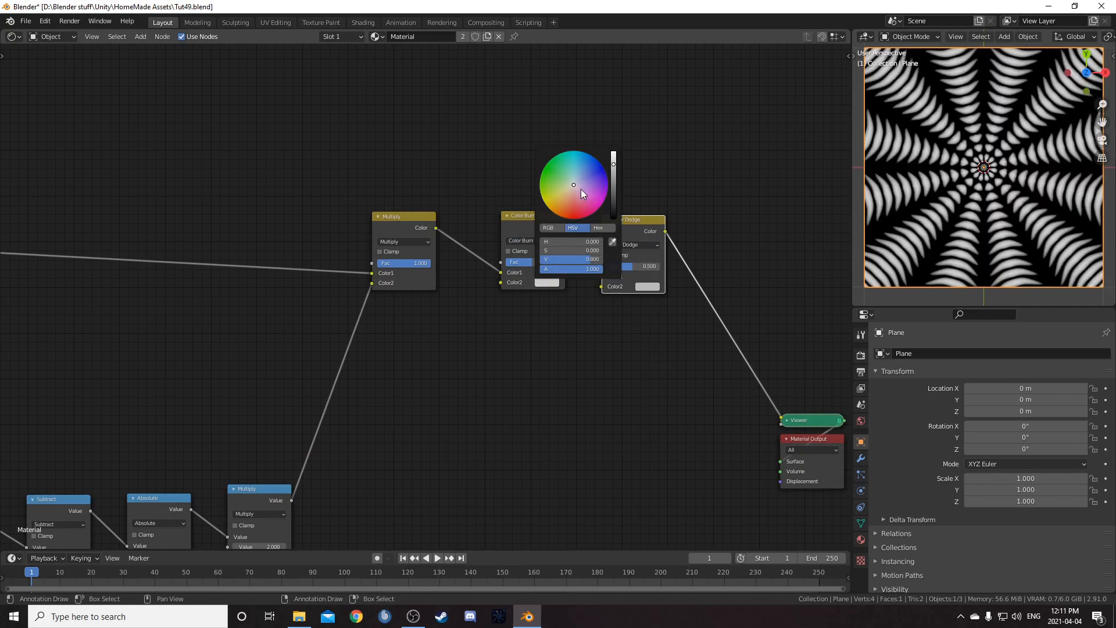
# Set the Color Burn node's factor to 0.05
pyautogui.click(653, 288)
pyautogui.scroll(3, 664, 171)
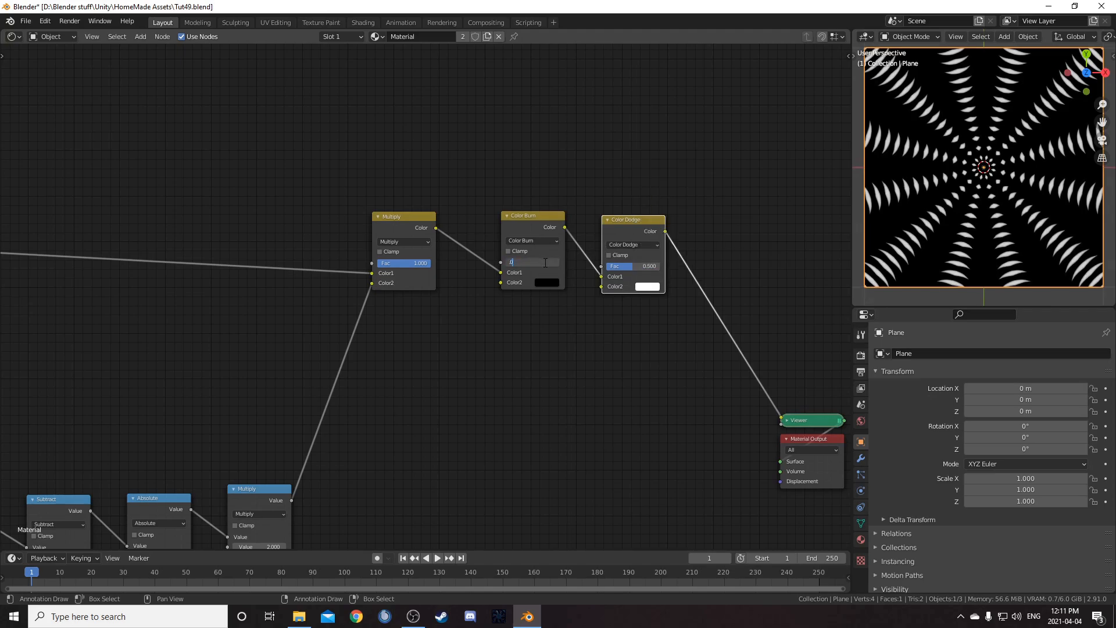
pyautogui.press('Return')
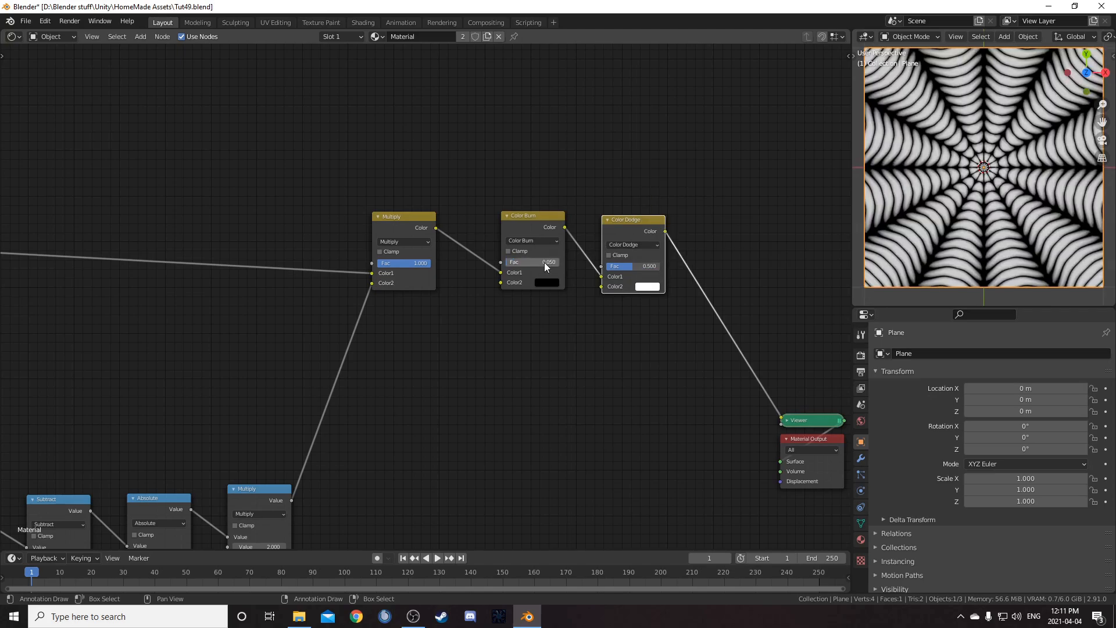
# Set the Color Dodge node's factor to 1
pyautogui.click(636, 267)
pyautogui.write('1')
pyautogui.press('Return')
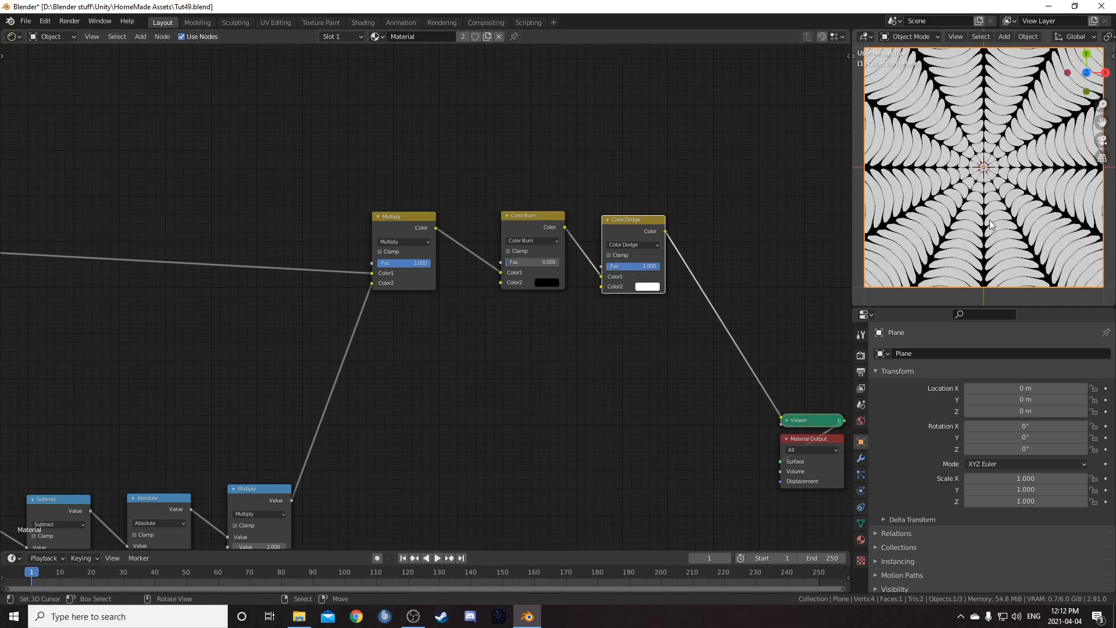
pyautogui.scroll(-1, 905, 229)
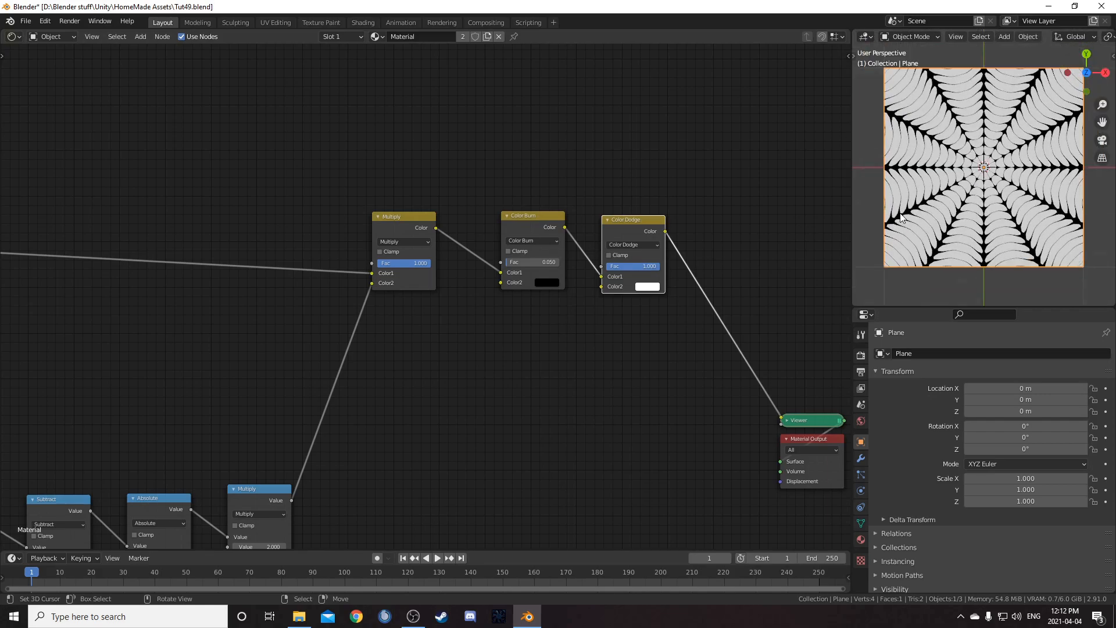
pyautogui.scroll(2, 902, 221)
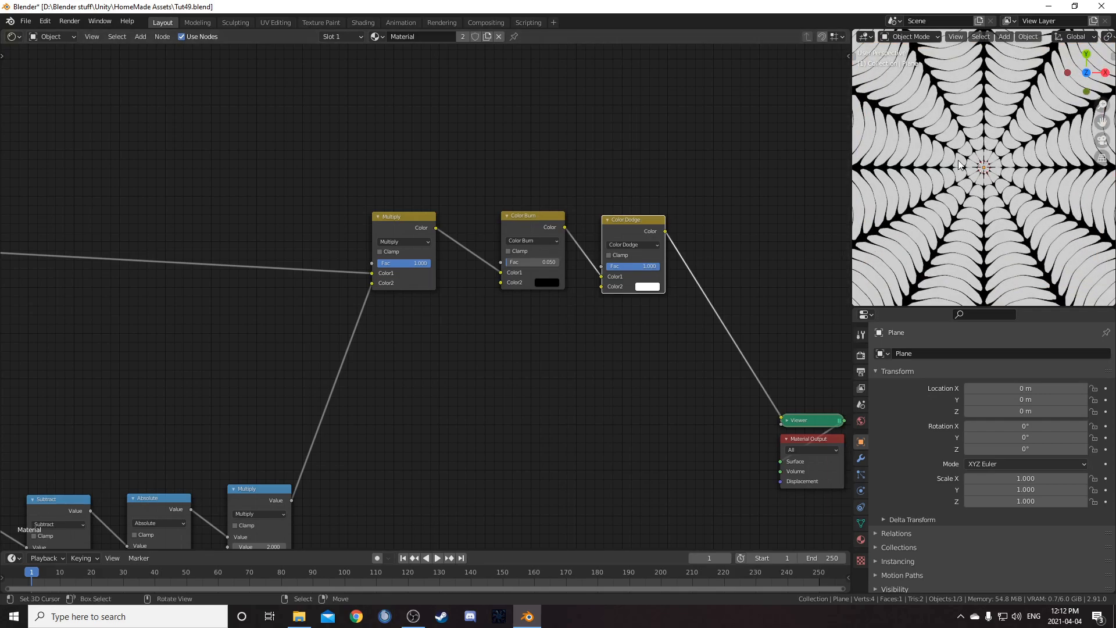
pyautogui.scroll(-2, 970, 217)
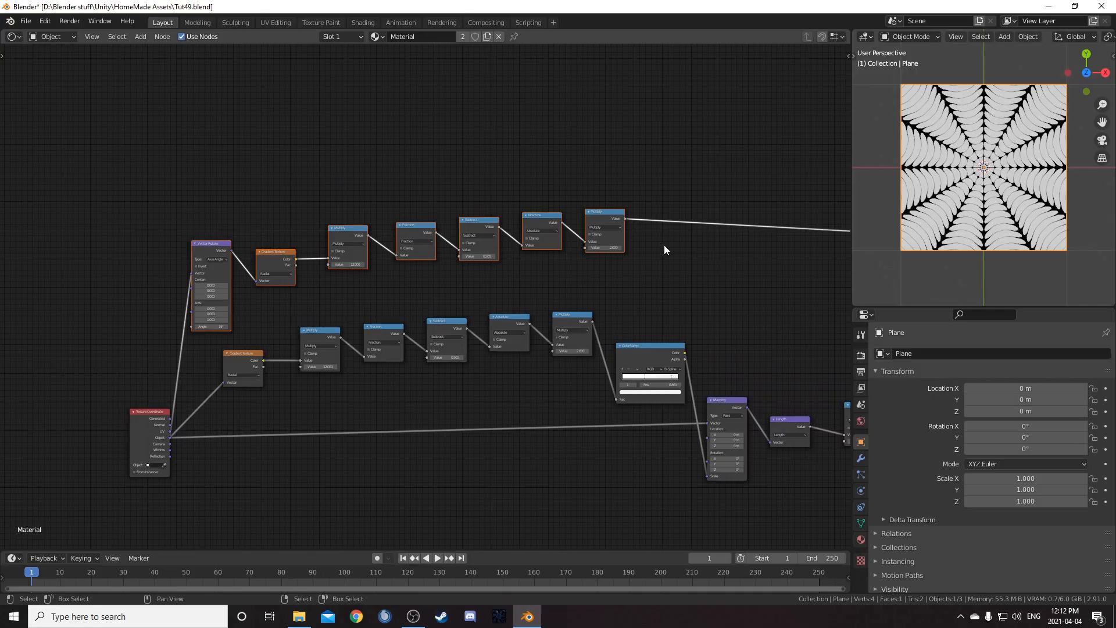
pyautogui.press('g')
pyautogui.click(672, 130)
pyautogui.scroll(2, 525, 227)
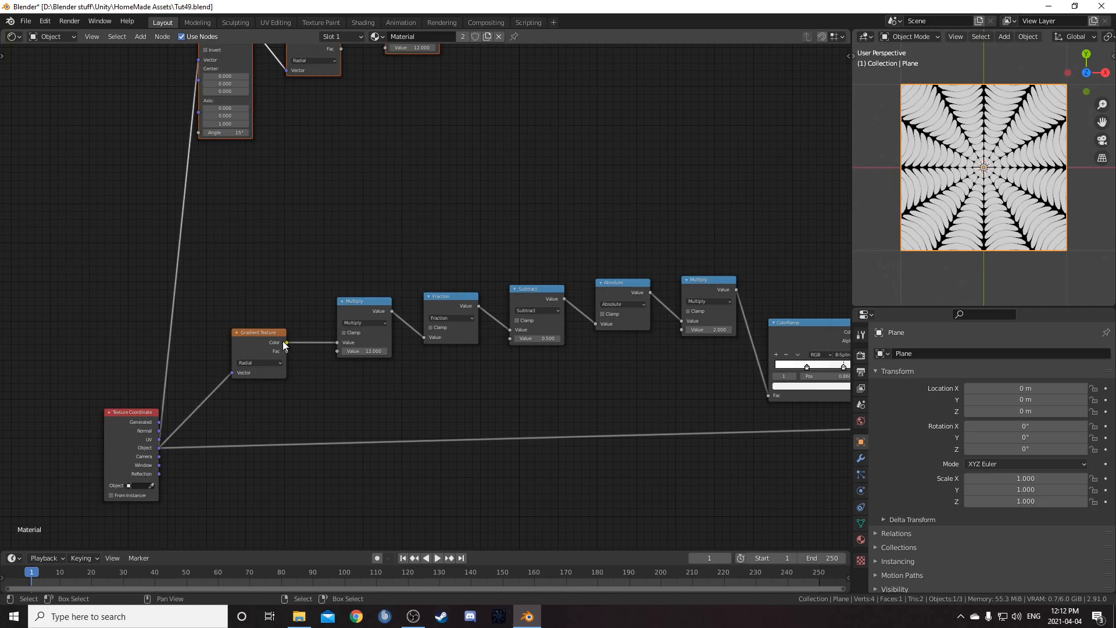
# Add a Vector Math node set to Length, fed by the Texture Coordinate's Object output, and preview it
pyautogui.hotkey('shift', 'a')
pyautogui.click(345, 232)
pyautogui.write('leng')
pyautogui.press('BackSpace')
pyautogui.press('BackSpace')
pyautogui.press('BackSpace')
pyautogui.press('BackSpace')
pyautogui.write('math')
pyautogui.press('Down')
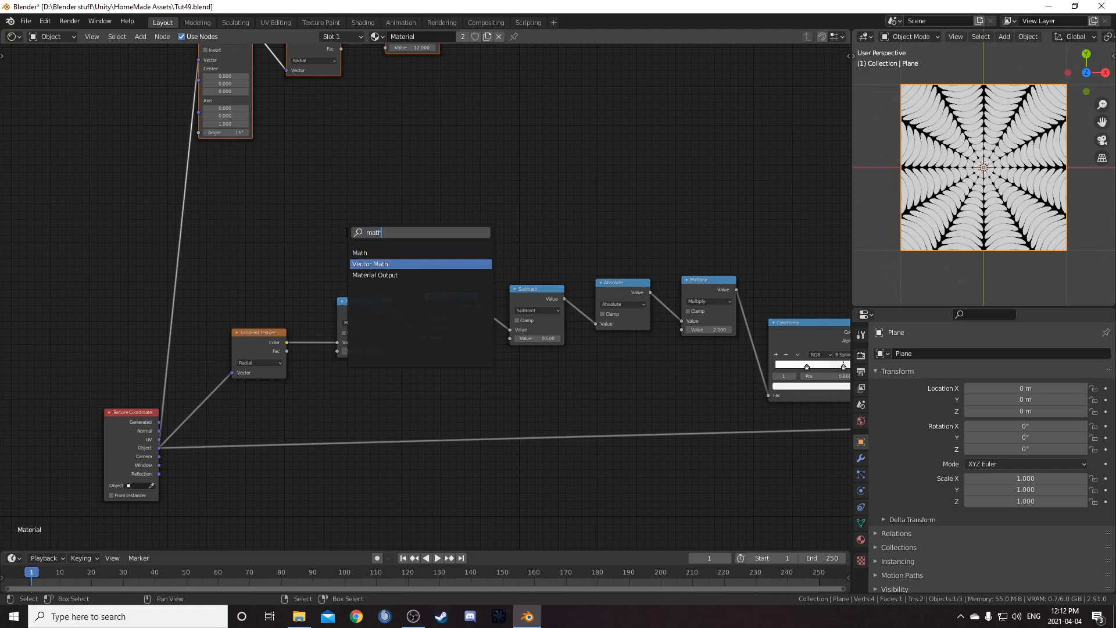
pyautogui.press('Return')
pyautogui.click(246, 172)
pyautogui.moveTo(160, 447); pyautogui.dragTo(256, 222)
pyautogui.click(283, 204)
pyautogui.click(287, 290)
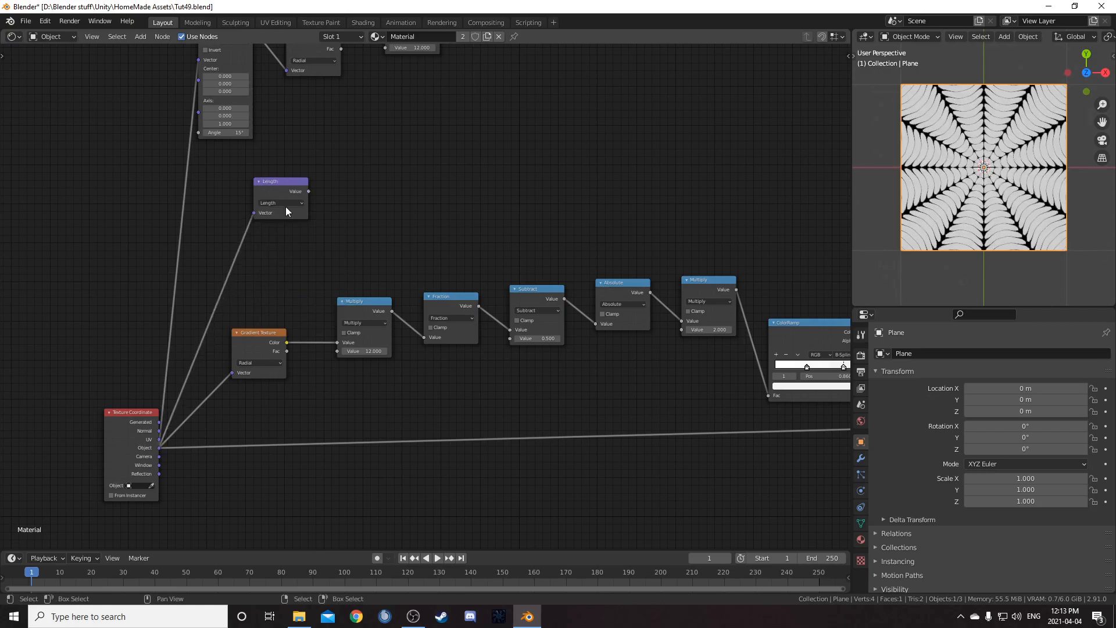
pyautogui.keyDown('ctrl'); pyautogui.keyDown('shift'); pyautogui.click(291, 185); pyautogui.keyUp('shift'); pyautogui.keyUp('ctrl')
pyautogui.scroll(3, 413, 250)
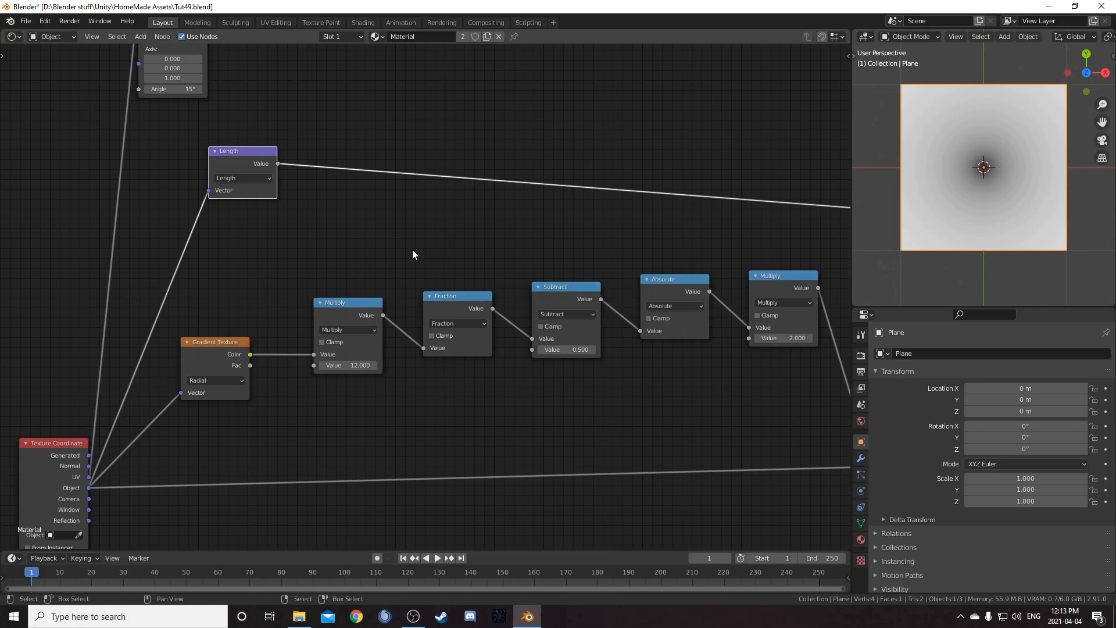
pyautogui.moveTo(412, 250); pyautogui.dragTo(508, 292, button='middle')
pyautogui.moveTo(339, 191); pyautogui.dragTo(535, 135)
pyautogui.hotkey('shift', 'a')
pyautogui.click(514, 260)
pyautogui.press('Escape')
# Duplicate the Length node, switch the copy to Scale, and connect its output into the Length node's vector input
pyautogui.hotkey('shift', 'd')
pyautogui.click(434, 203)
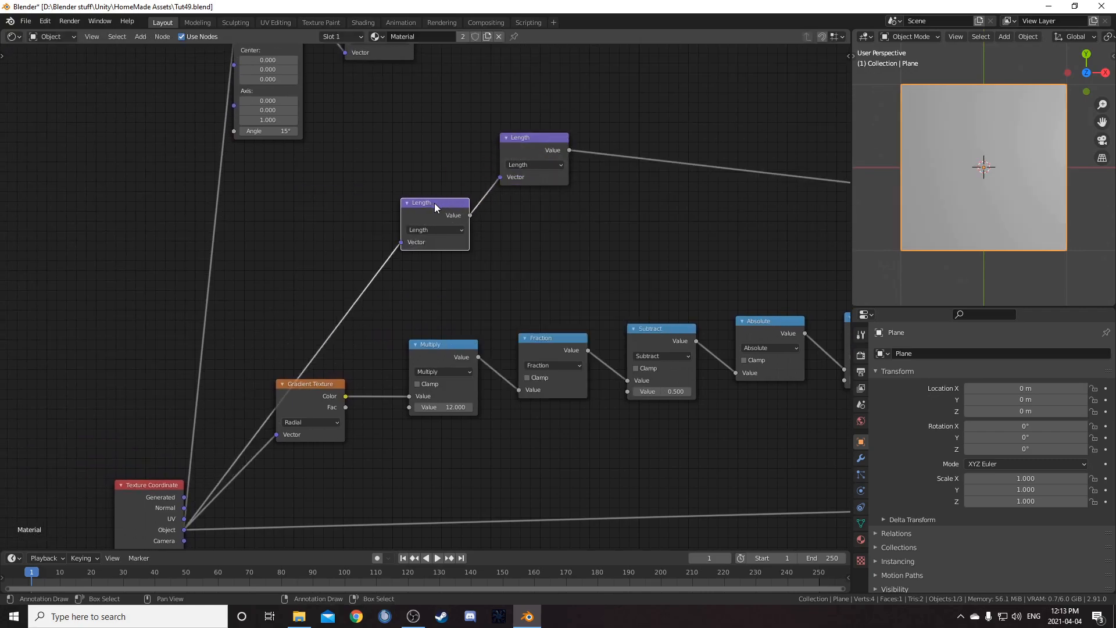
pyautogui.moveTo(433, 207); pyautogui.dragTo(396, 168)
pyautogui.click(392, 192)
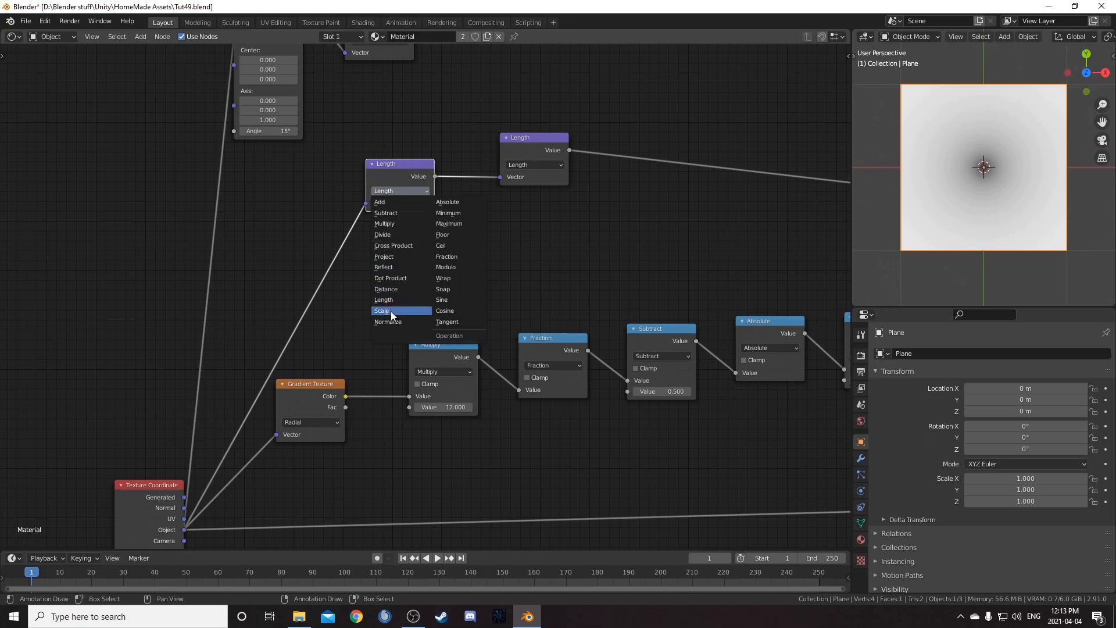
pyautogui.click(391, 312)
pyautogui.click(400, 215)
pyautogui.write('.5')
pyautogui.press('Return')
pyautogui.moveTo(435, 176); pyautogui.dragTo(504, 180)
# Set the Scale node's scale value to 0.5
pyautogui.moveTo(649, 279); pyautogui.dragTo(534, 289, button='middle')
pyautogui.moveTo(287, 225); pyautogui.dragTo(244, 225)
pyautogui.click(285, 225)
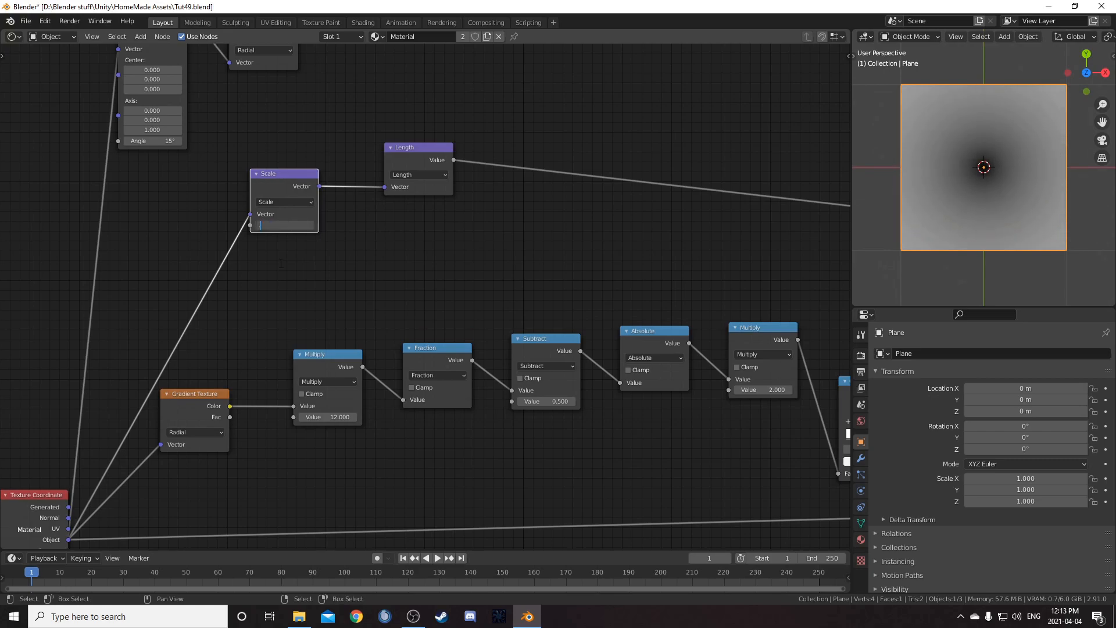
pyautogui.write('0.5')
pyautogui.press('Return')
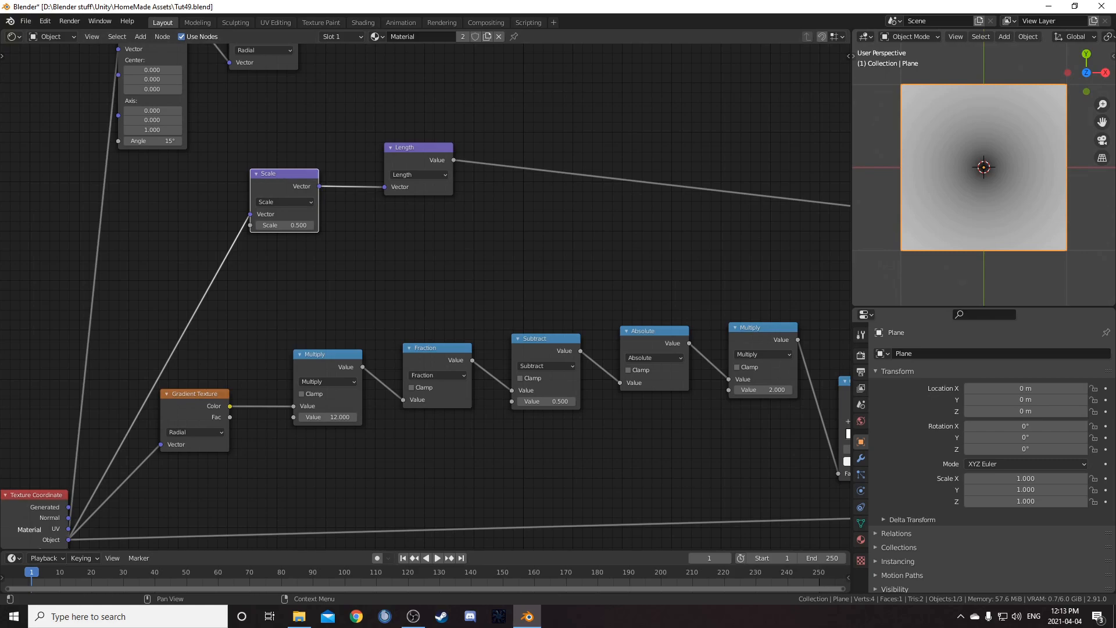
# Add a ColorRamp fed by the Length node and connect its color into the final Multiply node's second input
pyautogui.moveTo(590, 225); pyautogui.dragTo(375, 308, button='middle')
pyautogui.hotkey('shift', 'a')
pyautogui.write('colorr')
pyautogui.press('Return')
pyautogui.click(336, 199)
pyautogui.moveTo(575, 338); pyautogui.dragTo(461, 427, button='middle')
pyautogui.moveTo(312, 313); pyautogui.dragTo(350, 273)
pyautogui.moveTo(431, 252); pyautogui.dragTo(394, 281, button='middle')
pyautogui.moveTo(353, 295); pyautogui.dragTo(473, 190)
pyautogui.keyDown('ctrl'); pyautogui.keyDown('shift'); pyautogui.click(507, 126); pyautogui.keyUp('shift'); pyautogui.keyUp('ctrl')
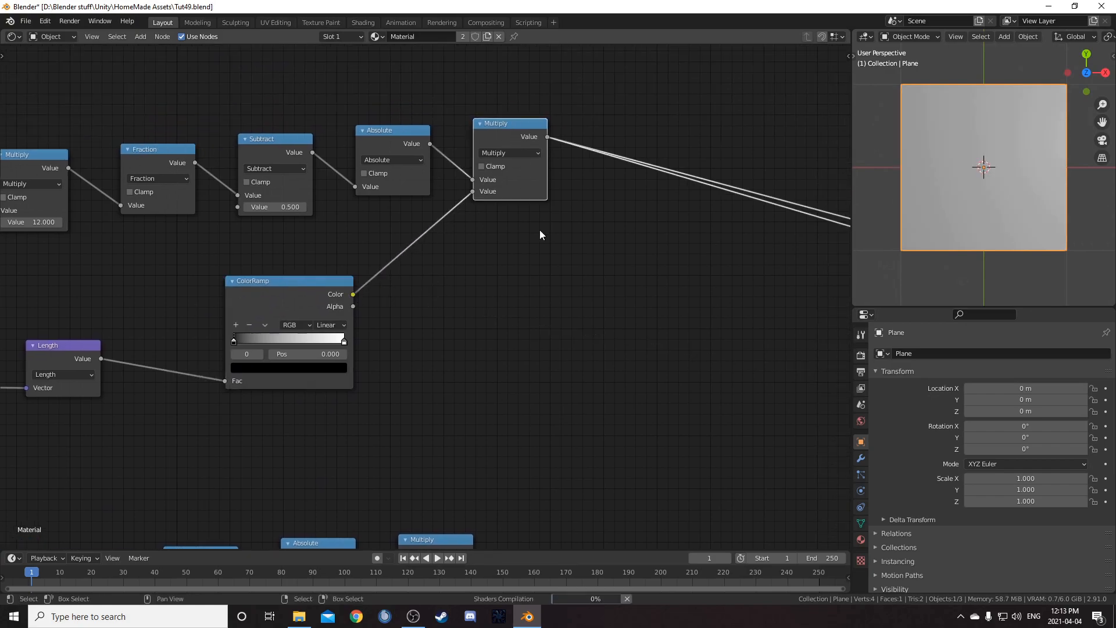
# Set the ColorRamp's white stop position to 0.4
pyautogui.scroll(5, 549, 305)
pyautogui.moveTo(460, 329); pyautogui.dragTo(496, 272, button='middle')
pyautogui.scroll(4, 496, 272)
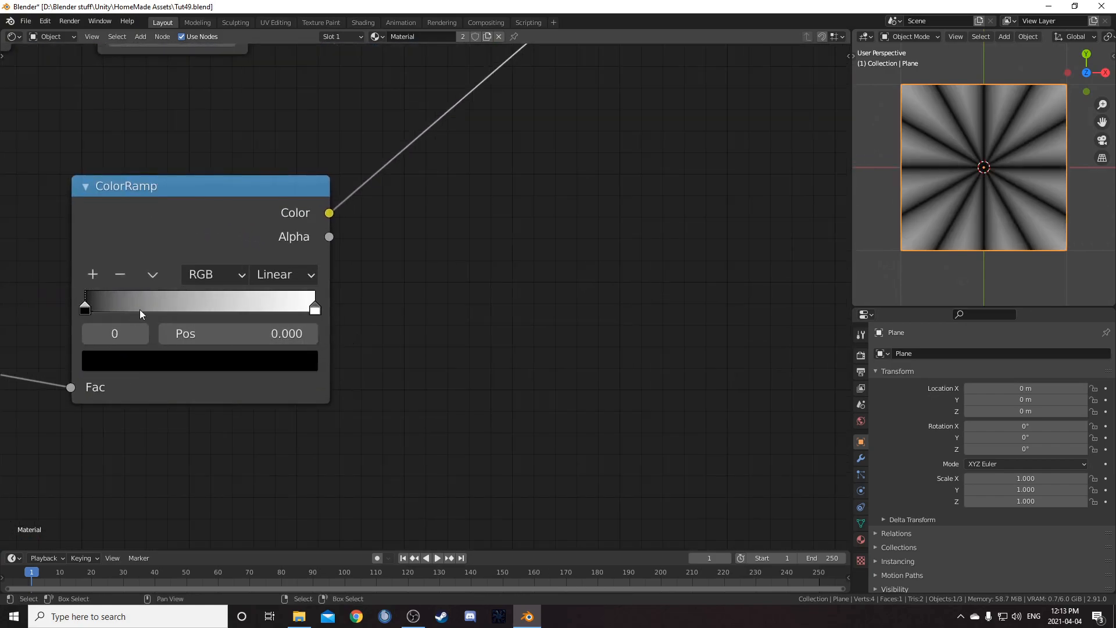
pyautogui.click(315, 308)
pyautogui.doubleClick(264, 339)
pyautogui.write('.4')
pyautogui.press('Return')
# Duplicate the ColorRamp and insert the copy between the radial chain's last Multiply and the Multiply mix node
pyautogui.scroll(-12, 247, 329)
pyautogui.moveTo(453, 342); pyautogui.dragTo(359, 329, button='middle')
pyautogui.click(218, 257)
pyautogui.hotkey('shift', 'd')
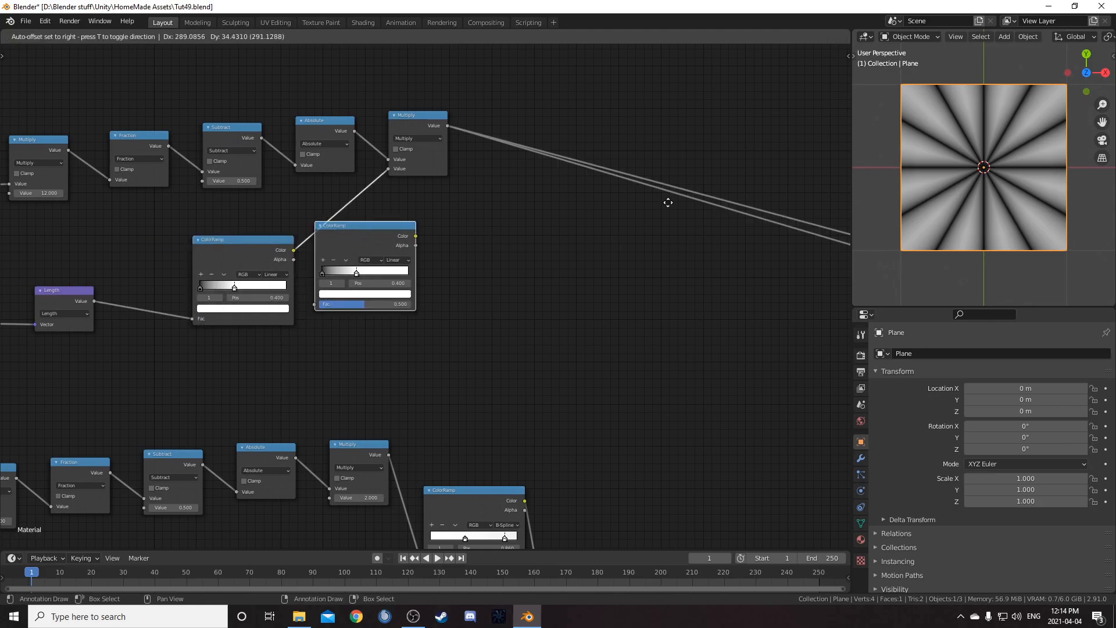
pyautogui.click(755, 184)
pyautogui.moveTo(625, 251); pyautogui.dragTo(350, 188, button='middle')
pyautogui.scroll(-7, 636, 288)
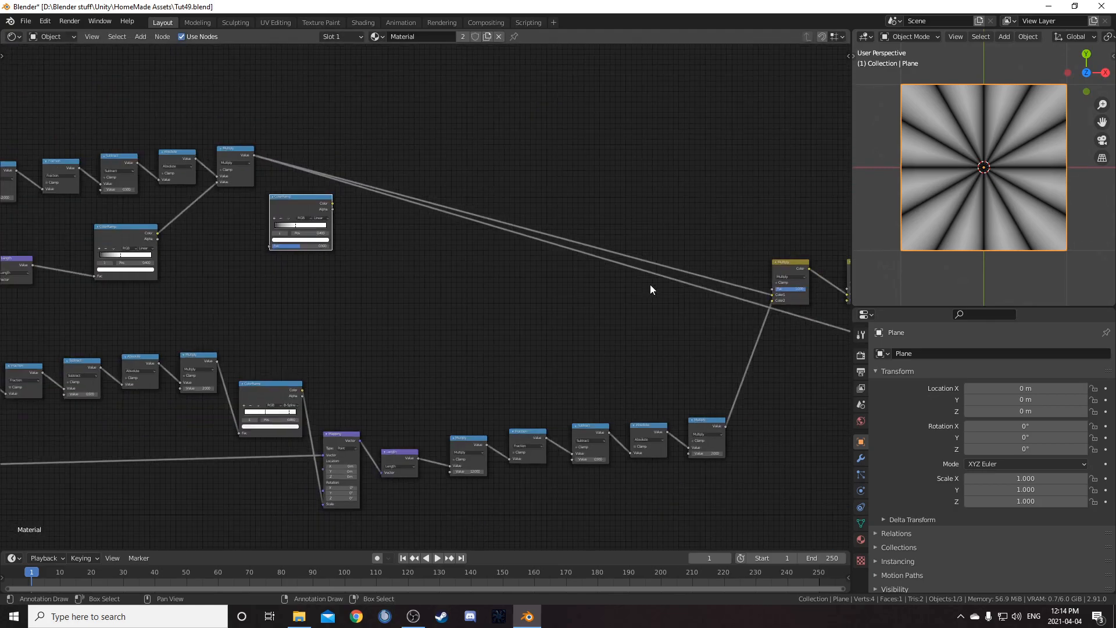
pyautogui.moveTo(603, 267); pyautogui.dragTo(581, 241, button='middle')
pyautogui.moveTo(307, 185)
pyautogui.mouseDown()
pyautogui.moveTo(564, 278)
pyautogui.moveTo(638, 261)
pyautogui.moveTo(631, 253)
pyautogui.moveTo(650, 262)
pyautogui.moveTo(308, 202)
pyautogui.moveTo(312, 193)
pyautogui.mouseUp()
pyautogui.scroll(8, 258, 215)
pyautogui.moveTo(301, 242); pyautogui.dragTo(474, 386, button='middle')
pyautogui.scroll(2, 484, 347)
pyautogui.scroll(1, 474, 386)
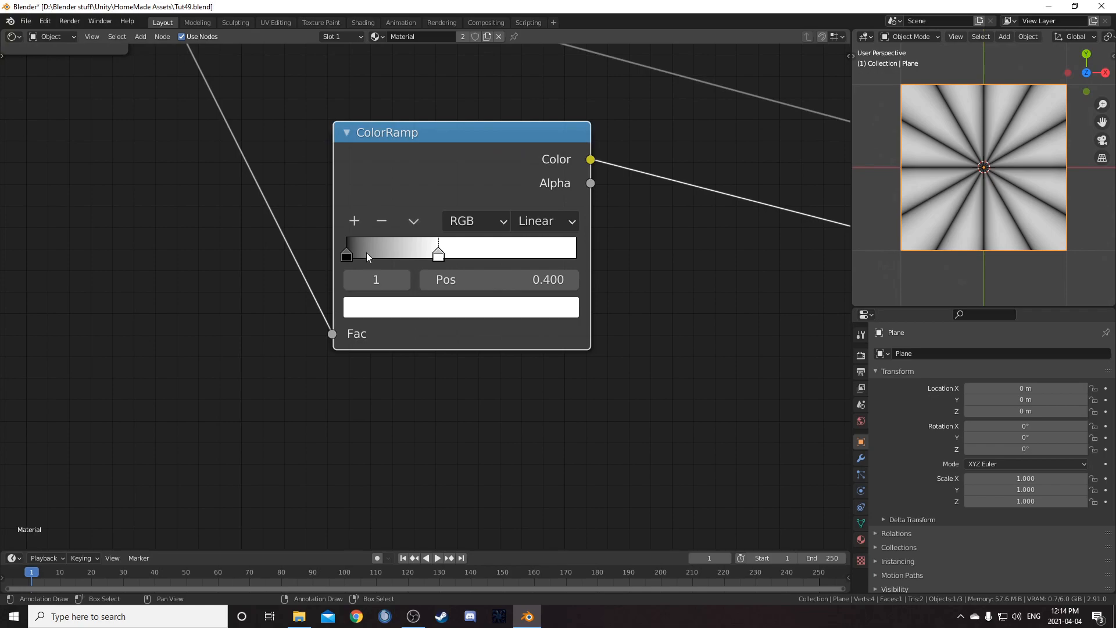
pyautogui.click(500, 278)
pyautogui.write('.')
pyautogui.press('Return')
pyautogui.hotkey('ctrl', 'z')
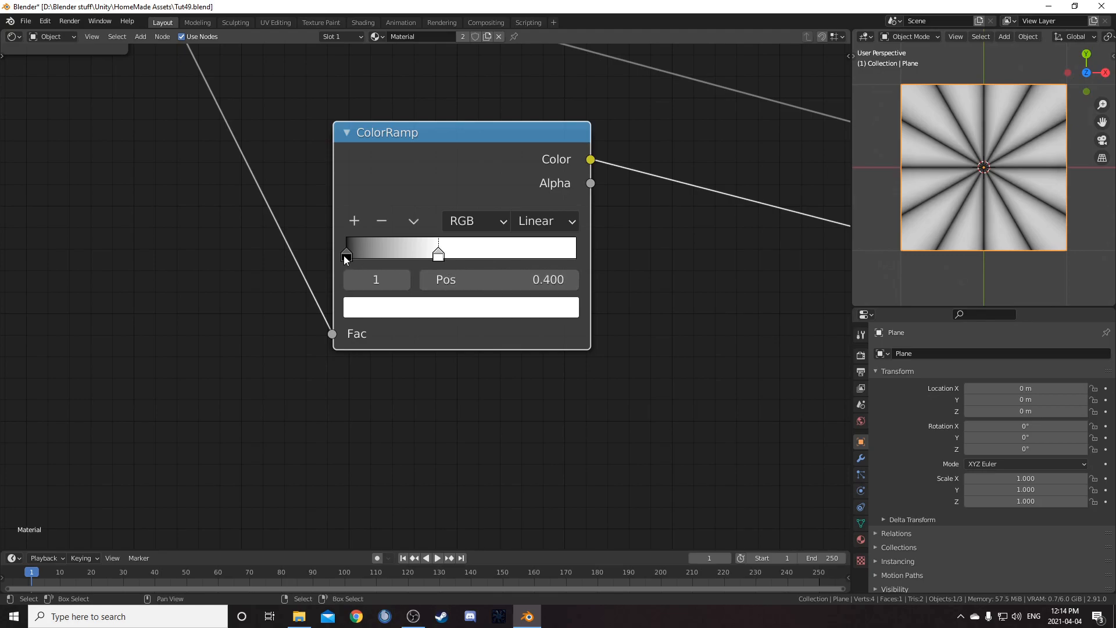
# Set the duplicated ColorRamp's black stop position to 0.01 and white stop position to 0.05
pyautogui.click(346, 256)
pyautogui.click(519, 281)
pyautogui.write('.01')
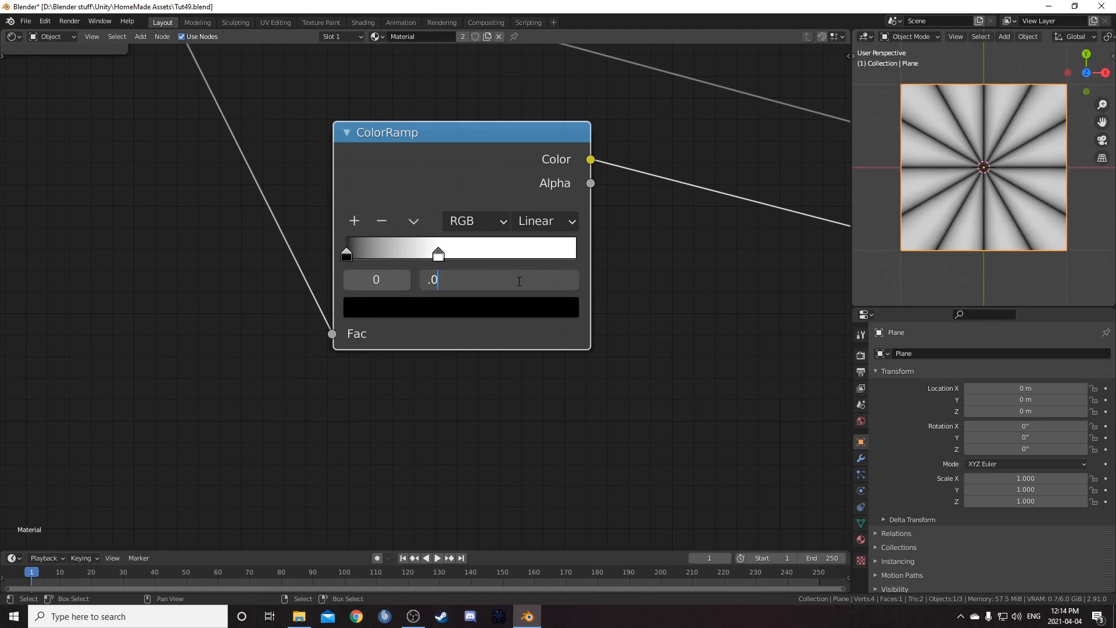
pyautogui.press('Return')
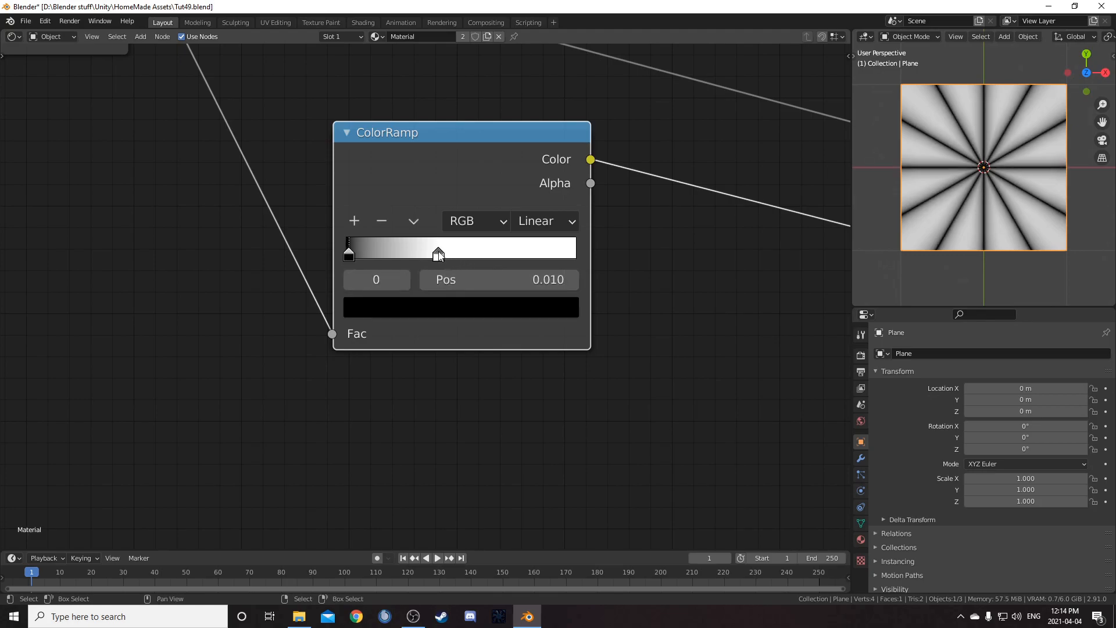
pyautogui.click(438, 250)
pyautogui.click(485, 284)
pyautogui.write('.05')
pyautogui.press('Return')
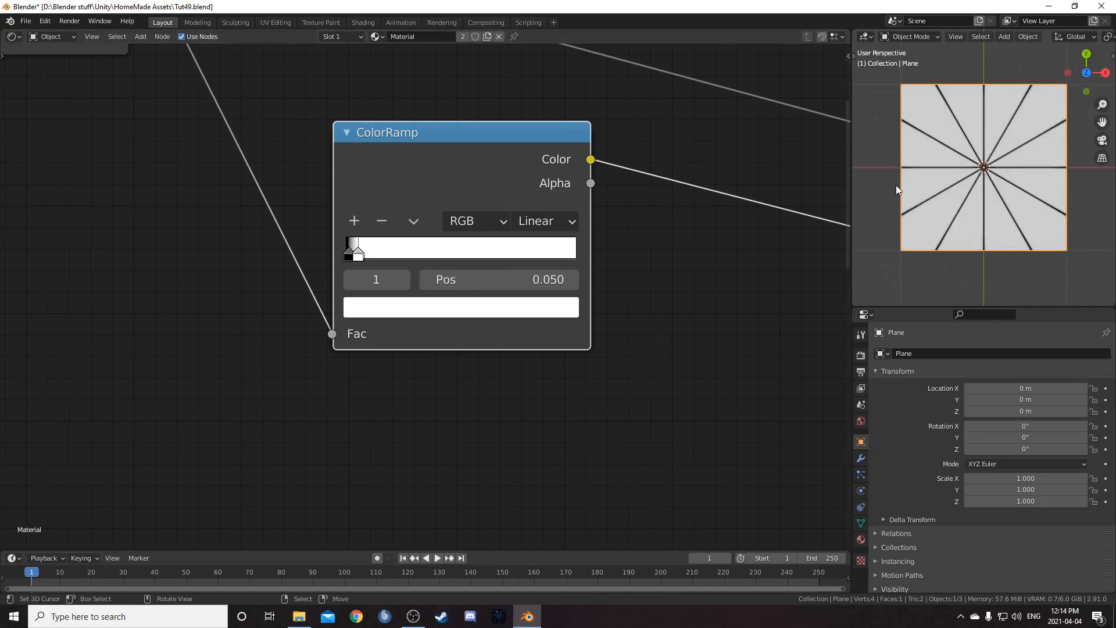
# Move the duplicated ColorRamp up slightly and preview the Color Dodge node's output
pyautogui.scroll(3, 933, 221)
pyautogui.scroll(-2, 931, 209)
pyautogui.scroll(-6, 536, 260)
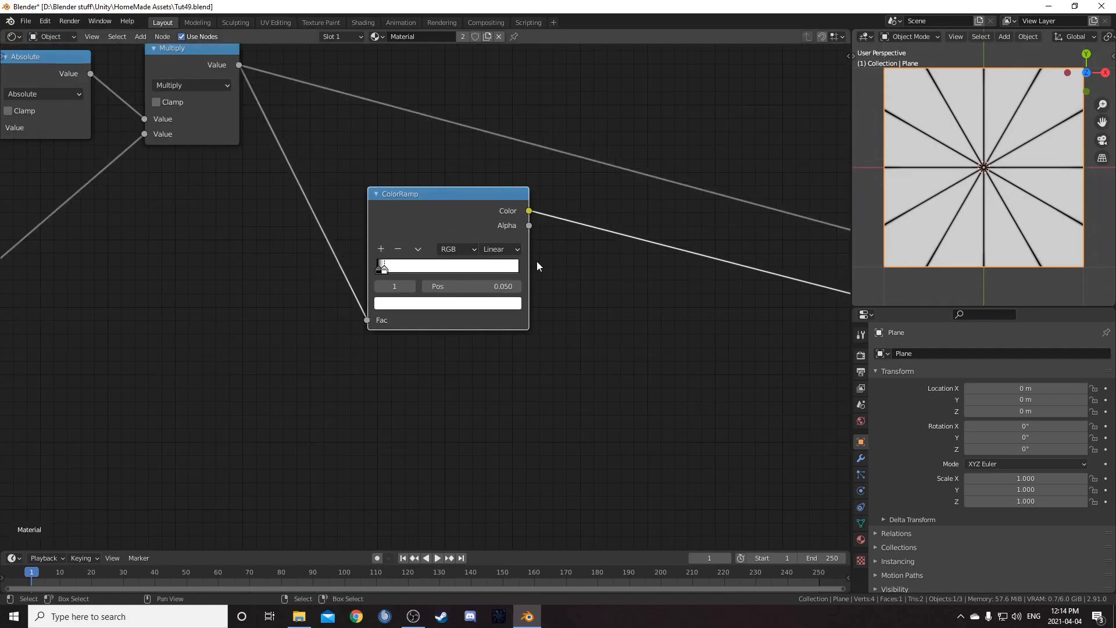
pyautogui.moveTo(273, 150); pyautogui.dragTo(678, 233)
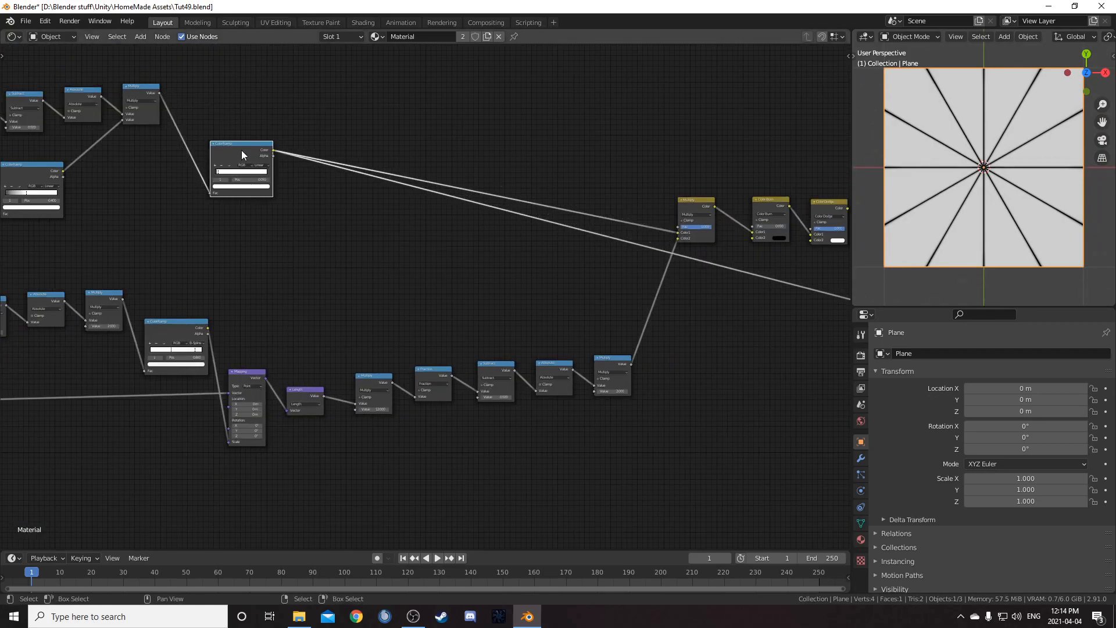
pyautogui.moveTo(242, 151); pyautogui.dragTo(248, 112)
pyautogui.scroll(-4, 645, 277)
pyautogui.moveTo(651, 279); pyautogui.dragTo(440, 267, button='middle')
pyautogui.keyDown('ctrl'); pyautogui.keyDown('shift'); pyautogui.click(567, 213); pyautogui.keyUp('shift'); pyautogui.keyUp('ctrl')
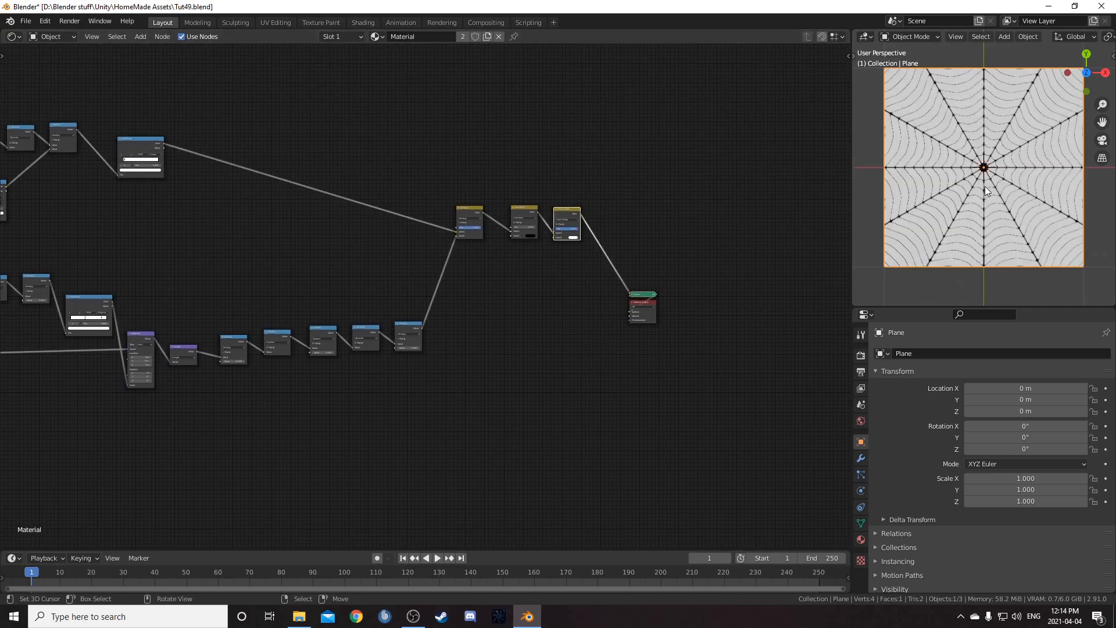
pyautogui.scroll(3, 988, 195)
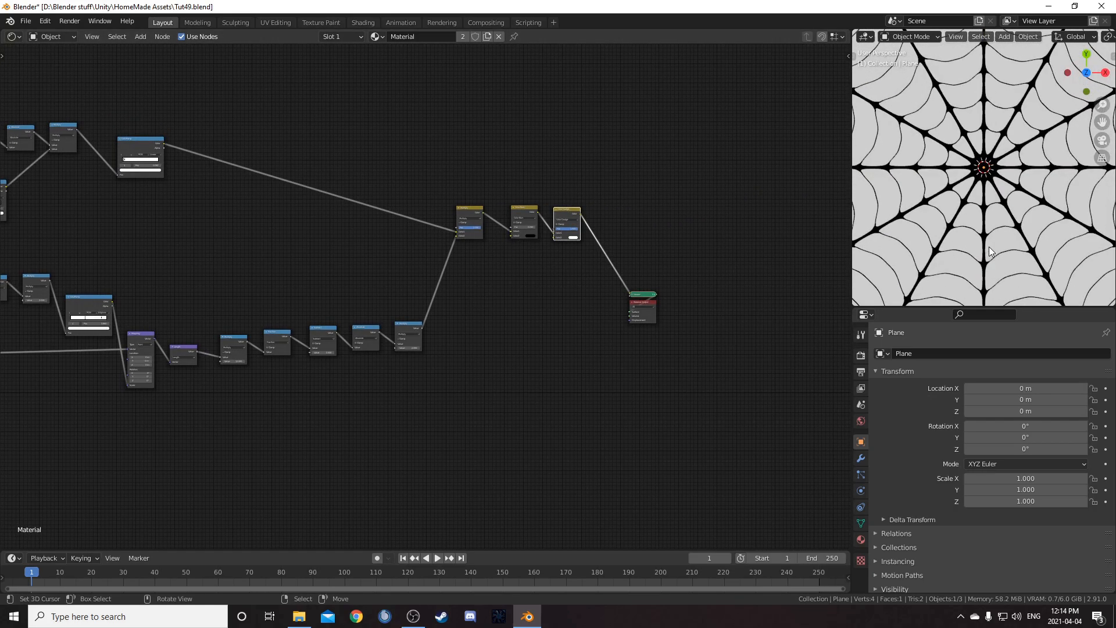
pyautogui.scroll(4, 979, 191)
pyautogui.scroll(-9, 979, 191)
pyautogui.scroll(2, 418, 364)
# Add another Vector Math node set to Length, fed by the Texture Coordinate's Object output, and preview it
pyautogui.moveTo(127, 457); pyautogui.dragTo(526, 400, button='middle')
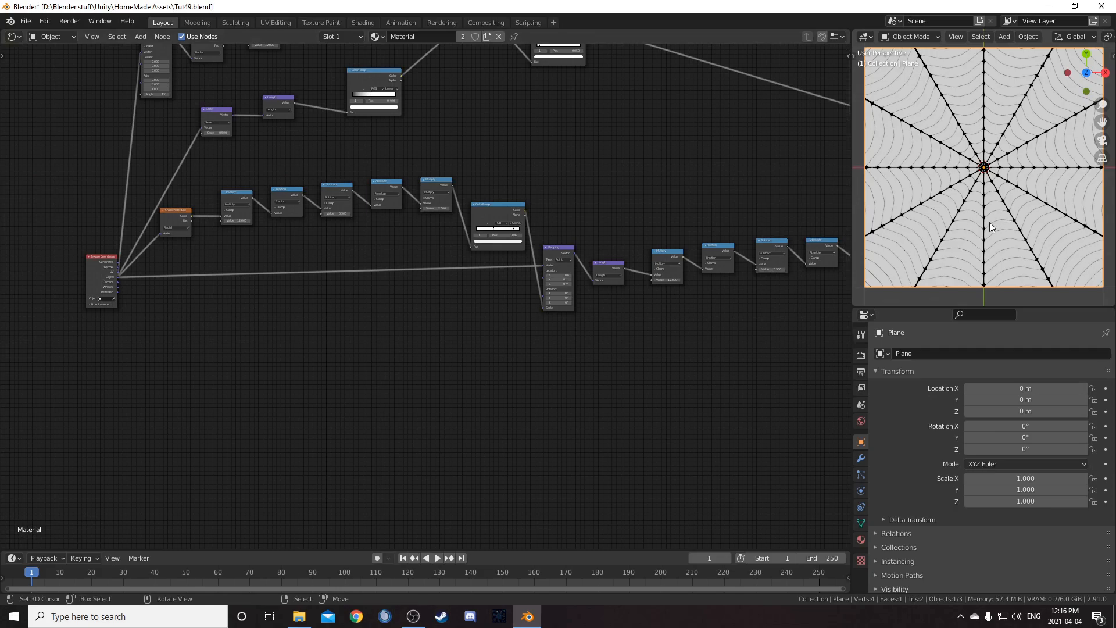
pyautogui.moveTo(456, 377); pyautogui.dragTo(519, 319, button='middle')
pyautogui.scroll(4, 452, 382)
pyautogui.hotkey('shift', 'a')
pyautogui.click(420, 360)
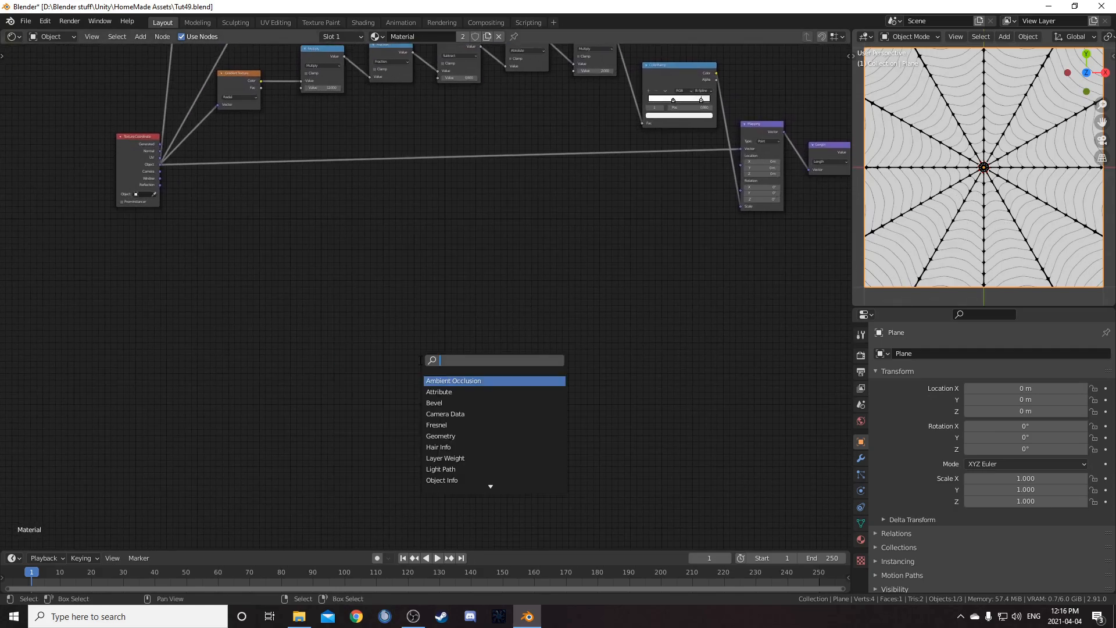
pyautogui.write('add')
pyautogui.press('Down')
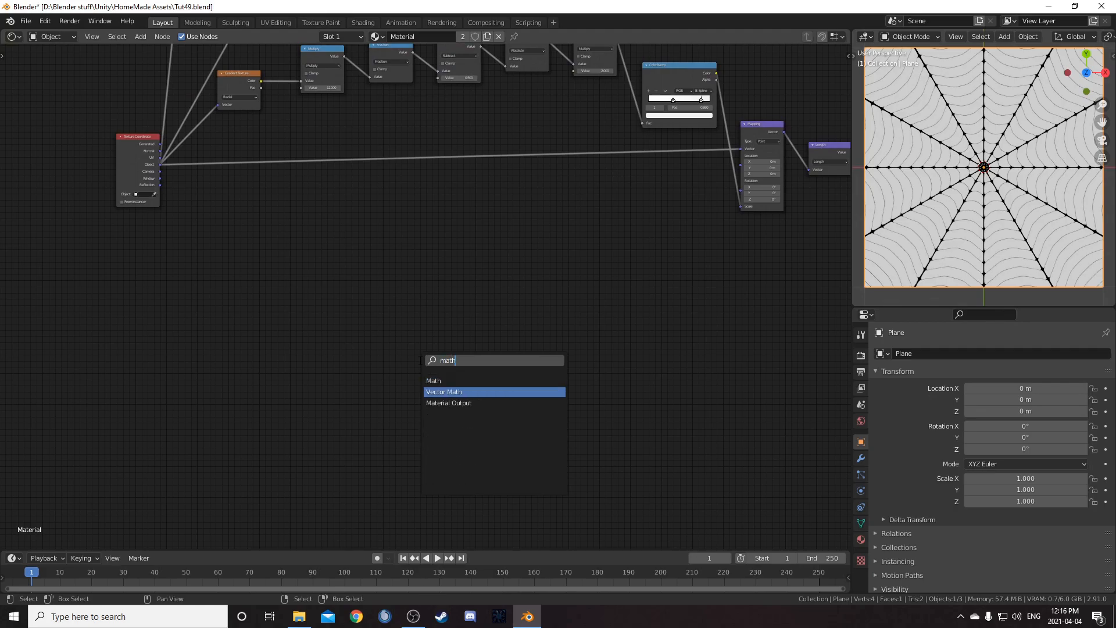
pyautogui.press('Return')
pyautogui.click(329, 241)
pyautogui.moveTo(160, 165); pyautogui.dragTo(329, 279)
pyautogui.scroll(2, 330, 278)
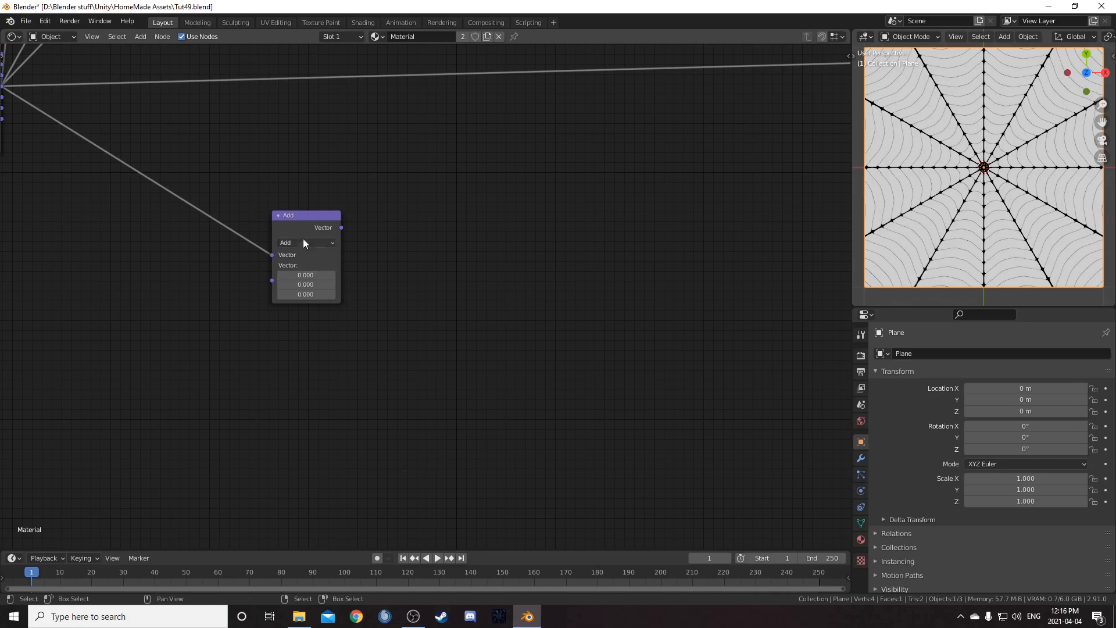
pyautogui.click(302, 239)
pyautogui.click(312, 250)
pyautogui.click(311, 243)
pyautogui.click(289, 361)
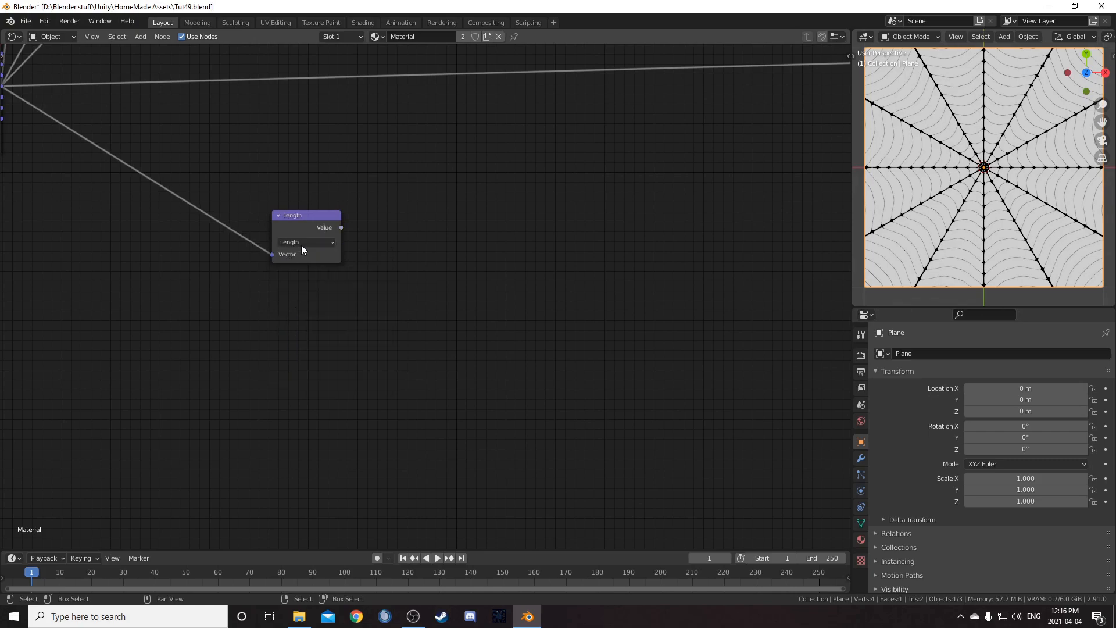
pyautogui.keyDown('ctrl'); pyautogui.keyDown('shift'); pyautogui.click(313, 222); pyautogui.keyUp('shift'); pyautogui.keyUp('ctrl')
# Insert a ColorRamp after the new Length node
pyautogui.write('colorr')
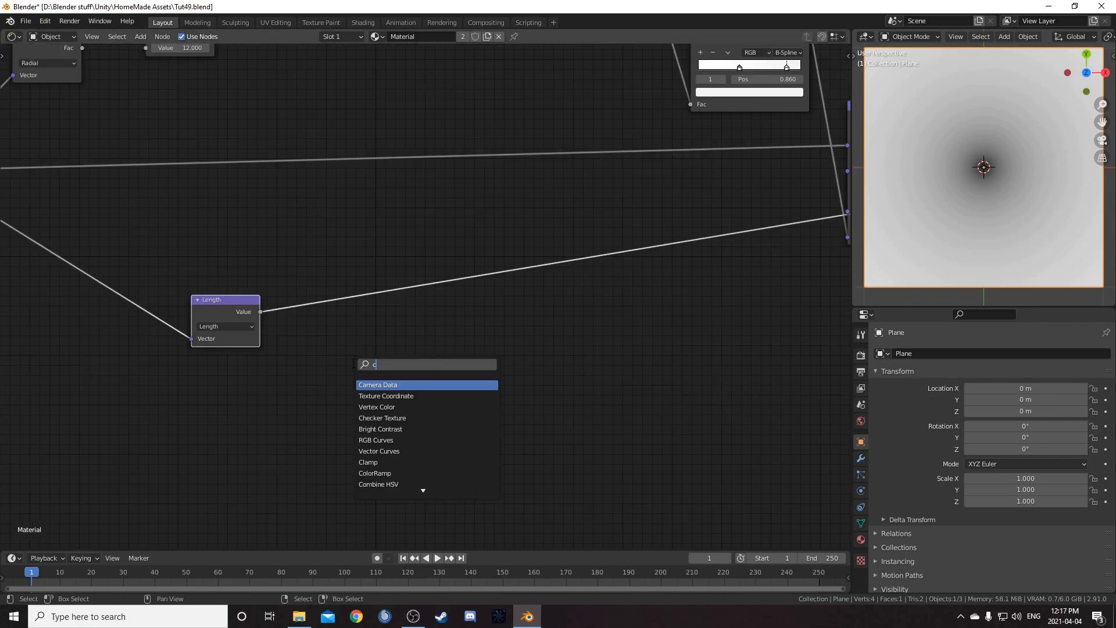
pyautogui.press('Return')
pyautogui.click(393, 234)
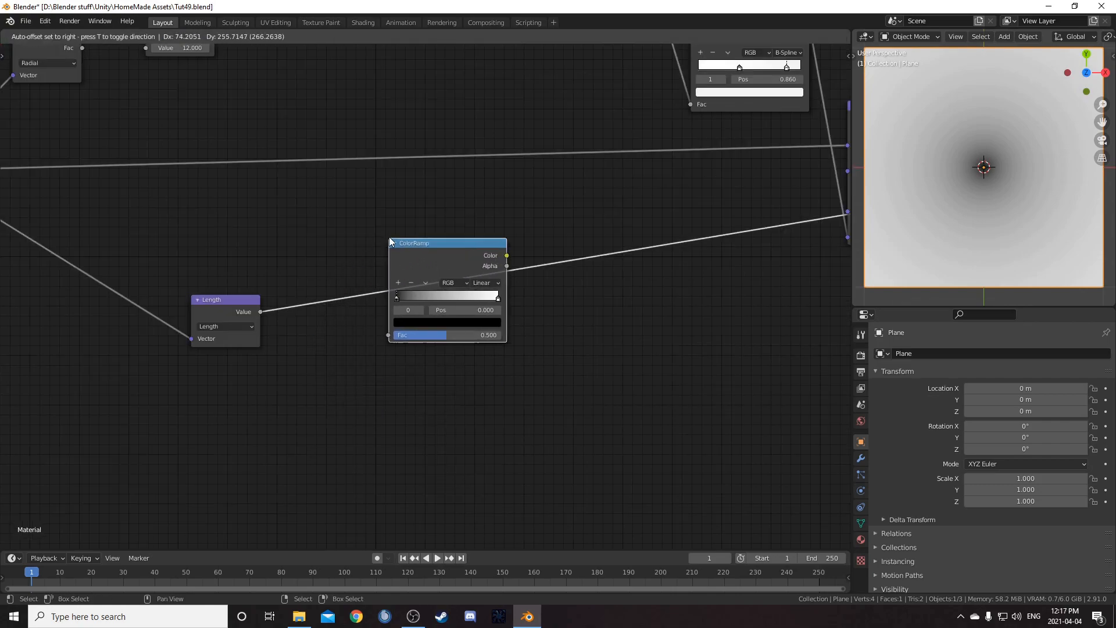
pyautogui.scroll(-3, 681, 345)
pyautogui.moveTo(682, 345); pyautogui.dragTo(445, 345, button='middle')
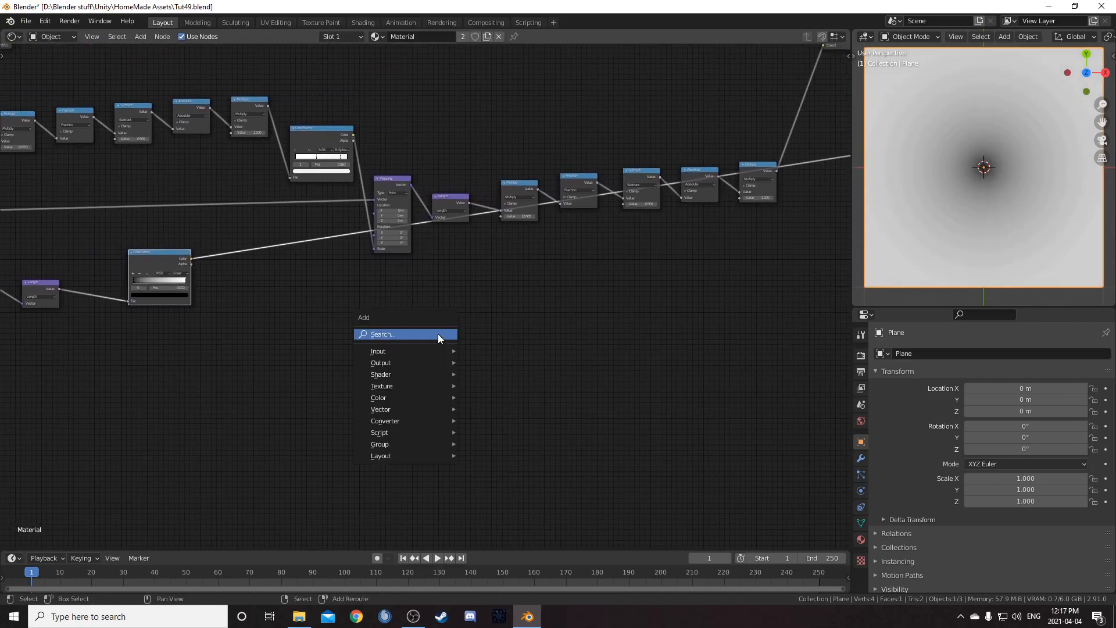
# Add a Mix node after the new ColorRamp
pyautogui.hotkey('shift', 'a')
pyautogui.write('mix')
pyautogui.press('Return')
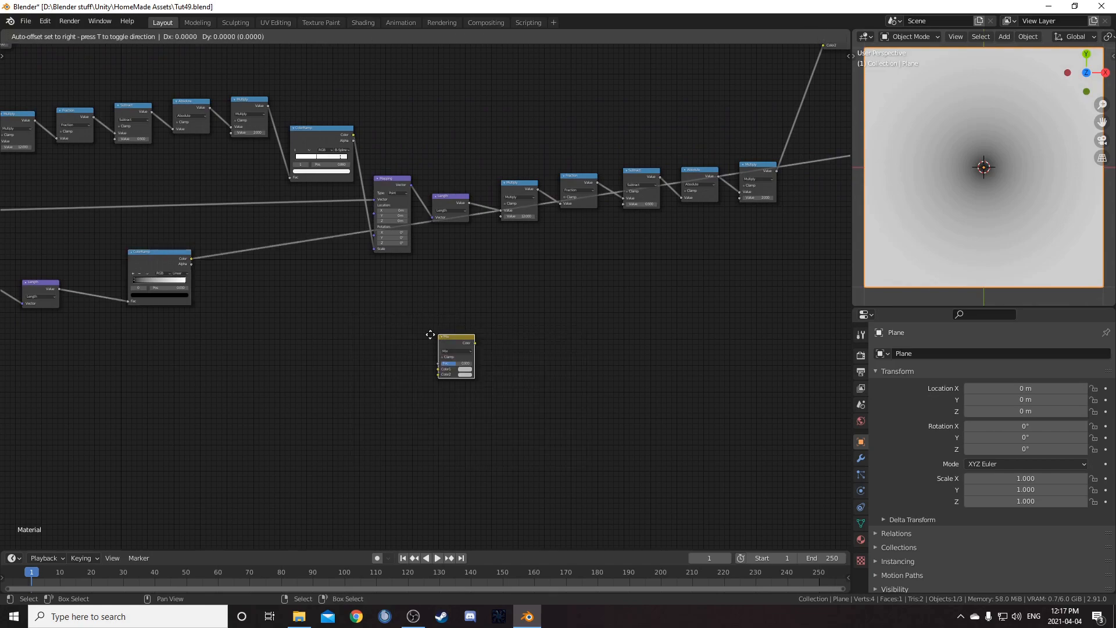
pyautogui.click(263, 231)
pyautogui.scroll(-5, 281, 267)
# Move the new Length and ColorRamp nodes down next to the Mix node
pyautogui.moveTo(167, 247); pyautogui.dragTo(300, 349)
pyautogui.press('g')
pyautogui.click(679, 342)
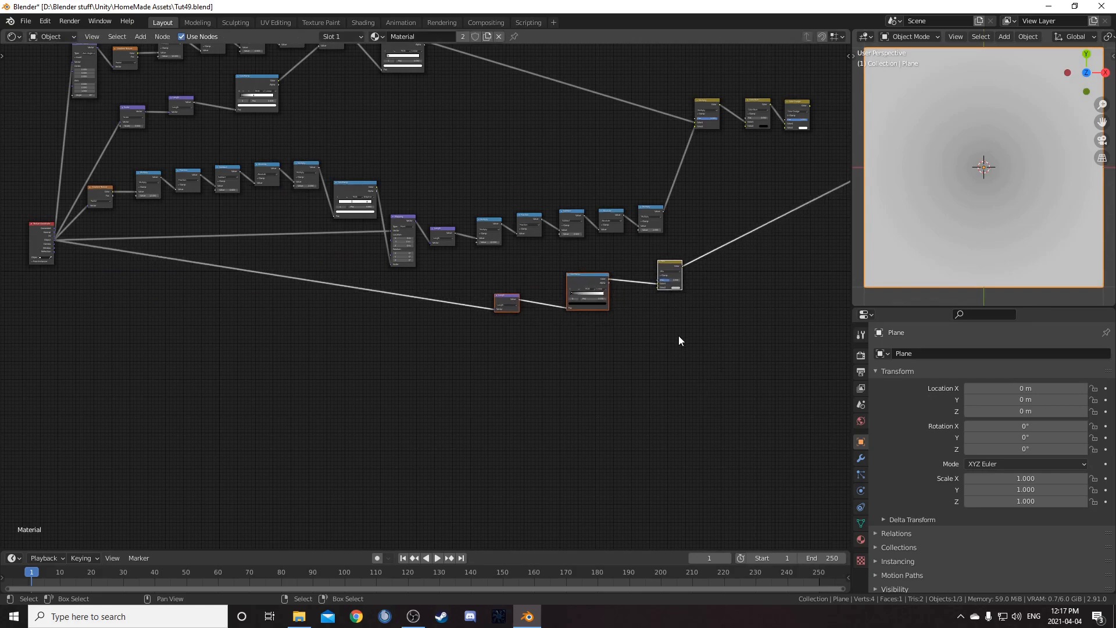
pyautogui.scroll(5, 678, 336)
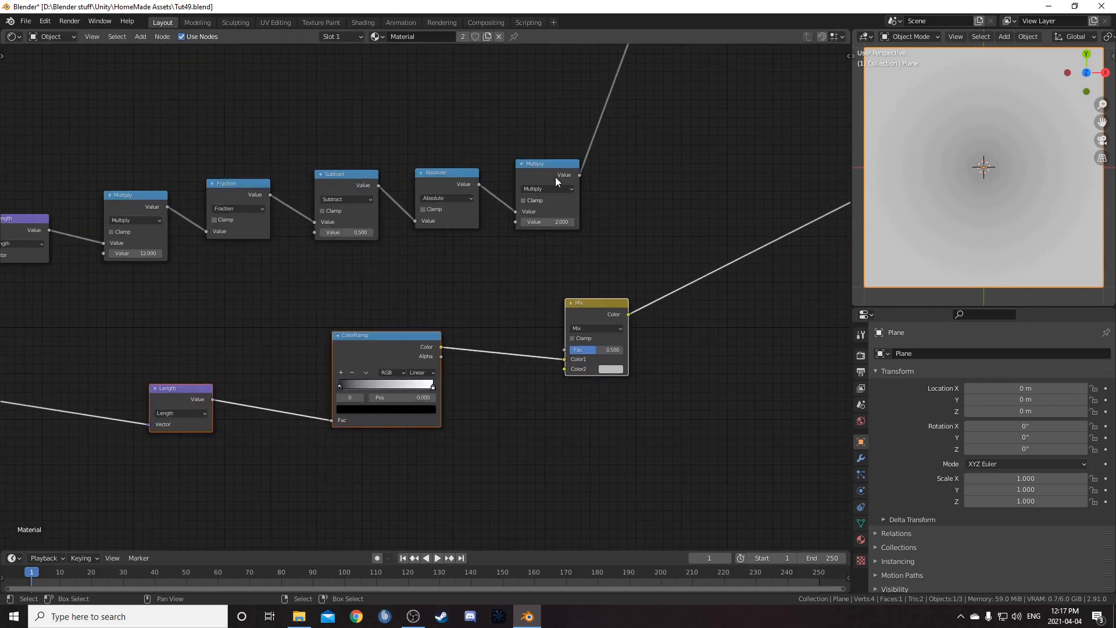
# Connect the upper Multiply node's output to the new Mix node's Fac input
pyautogui.click(556, 177)
pyautogui.moveTo(588, 238); pyautogui.dragTo(525, 239, button='middle')
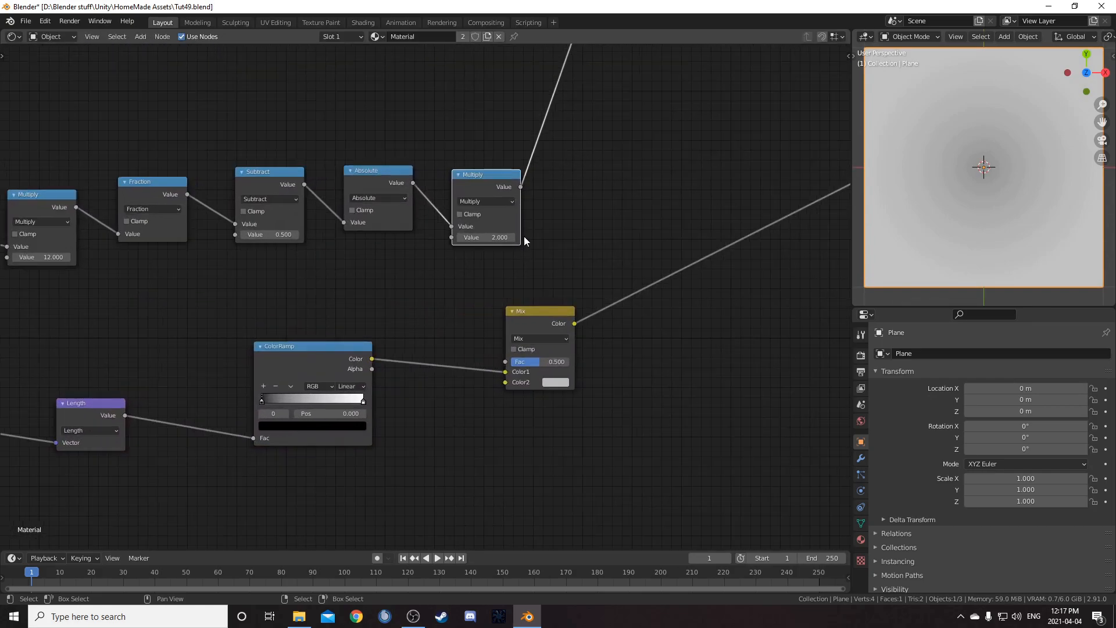
pyautogui.moveTo(521, 187); pyautogui.dragTo(505, 382)
# Reposition the Mix node and set its Color2 to white
pyautogui.moveTo(540, 319); pyautogui.dragTo(604, 236)
pyautogui.moveTo(569, 303); pyautogui.dragTo(570, 279)
pyautogui.keyDown('ctrl'); pyautogui.moveTo(586, 291); pyautogui.dragTo(522, 281, button='middle'); pyautogui.keyUp('ctrl')
pyautogui.click(505, 239)
pyautogui.scroll(5, 416, 325)
pyautogui.moveTo(364, 415); pyautogui.dragTo(465, 305, button='middle')
pyautogui.scroll(1, 390, 265)
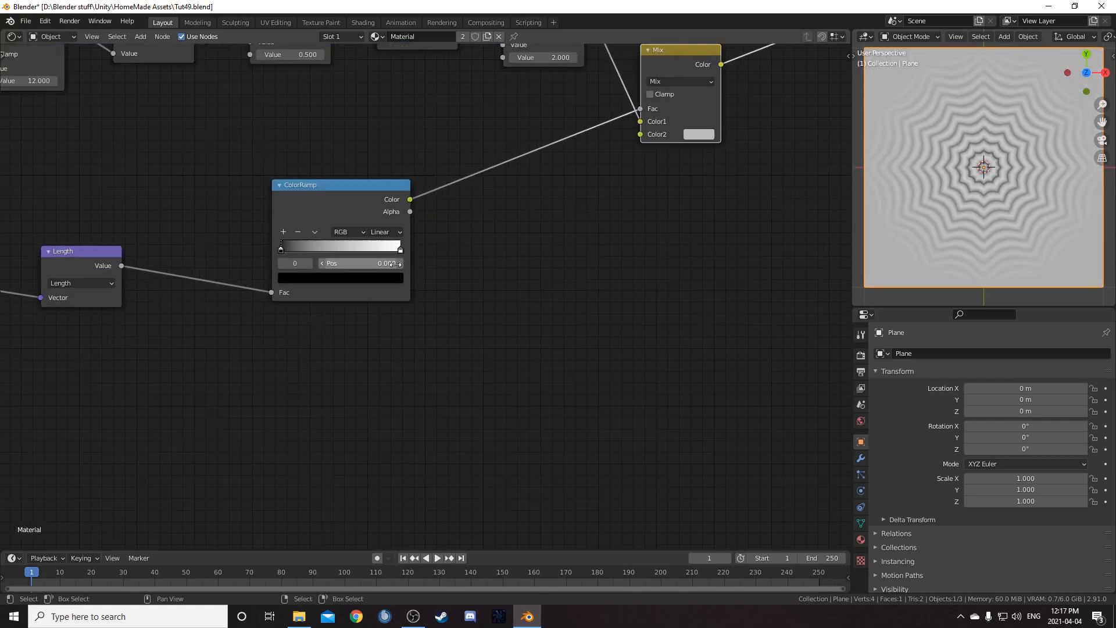
pyautogui.click(696, 134)
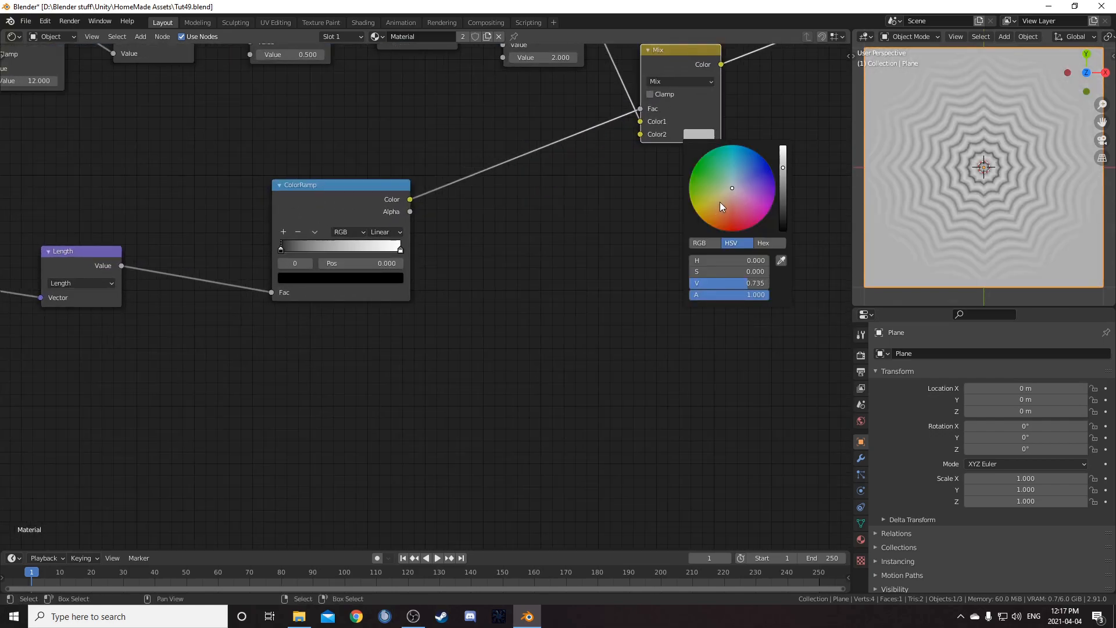
pyautogui.scroll(6, 719, 201)
# Adjust the new ColorRamp's stops, moving the white stop to the end and setting the black stop's position to 0.97
pyautogui.moveTo(640, 203); pyautogui.dragTo(588, 299, button='middle')
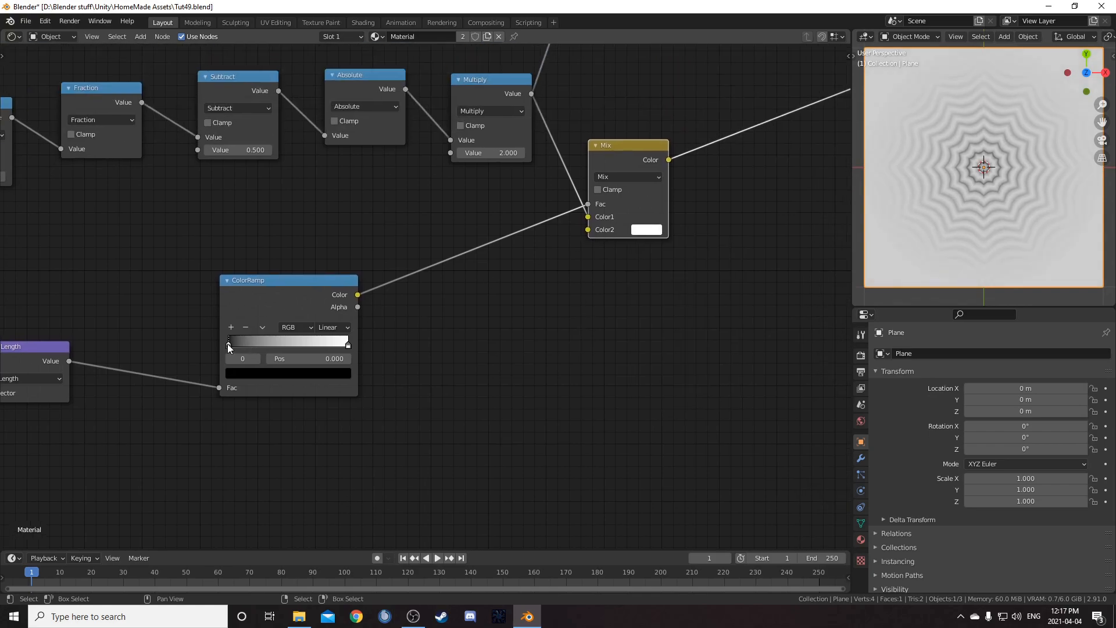
pyautogui.moveTo(229, 343); pyautogui.dragTo(297, 344)
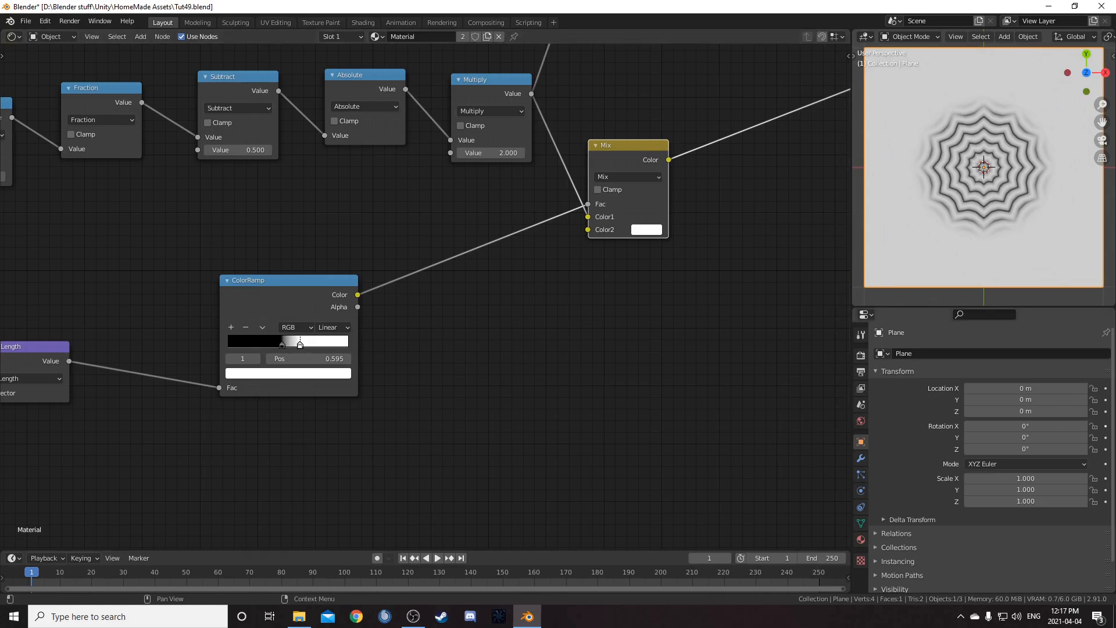
pyautogui.scroll(2, 402, 355)
pyautogui.moveTo(401, 356); pyautogui.dragTo(508, 363)
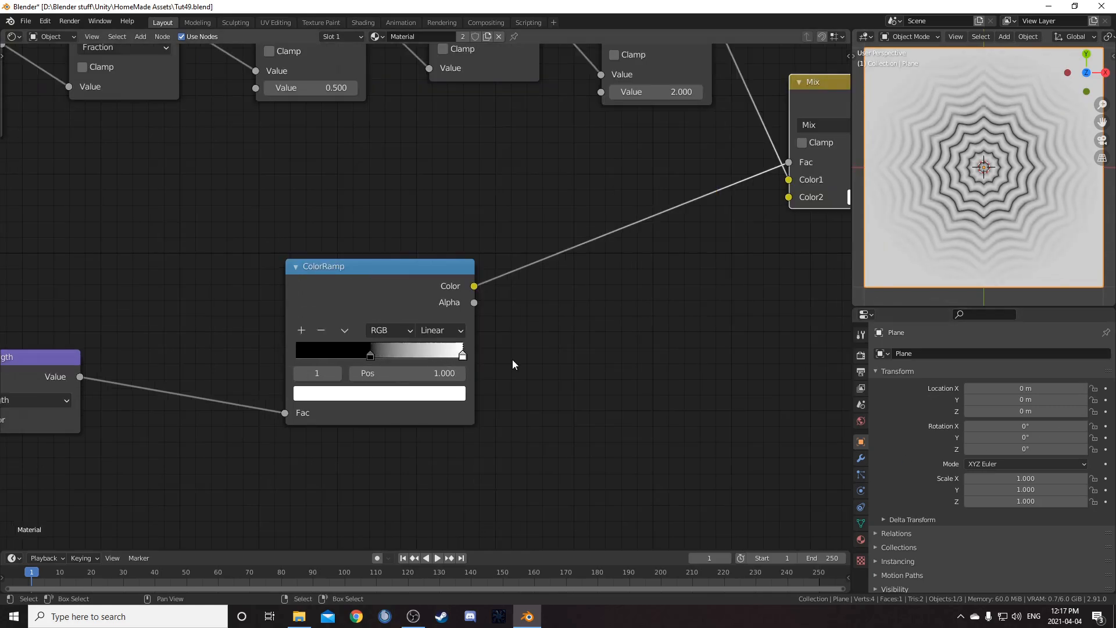
pyautogui.click(370, 356)
pyautogui.click(442, 375)
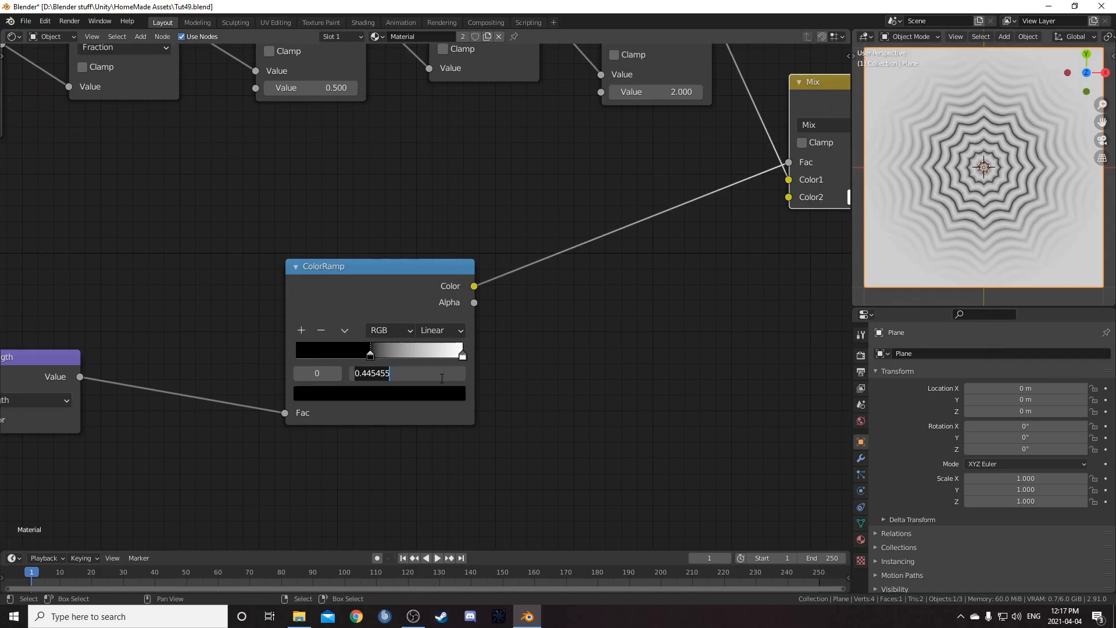
pyautogui.write('.97')
pyautogui.press('Return')
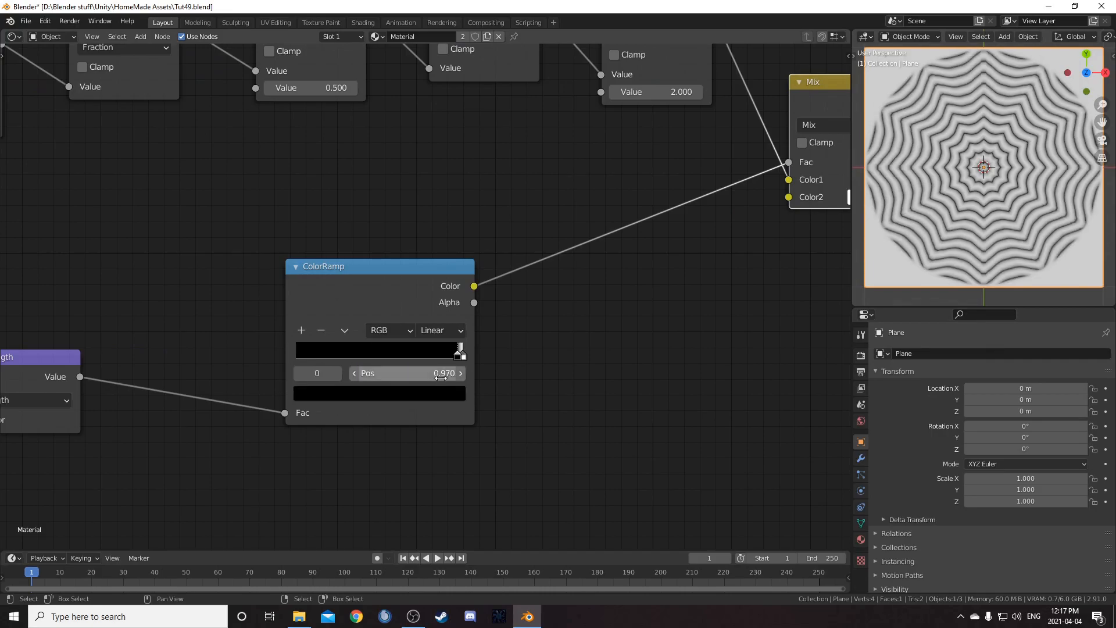
# Preview the Absolute node's output in the viewport
pyautogui.moveTo(573, 139); pyautogui.dragTo(621, 224, button='middle')
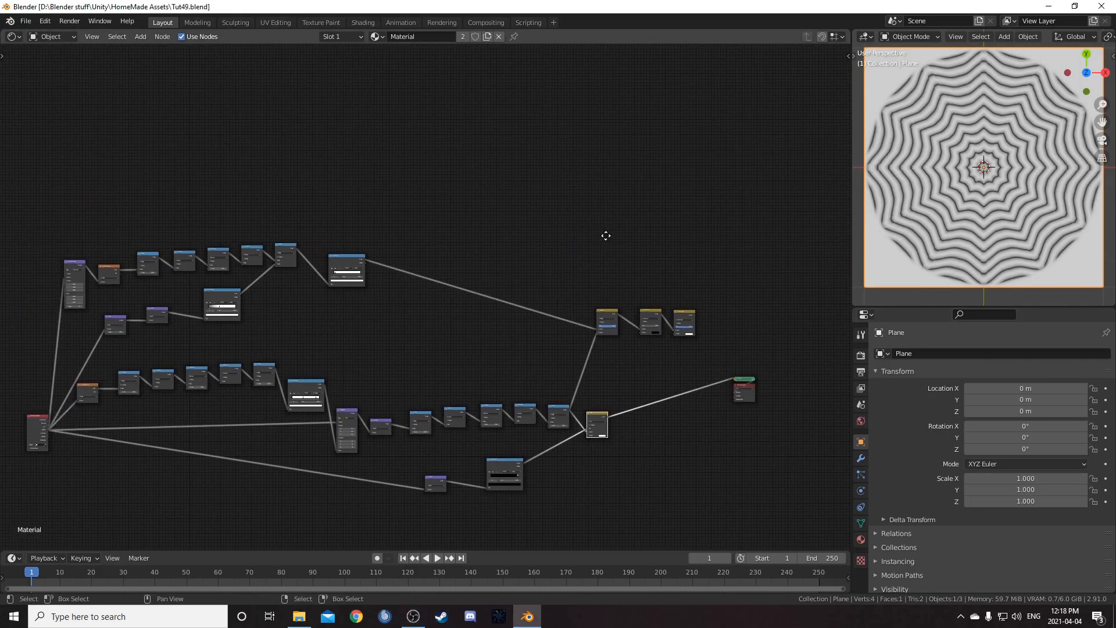
pyautogui.scroll(6, 381, 314)
pyautogui.moveTo(435, 319); pyautogui.dragTo(611, 363, button='middle')
pyautogui.scroll(4, 454, 253)
pyautogui.moveTo(445, 236); pyautogui.dragTo(495, 208, button='middle')
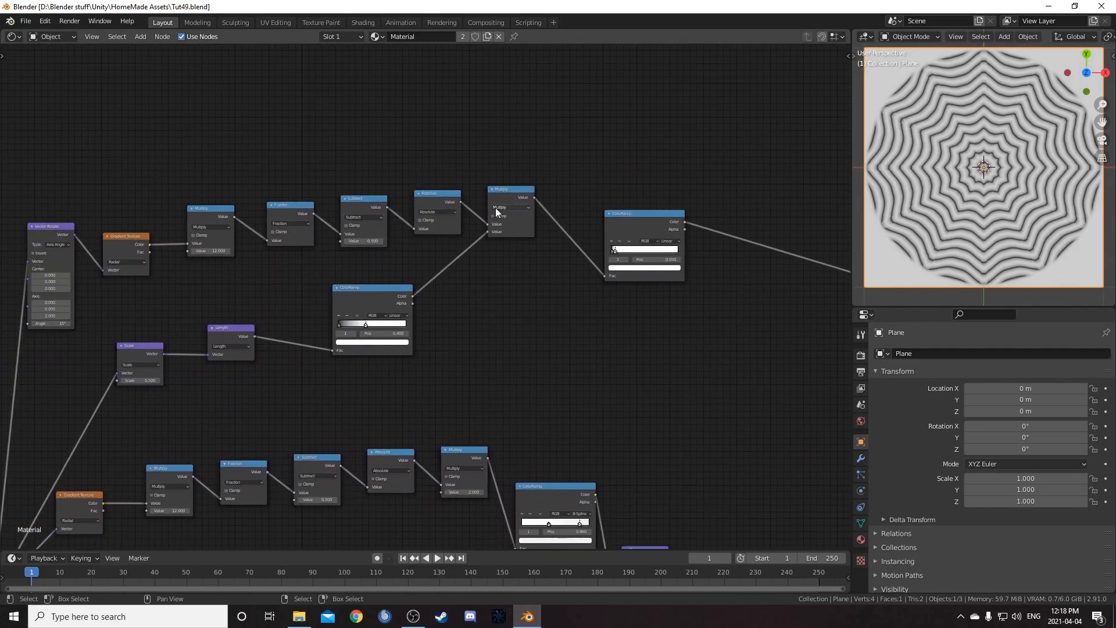
pyautogui.keyDown('ctrl'); pyautogui.keyDown('shift'); pyautogui.click(449, 193); pyautogui.keyUp('shift'); pyautogui.keyUp('ctrl')
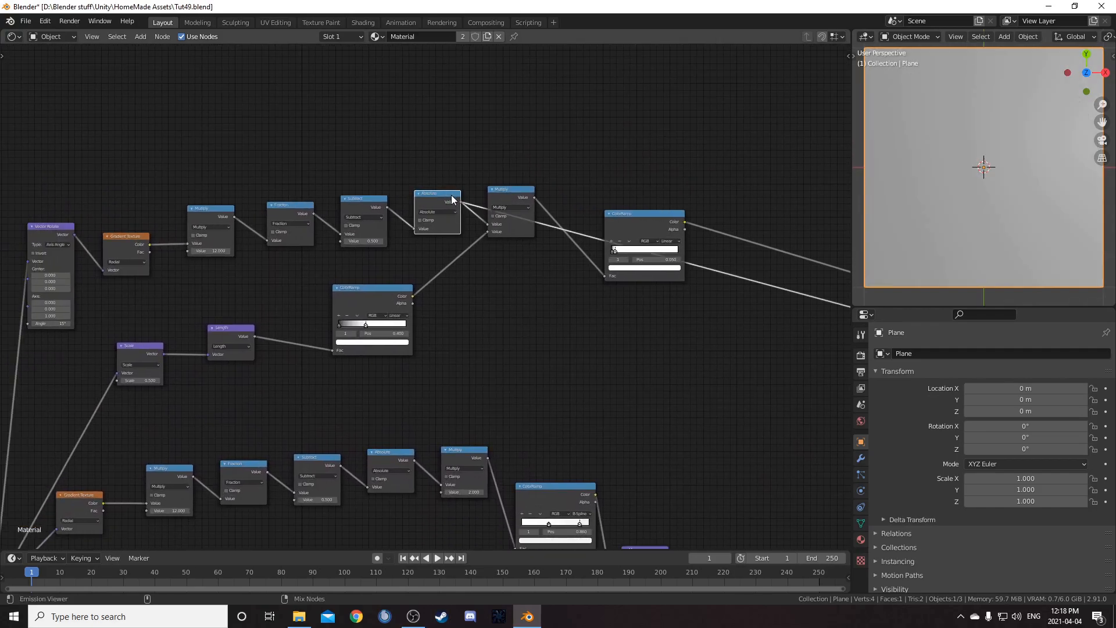
# Add a Math node below and connect the first Length node's output into it
pyautogui.hotkey('shift', 'a')
pyautogui.click(559, 323)
pyautogui.write('math')
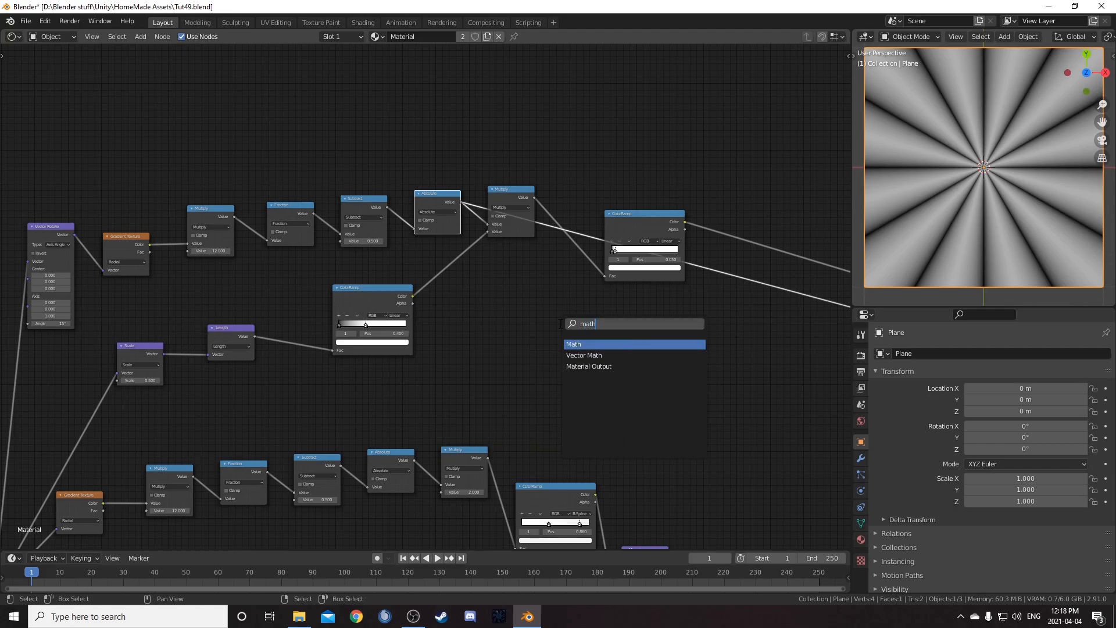
pyautogui.press('Return')
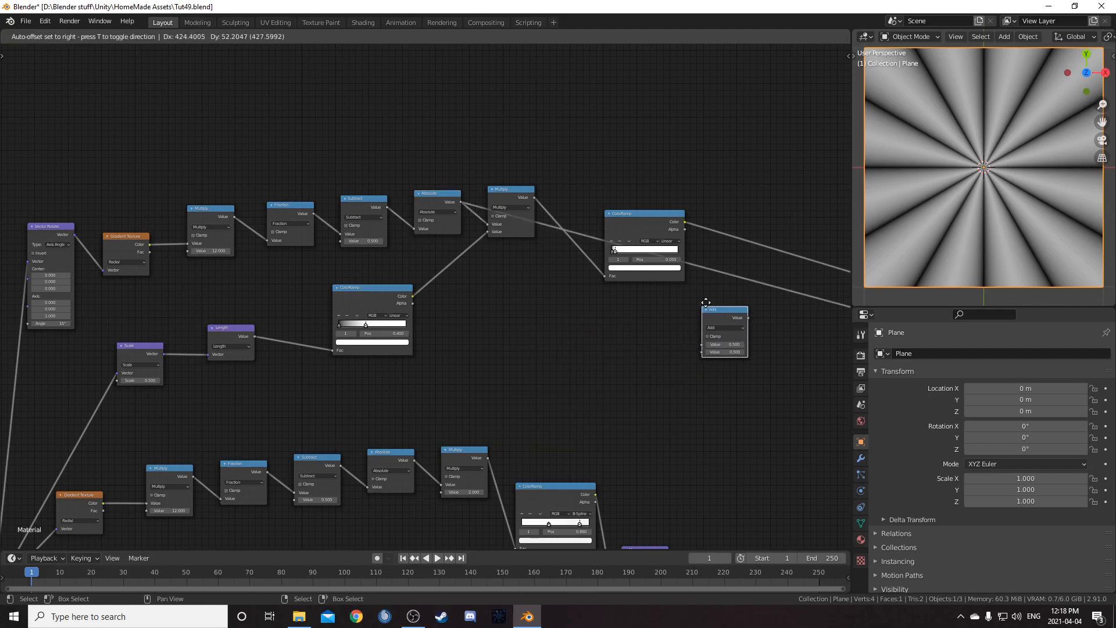
pyautogui.click(739, 269)
pyautogui.scroll(-4, 759, 388)
pyautogui.moveTo(759, 389); pyautogui.dragTo(570, 251, button='middle')
pyautogui.moveTo(566, 164); pyautogui.dragTo(610, 429)
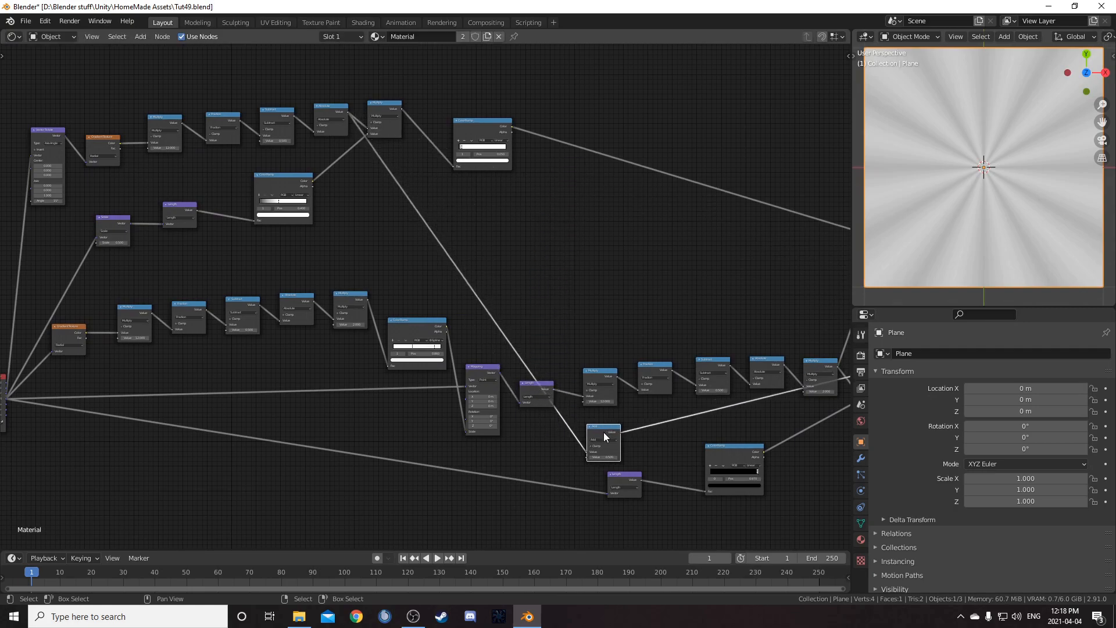
# Set the new Math node's operation to Multiply with a second value of 2.6
pyautogui.scroll(4, 605, 464)
pyautogui.moveTo(605, 463); pyautogui.dragTo(354, 292, button='middle')
pyautogui.click(497, 358)
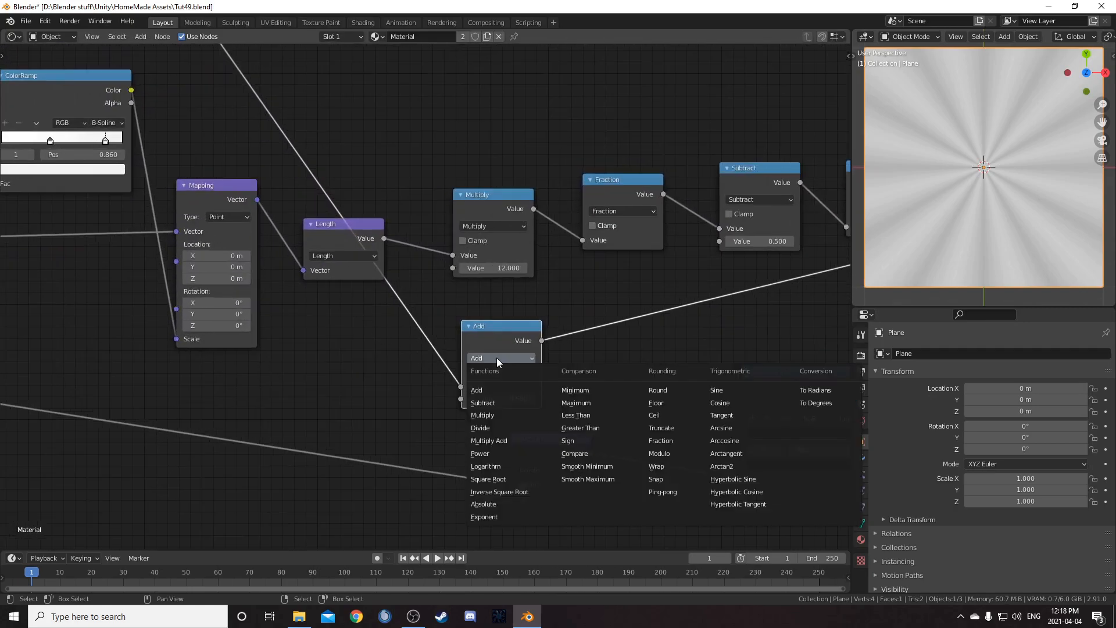
pyautogui.click(496, 415)
pyautogui.moveTo(502, 392); pyautogui.dragTo(424, 313, button='middle')
pyautogui.click(425, 317)
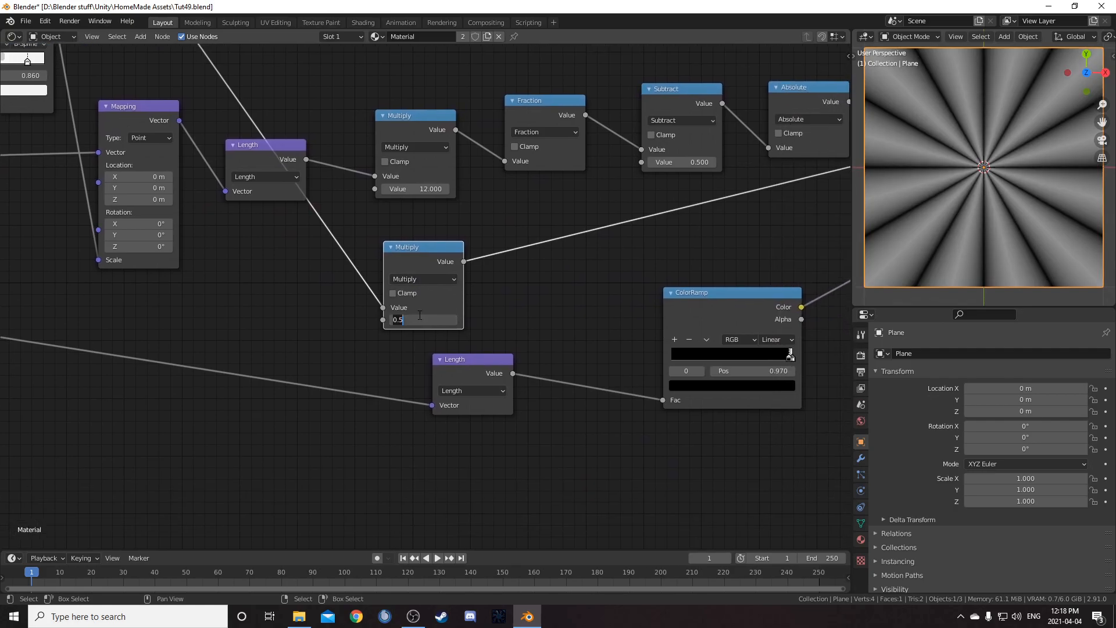
pyautogui.press('Return')
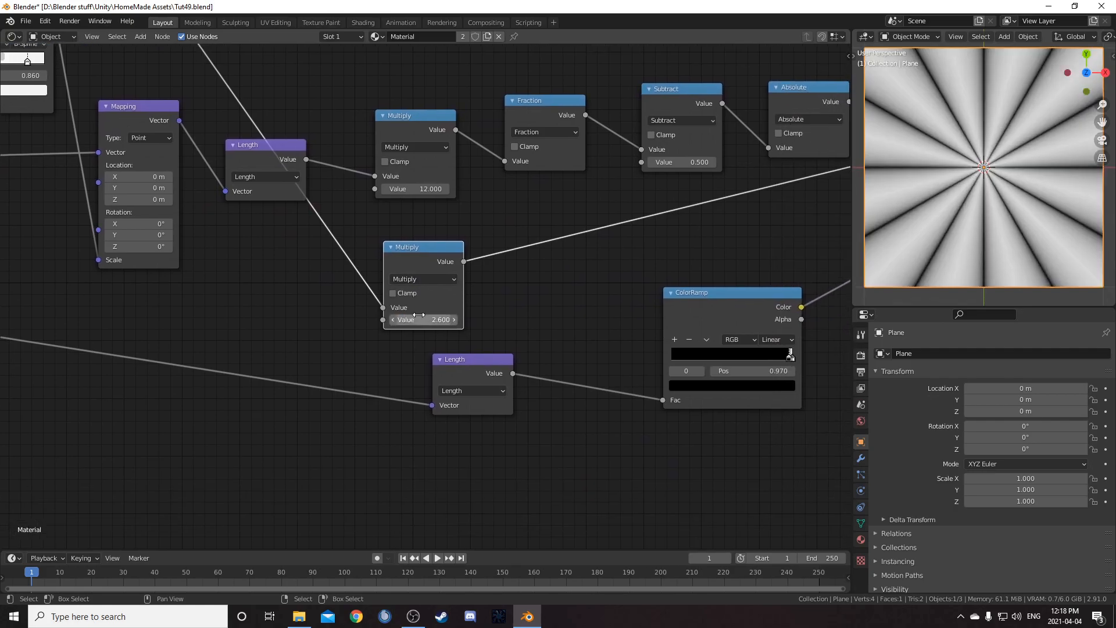
# Insert a Mix node between the lower Length node and its ColorRamp
pyautogui.hotkey('shift', 'a')
pyautogui.click(581, 344)
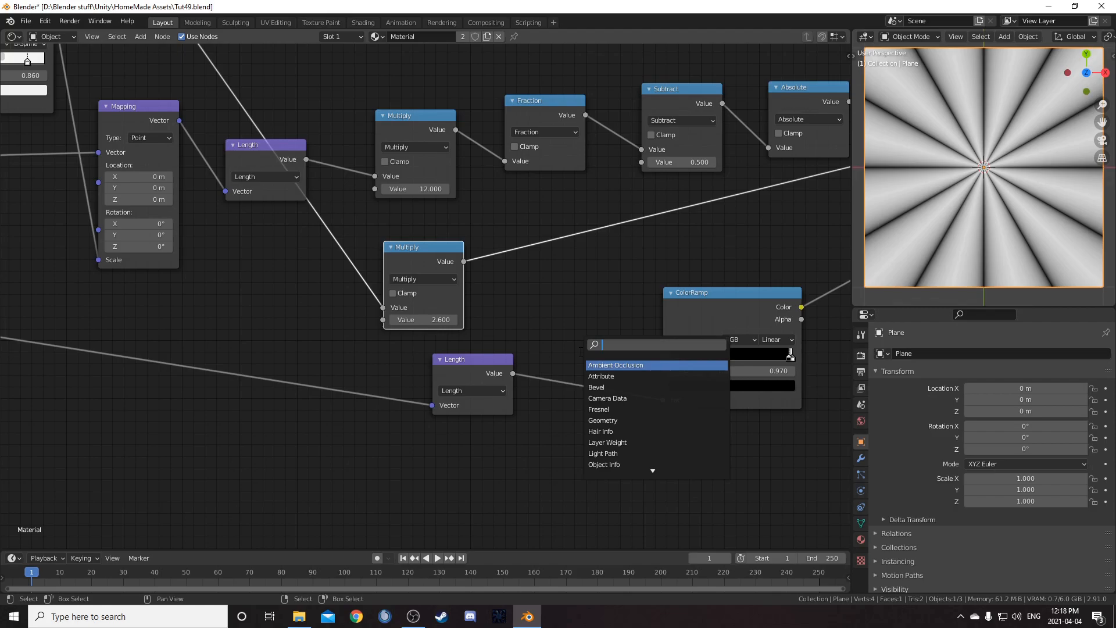
pyautogui.write('mixr')
pyautogui.press('Return')
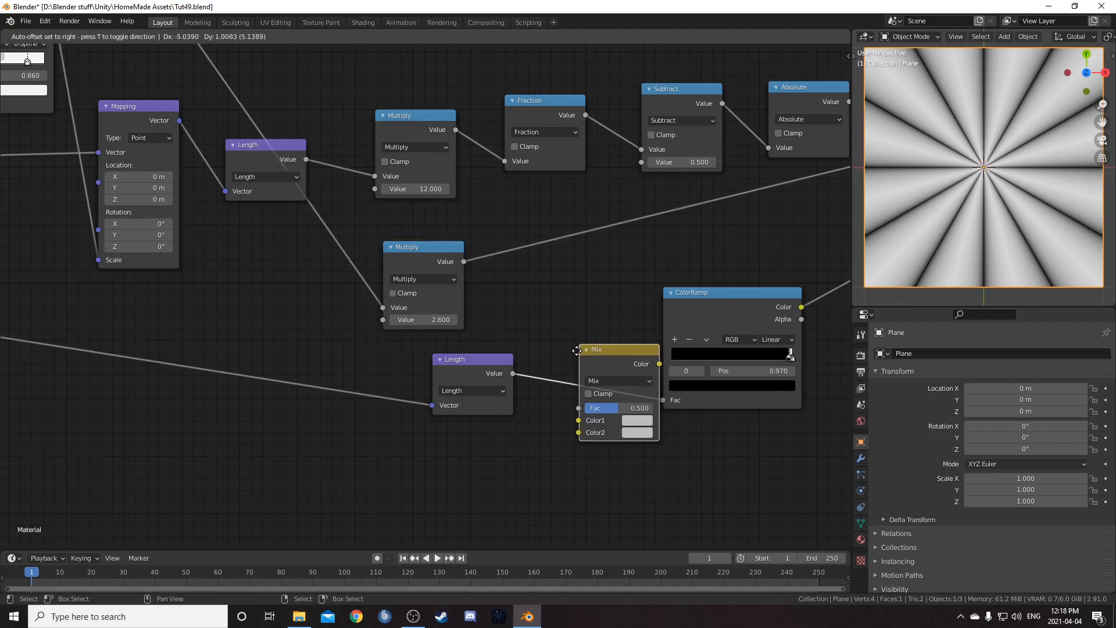
pyautogui.click(557, 327)
pyautogui.moveTo(645, 360); pyautogui.dragTo(540, 347, button='middle')
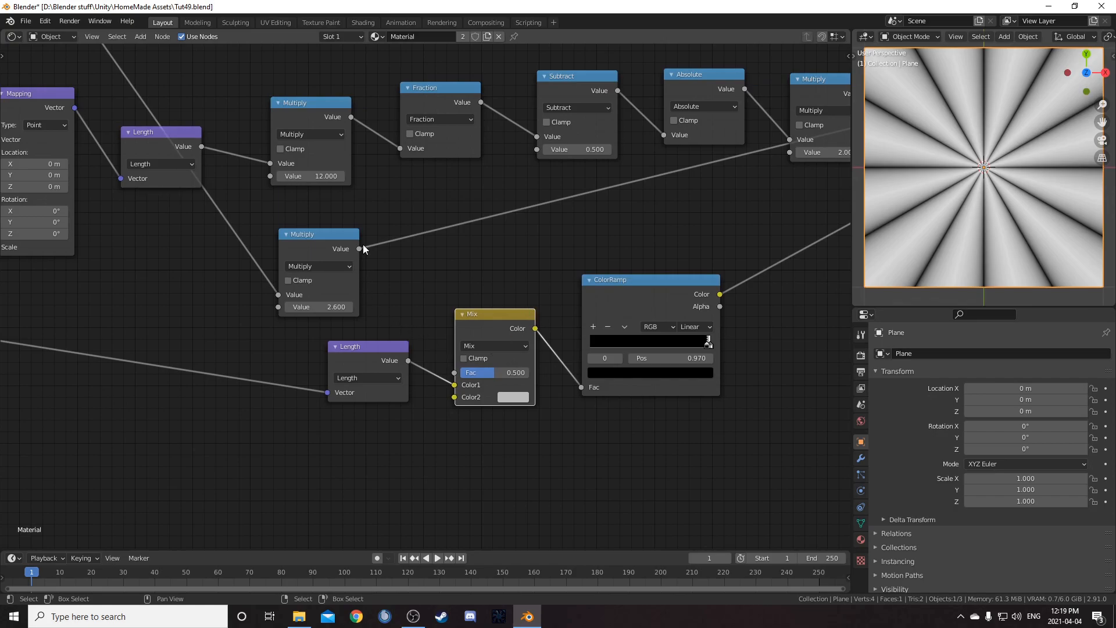
# Connect the 2.6 Multiply output into the new Mix node and set its Fac to 0.92
pyautogui.moveTo(360, 248); pyautogui.dragTo(459, 387)
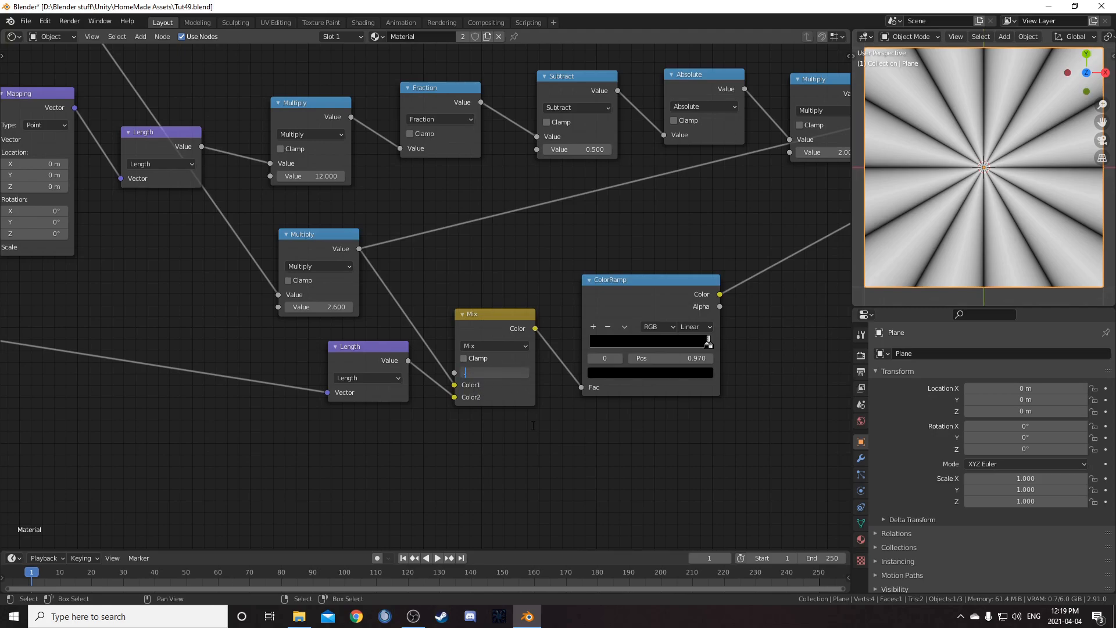
pyautogui.write('2')
pyautogui.press('Return')
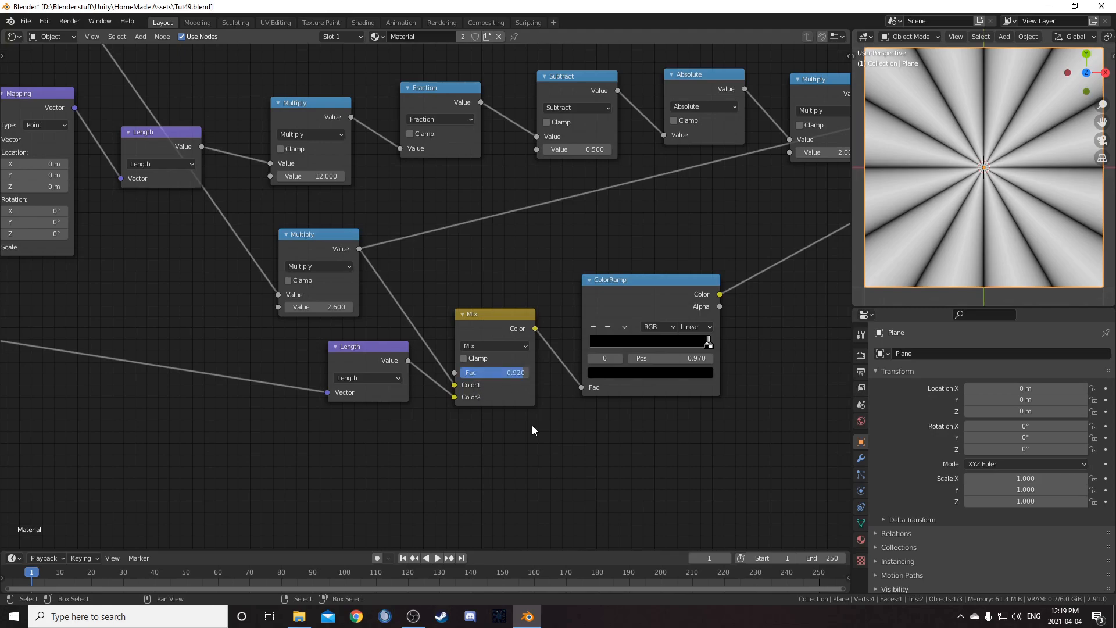
# Preview the new ColorRamp's output and save the file
pyautogui.scroll(-2, 584, 460)
pyautogui.keyDown('ctrl'); pyautogui.keyDown('shift'); pyautogui.click(519, 294); pyautogui.keyUp('shift'); pyautogui.keyUp('ctrl')
pyautogui.moveTo(623, 333); pyautogui.dragTo(563, 354, button='middle')
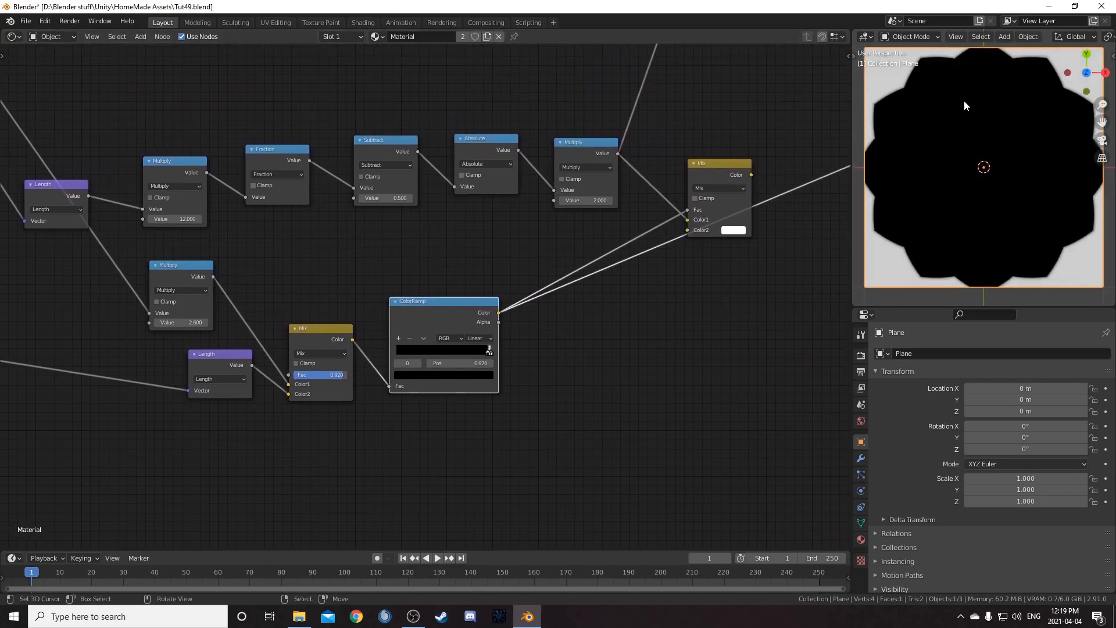
pyautogui.scroll(-2, 460, 329)
pyautogui.hotkey('ctrl', 's')
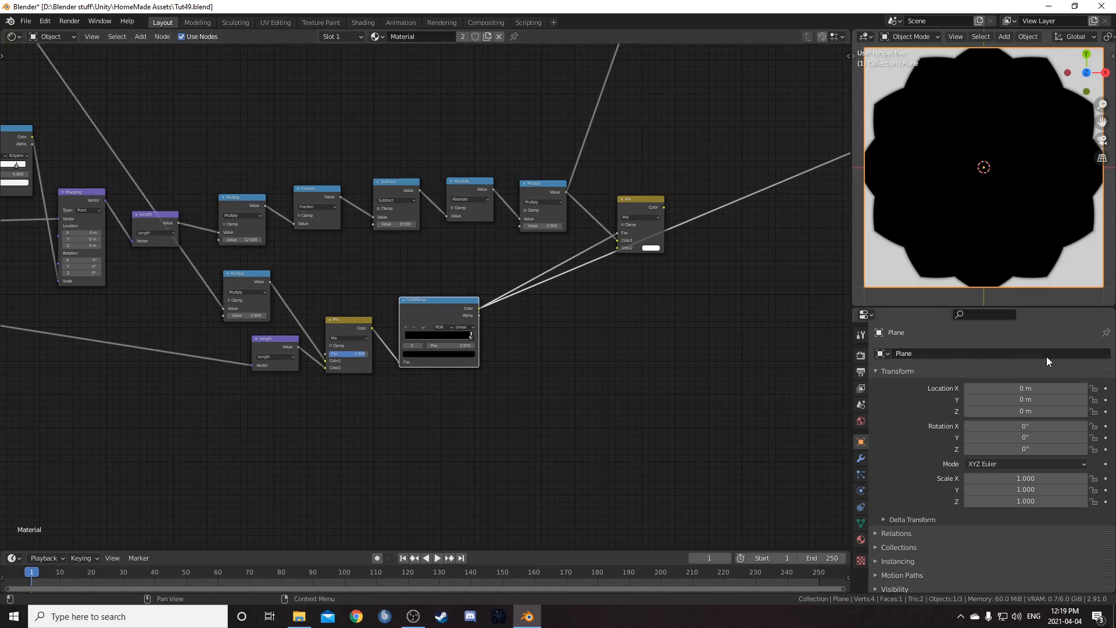
pyautogui.scroll(2, 399, 211)
pyautogui.moveTo(156, 378); pyautogui.dragTo(195, 379)
pyautogui.click(154, 378)
pyautogui.press('Return')
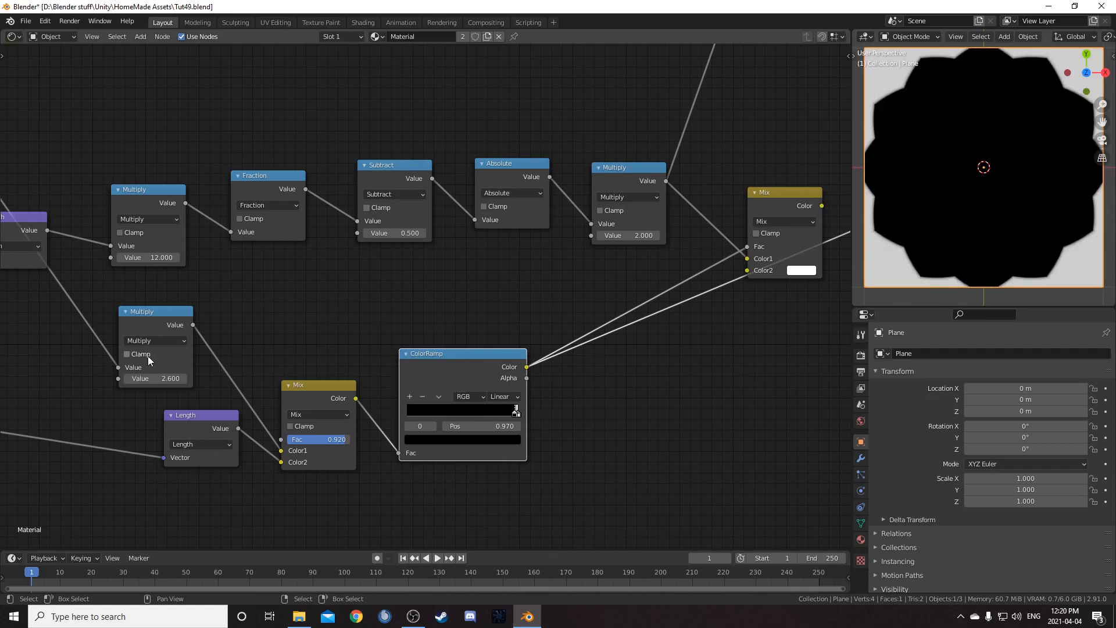
# Preview the upper Mix node's output in the viewport
pyautogui.scroll(-1, 598, 364)
pyautogui.moveTo(598, 365); pyautogui.dragTo(454, 329, button='middle')
pyautogui.keyDown('ctrl'); pyautogui.keyDown('shift'); pyautogui.click(640, 185); pyautogui.keyUp('shift'); pyautogui.keyUp('ctrl')
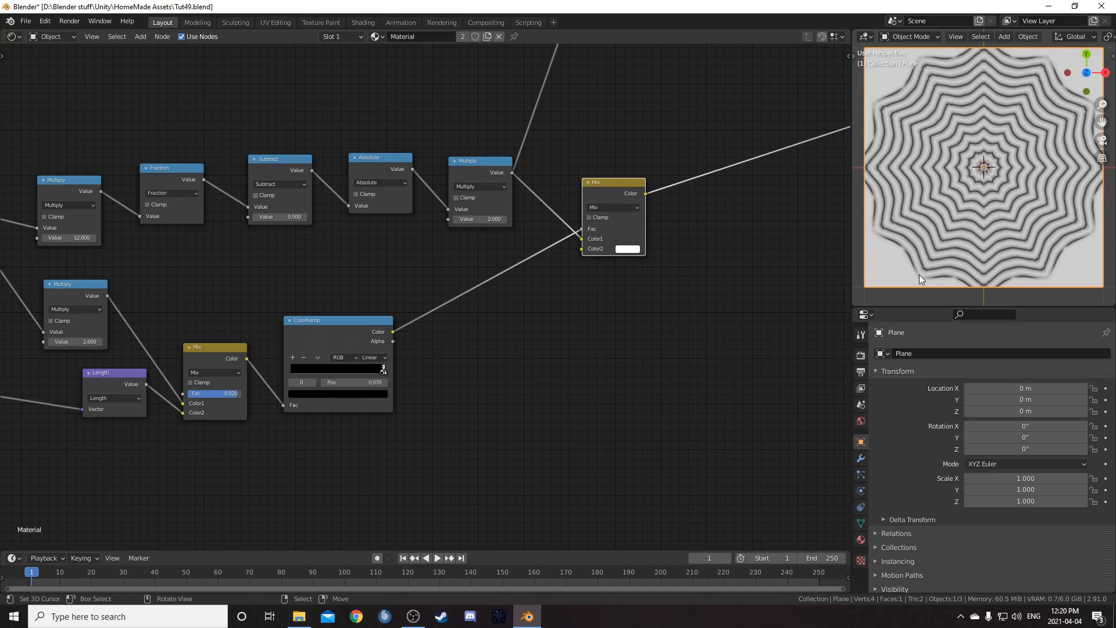
# Save the blend file
pyautogui.moveTo(512, 320); pyautogui.dragTo(570, 282, button='middle')
pyautogui.moveTo(382, 377); pyautogui.dragTo(474, 340, button='middle')
pyautogui.moveTo(699, 300); pyautogui.dragTo(647, 266, button='middle')
pyautogui.scroll(-1, 465, 366)
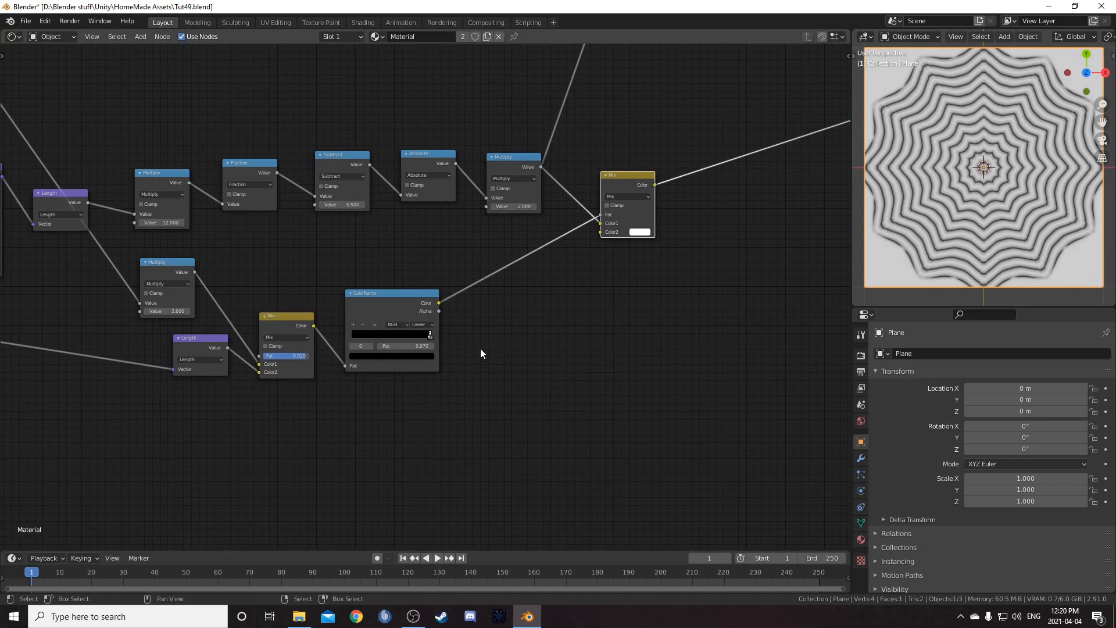
pyautogui.moveTo(453, 332); pyautogui.dragTo(526, 339, button='middle')
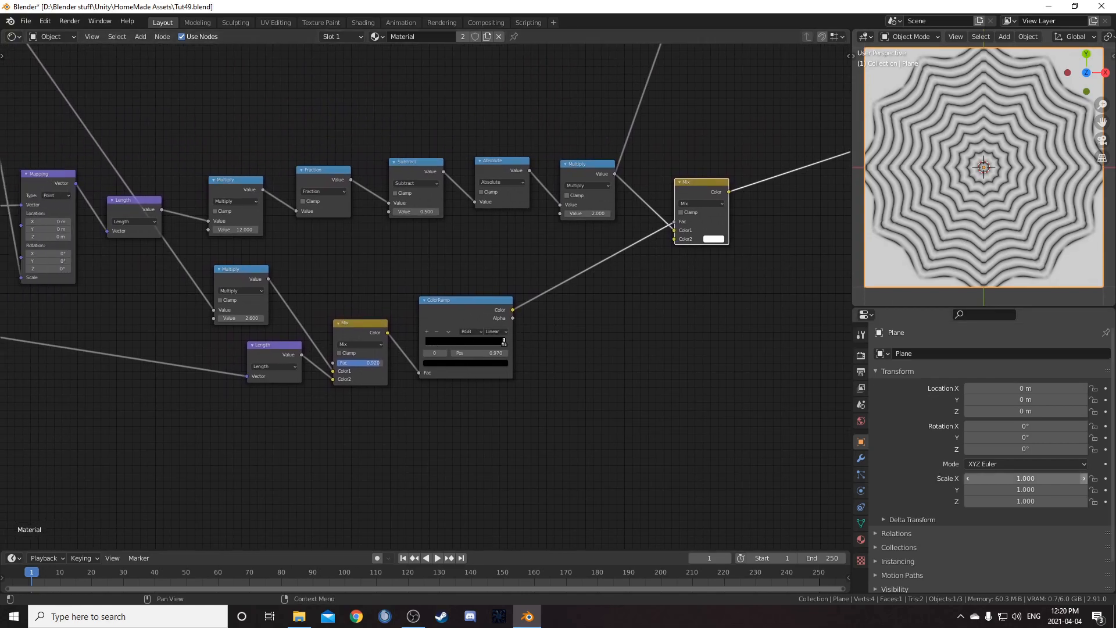
pyautogui.hotkey('ctrl', 's')
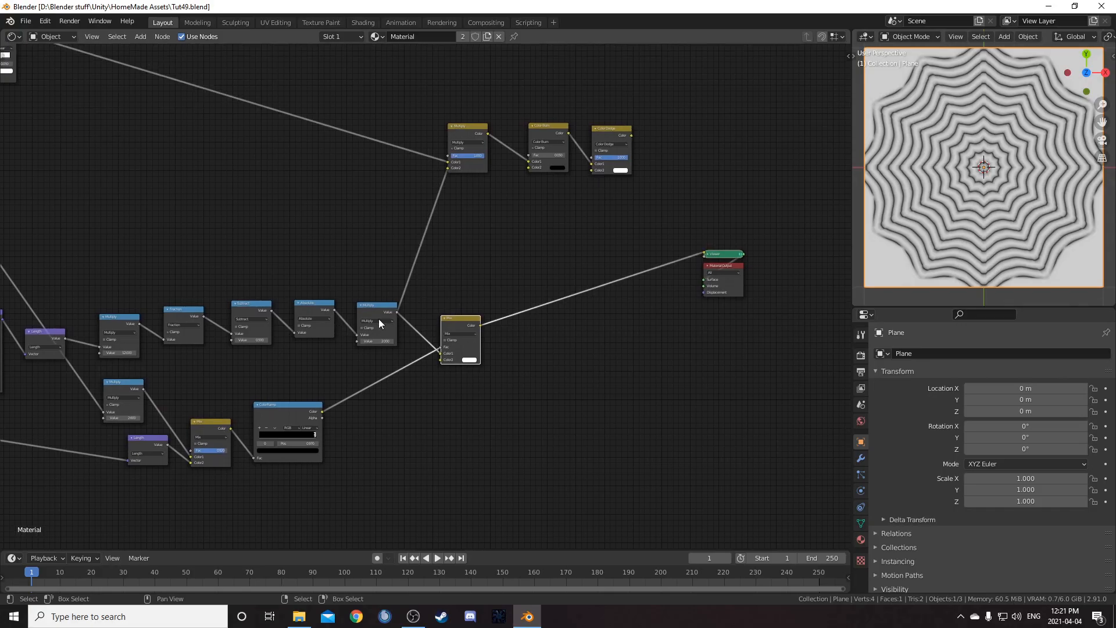
# Preview the final Color Dodge node's output in the viewport
pyautogui.scroll(3, 401, 317)
pyautogui.moveTo(496, 333); pyautogui.dragTo(462, 147)
pyautogui.moveTo(452, 131); pyautogui.dragTo(452, 134)
pyautogui.keyDown('ctrl'); pyautogui.keyDown('shift'); pyautogui.click(662, 89); pyautogui.keyUp('shift'); pyautogui.keyUp('ctrl')
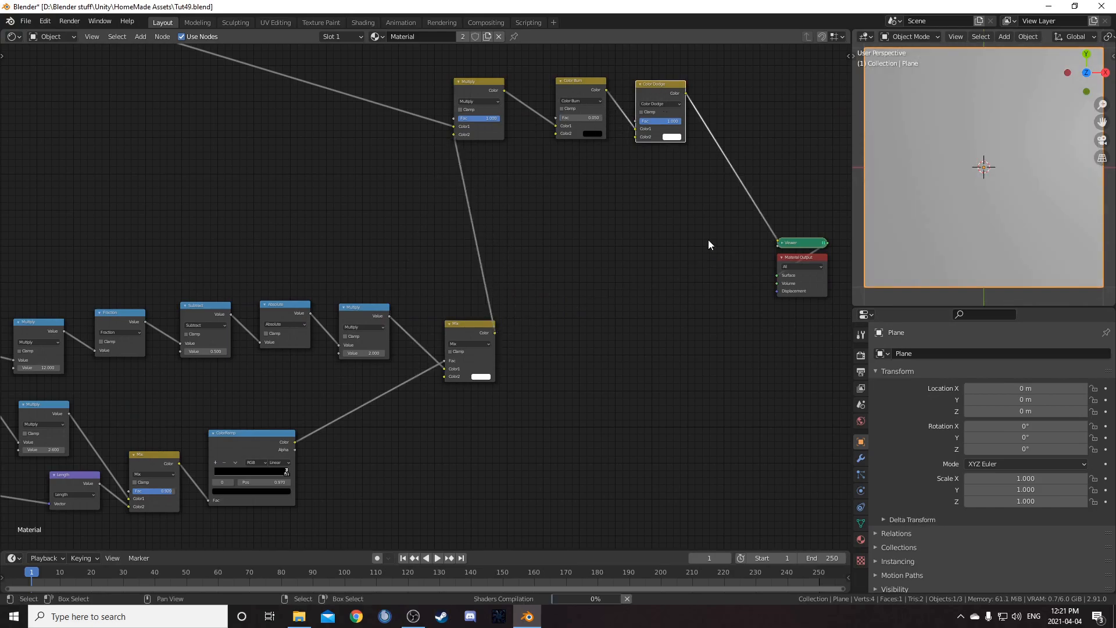
# Examine the resulting pattern up close in the viewport, framing the plane
pyautogui.scroll(3, 982, 195)
pyautogui.keyDown('shift'); pyautogui.moveTo(1008, 262); pyautogui.dragTo(947, 204, button='middle'); pyautogui.keyUp('shift')
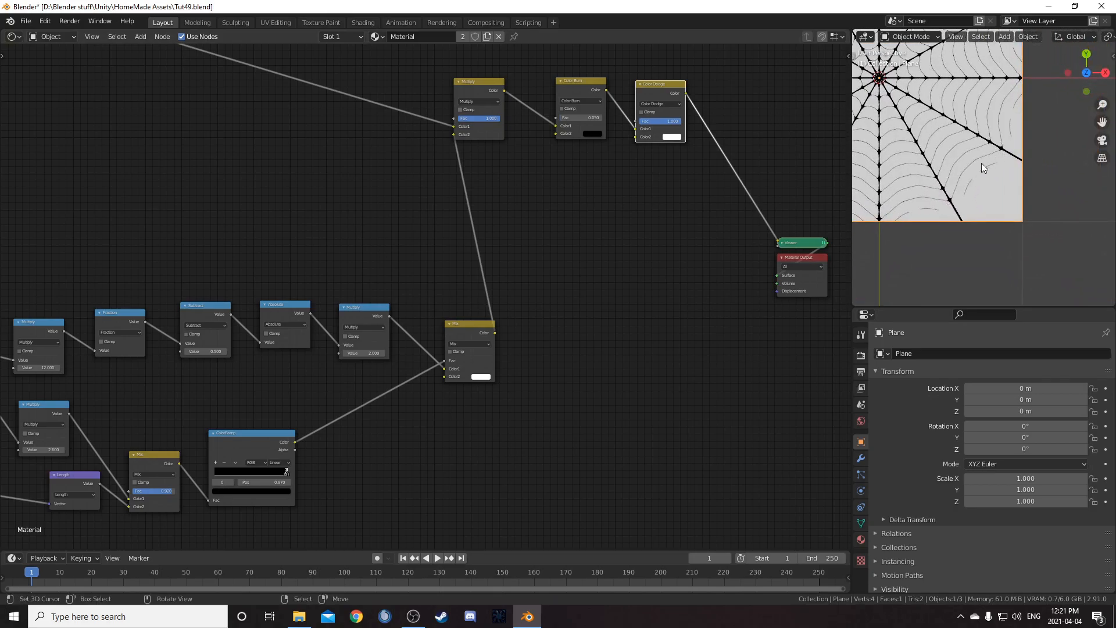
pyautogui.press('KP_Decimal')
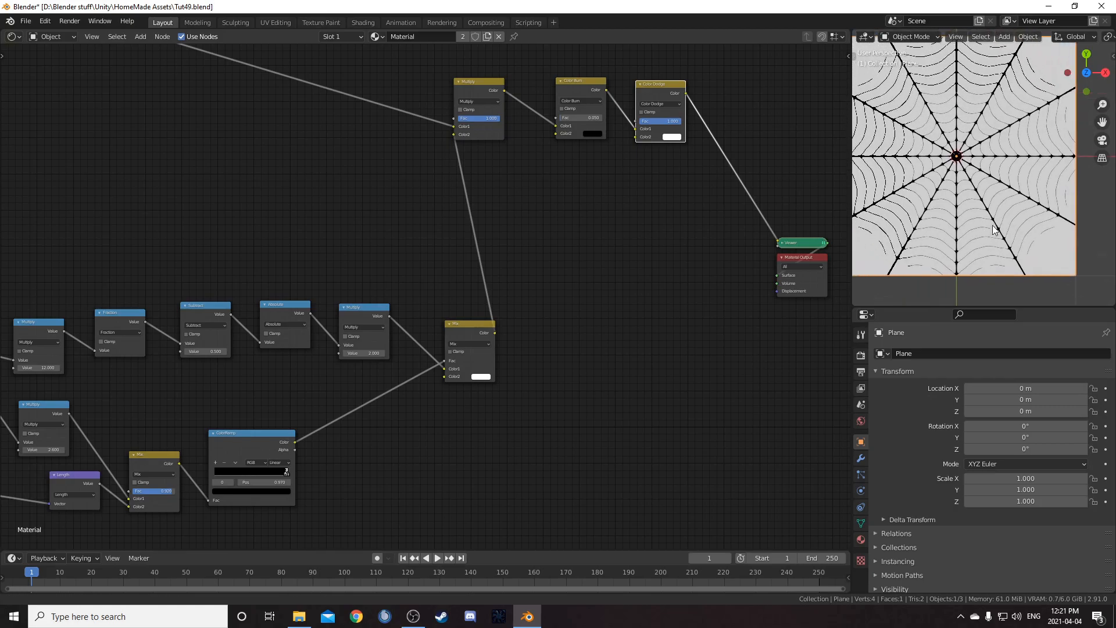
pyautogui.keyDown('shift'); pyautogui.moveTo(1008, 224); pyautogui.dragTo(1013, 227, button='middle'); pyautogui.keyUp('shift')
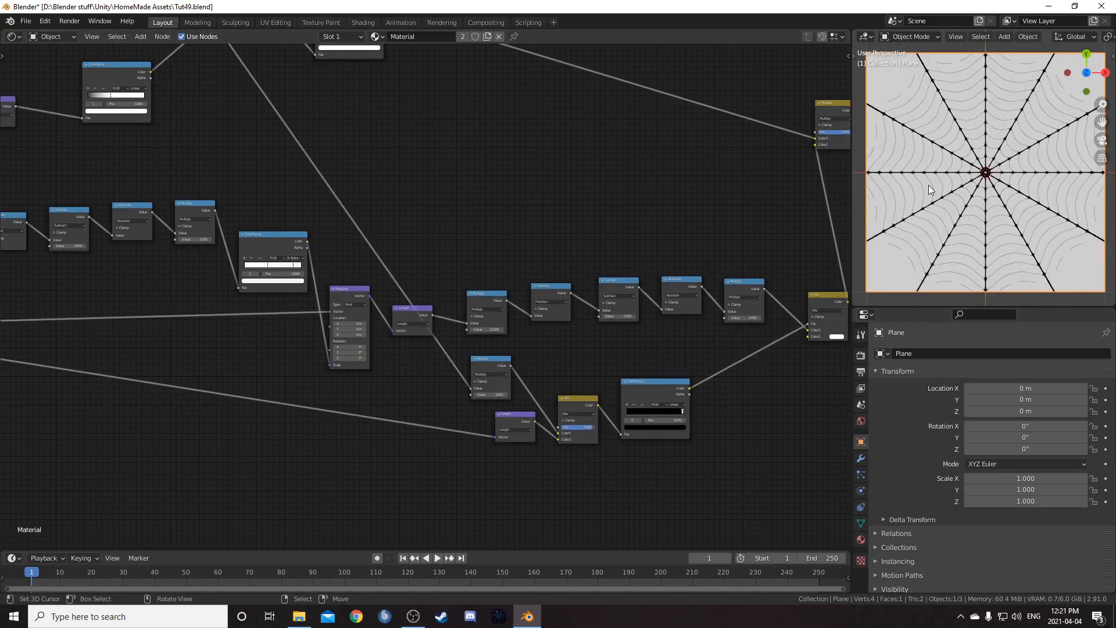
pyautogui.scroll(2, 930, 183)
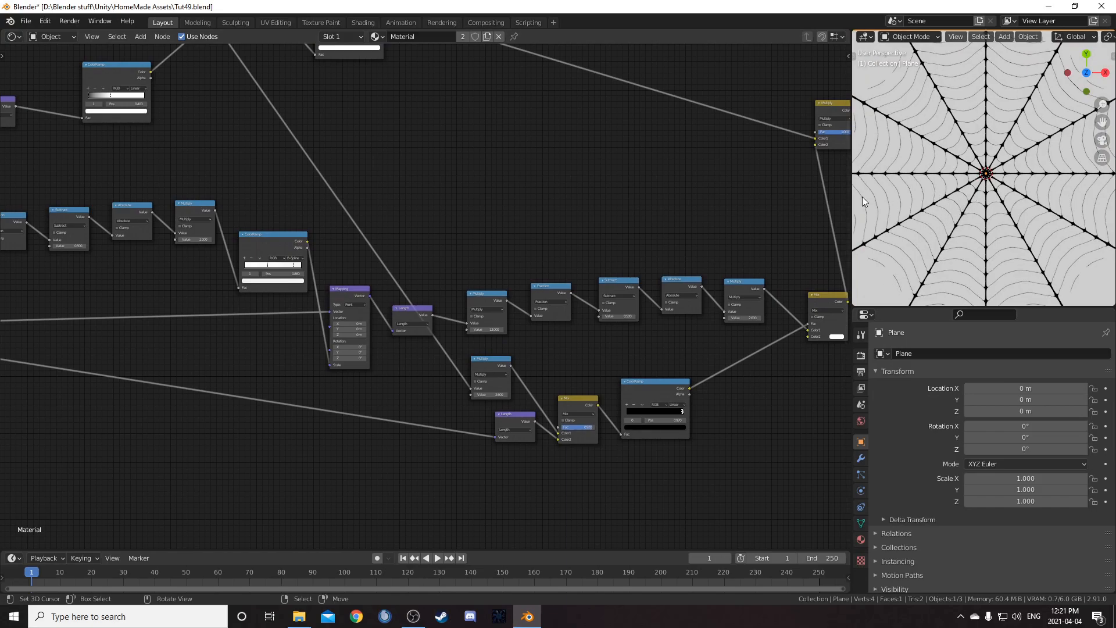
pyautogui.scroll(3, 898, 133)
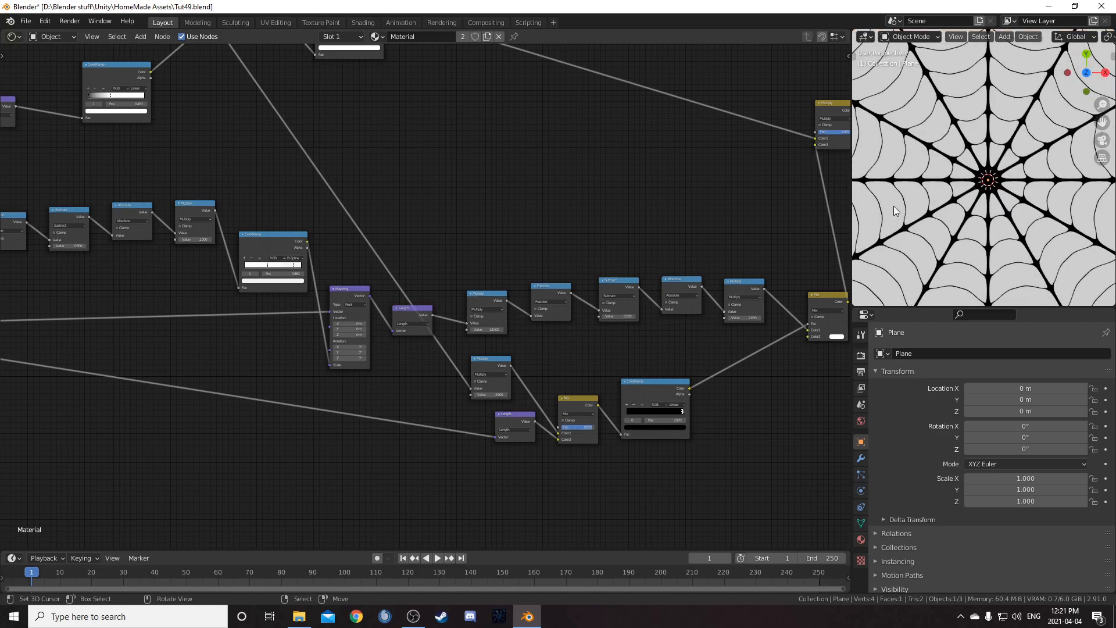
pyautogui.scroll(-2, 960, 199)
pyautogui.scroll(-2, 960, 199)
pyautogui.scroll(3, 489, 190)
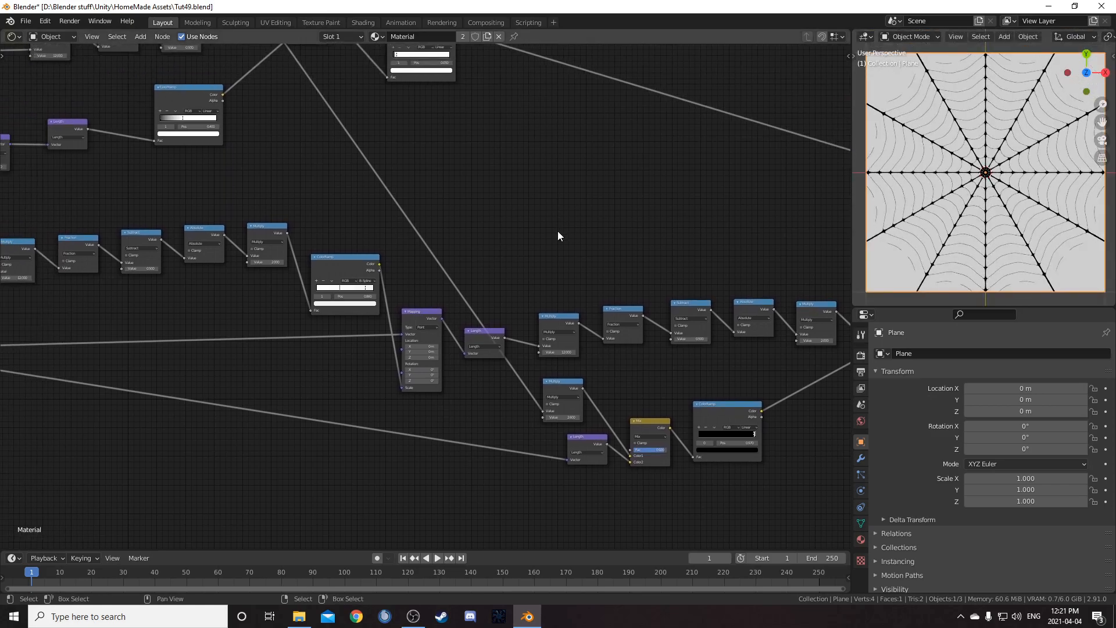
pyautogui.moveTo(656, 393); pyautogui.dragTo(493, 327, button='middle')
pyautogui.scroll(2, 463, 316)
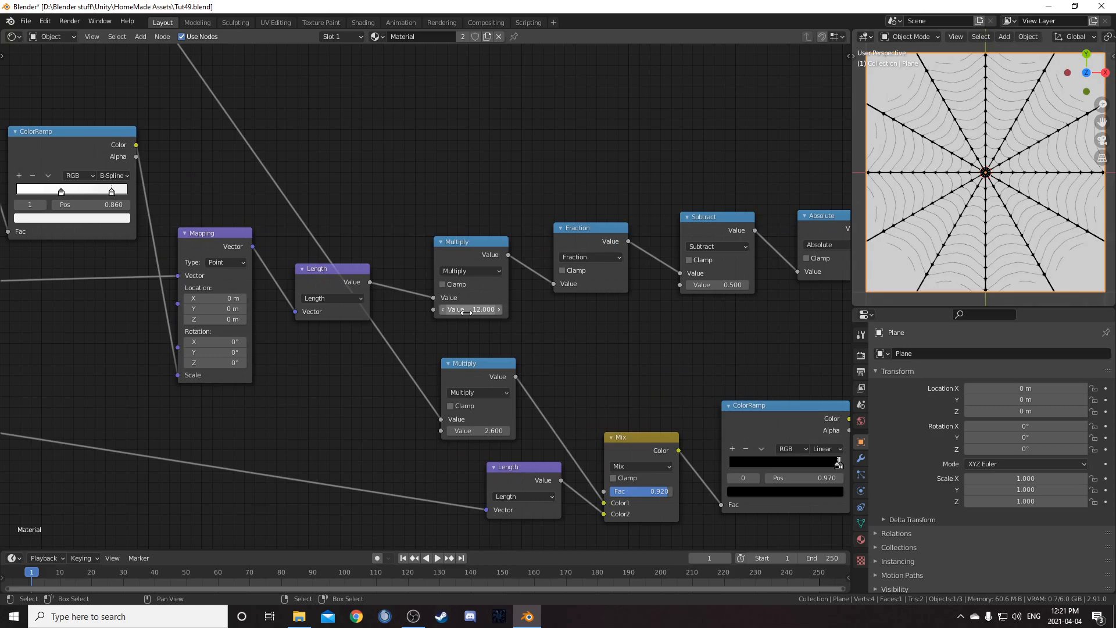
# Try a ring Multiply value of 5.5, then restore it to 12
pyautogui.moveTo(467, 310); pyautogui.dragTo(379, 310)
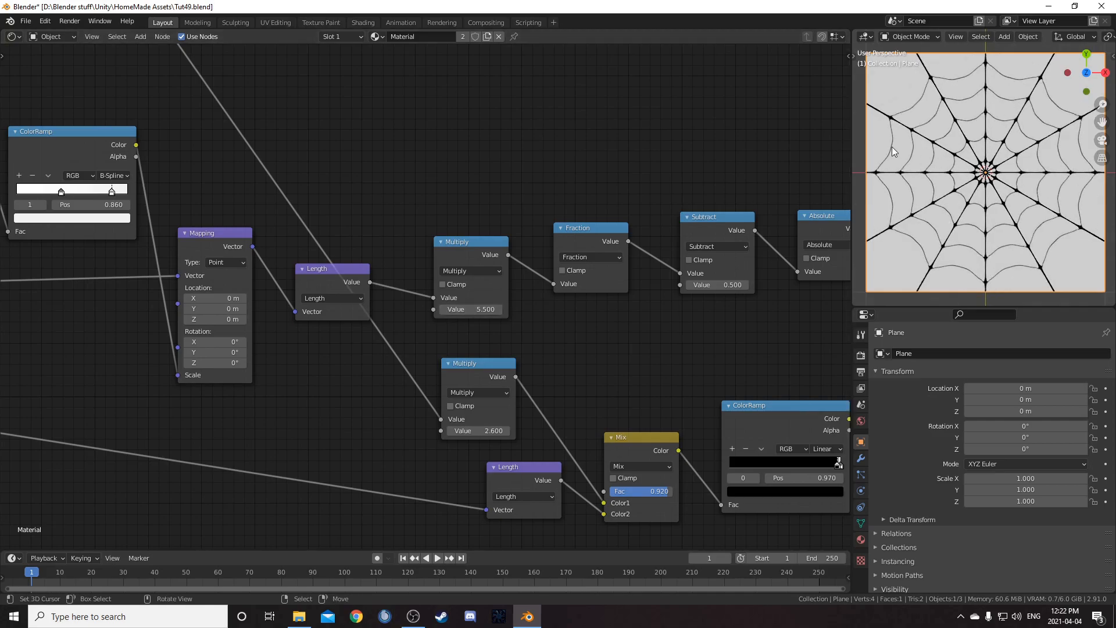
pyautogui.click(475, 309)
pyautogui.press('Return')
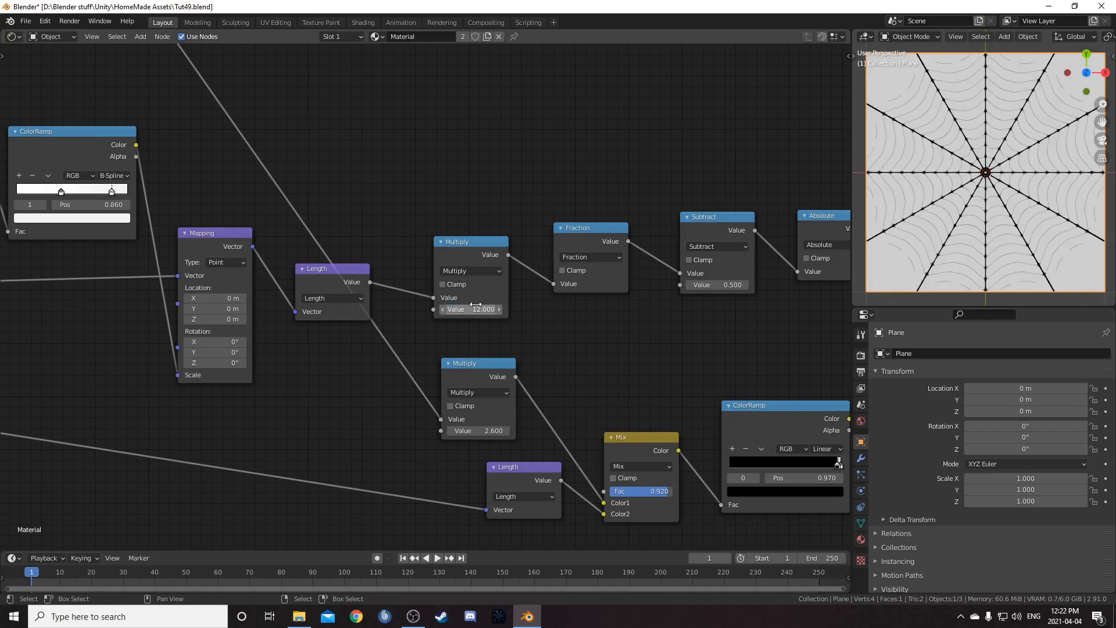
# Select the lower node chain and move it down to make room above it
pyautogui.scroll(-2, 428, 340)
pyautogui.scroll(-2, 392, 337)
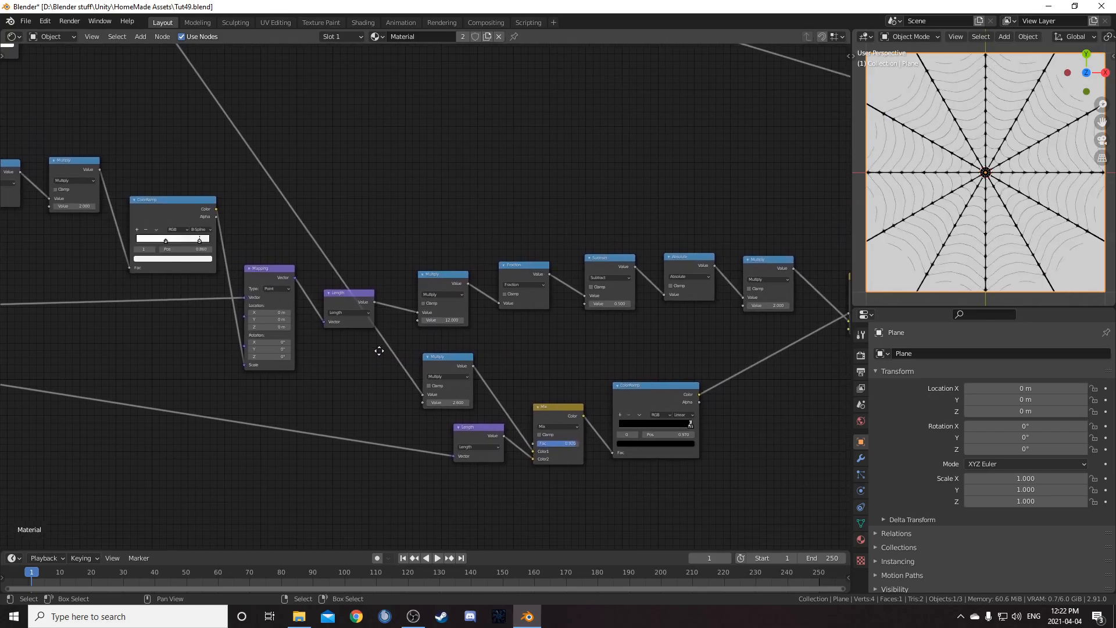
pyautogui.moveTo(285, 398); pyautogui.dragTo(470, 295, button='middle')
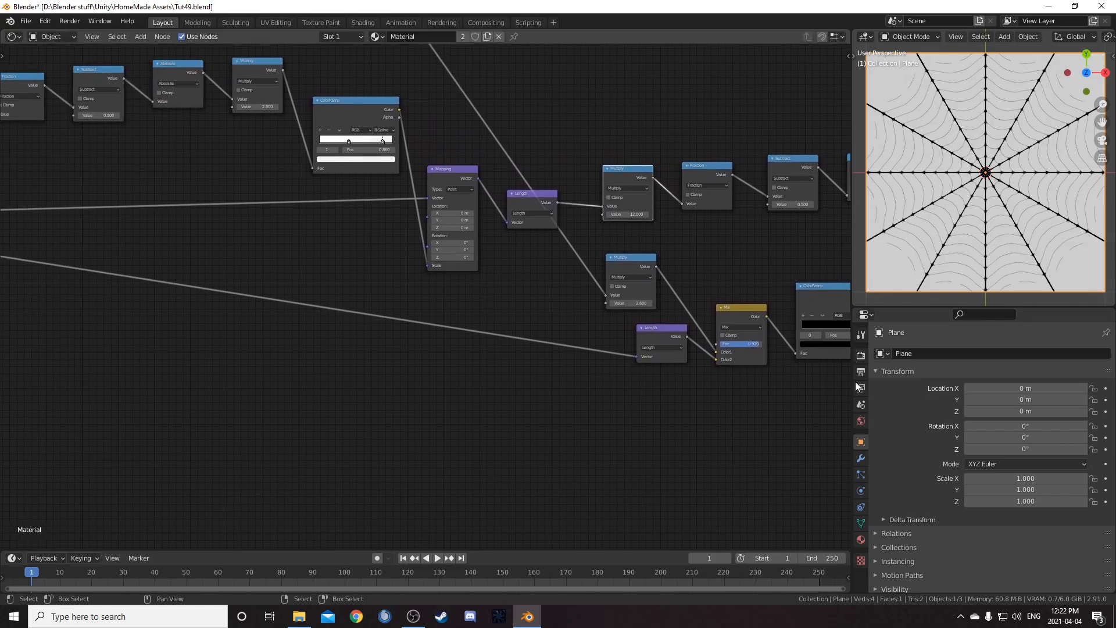
pyautogui.press('Home')
pyautogui.moveTo(178, 430); pyautogui.dragTo(850, 266)
pyautogui.press('g')
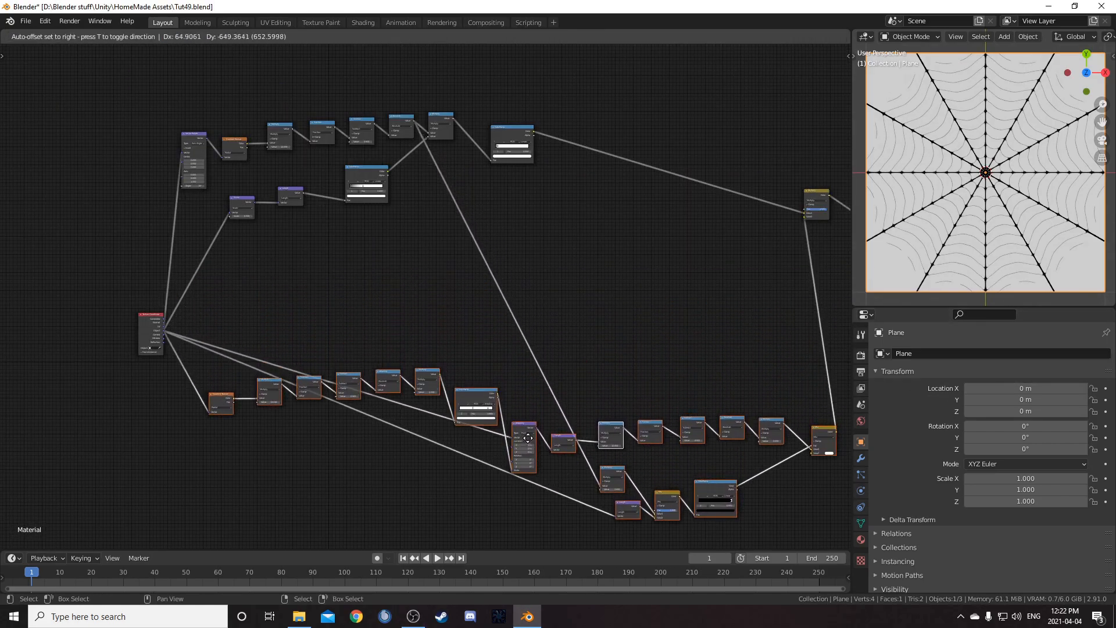
pyautogui.click(534, 425)
# Move the Texture Coordinate node left and reposition reroute points on its outgoing links
pyautogui.moveTo(157, 315); pyautogui.dragTo(52, 317)
pyautogui.moveTo(71, 278); pyautogui.dragTo(69, 254, button='middle')
pyautogui.moveTo(75, 227)
pyautogui.keyDown('shift'); pyautogui.mouseDown(button='right')
pyautogui.moveTo(100, 273)
pyautogui.moveTo(115, 382)
pyautogui.mouseUp(button='right'); pyautogui.keyUp('shift')
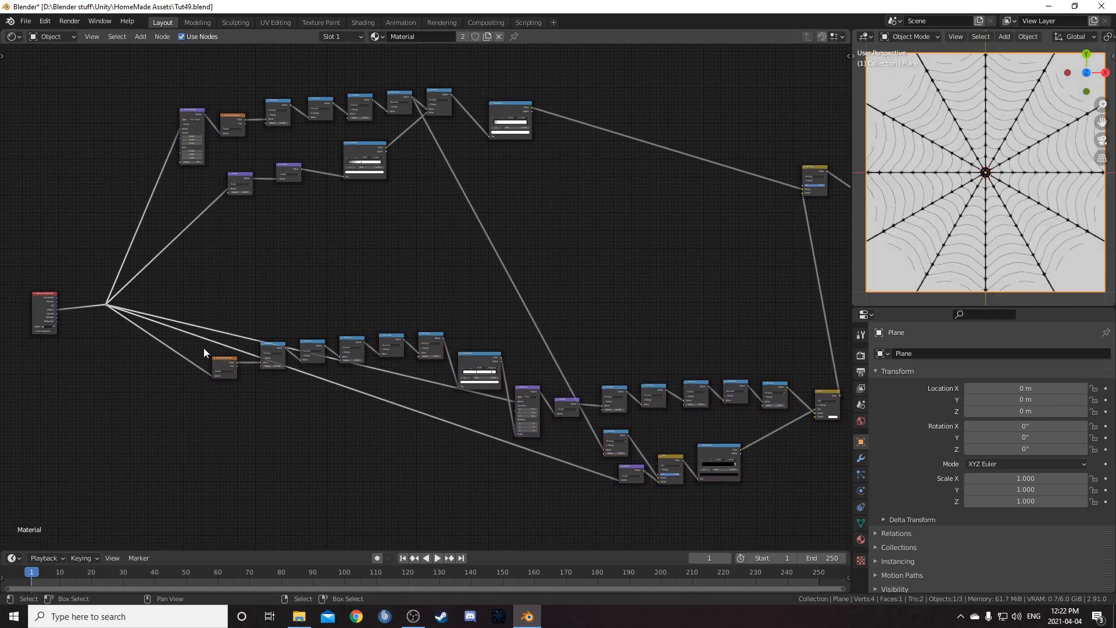
pyautogui.keyDown('shift'); pyautogui.moveTo(205, 311); pyautogui.dragTo(121, 425, button='right'); pyautogui.keyUp('shift')
pyautogui.press('g')
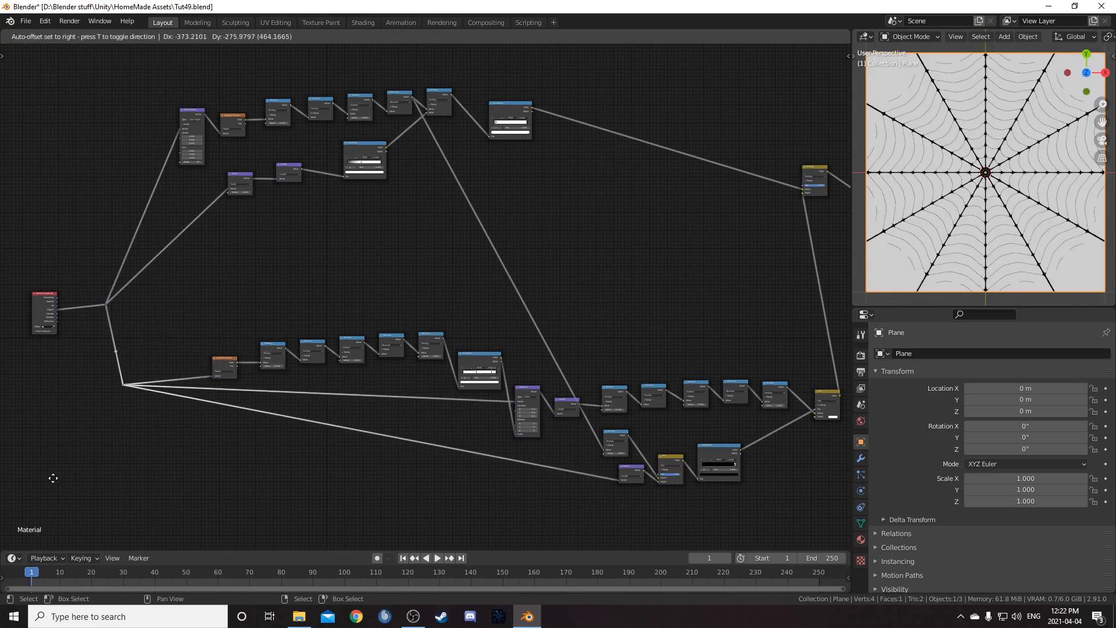
pyautogui.click(51, 522)
pyautogui.keyDown('ctrl'); pyautogui.hscroll(-2, 314, 366); pyautogui.keyUp('ctrl')
pyautogui.moveTo(141, 384); pyautogui.dragTo(186, 423)
pyautogui.moveTo(256, 300)
pyautogui.mouseDown(button='middle')
pyautogui.moveTo(177, 315)
pyautogui.moveTo(265, 286)
pyautogui.moveTo(255, 287)
pyautogui.mouseUp(button='middle')
pyautogui.scroll(1, 265, 286)
# Add a Gradient Texture node, connect the texture coordinates to its Vector input, and set it to Radial
pyautogui.hotkey('shift', 'a')
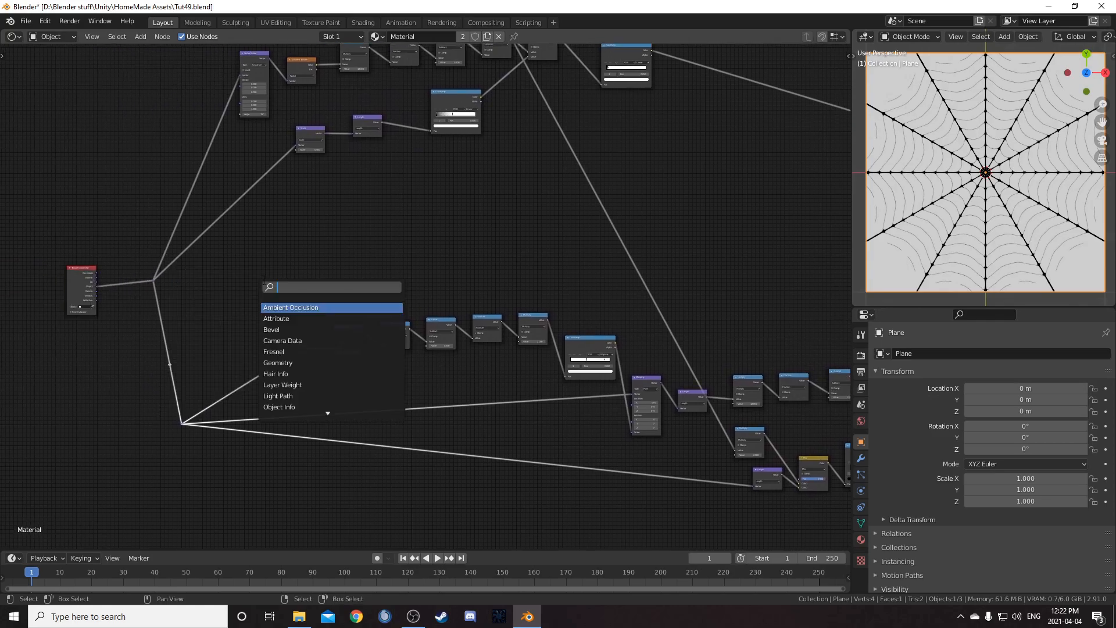
pyautogui.write('ra')
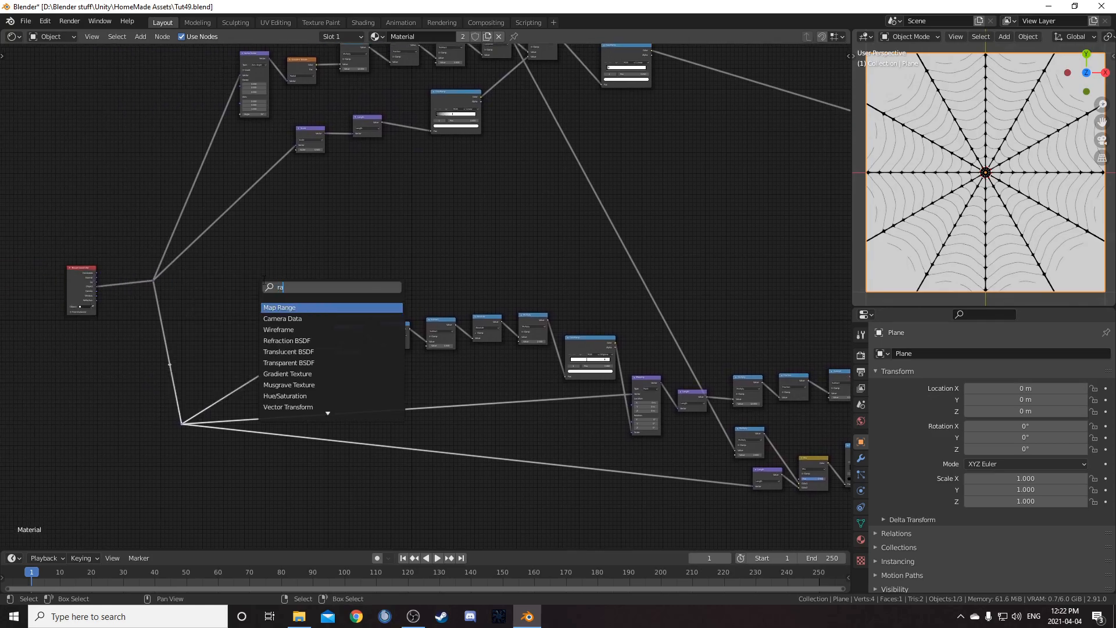
pyautogui.write('d')
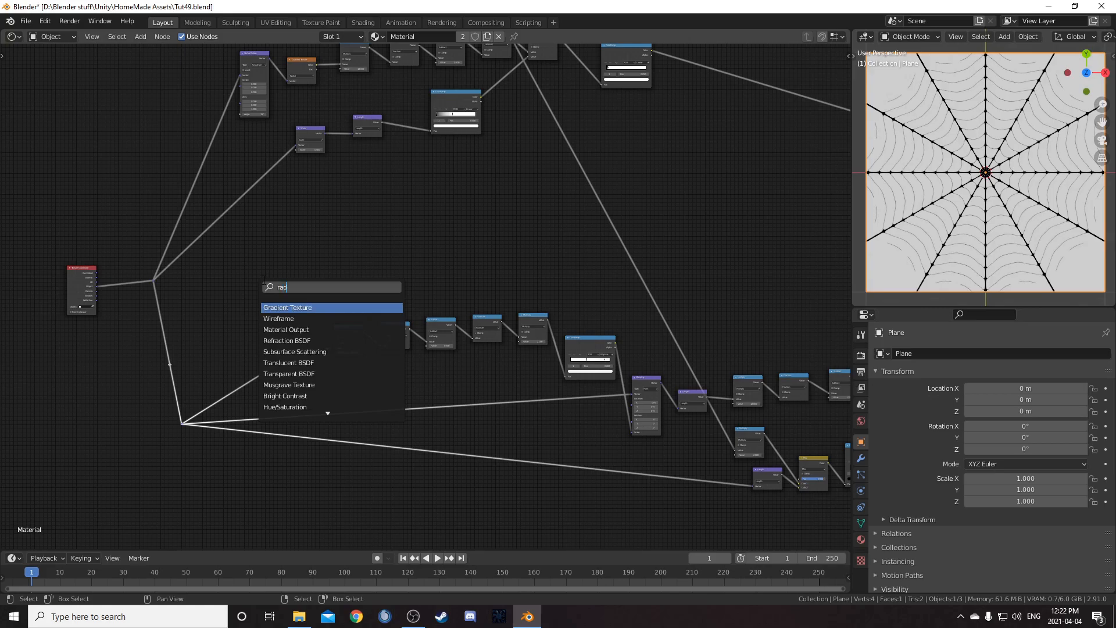
pyautogui.write('i')
pyautogui.press('BackSpace')
pyautogui.press('BackSpace')
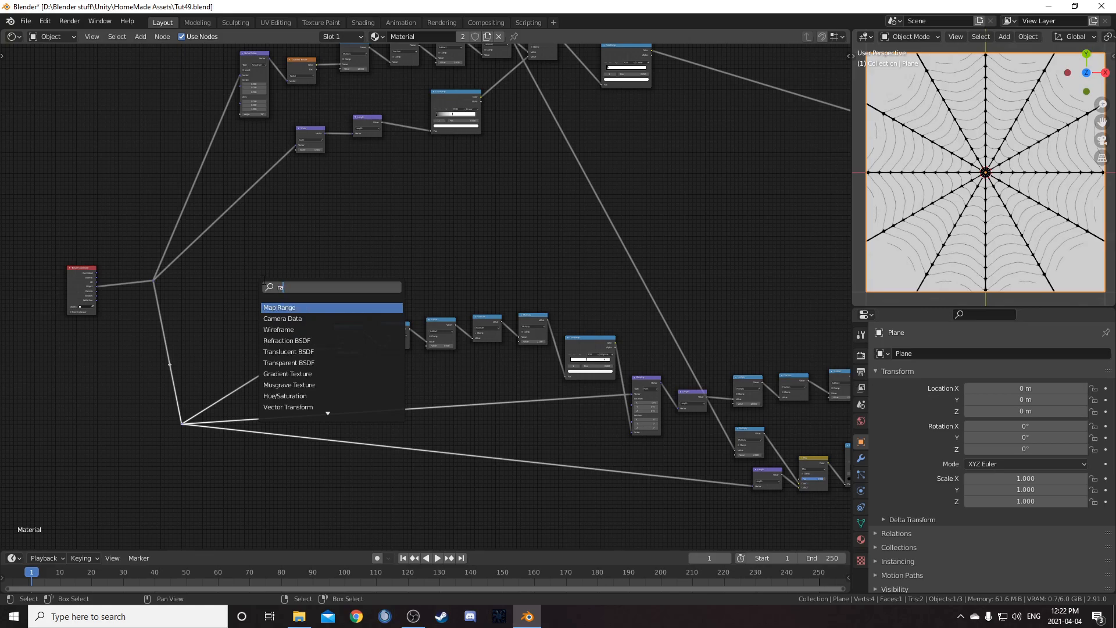
pyautogui.write('d')
pyautogui.press('Return')
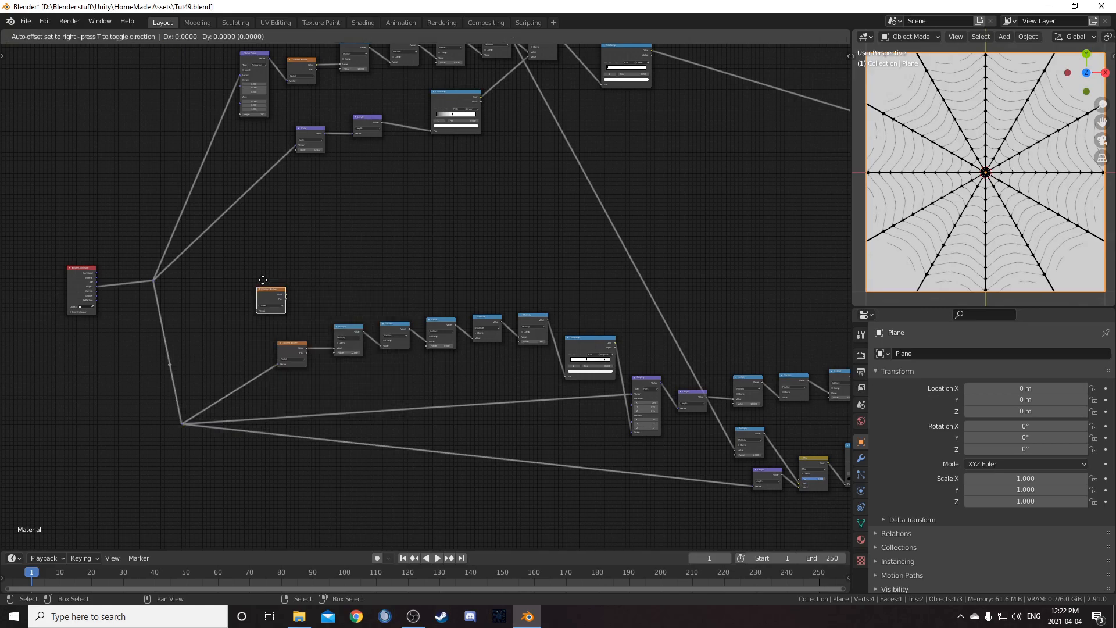
pyautogui.click(264, 279)
pyautogui.scroll(3, 91, 308)
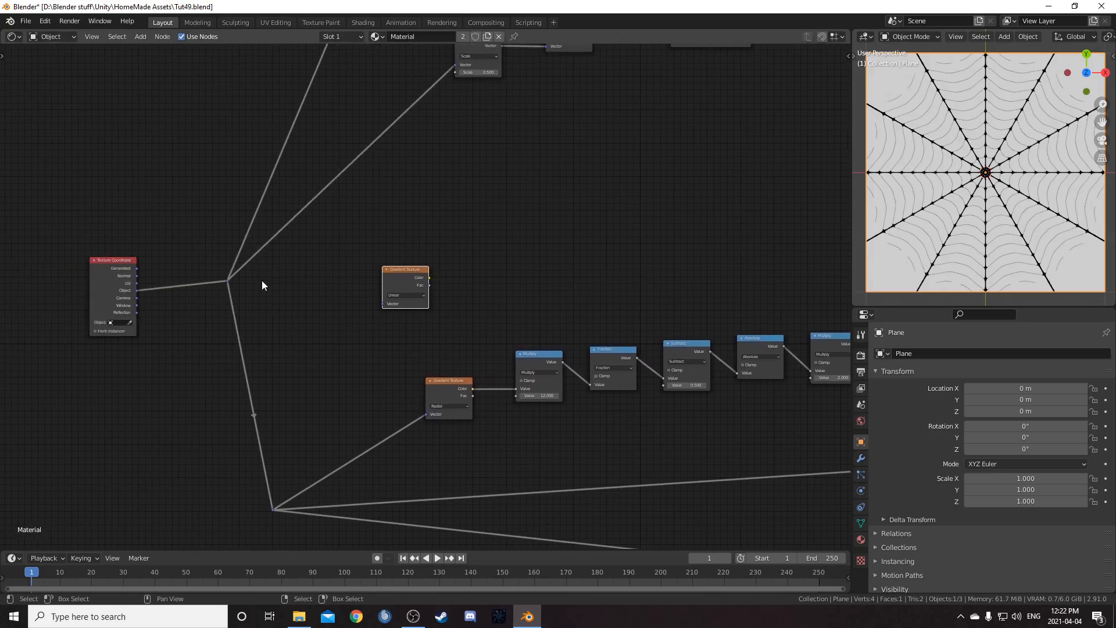
pyautogui.moveTo(228, 282); pyautogui.dragTo(384, 303)
pyautogui.click(404, 295)
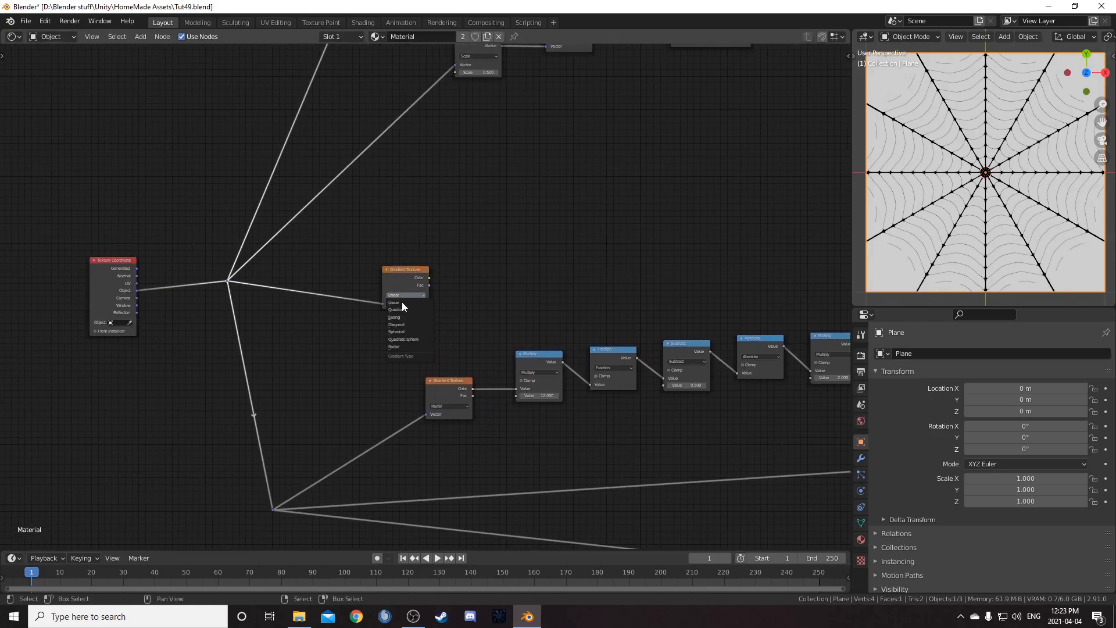
pyautogui.click(409, 347)
pyautogui.keyDown('ctrl'); pyautogui.keyDown('shift'); pyautogui.click(412, 268); pyautogui.keyUp('shift'); pyautogui.keyUp('ctrl')
# Insert a Math node set to Multiply after the new radial Gradient Texture
pyautogui.scroll(2, 510, 312)
pyautogui.moveTo(509, 313); pyautogui.dragTo(459, 311, button='middle')
pyautogui.hotkey('shift', 'a')
pyautogui.click(459, 311)
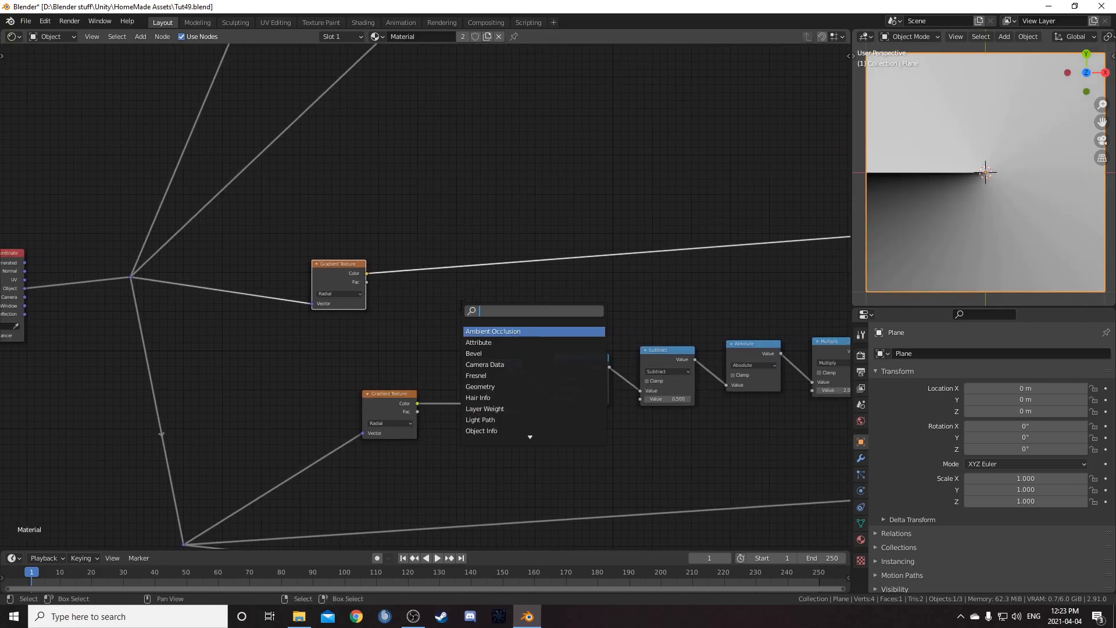
pyautogui.write('add')
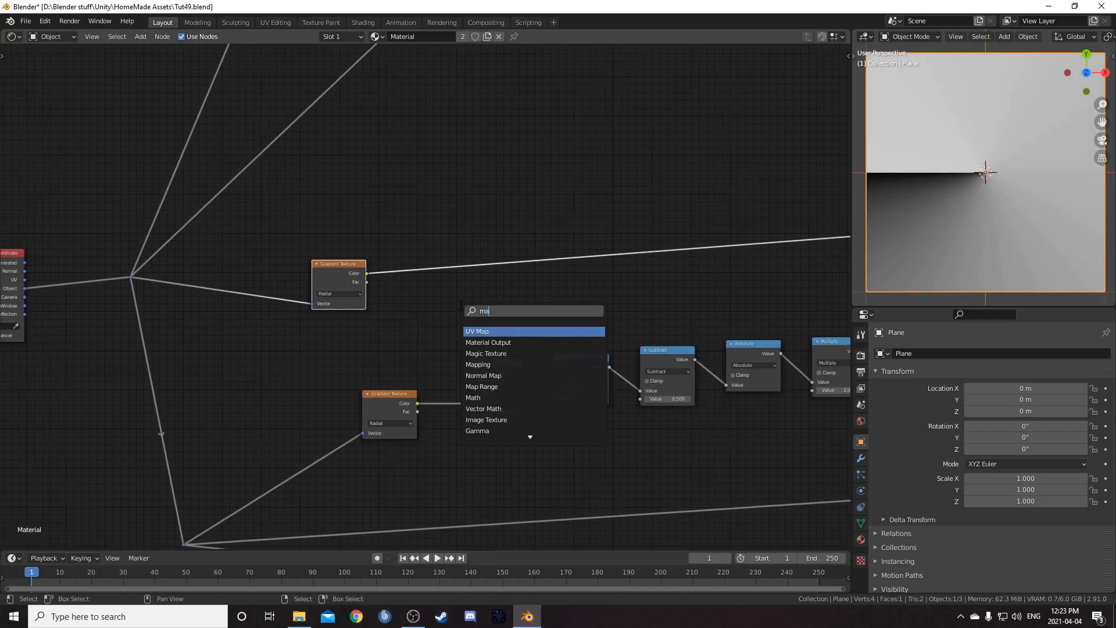
pyautogui.press('Return')
pyautogui.click(423, 219)
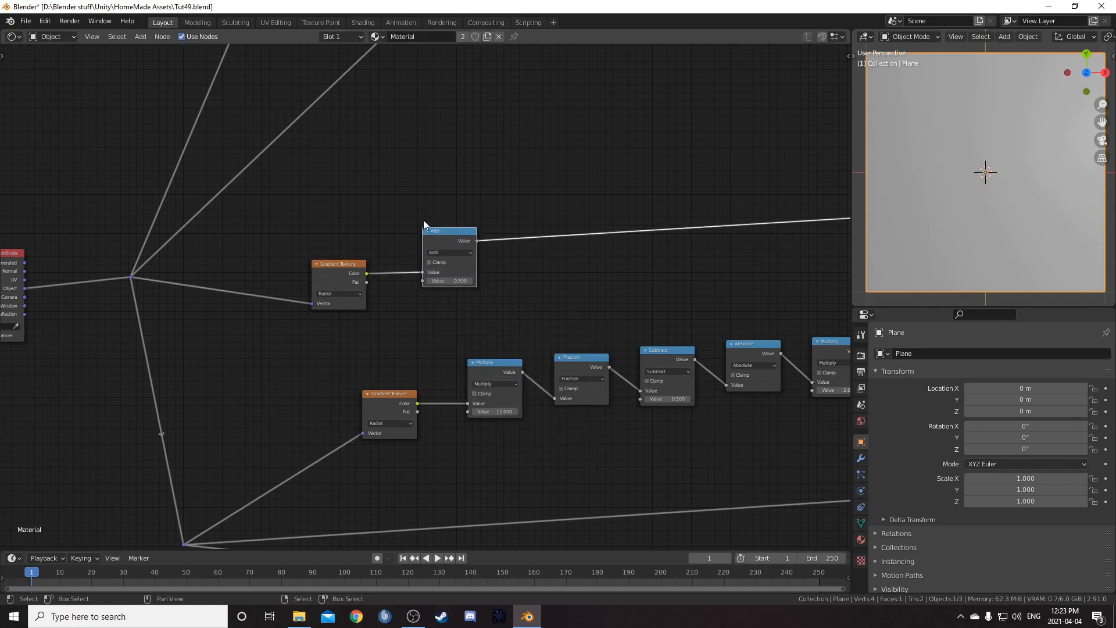
pyautogui.click(448, 252)
pyautogui.click(438, 291)
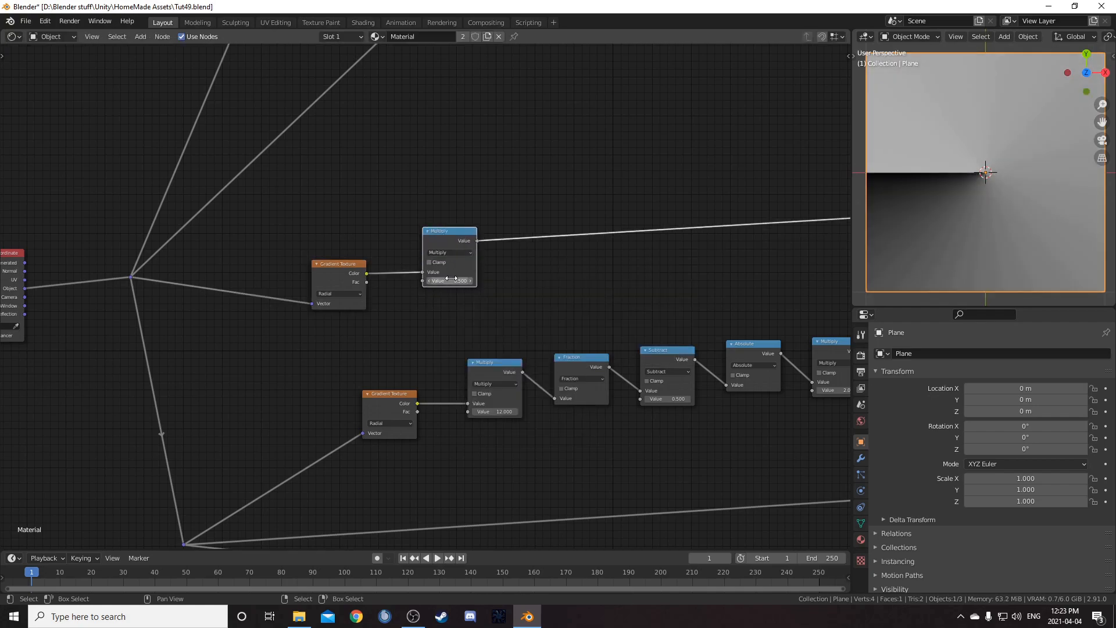
pyautogui.moveTo(459, 245); pyautogui.dragTo(395, 238, button='middle')
# Duplicate the Math node after the Multiply and switch the copy to Snap
pyautogui.hotkey('shift', 'd')
pyautogui.click(499, 232)
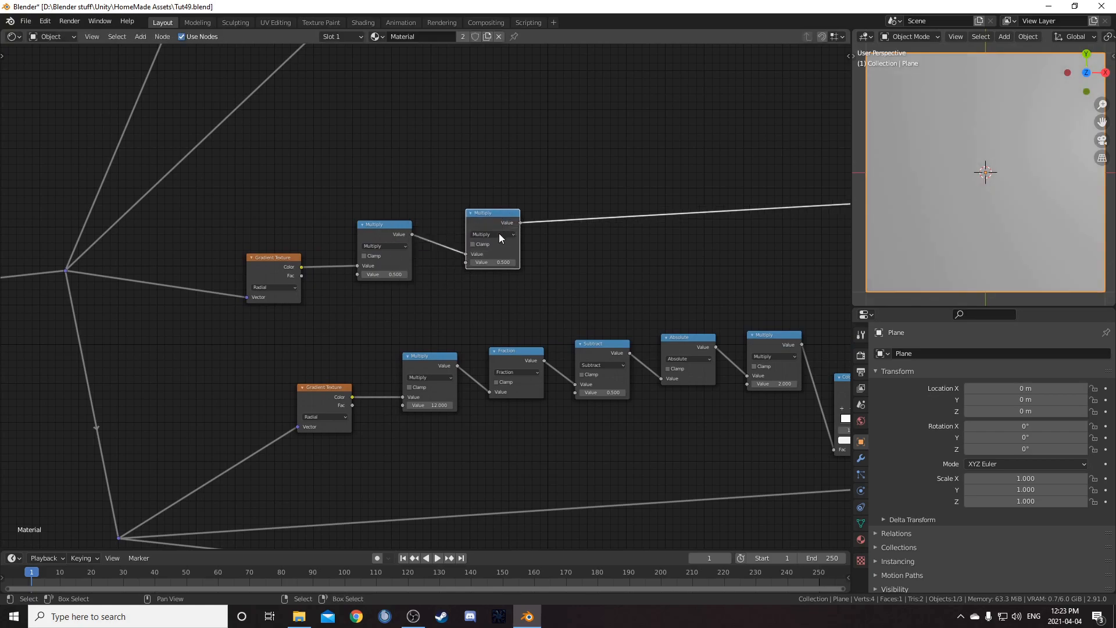
pyautogui.click(501, 236)
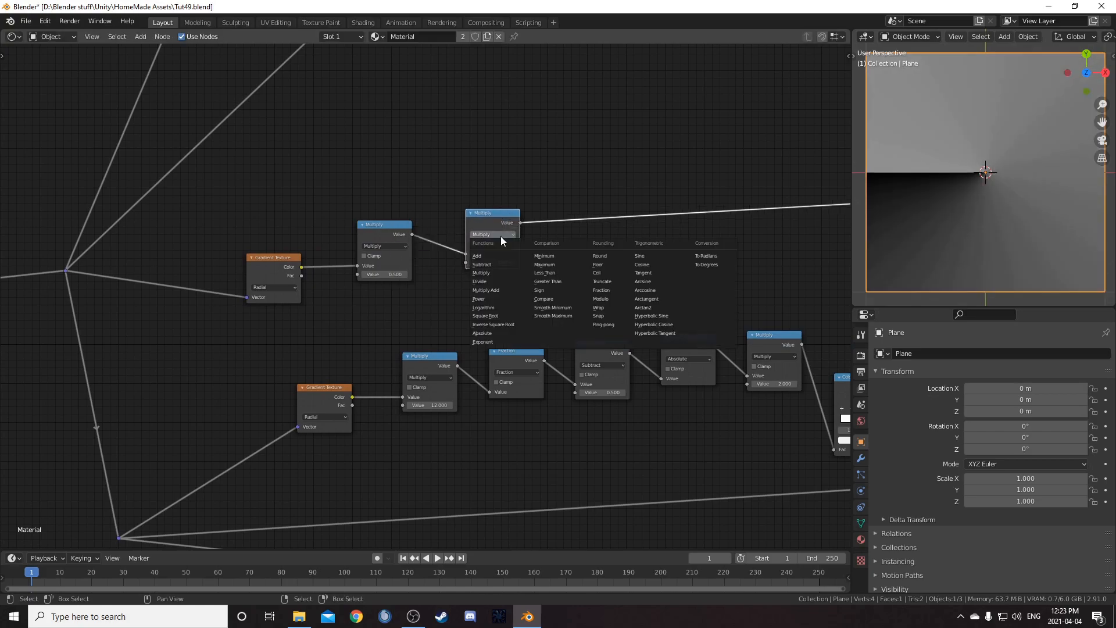
pyautogui.click(611, 315)
pyautogui.moveTo(657, 329); pyautogui.dragTo(579, 315, button='middle')
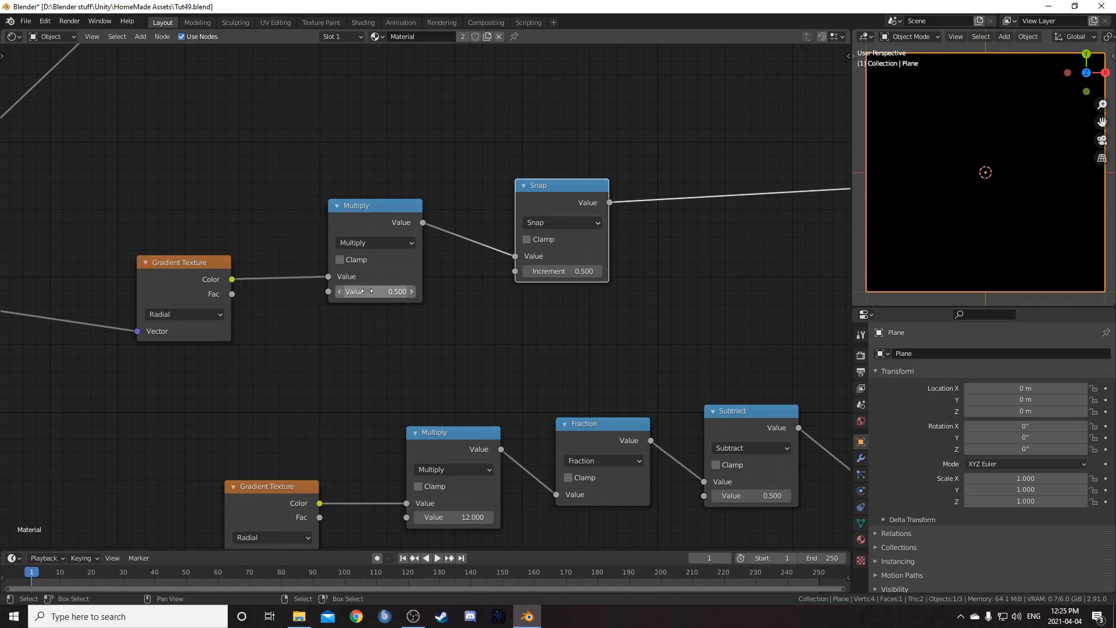
pyautogui.moveTo(364, 207); pyautogui.dragTo(363, 197)
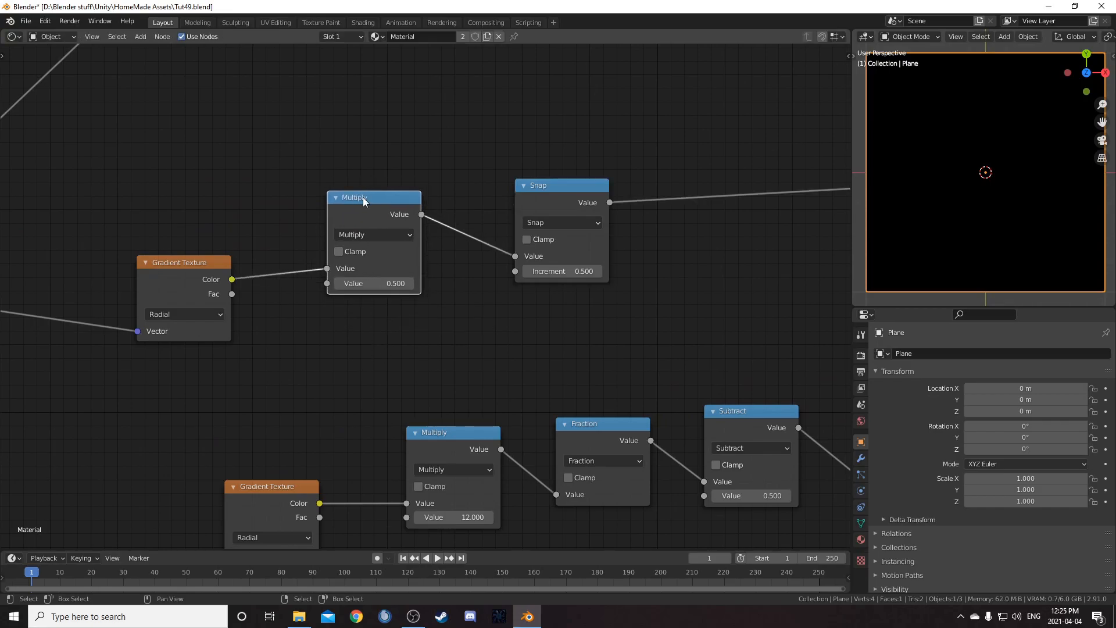
pyautogui.moveTo(533, 191); pyautogui.dragTo(540, 179)
# Set the new Multiply node's value to 12
pyautogui.click(369, 283)
pyautogui.write('12')
pyautogui.press('Return')
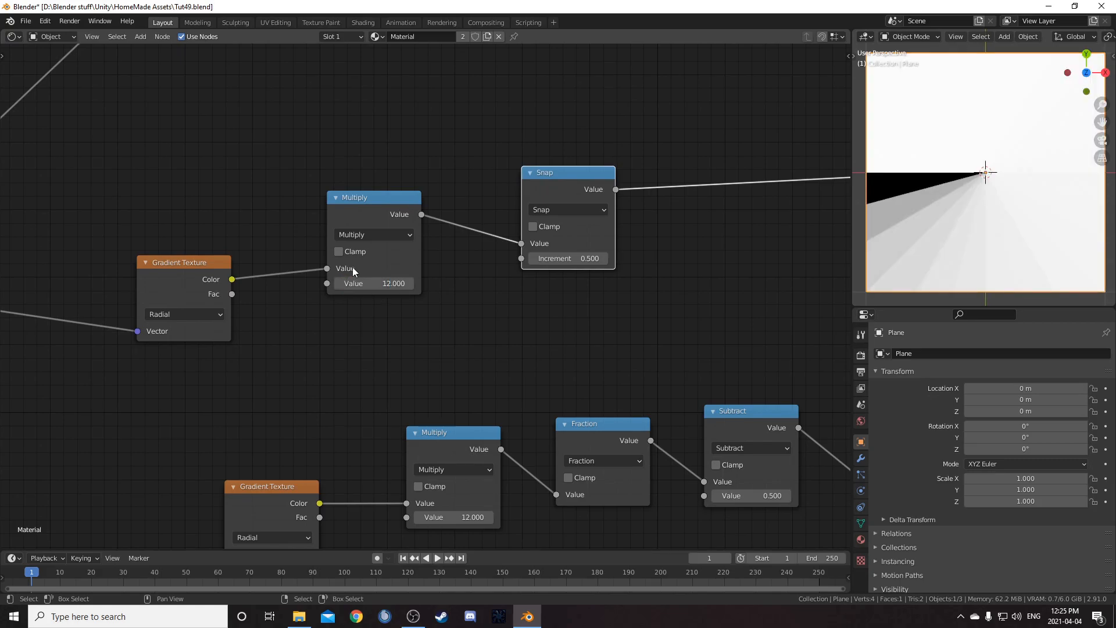
# Set the Snap node's increment to 1
pyautogui.click(559, 258)
pyautogui.write('1')
pyautogui.press('Return')
pyautogui.press('KP_Decimal')
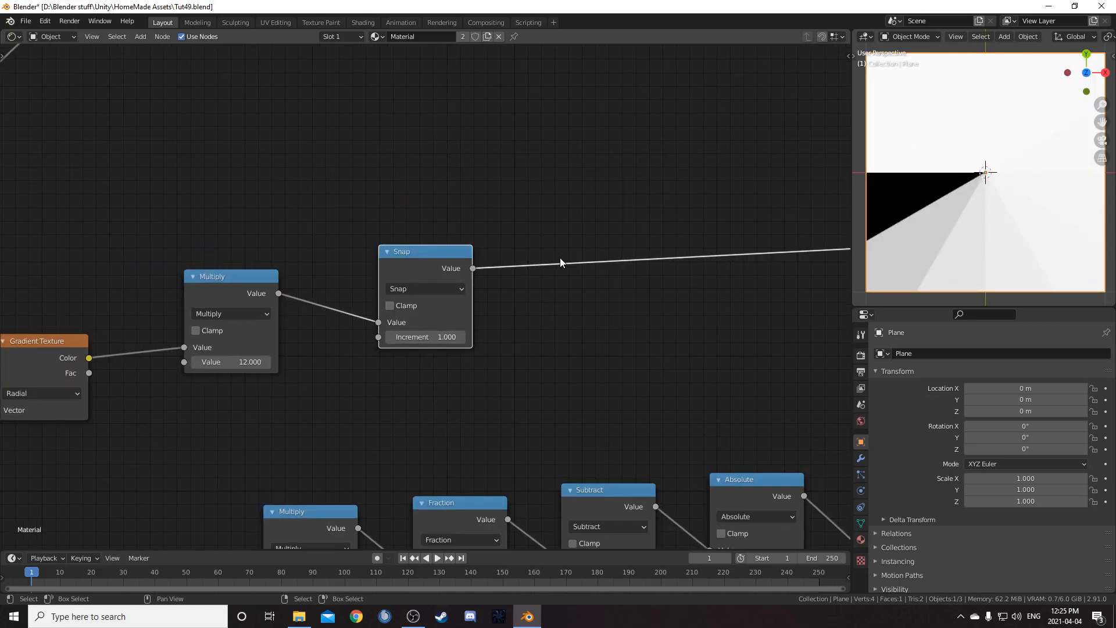
pyautogui.scroll(-3, 559, 257)
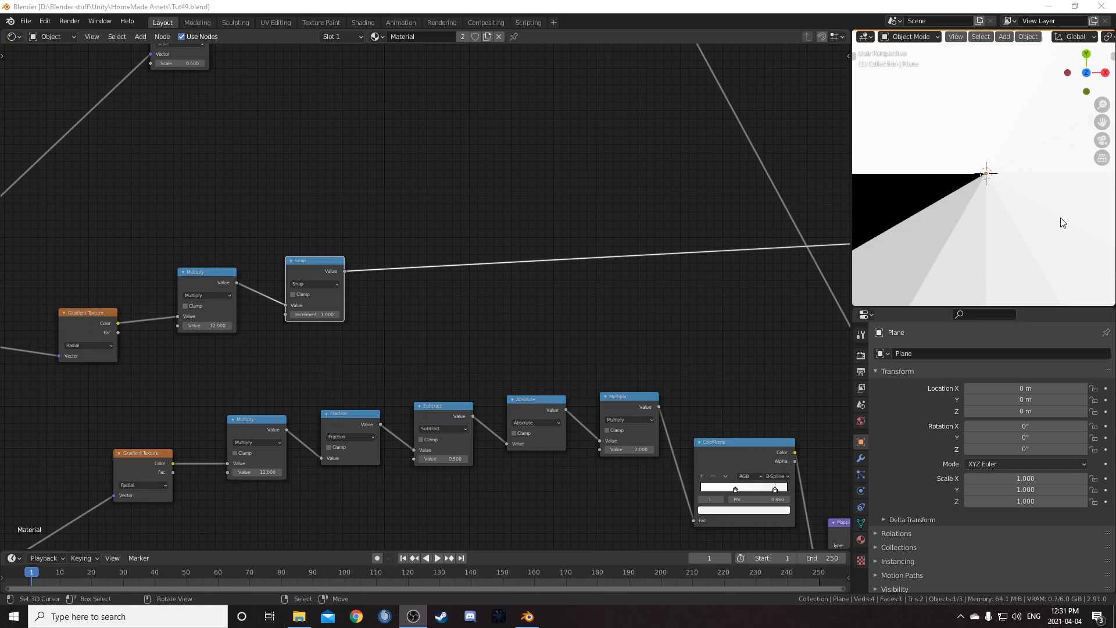
# Insert a 4D White Noise Texture after the Snap node, passing on its Value output
pyautogui.moveTo(478, 325); pyautogui.dragTo(548, 290, button='middle')
pyautogui.hotkey('shift', 'a')
pyautogui.click(538, 294)
pyautogui.write('white')
pyautogui.press('Return')
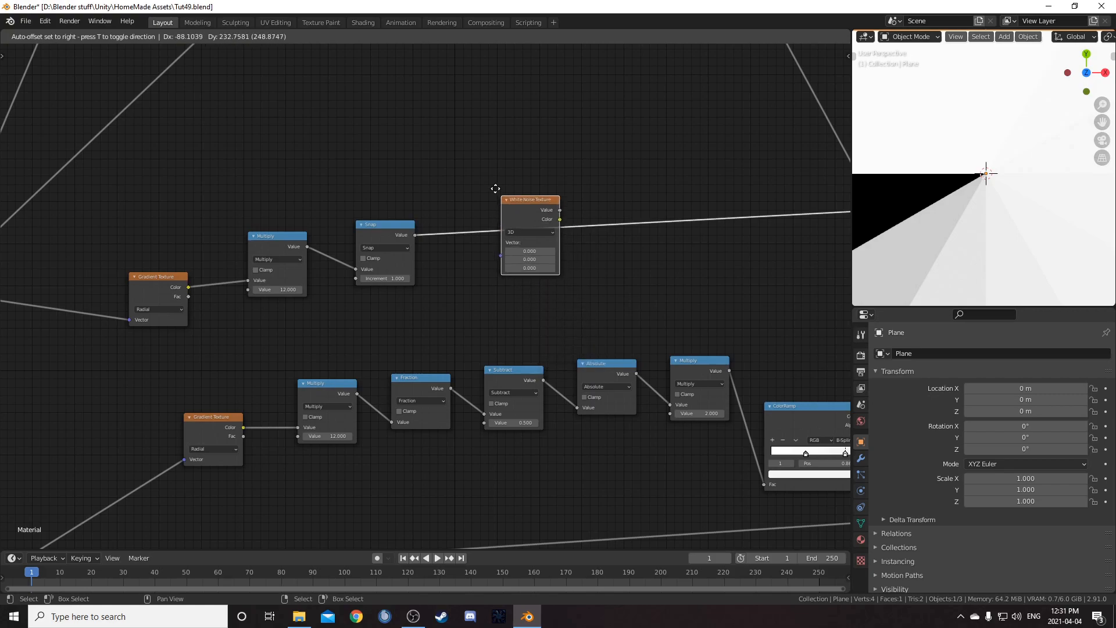
pyautogui.click(480, 176)
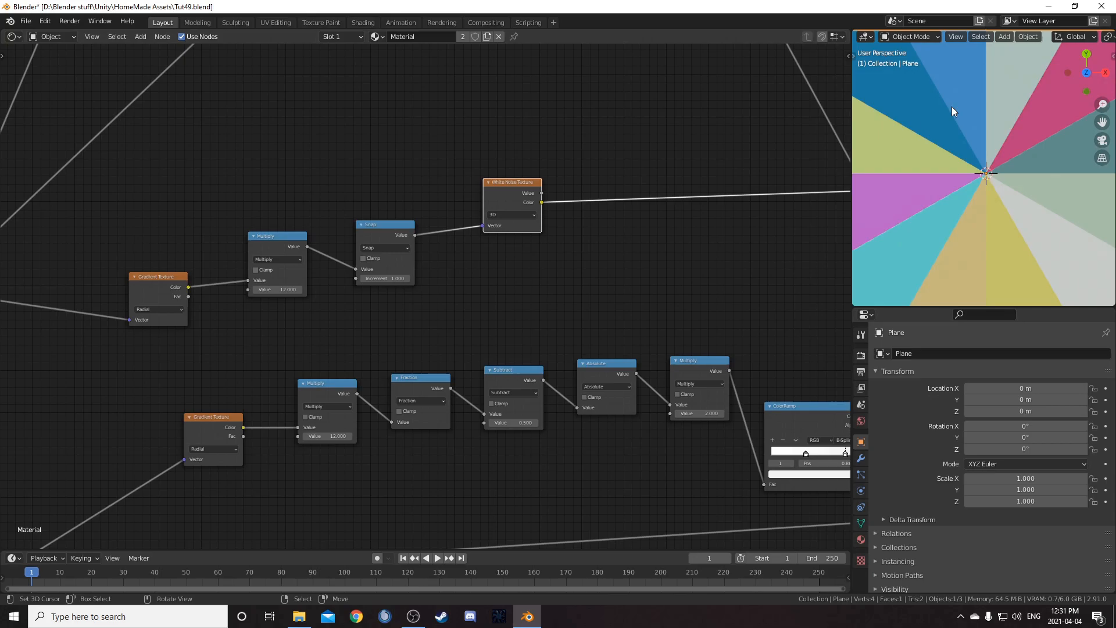
pyautogui.keyDown('ctrl'); pyautogui.keyDown('shift'); pyautogui.click(522, 192); pyautogui.keyUp('shift'); pyautogui.keyUp('ctrl')
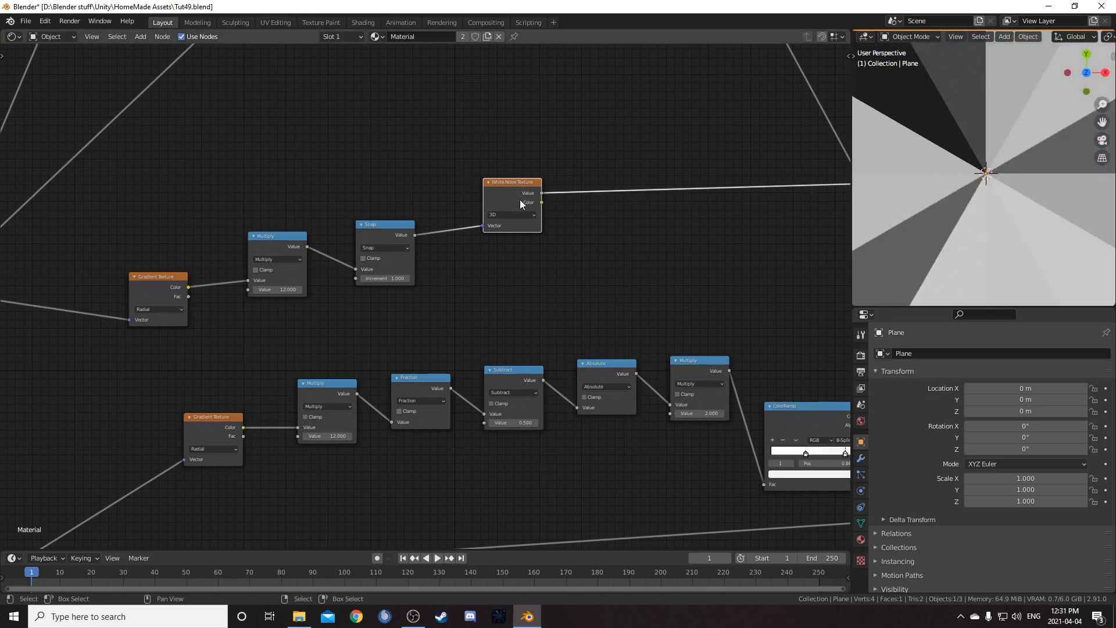
pyautogui.click(516, 215)
pyautogui.click(514, 253)
# Try stepping the noise W value, the 3D option and the Color output on the White Noise node
pyautogui.scroll(2, 540, 261)
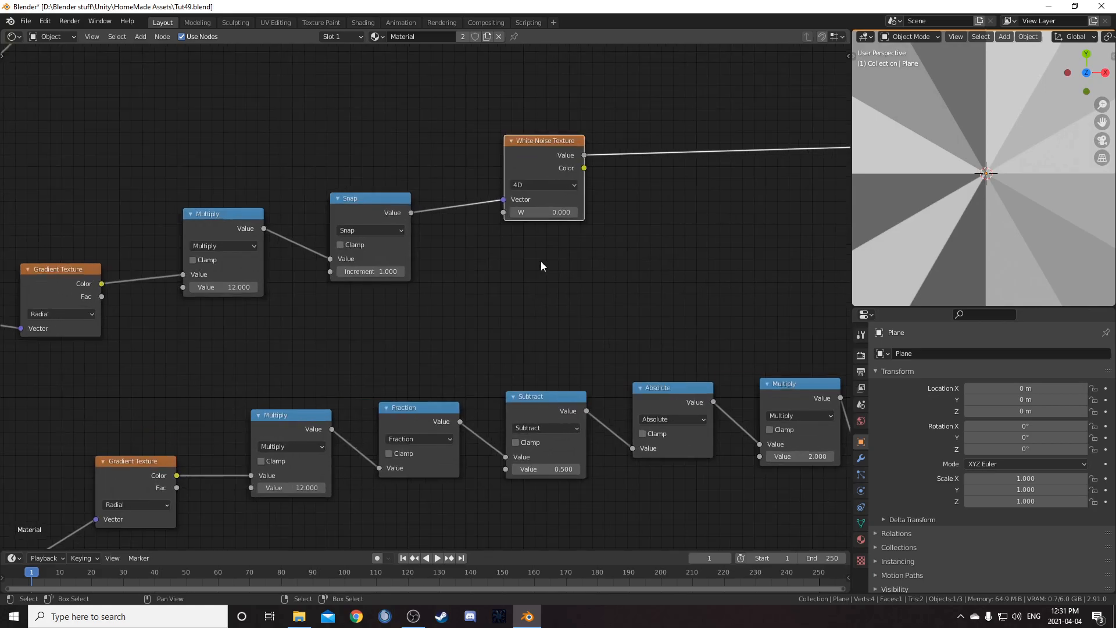
pyautogui.click(510, 250)
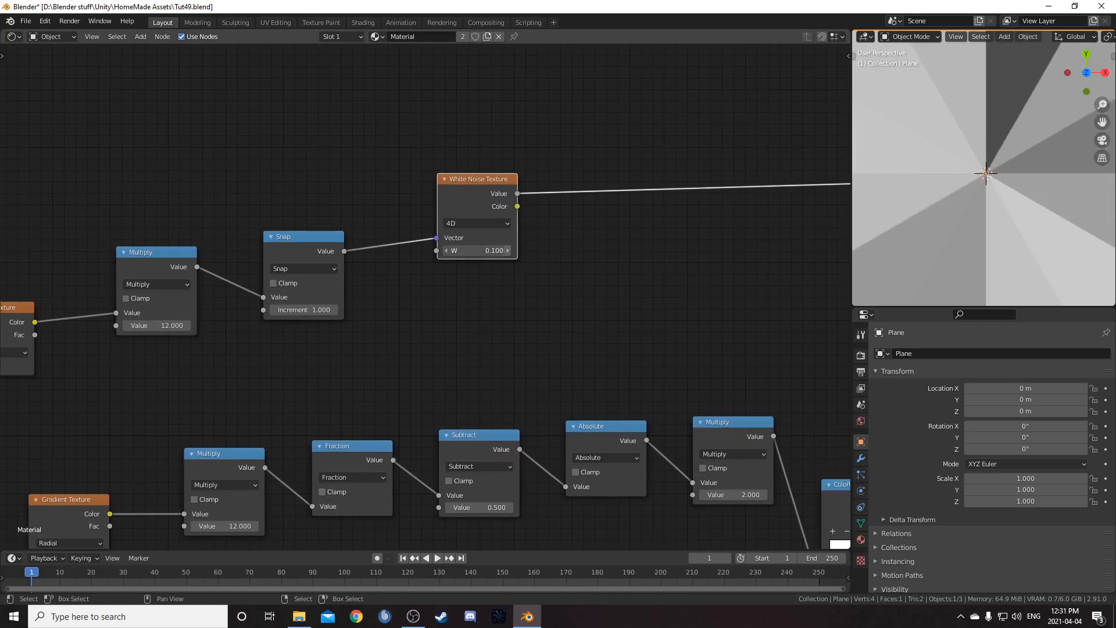
pyautogui.click(511, 250)
pyautogui.click(510, 249)
pyautogui.click(504, 223)
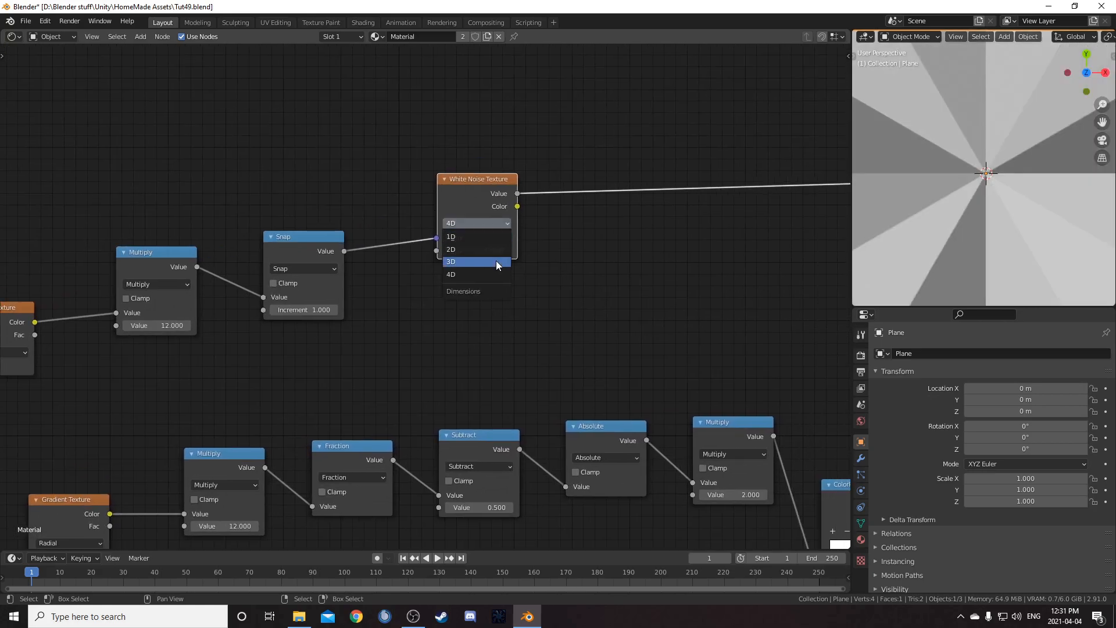
pyautogui.click(496, 263)
pyautogui.keyDown('ctrl'); pyautogui.keyDown('shift'); pyautogui.click(490, 186); pyautogui.keyUp('shift'); pyautogui.keyUp('ctrl')
pyautogui.click(509, 252)
pyautogui.click(510, 252)
pyautogui.click(509, 252)
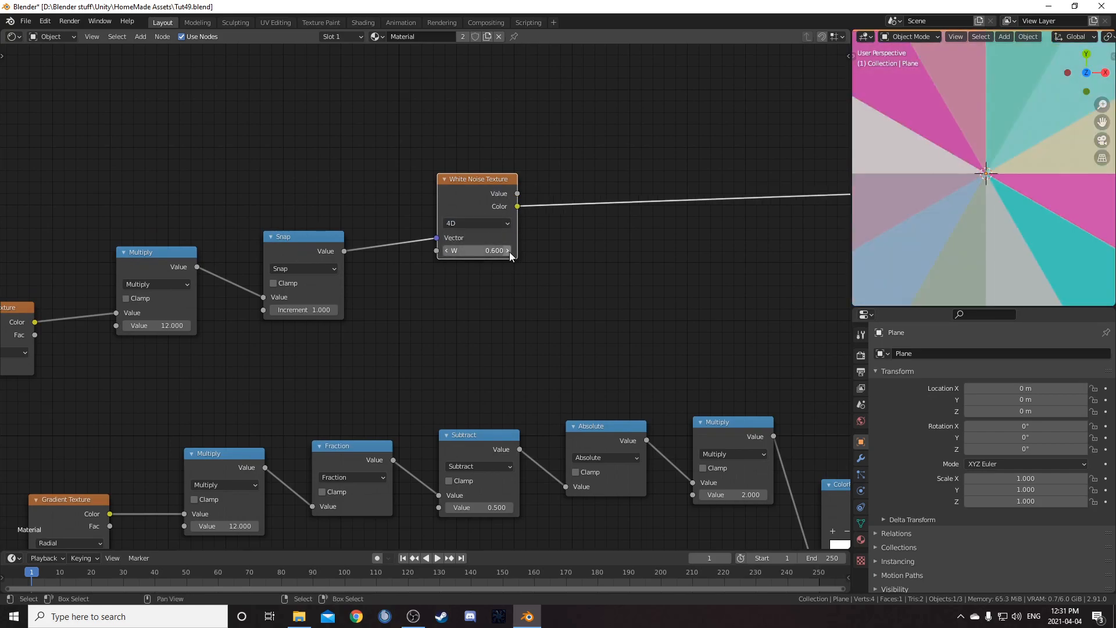
pyautogui.click(510, 253)
pyautogui.click(509, 251)
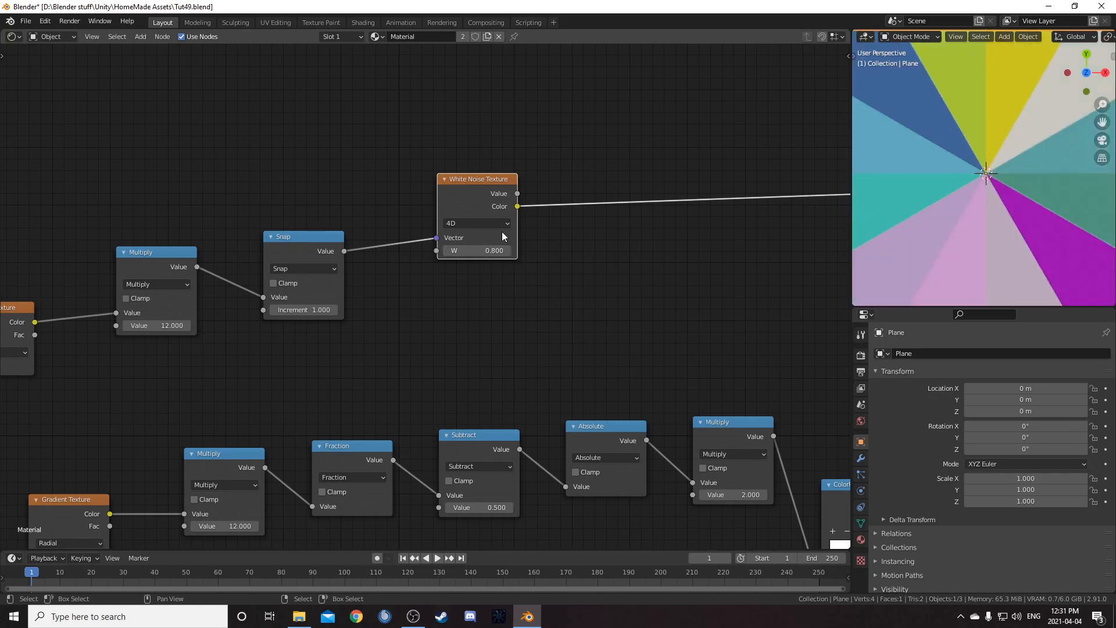
# Use the White Noise Value output and set its W to 0.4
pyautogui.keyDown('ctrl'); pyautogui.keyDown('shift'); pyautogui.click(497, 179); pyautogui.keyUp('shift'); pyautogui.keyUp('ctrl')
pyautogui.click(482, 249)
pyautogui.write('.4')
pyautogui.press('Return')
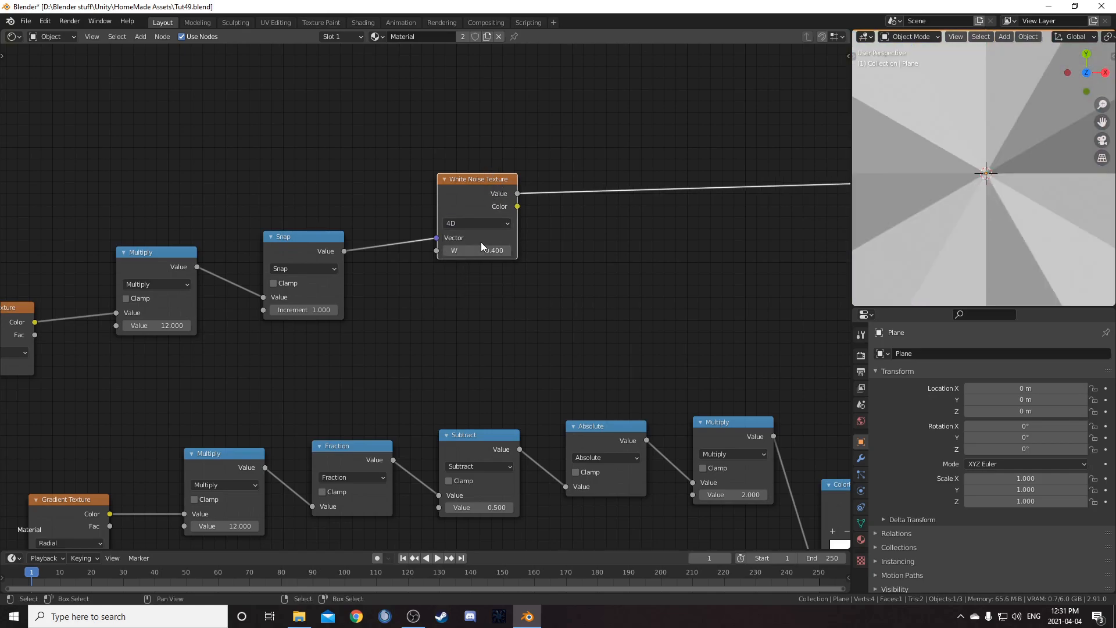
pyautogui.scroll(-3, 480, 236)
pyautogui.moveTo(506, 323); pyautogui.dragTo(507, 328, button='middle')
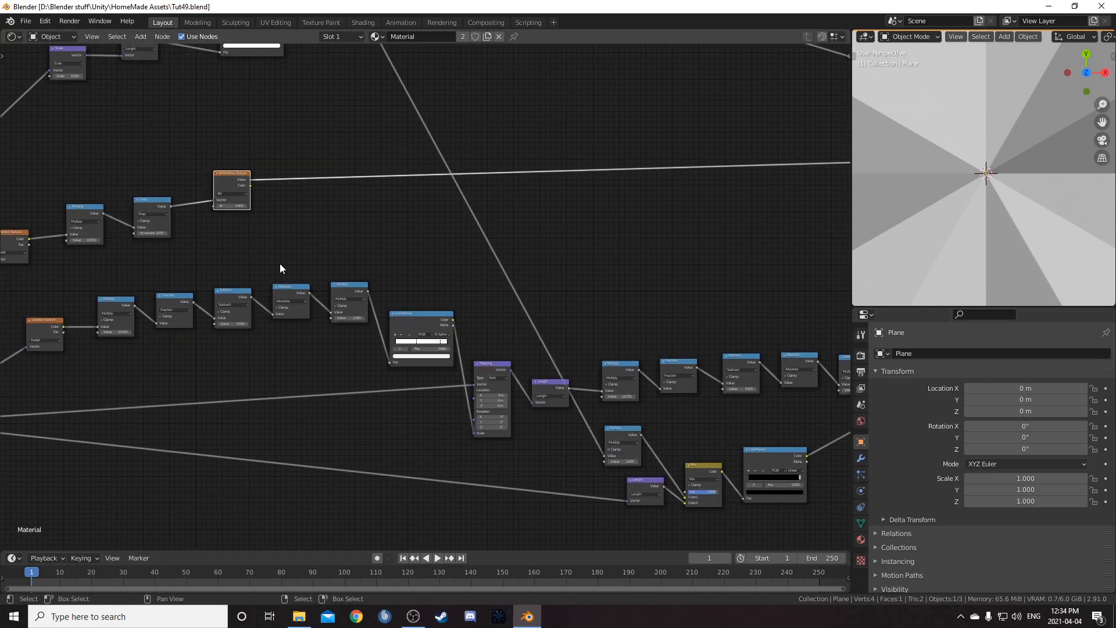
# Link the White Noise Value output into the Multiply node following the Length node in the lower chain
pyautogui.moveTo(279, 264); pyautogui.dragTo(238, 229, button='middle')
pyautogui.scroll(3, 174, 152)
pyautogui.moveTo(152, 105); pyautogui.dragTo(601, 379)
pyautogui.scroll(-5, 548, 378)
pyautogui.moveTo(616, 321)
pyautogui.mouseDown(button='middle')
pyautogui.moveTo(572, 311)
pyautogui.moveTo(363, 341)
pyautogui.mouseUp(button='middle')
pyautogui.moveTo(556, 222); pyautogui.dragTo(601, 272, button='middle')
pyautogui.keyDown('ctrl'); pyautogui.keyDown('shift'); pyautogui.click(726, 125); pyautogui.keyUp('shift'); pyautogui.keyUp('ctrl')
pyautogui.moveTo(324, 242); pyautogui.dragTo(384, 243, button='middle')
pyautogui.scroll(-4, 953, 187)
pyautogui.scroll(2, 953, 187)
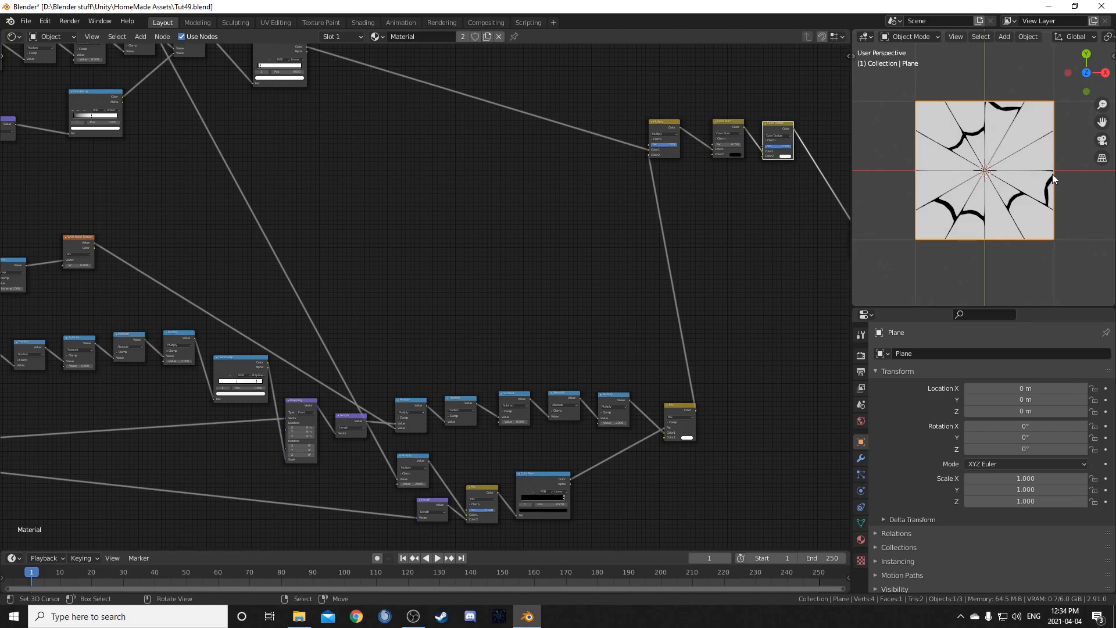
pyautogui.scroll(3, 175, 343)
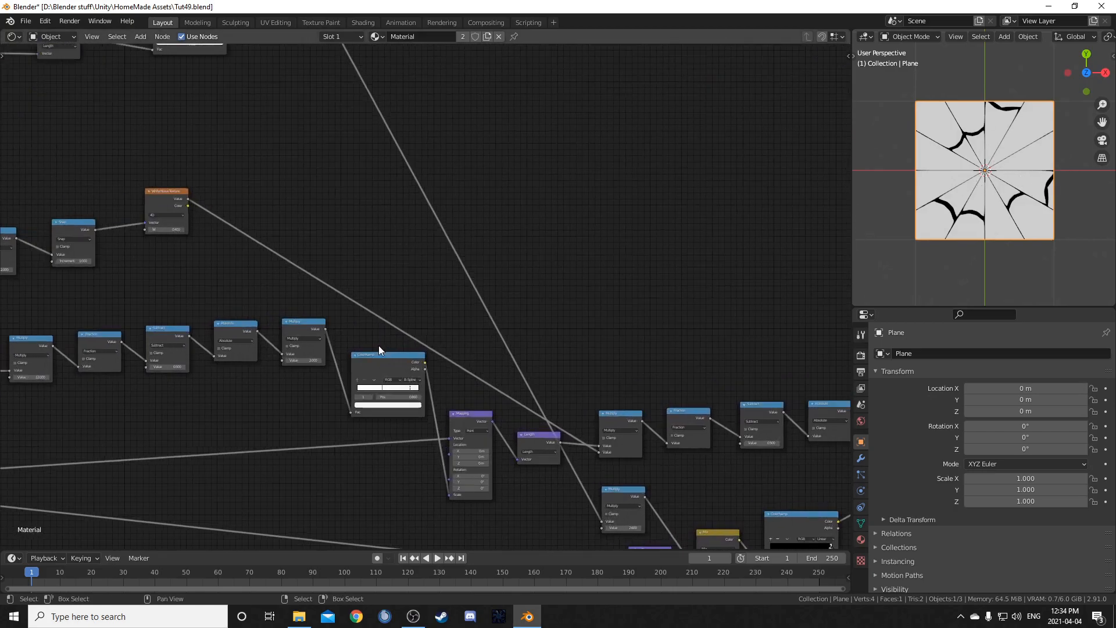
# Insert a ColorRamp node on the link between the White Noise Texture and that Multiply node
pyautogui.hotkey('shift', 'a')
pyautogui.click(302, 252)
pyautogui.write('color ramp')
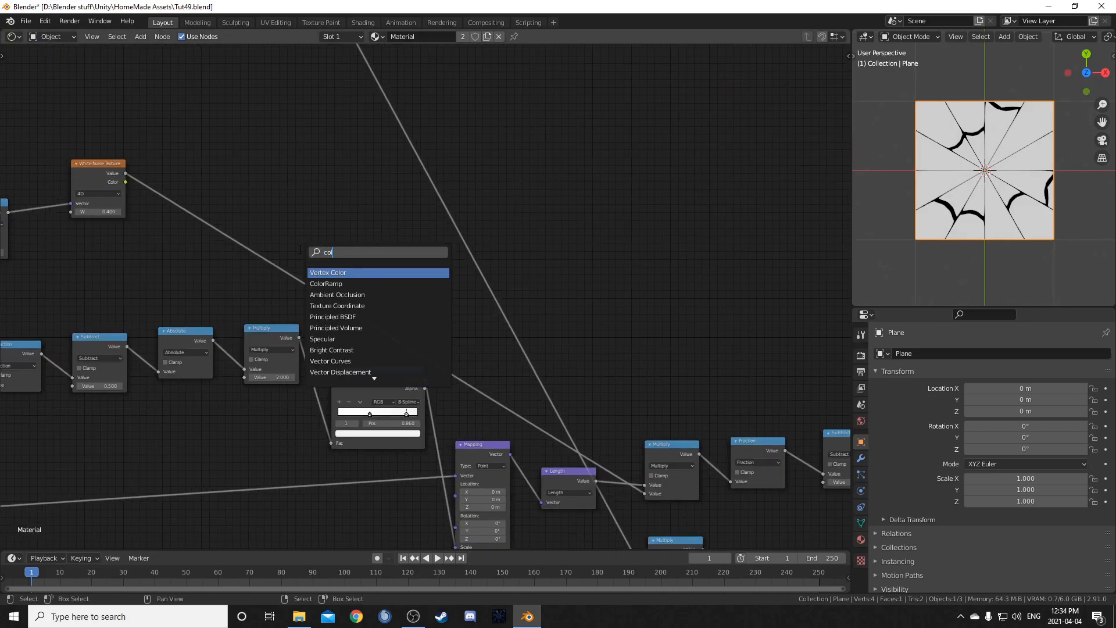
pyautogui.press('Return')
pyautogui.click(288, 229)
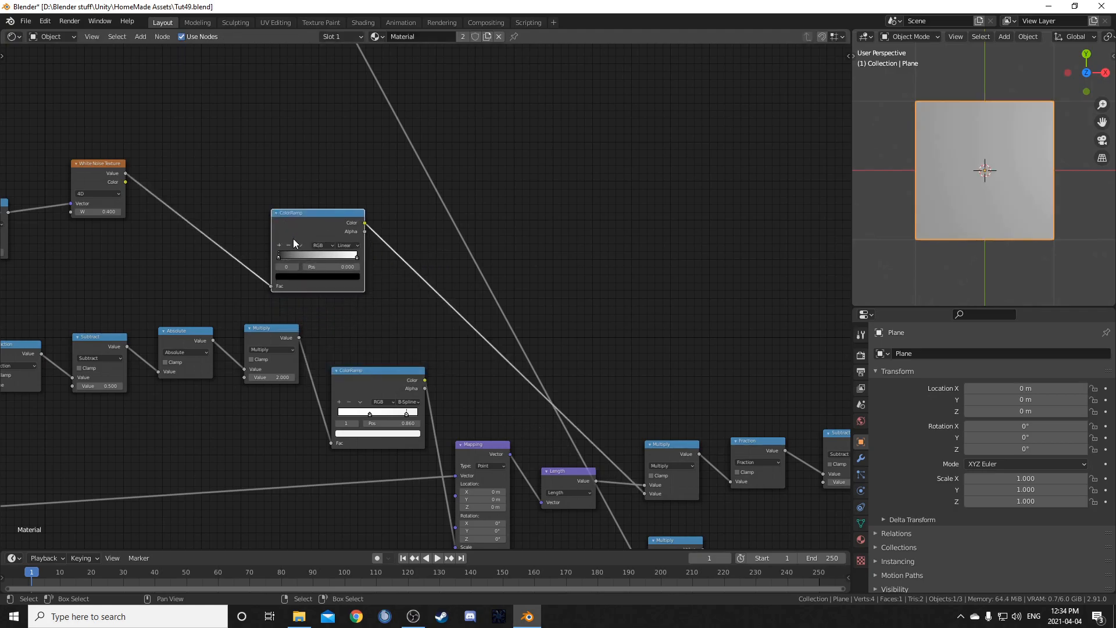
# Insert a Math node after the new ColorRamp, on its Color output link
pyautogui.scroll(2, 346, 294)
pyautogui.hotkey('shift', 'a')
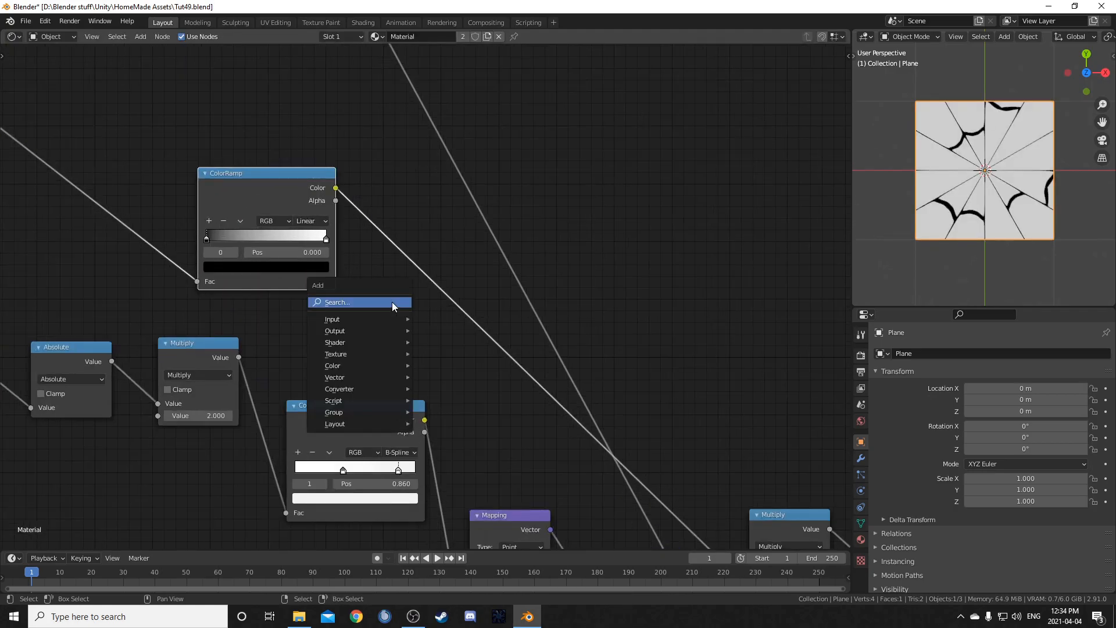
pyautogui.write('math')
pyautogui.press('Return')
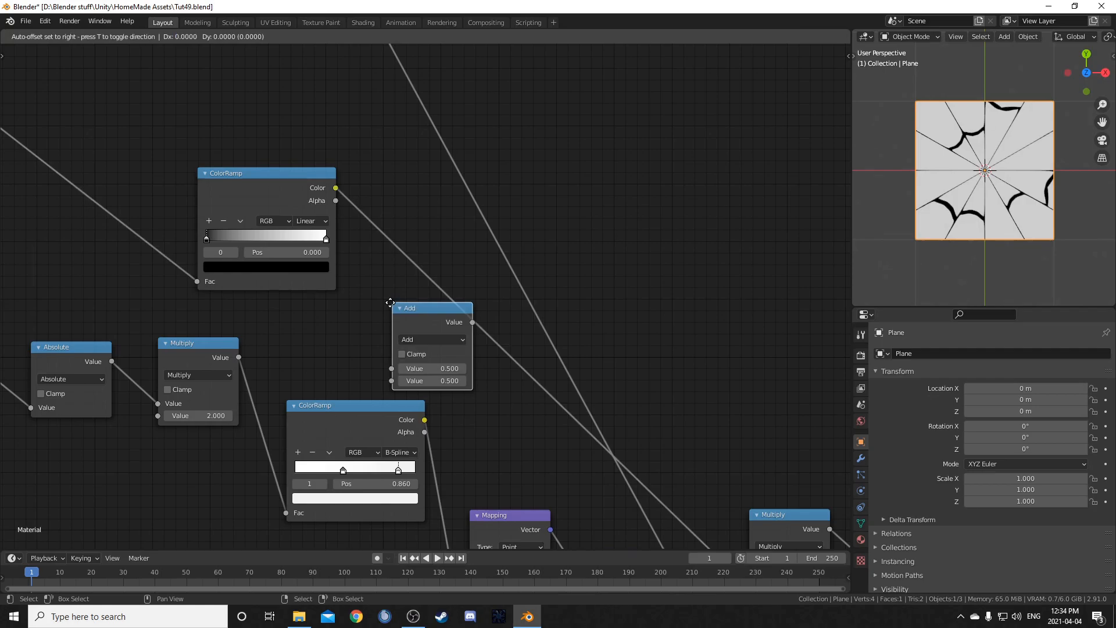
pyautogui.click(388, 251)
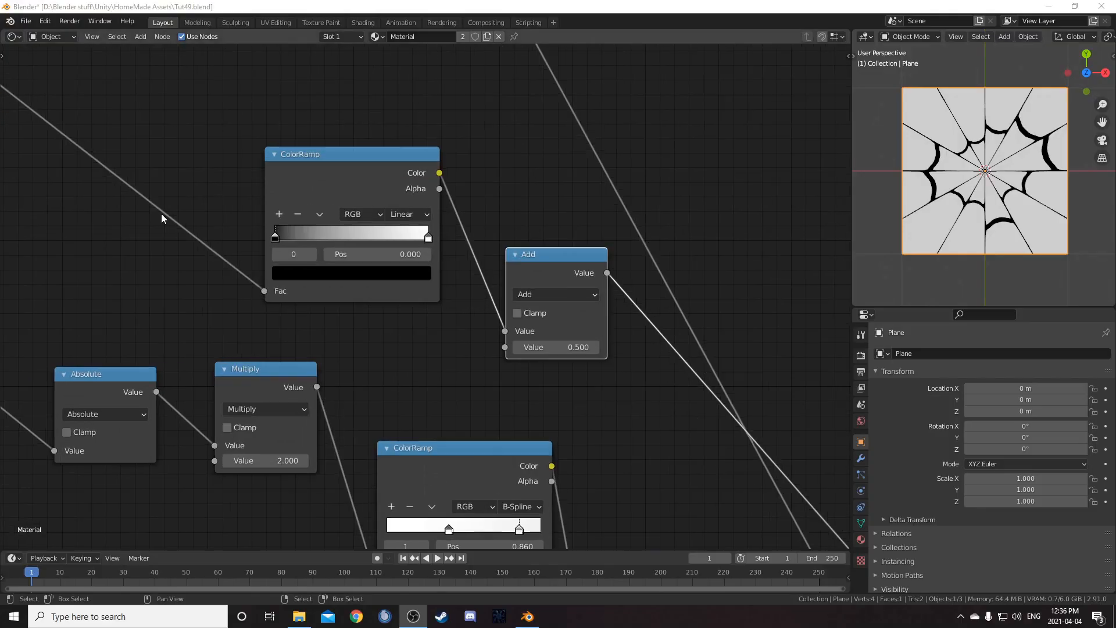
# Set the new ColorRamp's black stop to a grey with value 0.55
pyautogui.scroll(1, 381, 256)
pyautogui.moveTo(381, 256); pyautogui.dragTo(482, 238, button='middle')
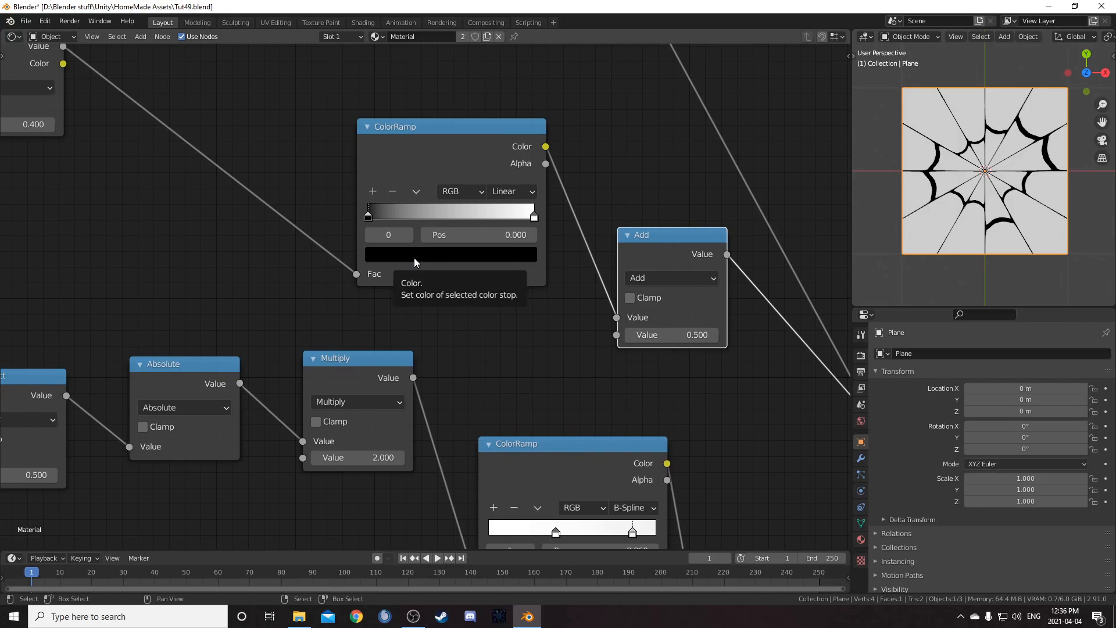
pyautogui.click(414, 257)
pyautogui.click(444, 217)
pyautogui.write('0.55')
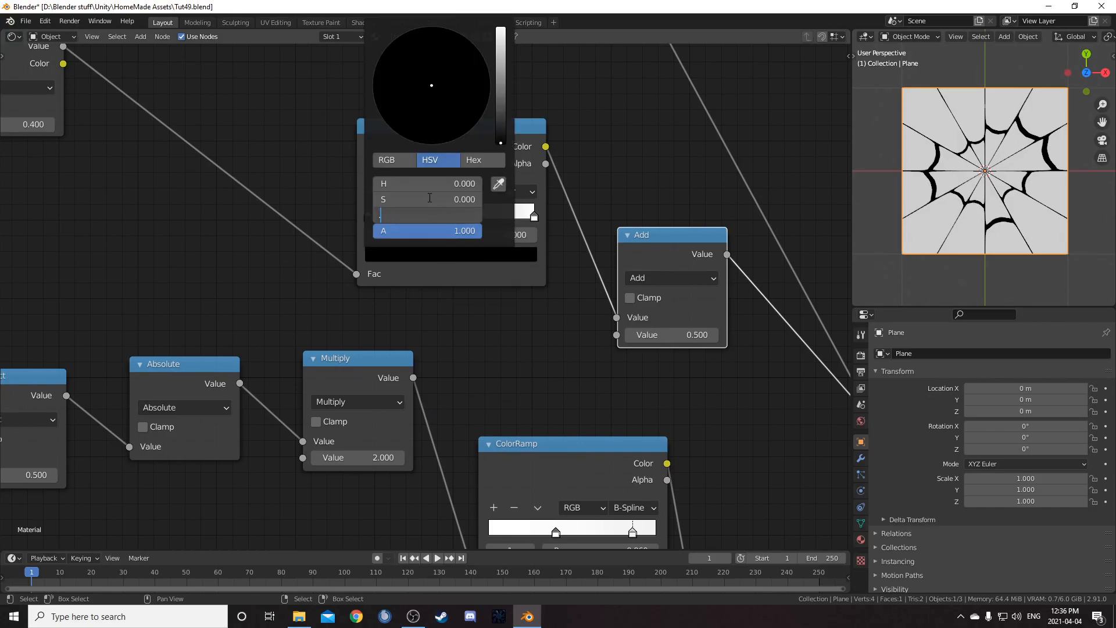
pyautogui.press('Return')
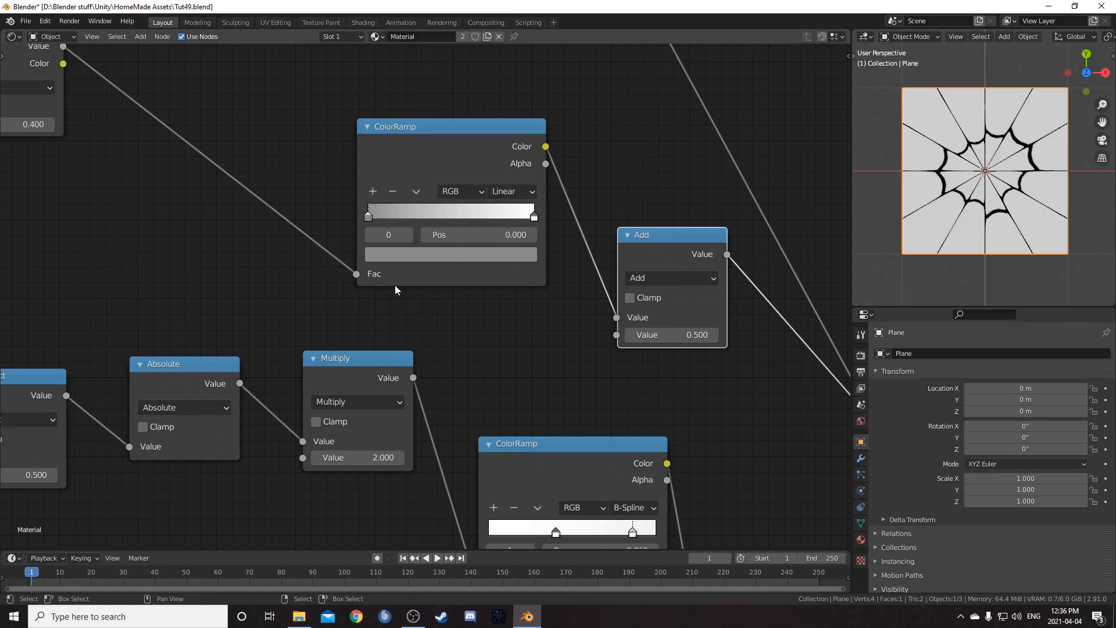
# Switch the Math node to Multiply and set its second value to 7
pyautogui.moveTo(425, 289); pyautogui.dragTo(401, 326, button='middle')
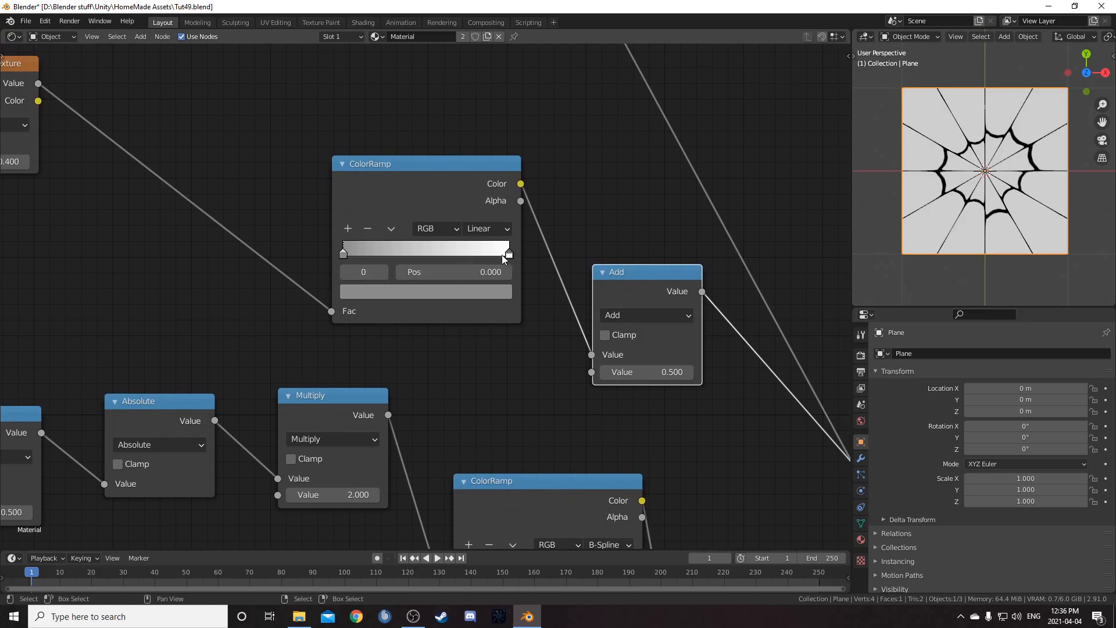
pyautogui.moveTo(576, 283); pyautogui.dragTo(404, 281, button='middle')
pyautogui.click(486, 311)
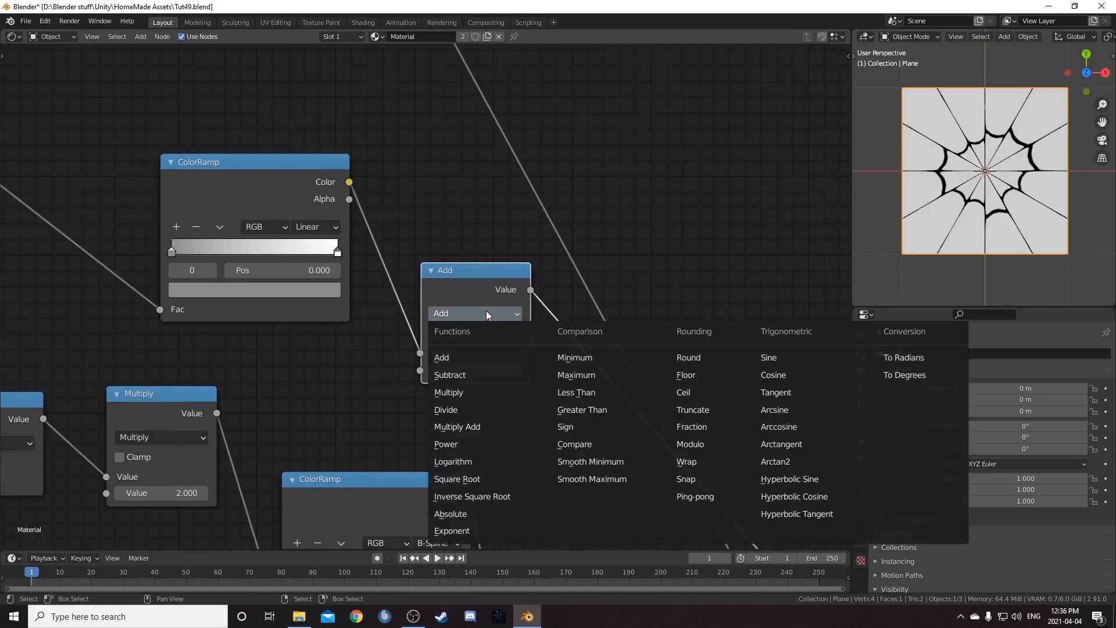
pyautogui.click(472, 392)
pyautogui.moveTo(486, 375); pyautogui.dragTo(552, 375)
pyautogui.click(497, 371)
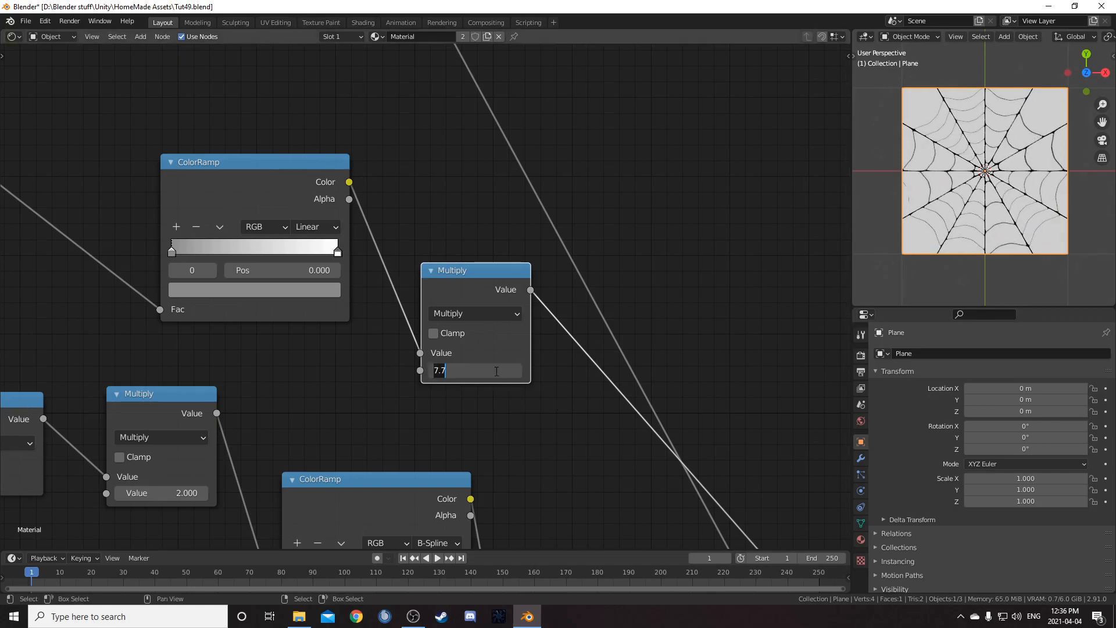
pyautogui.write('7')
pyautogui.press('Return')
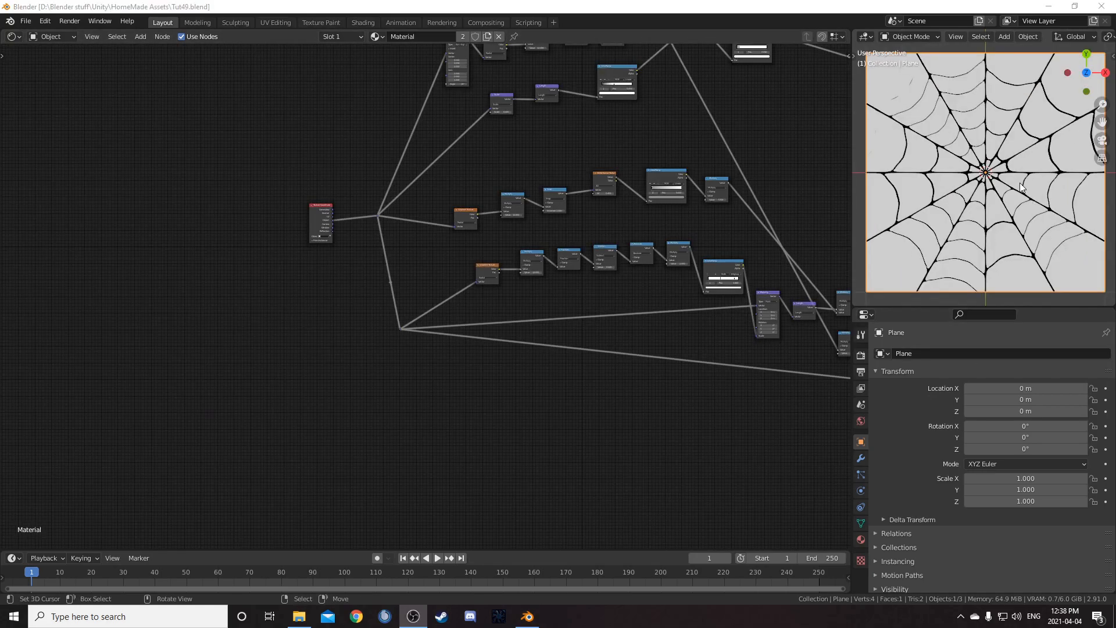
pyautogui.scroll(-1, 1017, 186)
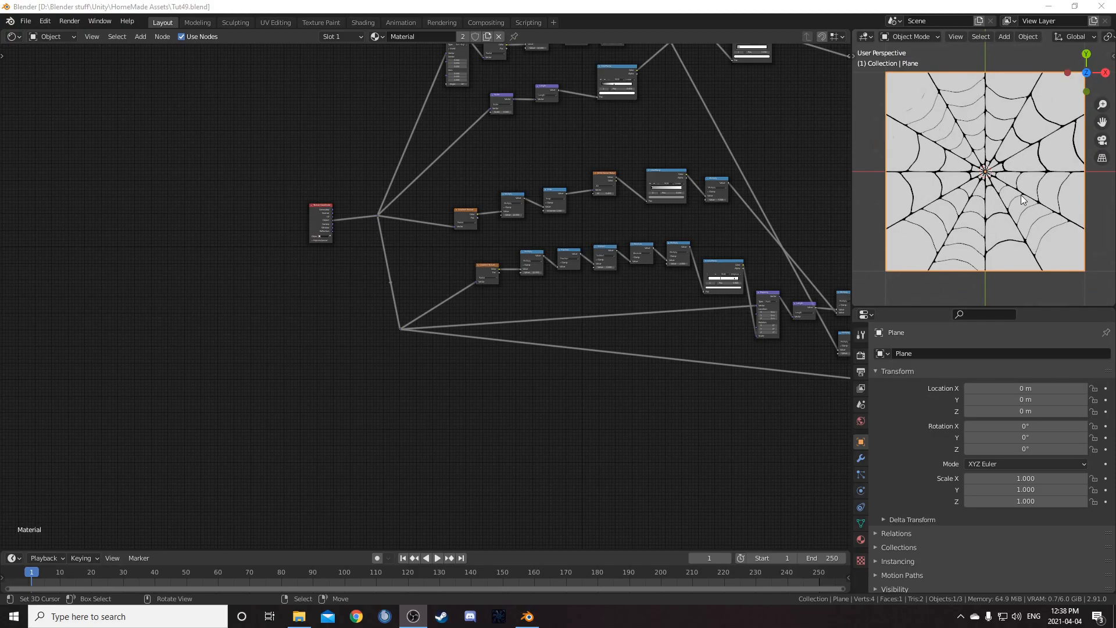
# Scale the plane's mesh up by about 3.05 in Edit Mode, then return to Object Mode
pyautogui.press('Tab')
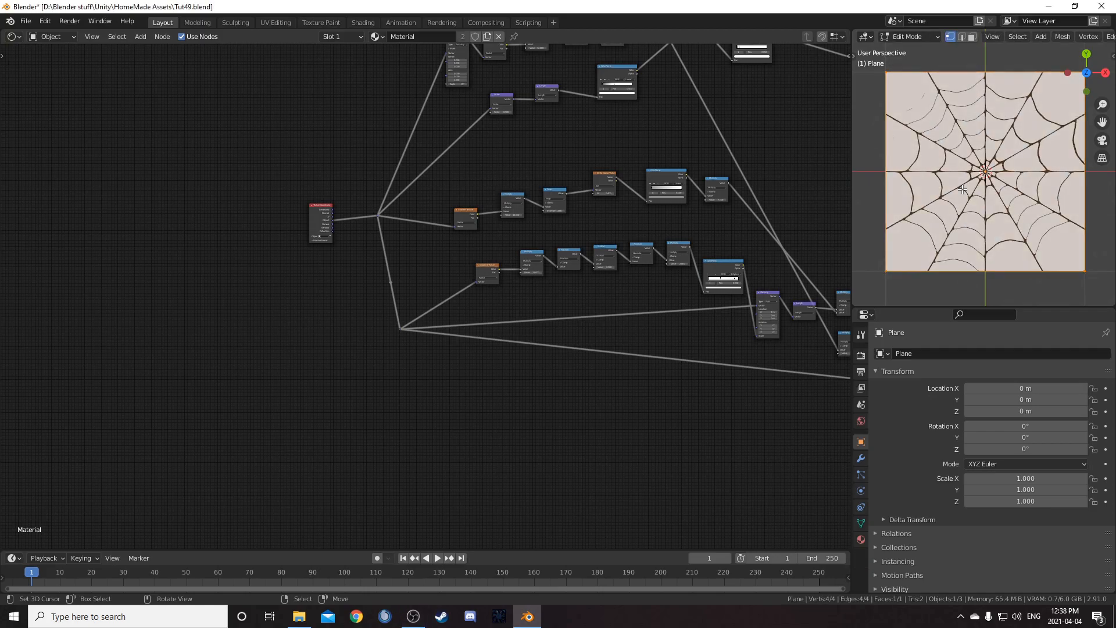
pyautogui.scroll(-3, 988, 220)
pyautogui.press('s')
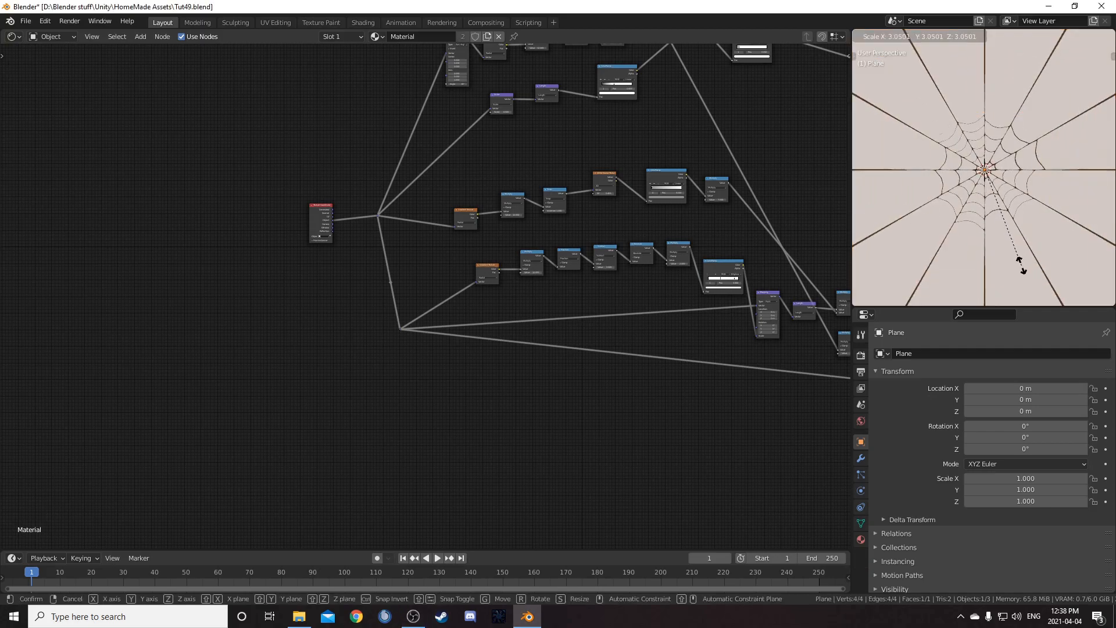
pyautogui.click(999, 233)
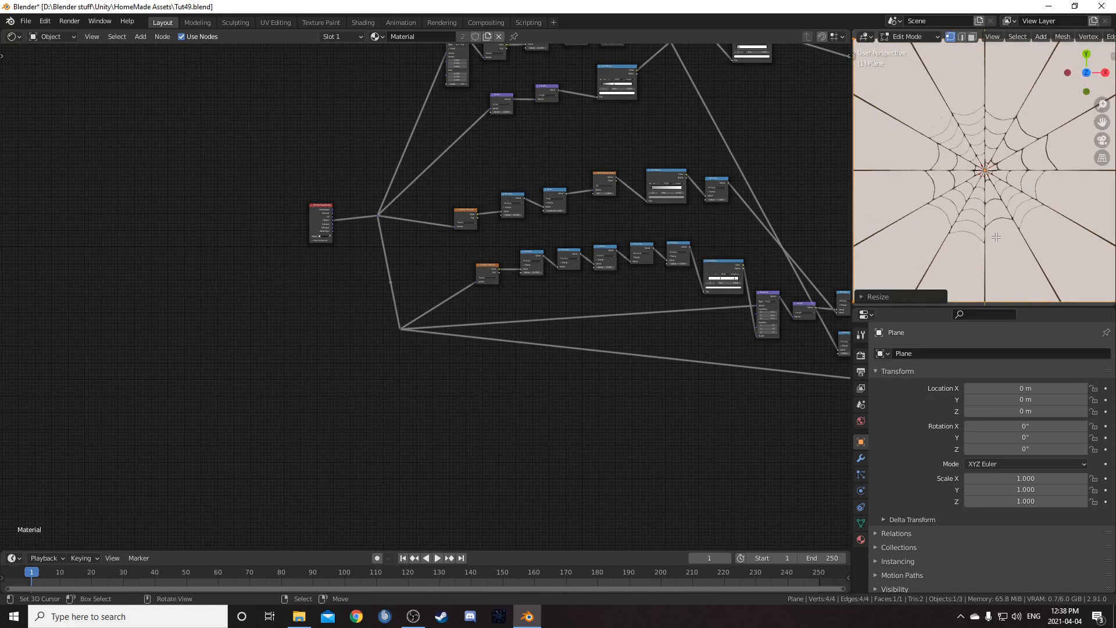
pyautogui.press('Tab')
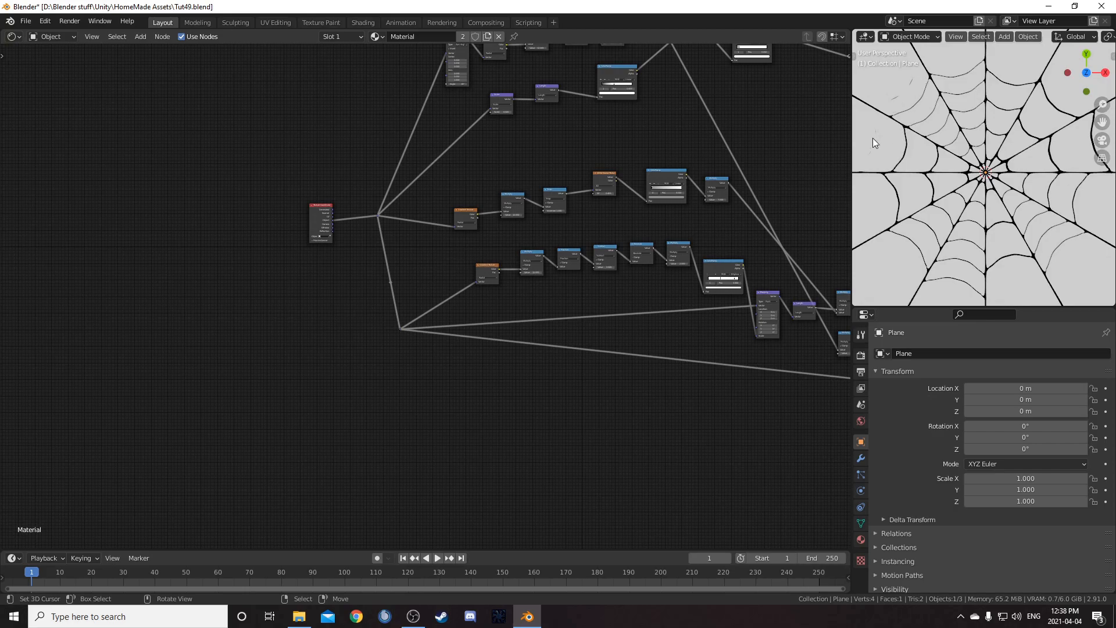
# Survey the node tree to locate the Texture Coordinate node at its start
pyautogui.scroll(-1, 677, 308)
pyautogui.moveTo(756, 315); pyautogui.dragTo(461, 224, button='middle')
pyautogui.scroll(4, 523, 238)
pyautogui.scroll(2, 690, 276)
pyautogui.moveTo(656, 237); pyautogui.dragTo(464, 285, button='middle')
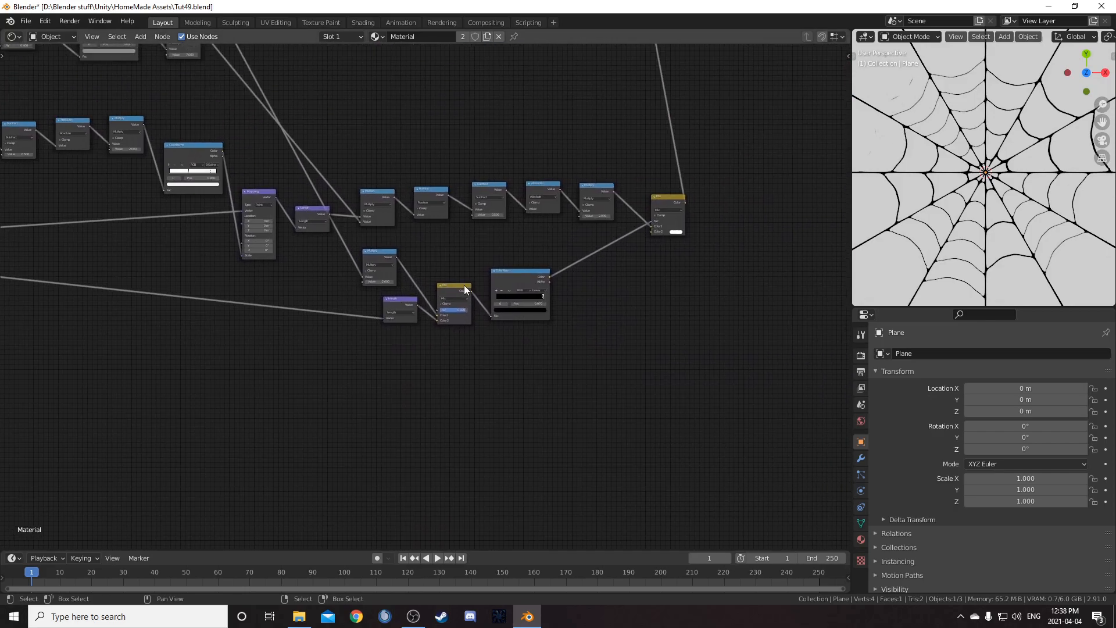
pyautogui.scroll(2, 427, 265)
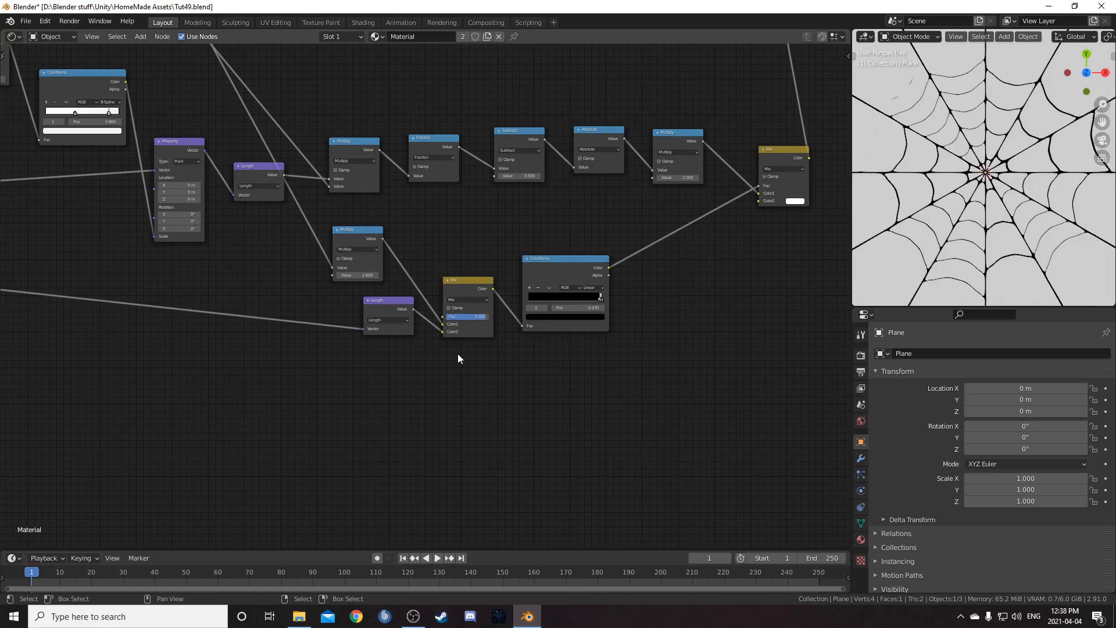
pyautogui.scroll(-3, 449, 336)
pyautogui.moveTo(256, 139); pyautogui.dragTo(388, 347, button='middle')
pyautogui.moveTo(215, 319); pyautogui.dragTo(384, 312, button='middle')
pyautogui.scroll(-5, 279, 296)
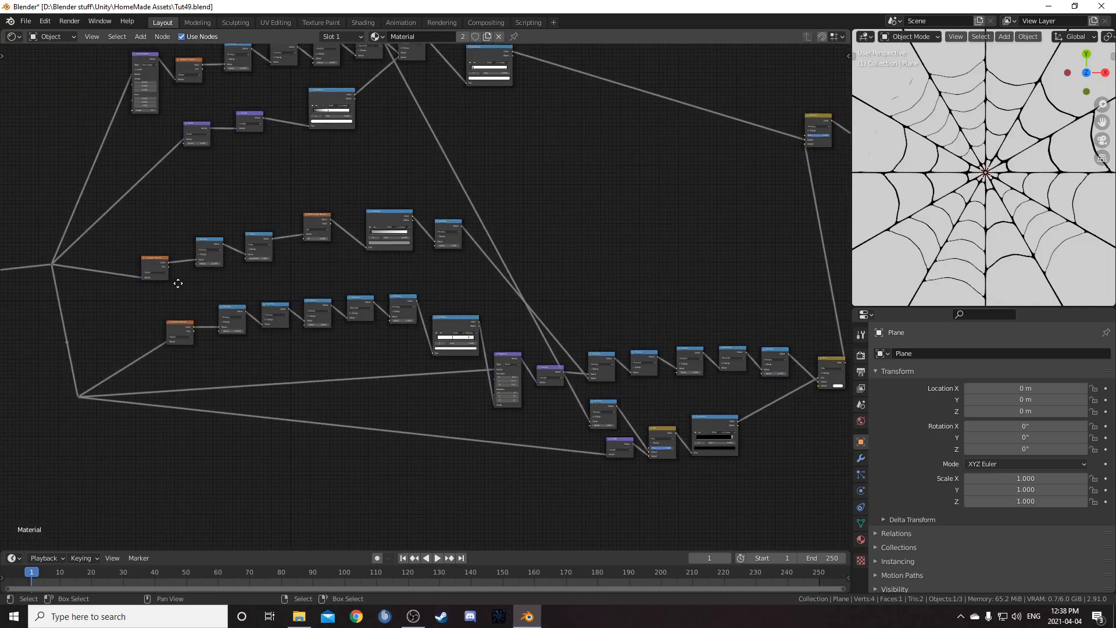
pyautogui.moveTo(164, 278); pyautogui.dragTo(224, 288, button='middle')
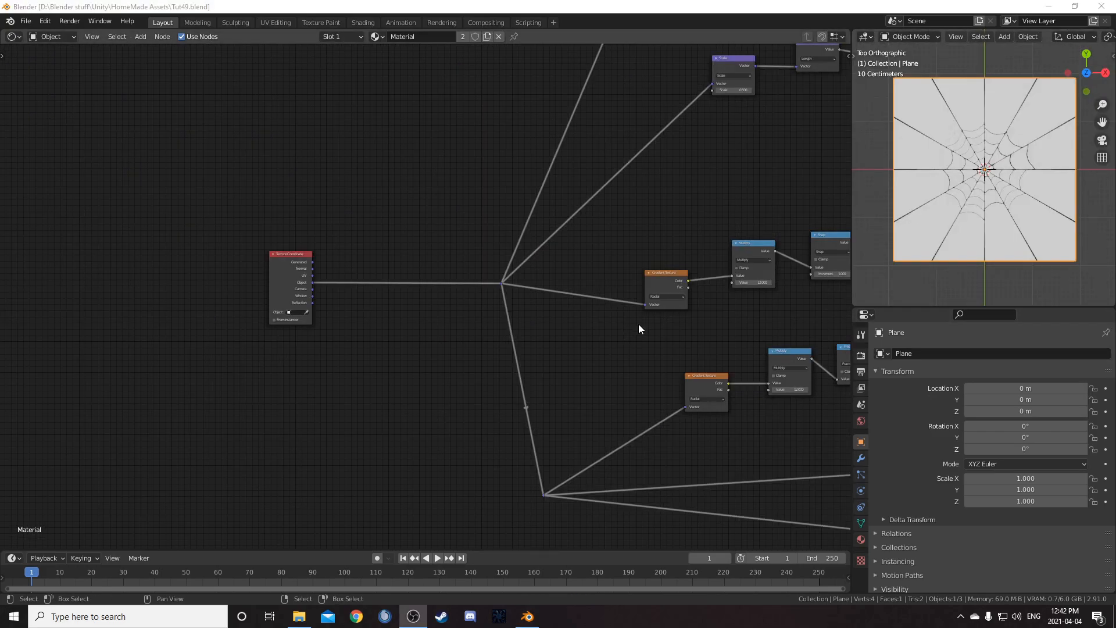
pyautogui.scroll(3, 898, 183)
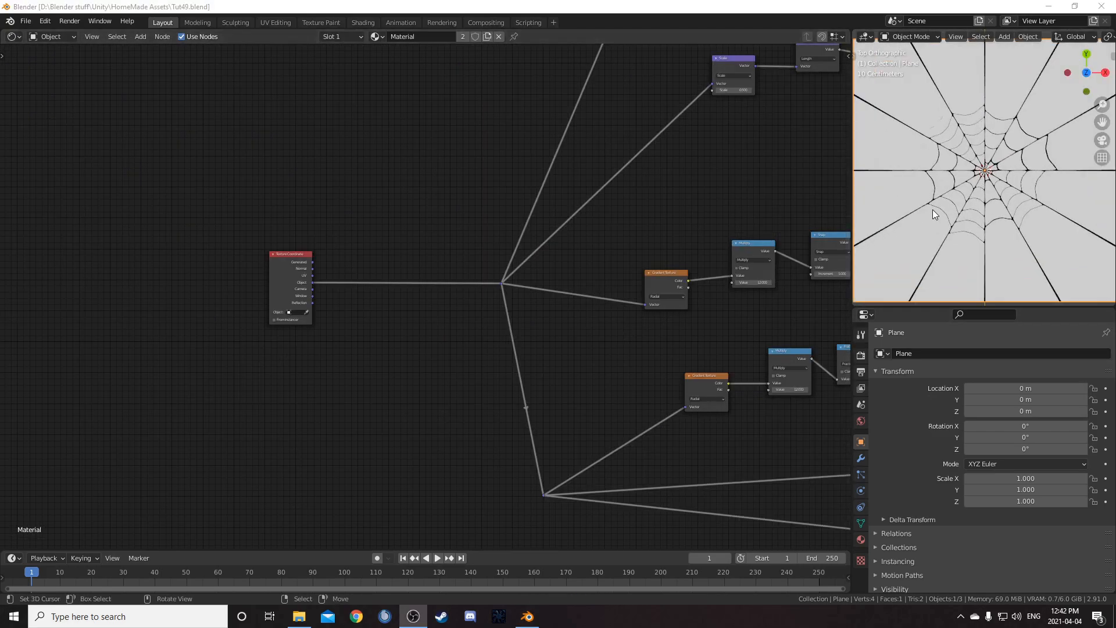
pyautogui.scroll(2, 347, 333)
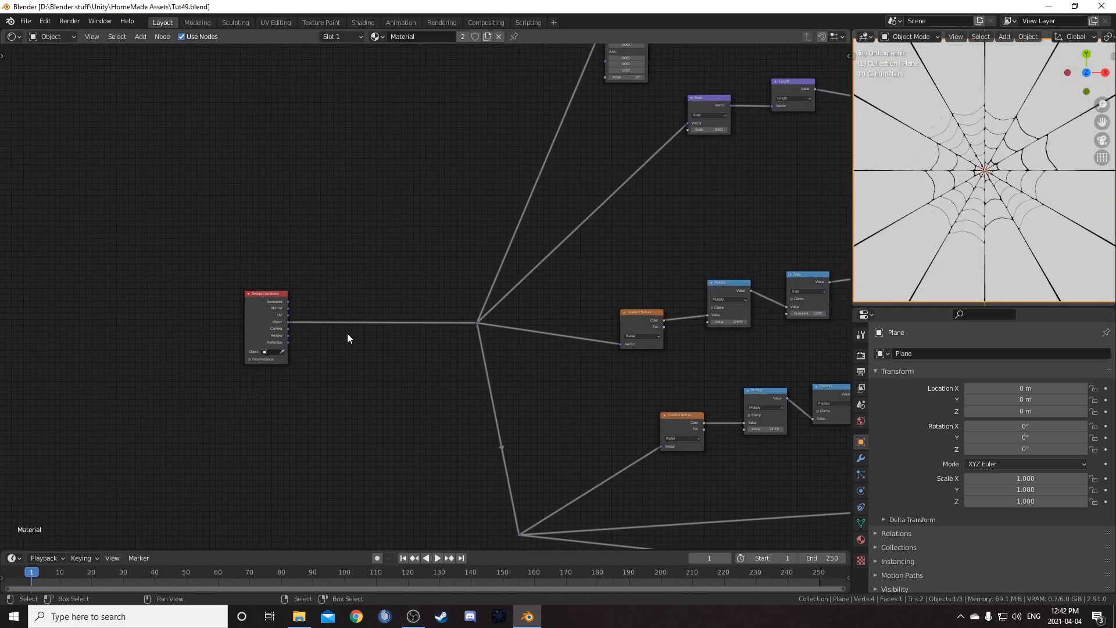
# Add a Separate XYZ node beside the Texture Coordinate node and connect its Vector input to the texture coordinates
pyautogui.keyDown('ctrl'); pyautogui.keyDown('shift'); pyautogui.click(200, 303); pyautogui.keyUp('shift'); pyautogui.keyUp('ctrl')
pyautogui.scroll(2, 347, 335)
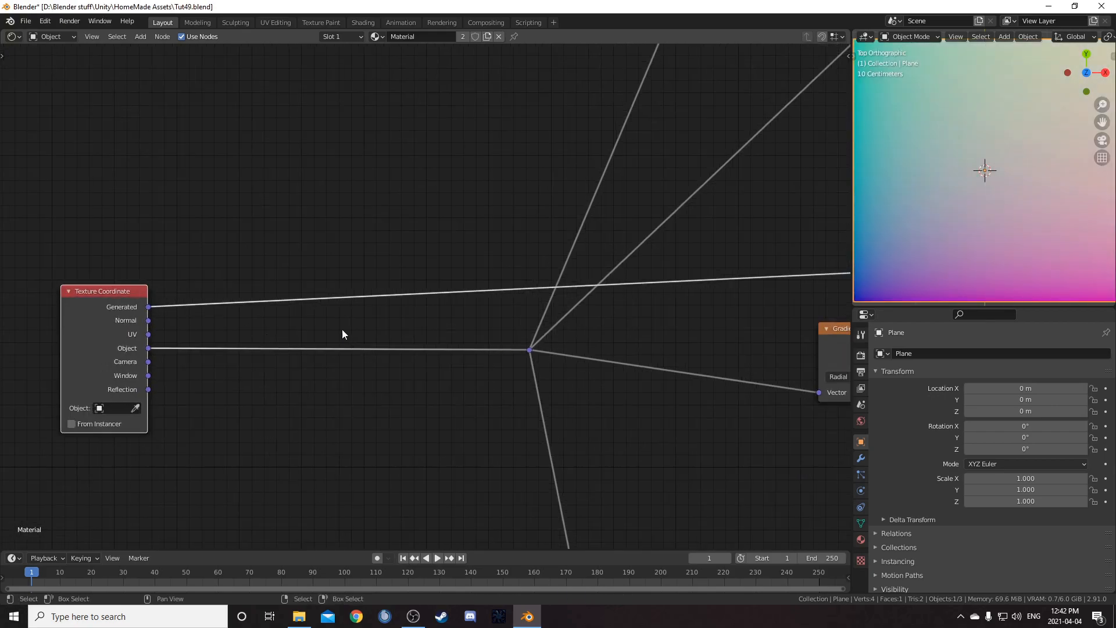
pyautogui.hotkey('shift', 'a')
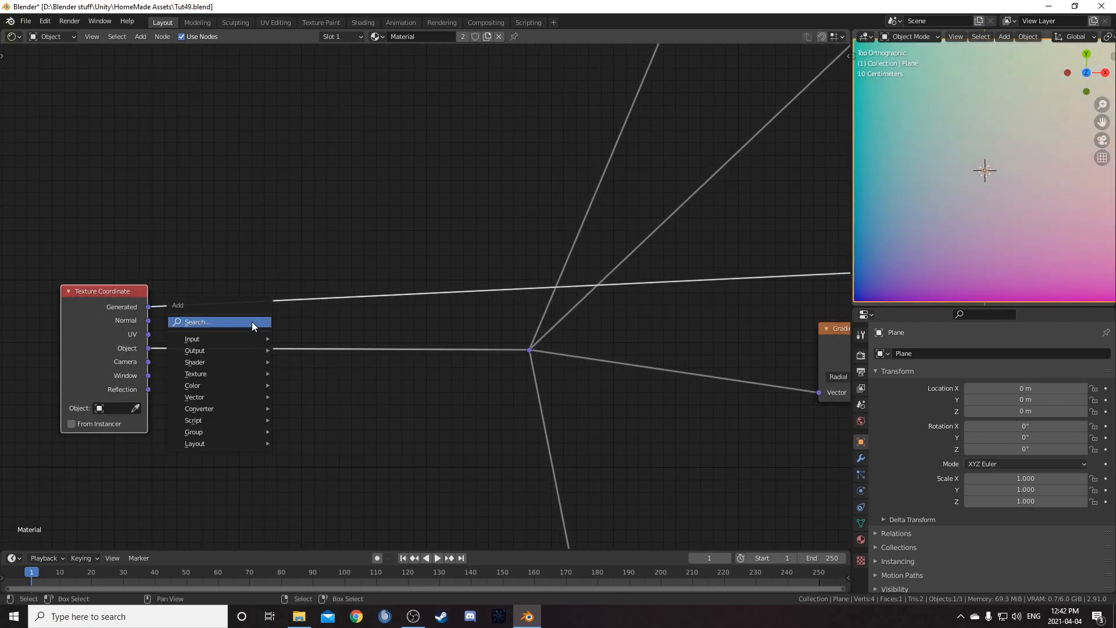
pyautogui.click(254, 321)
pyautogui.write('sep')
pyautogui.press('Down')
pyautogui.press('Down')
pyautogui.press('Return')
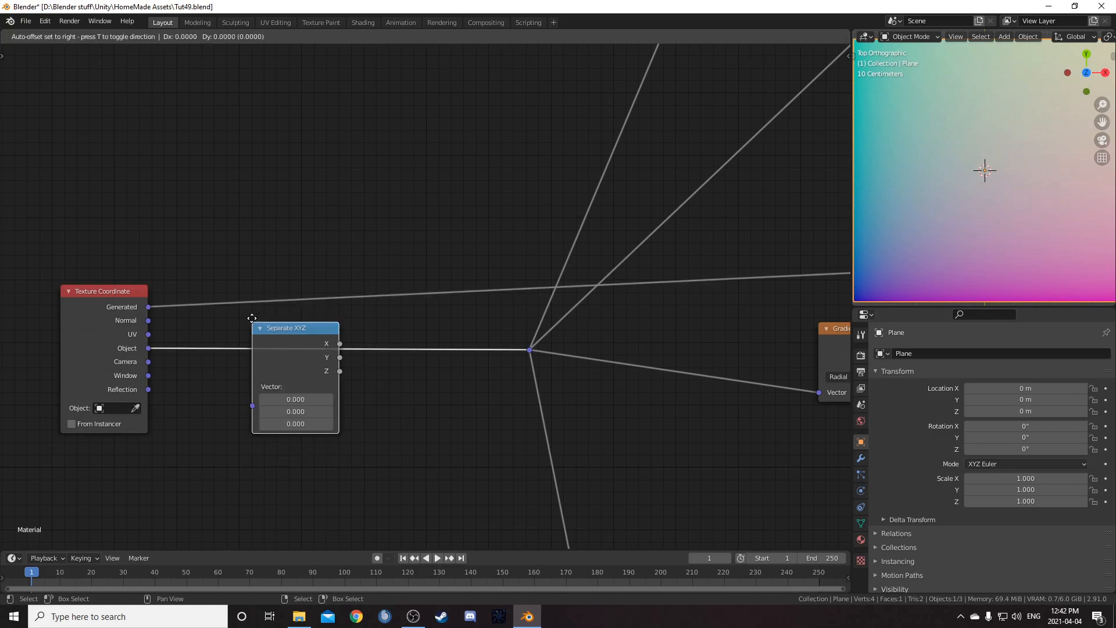
pyautogui.click(195, 208)
pyautogui.moveTo(253, 228); pyautogui.dragTo(229, 132)
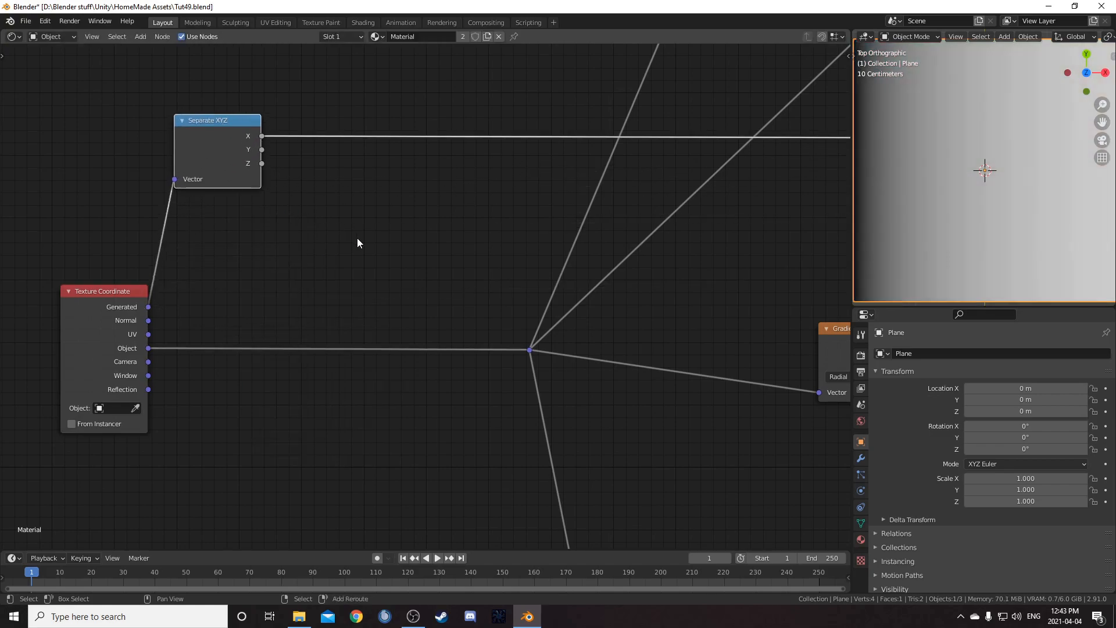
# Add a ColorRamp node fed by the Separate XYZ node's X output
pyautogui.hotkey('shift', 'a')
pyautogui.click(359, 238)
pyautogui.write('colorr')
pyautogui.press('Return')
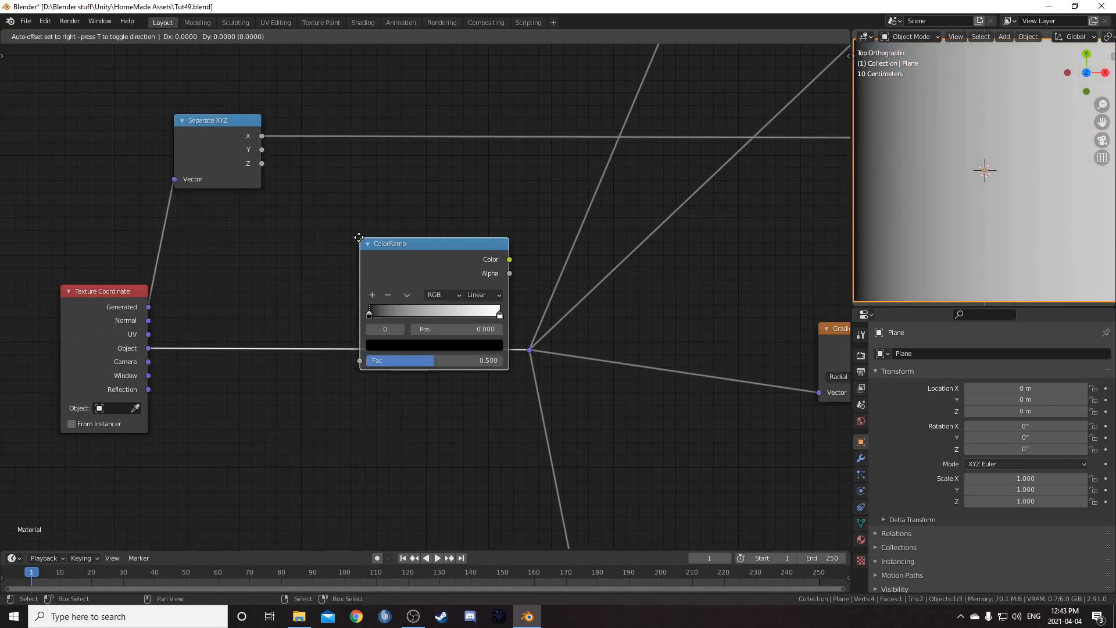
pyautogui.click(317, 87)
pyautogui.press('Home')
# Add a Combine XYZ node fed by the ColorRamp's Color output
pyautogui.hotkey('shift', 'a')
pyautogui.write('combin')
pyautogui.press('Down')
pyautogui.press('Down')
pyautogui.press('Return')
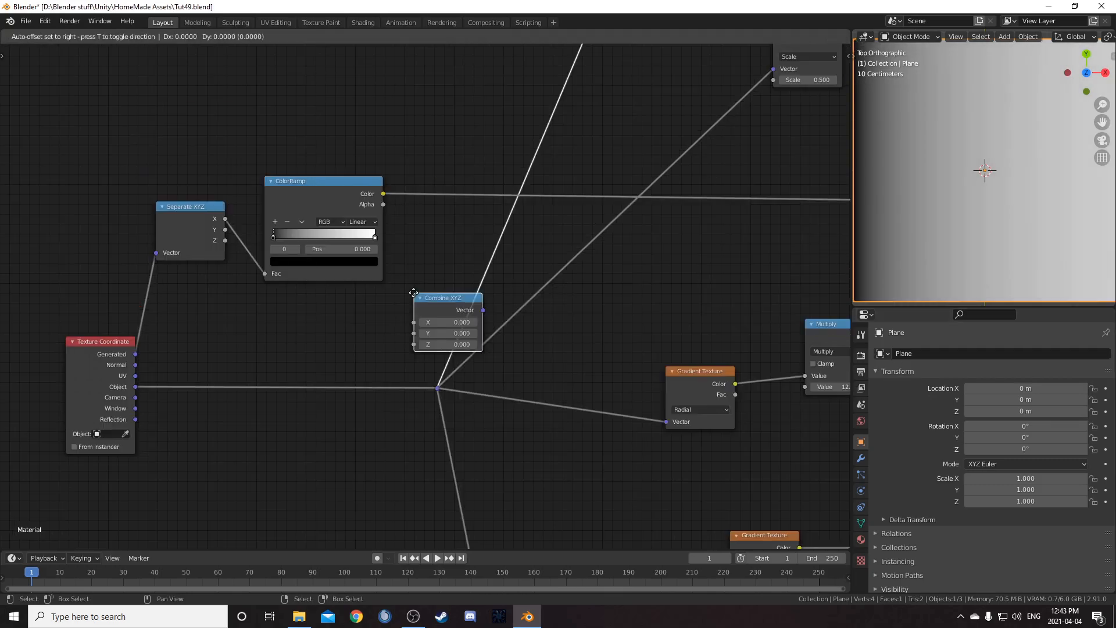
pyautogui.click(401, 172)
# Move the Separate XYZ, ColorRamp and Combine XYZ nodes together above the Texture Coordinate node
pyautogui.scroll(-1, 290, 211)
pyautogui.moveTo(124, 185); pyautogui.dragTo(429, 435)
pyautogui.press('h')
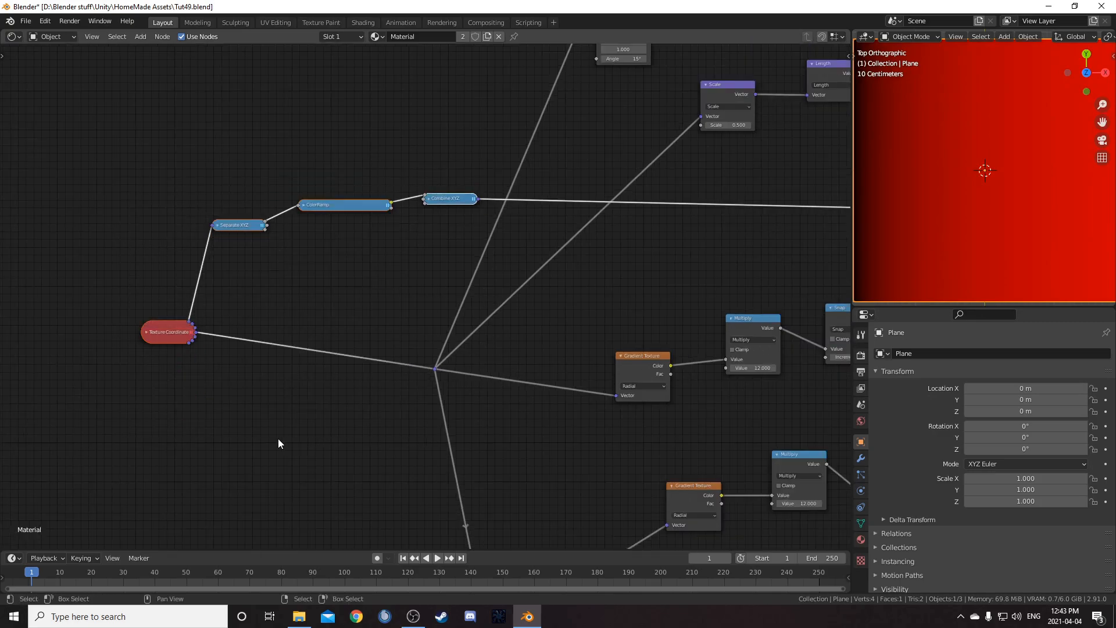
pyautogui.press('h')
pyautogui.press('g')
pyautogui.click(177, 434)
# Insert a Mapping node on the Object coordinate link and connect the Combine XYZ vector to its Location input
pyautogui.scroll(4, 279, 425)
pyautogui.moveTo(287, 423); pyautogui.dragTo(390, 333, button='middle')
pyautogui.press('a')
pyautogui.press('a')
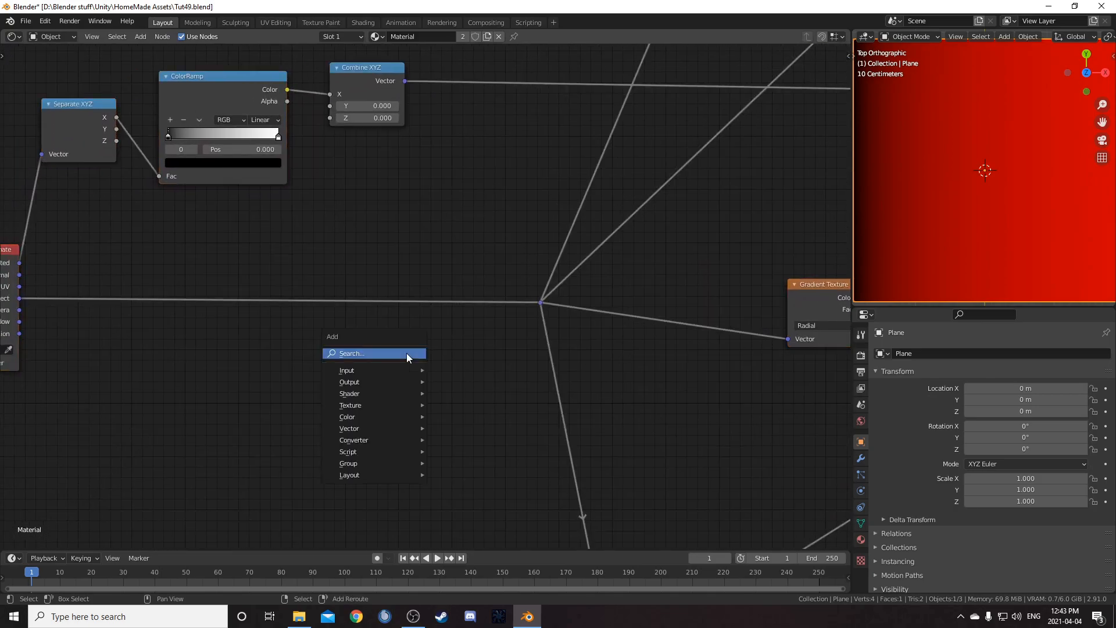
pyautogui.hotkey('shift', 'a')
pyautogui.click(407, 354)
pyautogui.write('mapping')
pyautogui.press('Return')
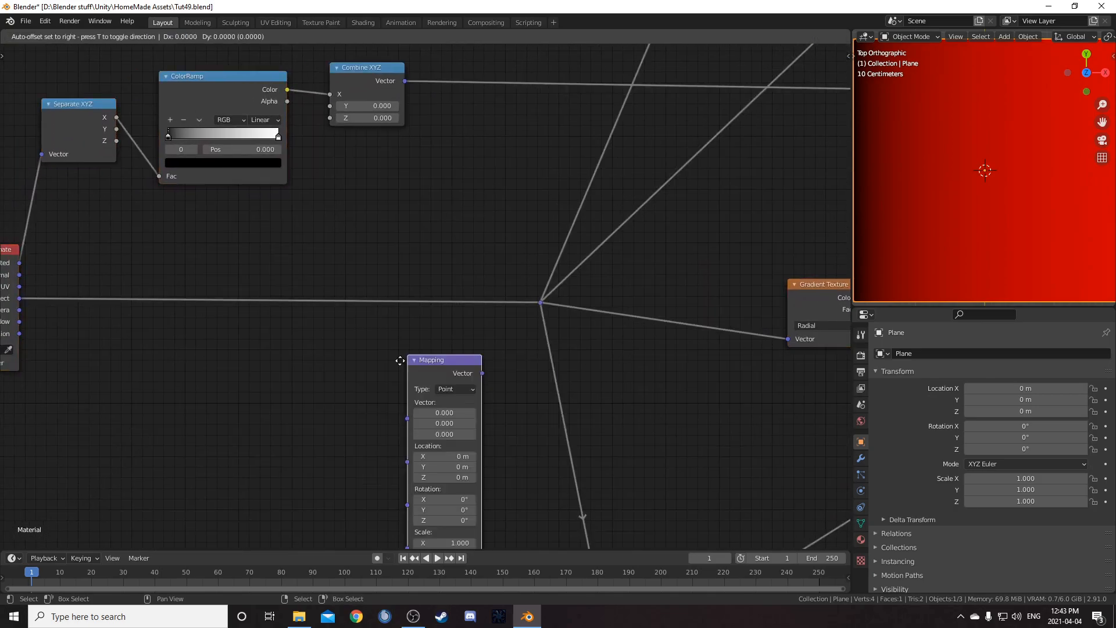
pyautogui.click(419, 228)
pyautogui.scroll(-1, 416, 226)
pyautogui.click(410, 113)
pyautogui.moveTo(411, 113); pyautogui.dragTo(420, 273)
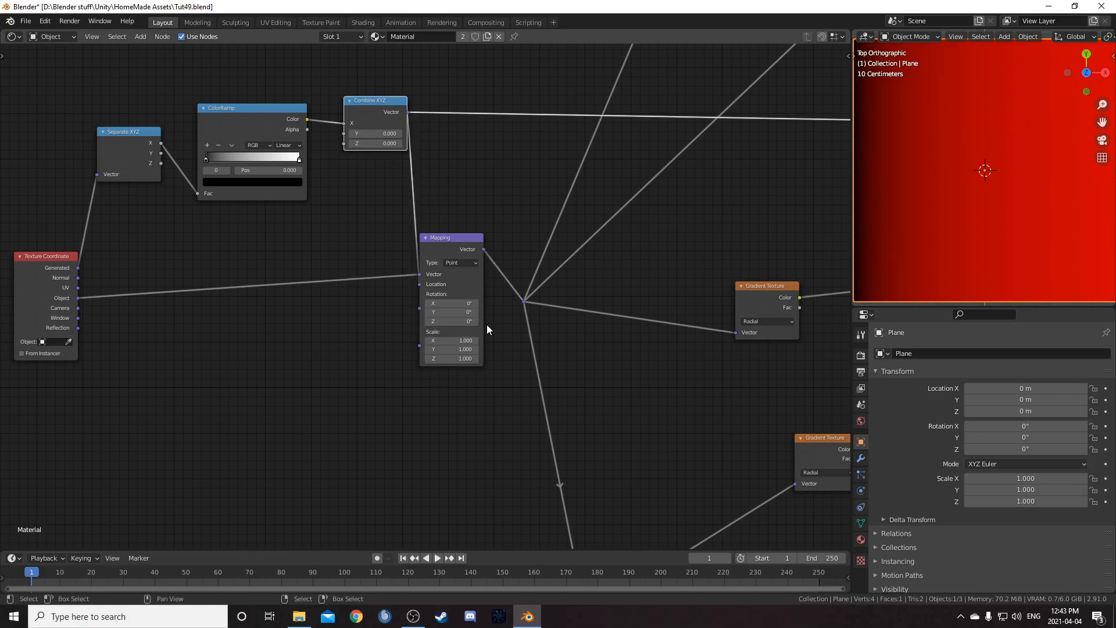
# Reconnect the ColorRamp's Color output to the Combine XYZ node's Y input instead of X
pyautogui.scroll(-3, 563, 332)
pyautogui.scroll(-6, 562, 333)
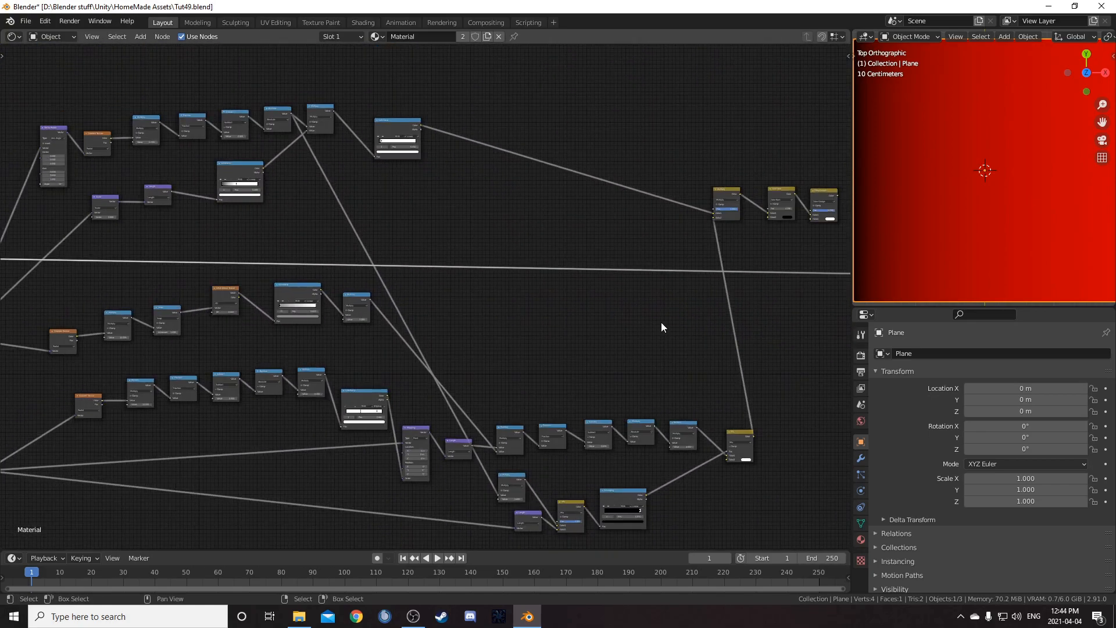
pyautogui.keyDown('ctrl'); pyautogui.keyDown('shift'); pyautogui.click(659, 239); pyautogui.keyUp('shift'); pyautogui.keyUp('ctrl')
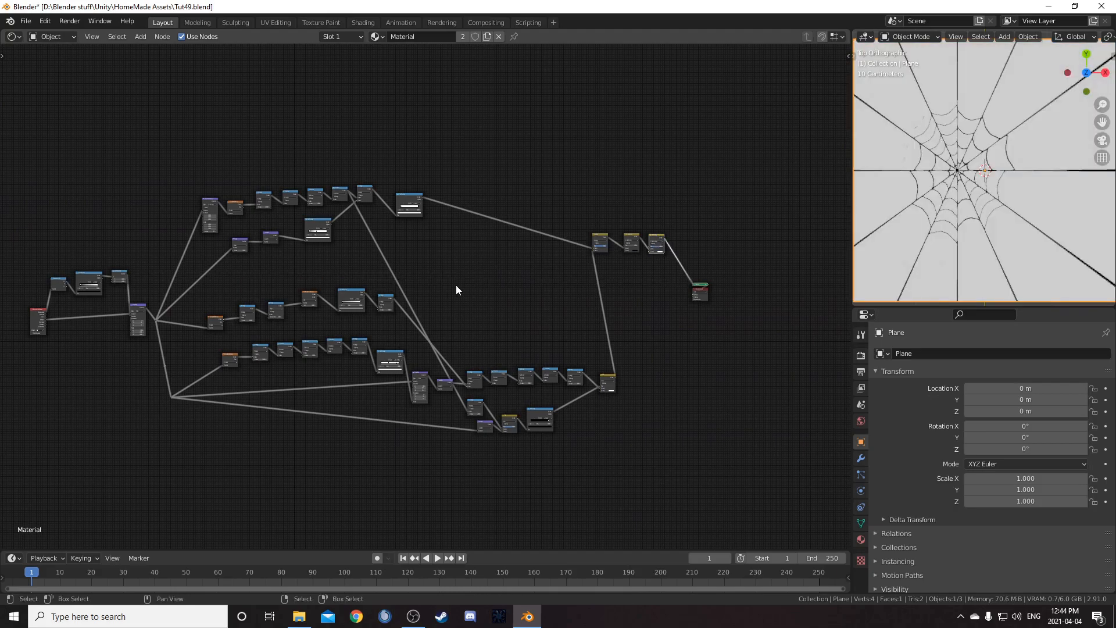
pyautogui.scroll(3, 463, 281)
pyautogui.moveTo(184, 312); pyautogui.dragTo(573, 291, button='middle')
pyautogui.scroll(3, 573, 291)
pyautogui.scroll(3, 429, 256)
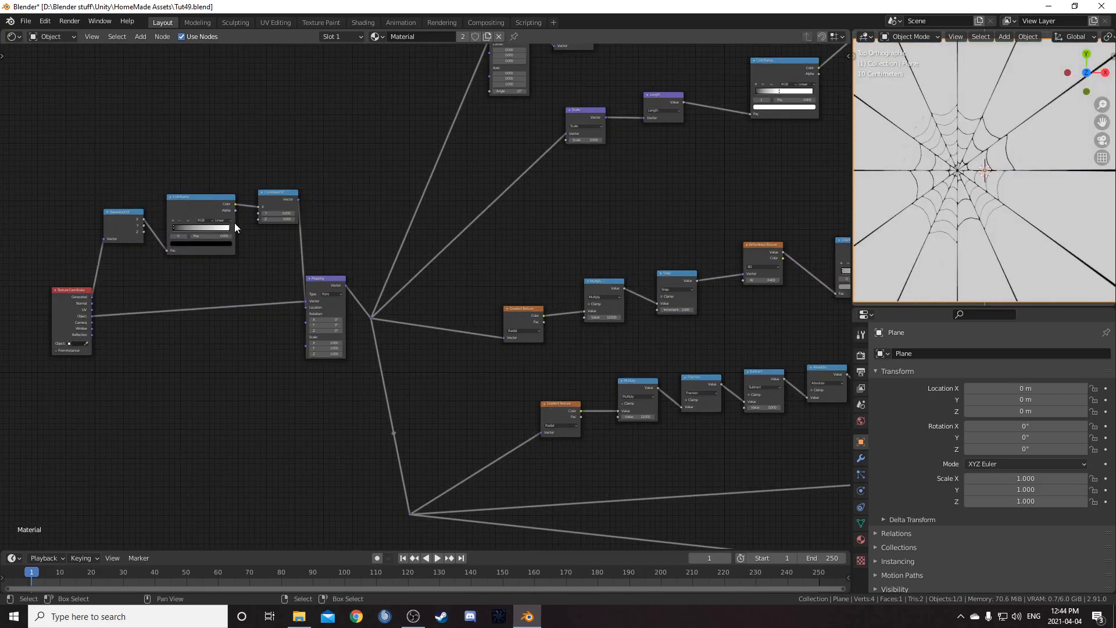
pyautogui.moveTo(233, 224); pyautogui.dragTo(349, 224, button='middle')
pyautogui.scroll(8, 365, 225)
pyautogui.moveTo(134, 157); pyautogui.dragTo(298, 243, button='middle')
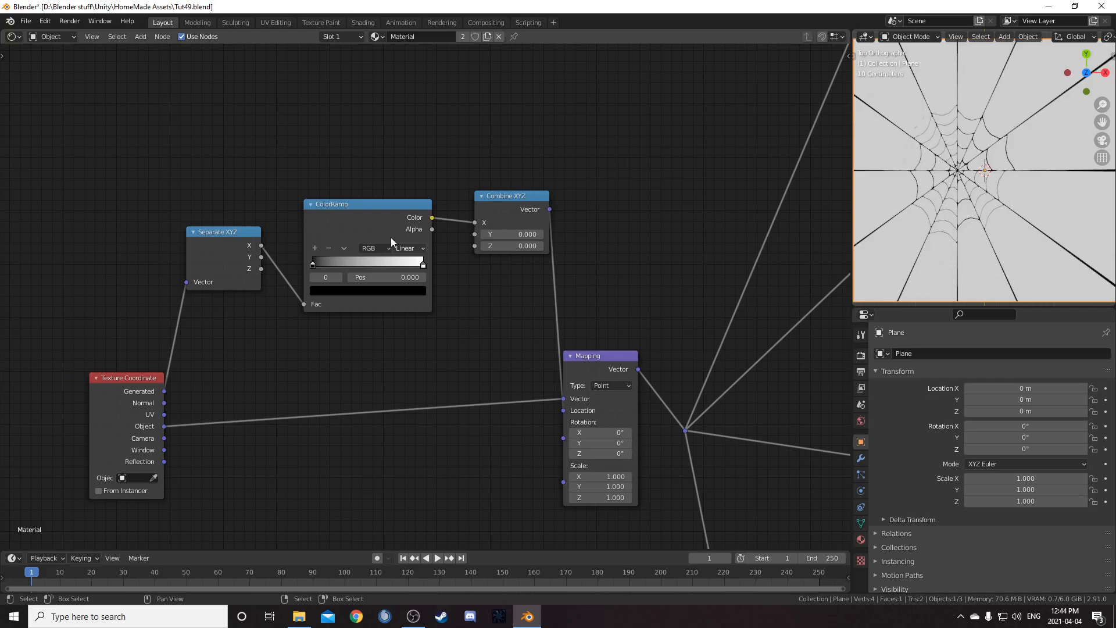
pyautogui.moveTo(475, 223); pyautogui.dragTo(475, 234)
pyautogui.moveTo(427, 295); pyautogui.dragTo(469, 291, button='middle')
pyautogui.scroll(2, 470, 291)
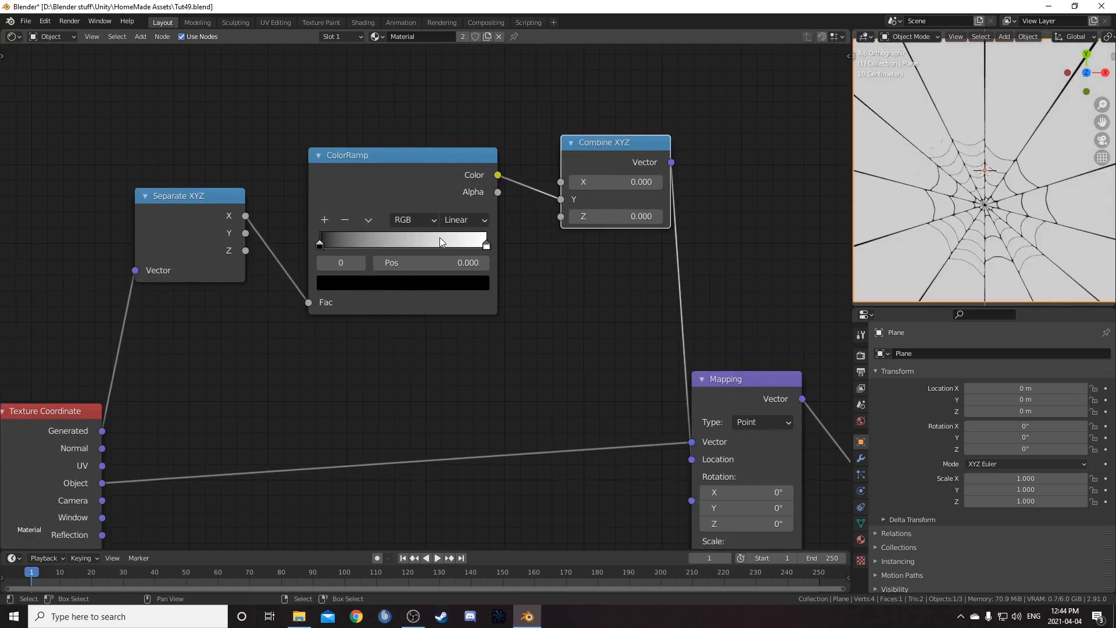
# Move the ColorRamp's white stop to position 0.5
pyautogui.click(484, 249)
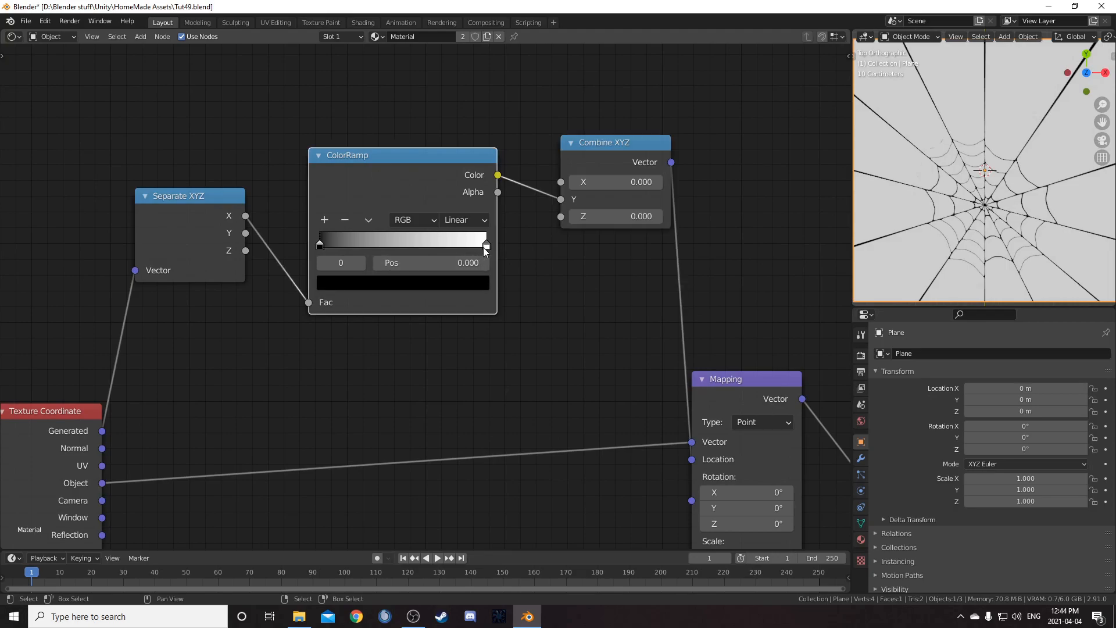
pyautogui.click(486, 247)
pyautogui.click(459, 256)
pyautogui.write('.5')
pyautogui.press('Return')
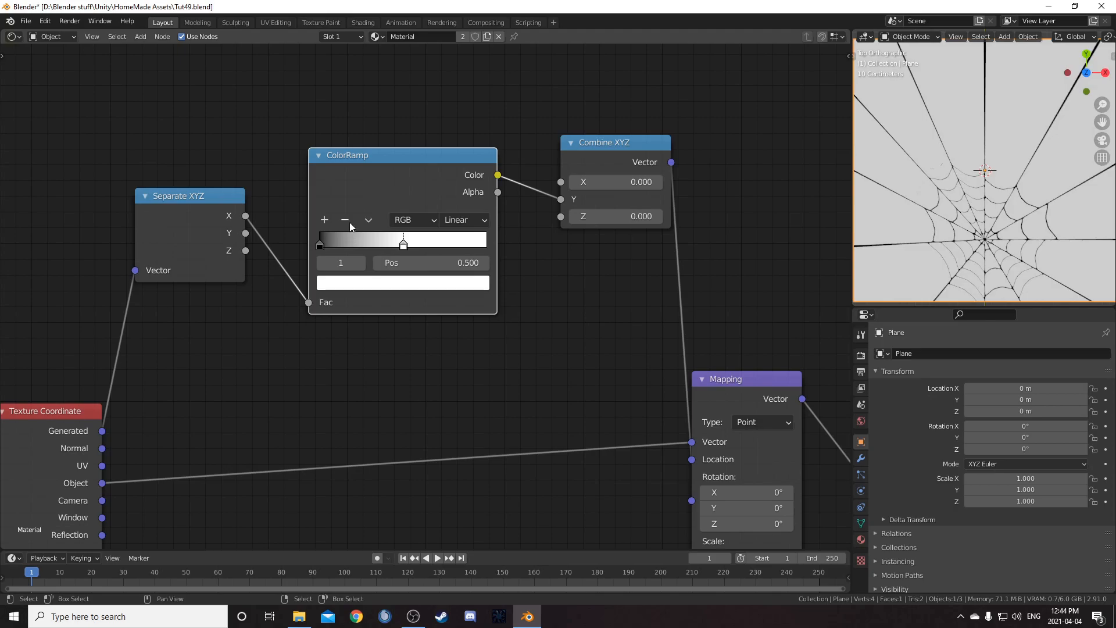
# Add a third ColorRamp stop at position 1.0 and set its color to black
pyautogui.click(324, 219)
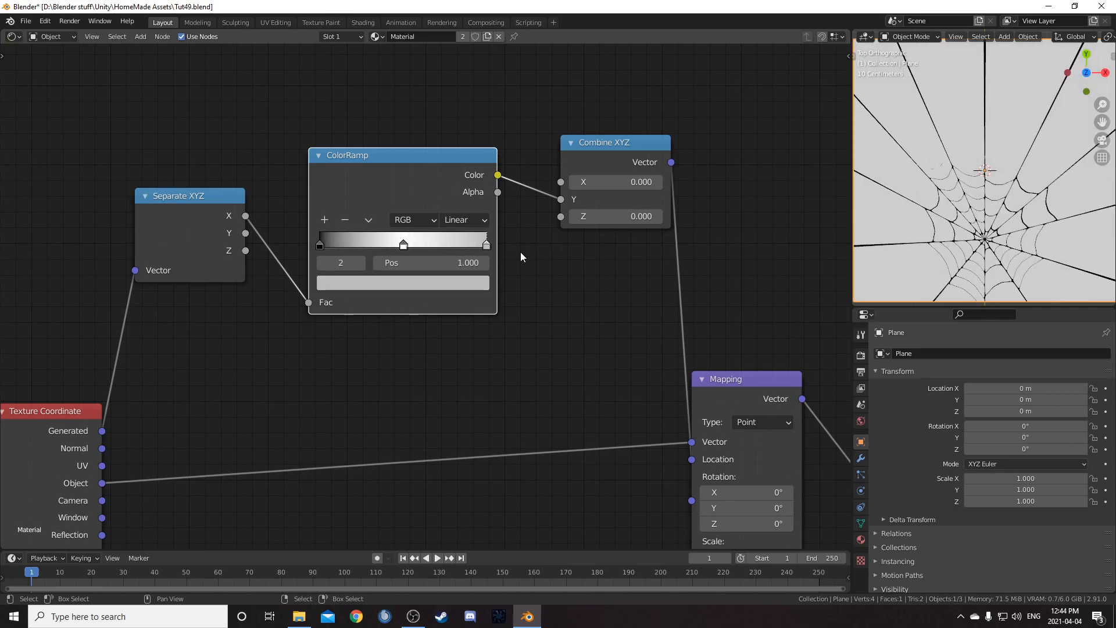
pyautogui.click(459, 283)
pyautogui.scroll(-10, 409, 127)
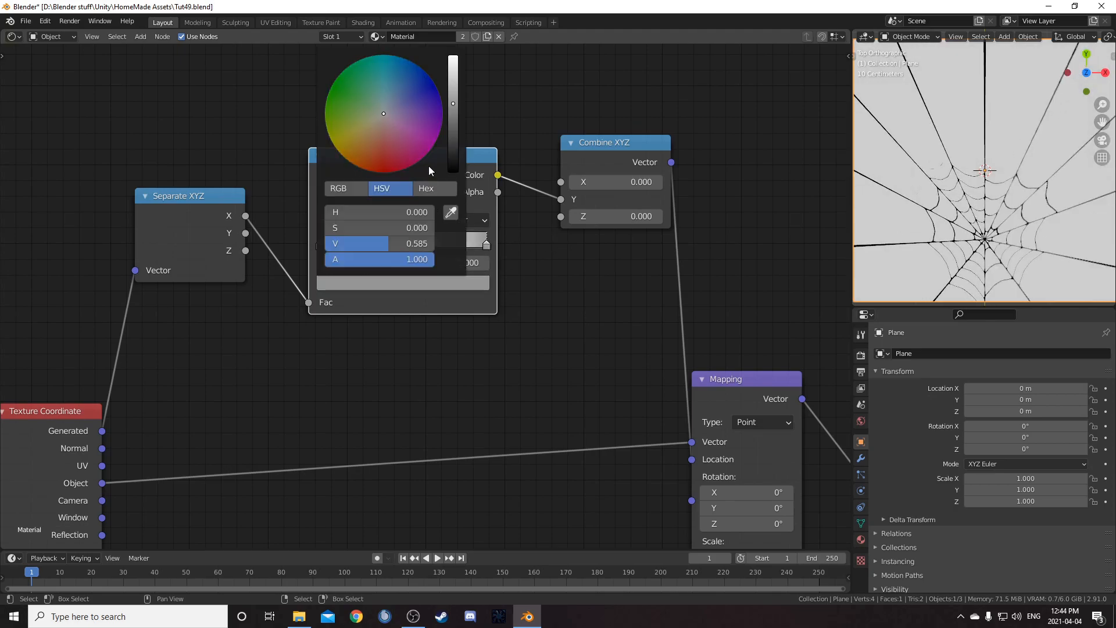
pyautogui.scroll(-3, 465, 358)
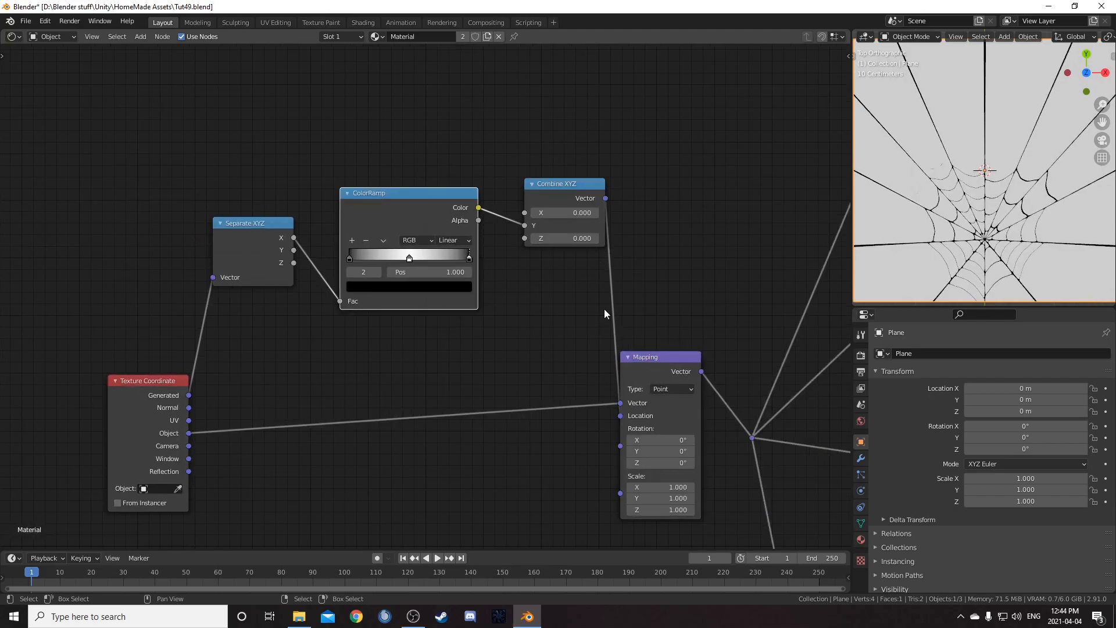
# Set the ColorRamp's interpolation to B-Spline
pyautogui.moveTo(674, 315); pyautogui.dragTo(620, 290, button='middle')
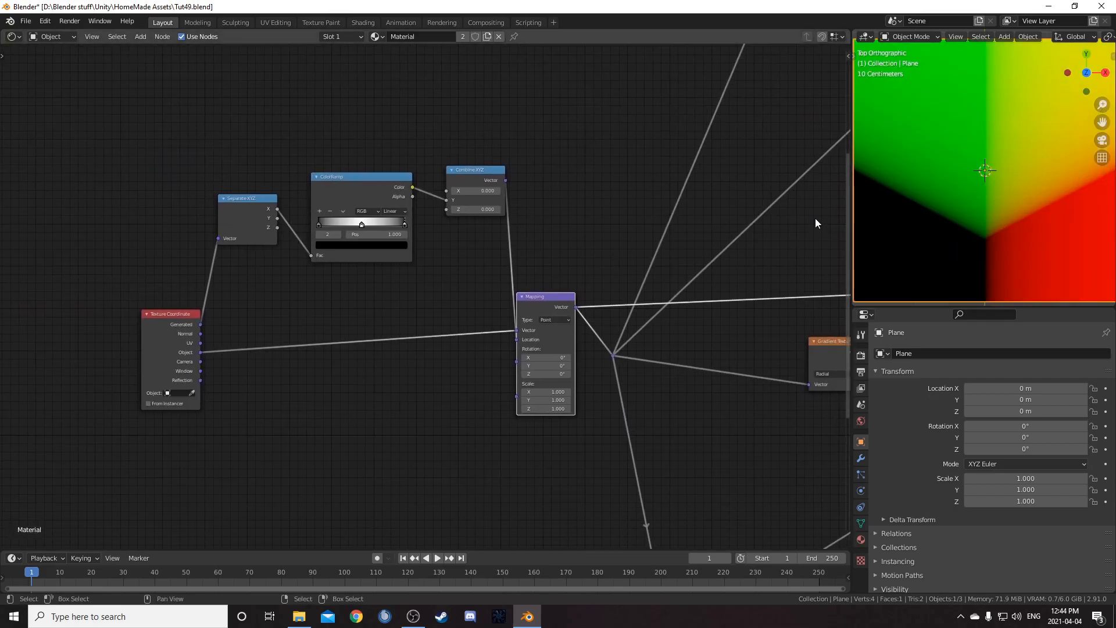
pyautogui.scroll(1, 457, 301)
pyautogui.scroll(1, 455, 300)
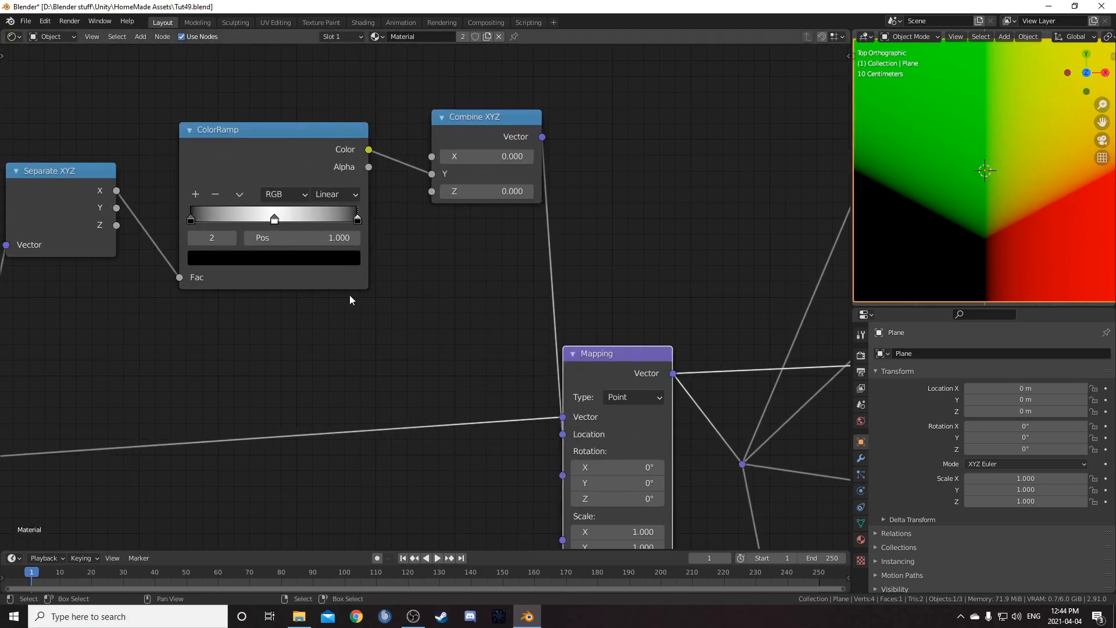
pyautogui.click(346, 197)
pyautogui.click(359, 262)
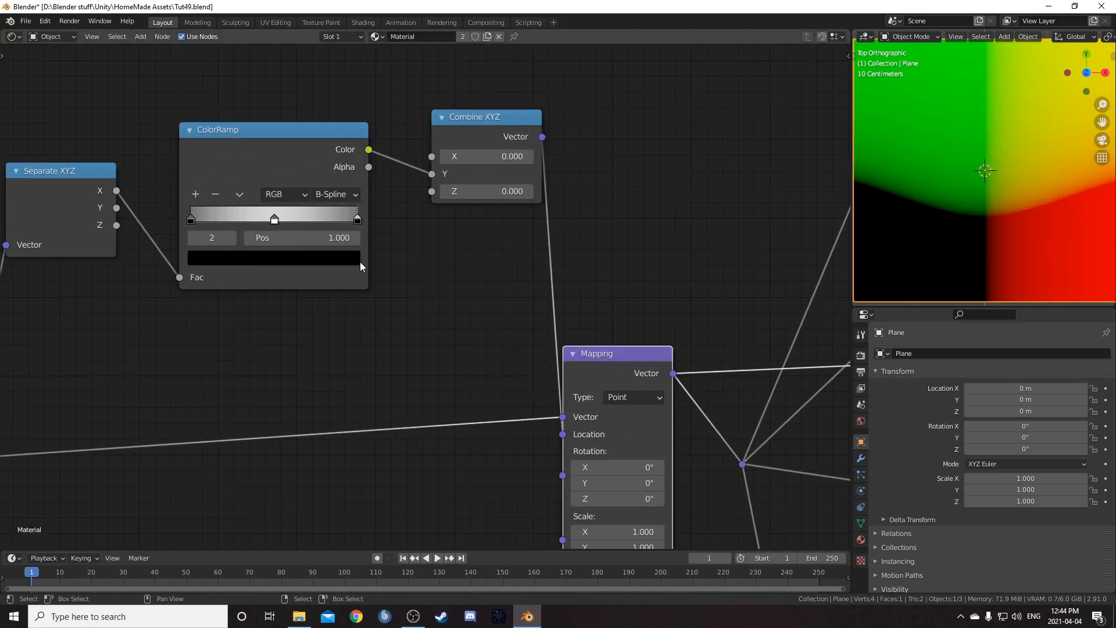
pyautogui.scroll(-2, 350, 344)
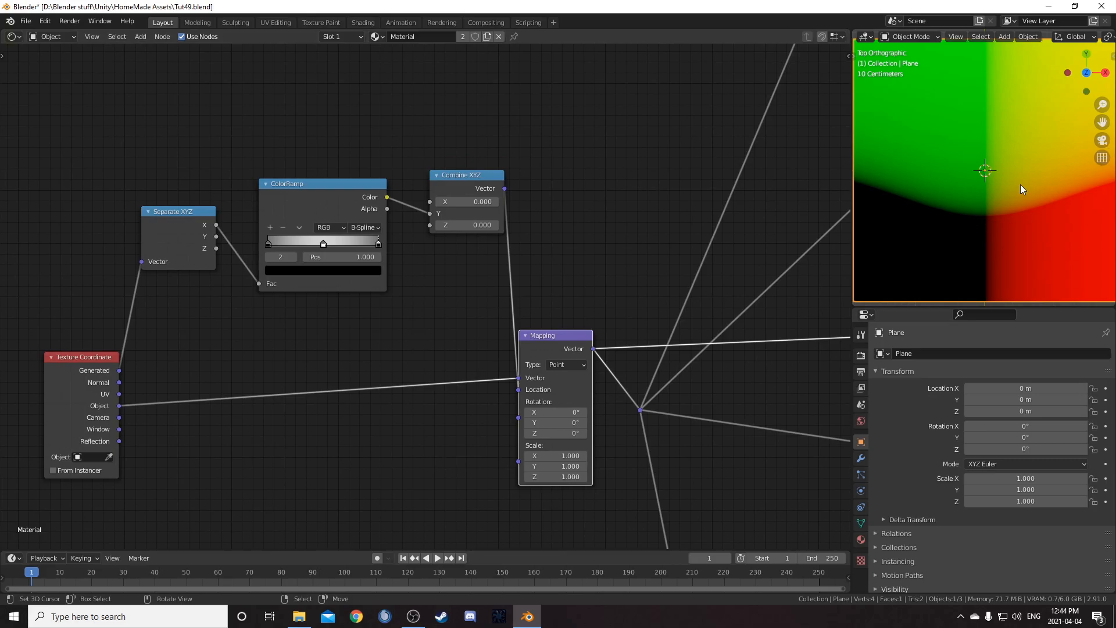
pyautogui.scroll(-5, 583, 379)
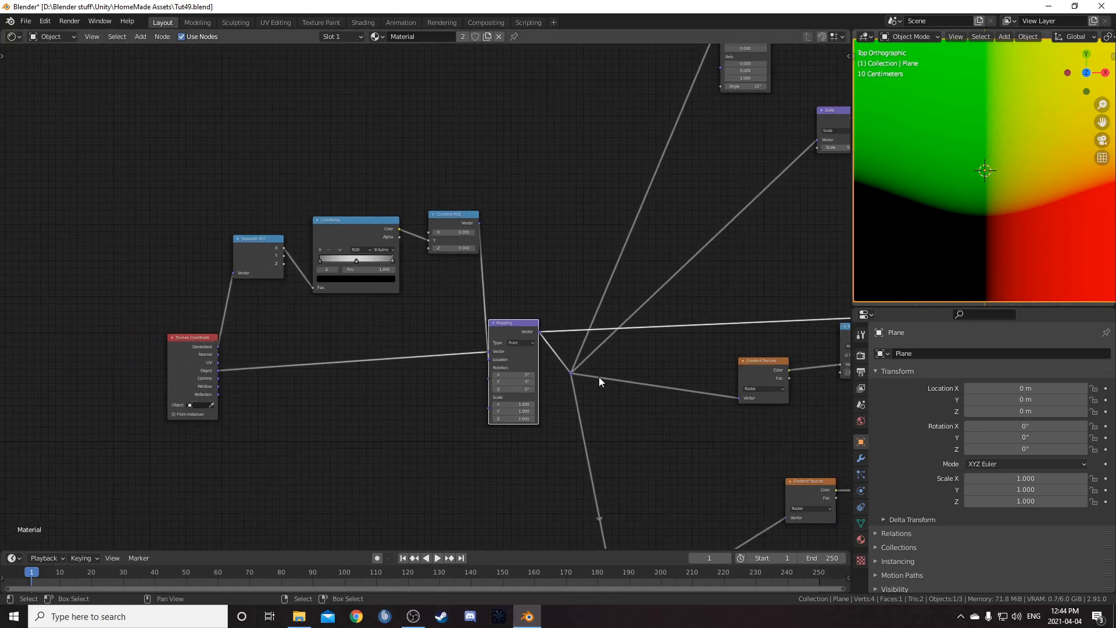
# Preview the final web node's output in the viewport
pyautogui.scroll(-5, 653, 348)
pyautogui.moveTo(749, 322); pyautogui.dragTo(386, 290, button='middle')
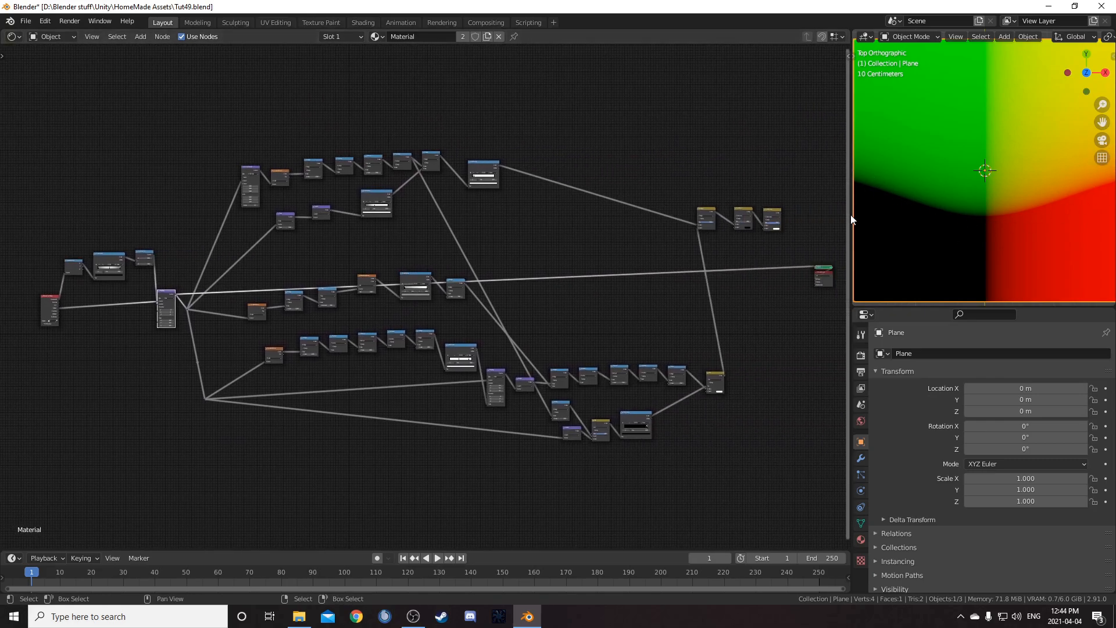
pyautogui.keyDown('ctrl'); pyautogui.keyDown('shift'); pyautogui.click(774, 217); pyautogui.keyUp('shift'); pyautogui.keyUp('ctrl')
pyautogui.scroll(-5, 986, 235)
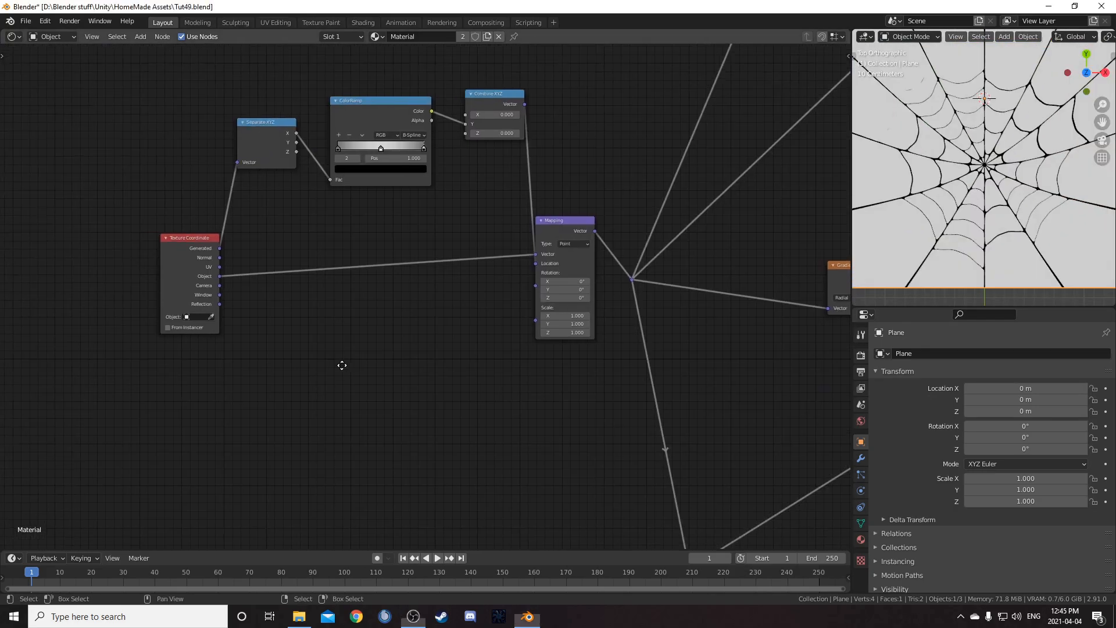
# Insert a Noise Texture between the Texture Coordinate Object output and the Mapping Vector input, with Scale 2
pyautogui.scroll(4, 343, 367)
pyautogui.hotkey('shift', 'a')
pyautogui.click(346, 363)
pyautogui.write('noise')
pyautogui.press('Return')
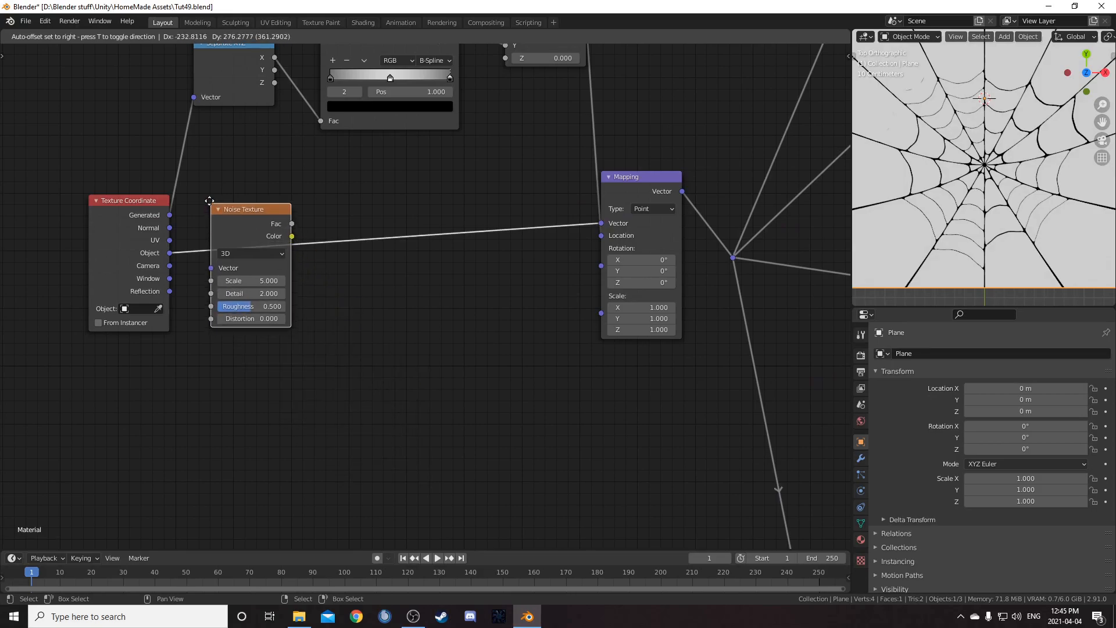
pyautogui.click(216, 201)
pyautogui.click(254, 275)
pyautogui.write('2')
pyautogui.press('Return')
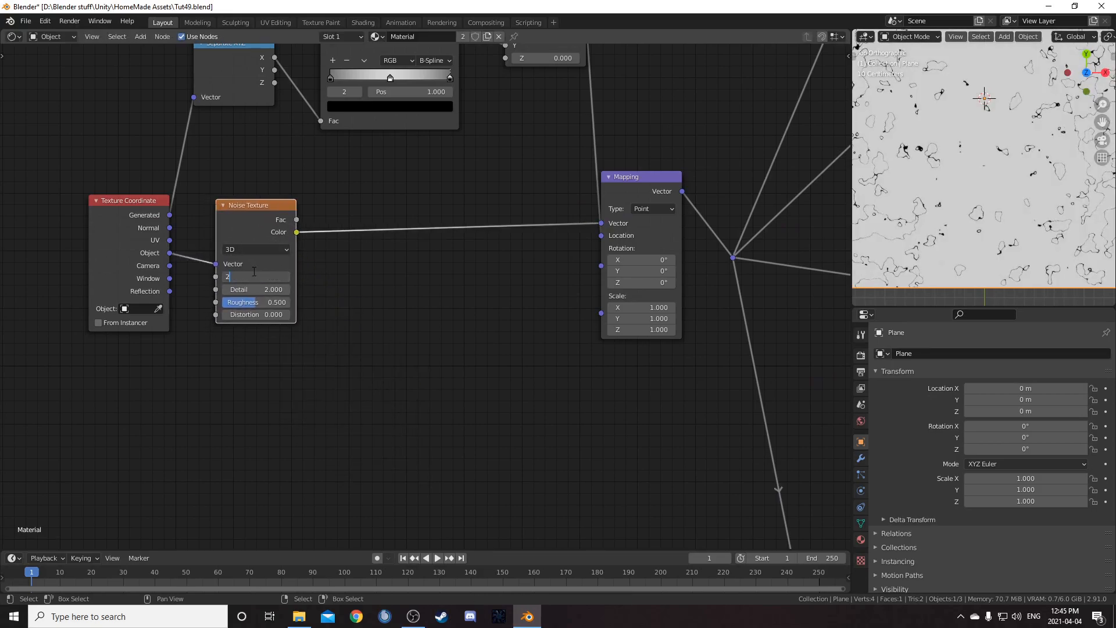
# Insert a Mix node after the Noise Texture's Color and feed the Object coordinates into its Color2 input
pyautogui.hotkey('shift', 'a')
pyautogui.write('mix')
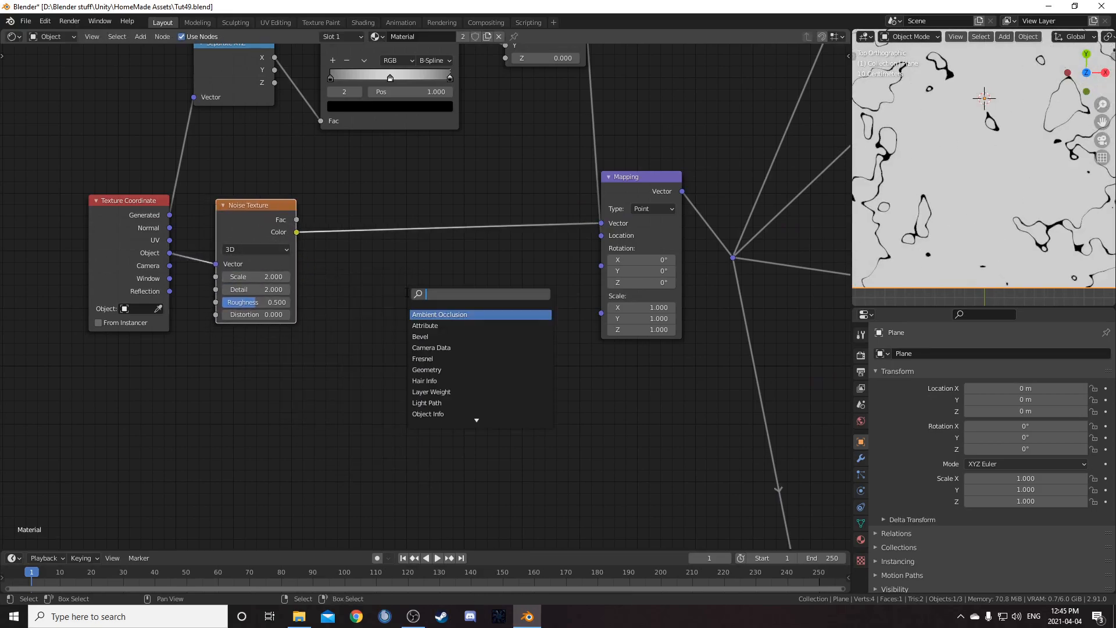
pyautogui.press('Return')
pyautogui.click(371, 197)
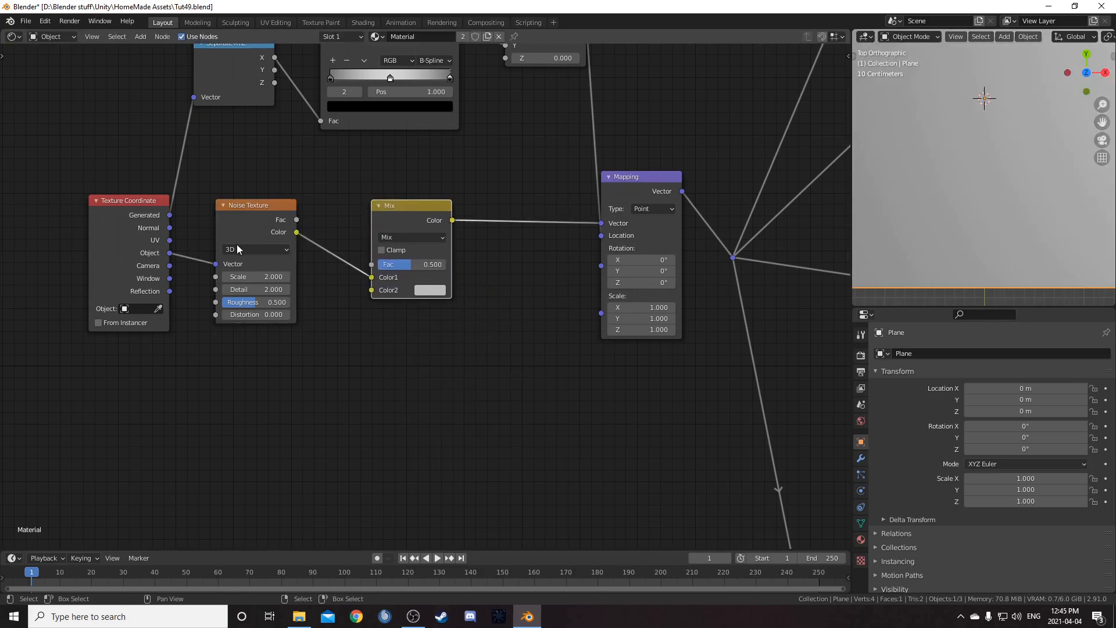
pyautogui.moveTo(169, 253); pyautogui.dragTo(378, 289)
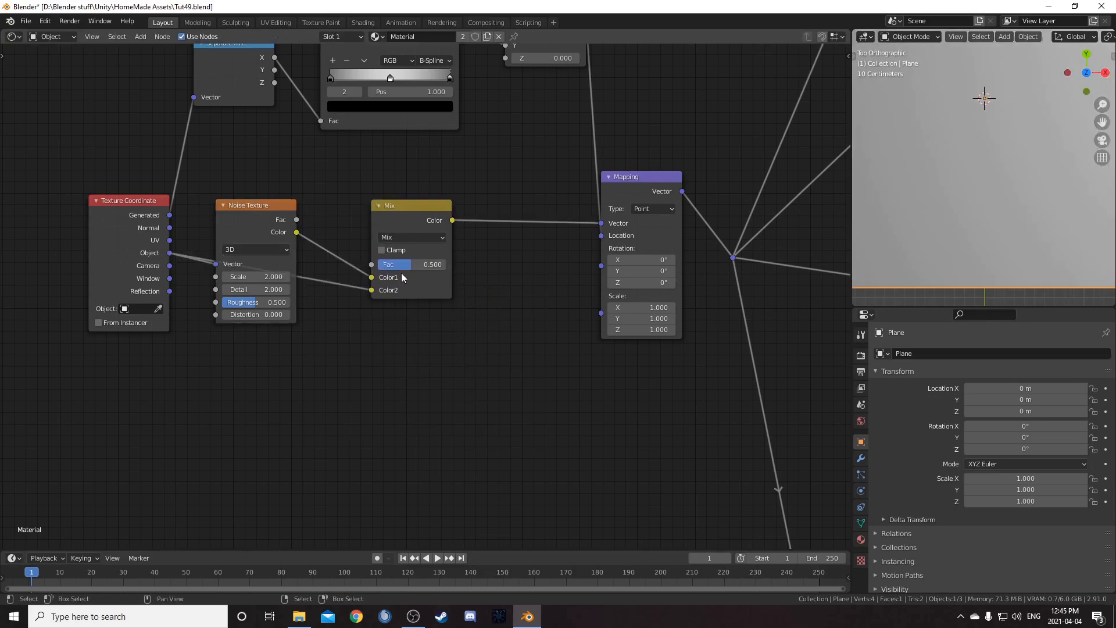
# Set the Mix node's factor to 0.95
pyautogui.click(412, 264)
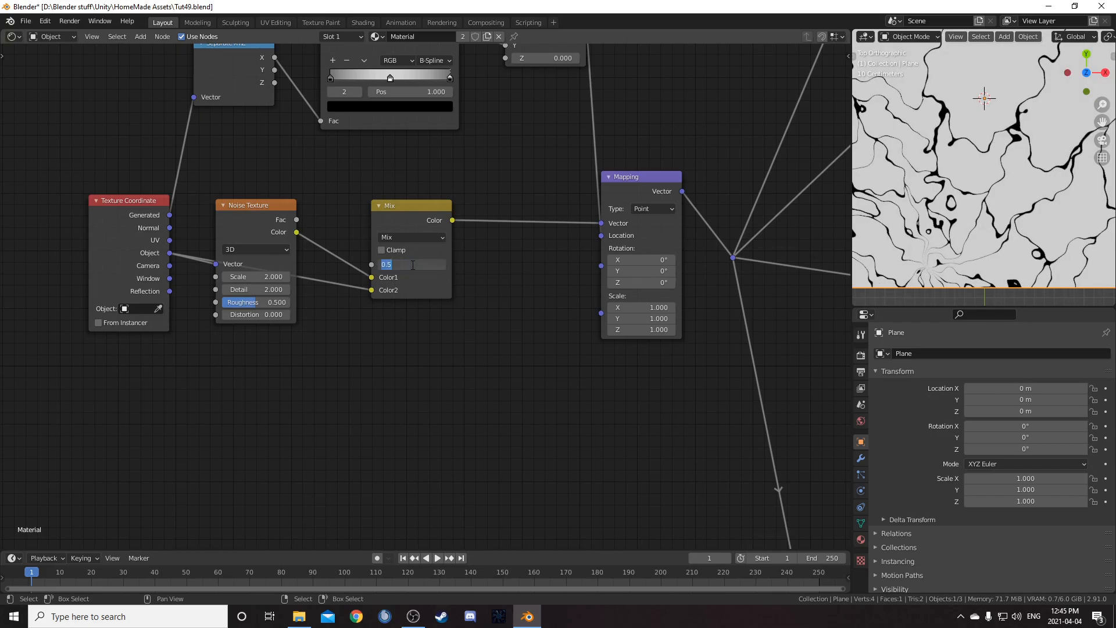
pyautogui.write('0.95')
pyautogui.press('Return')
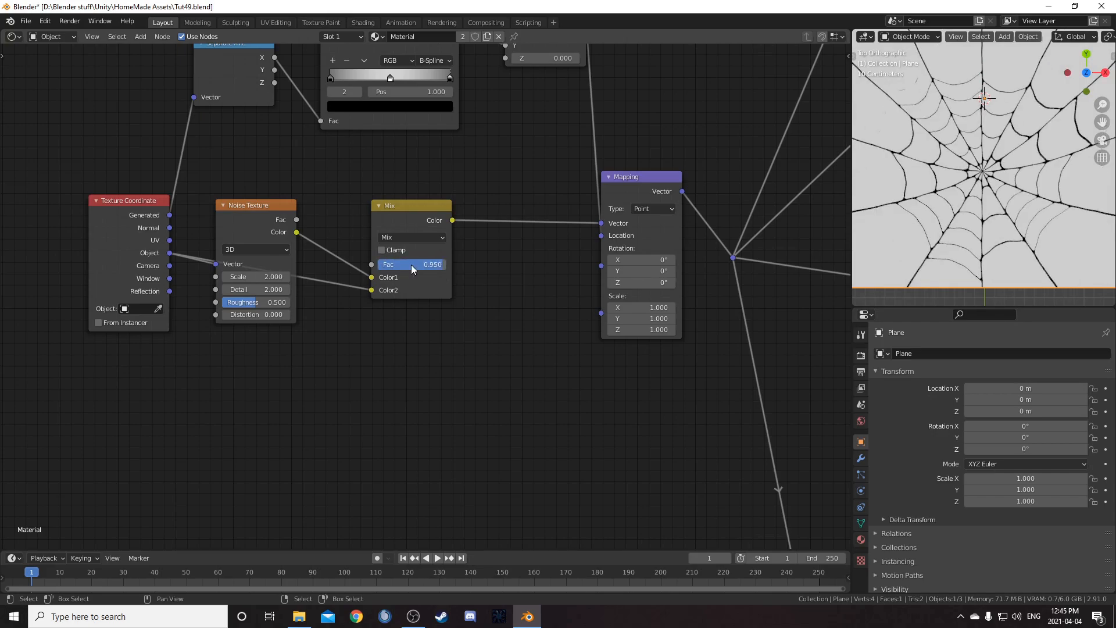
# Darken the color of the ColorRamp's middle stop at position 0.5 to a grey
pyautogui.scroll(-4, 968, 204)
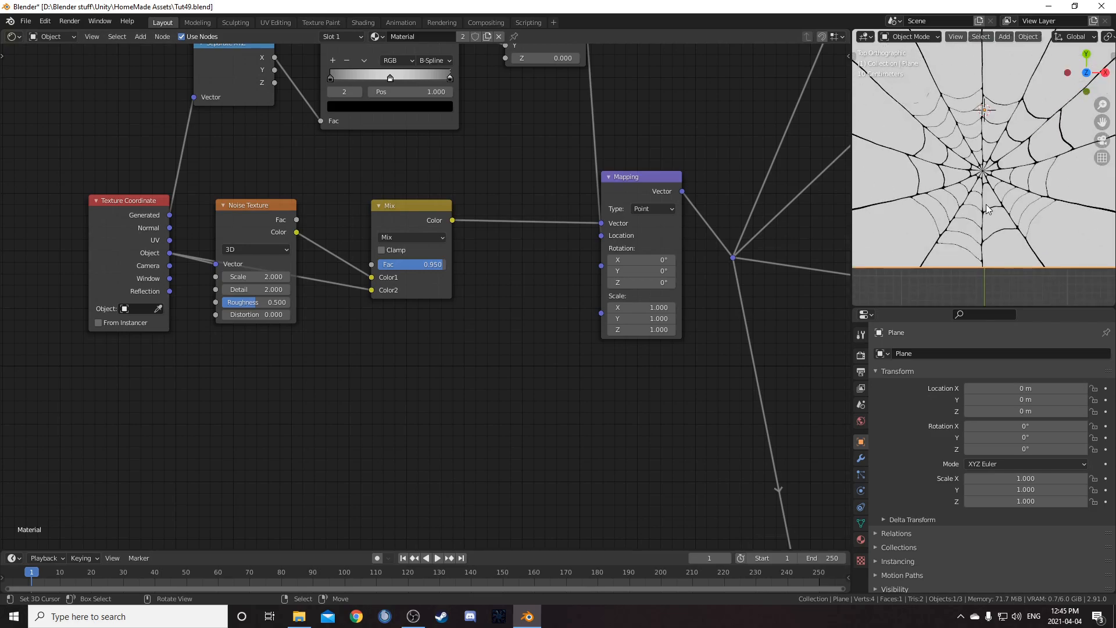
pyautogui.scroll(-1, 987, 210)
pyautogui.moveTo(521, 165); pyautogui.dragTo(569, 256, button='middle')
pyautogui.click(424, 200)
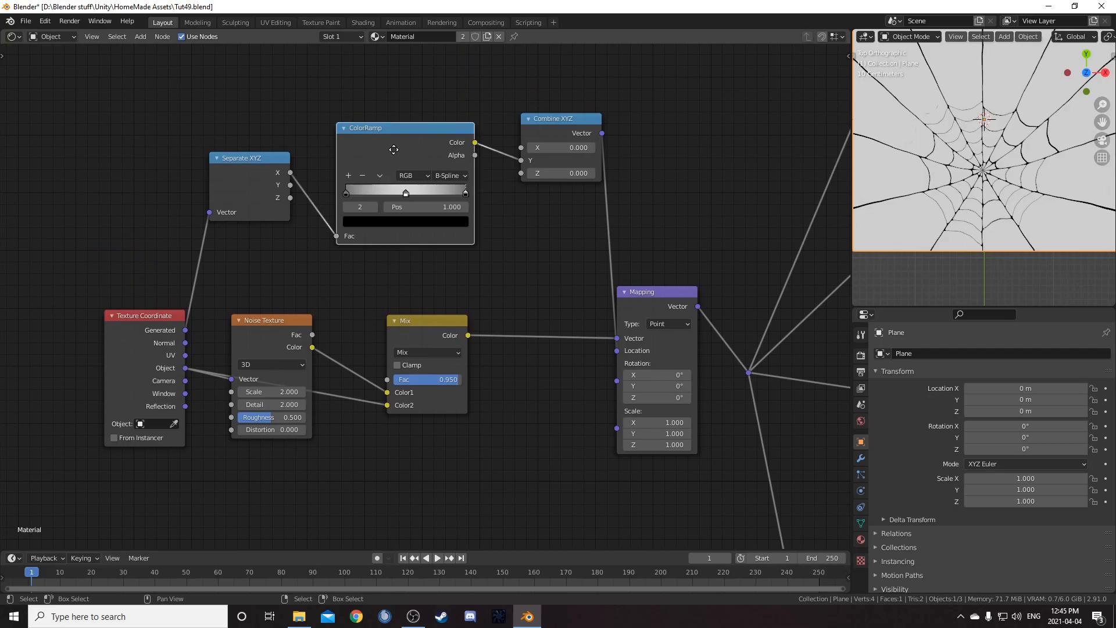
pyautogui.scroll(5, 423, 208)
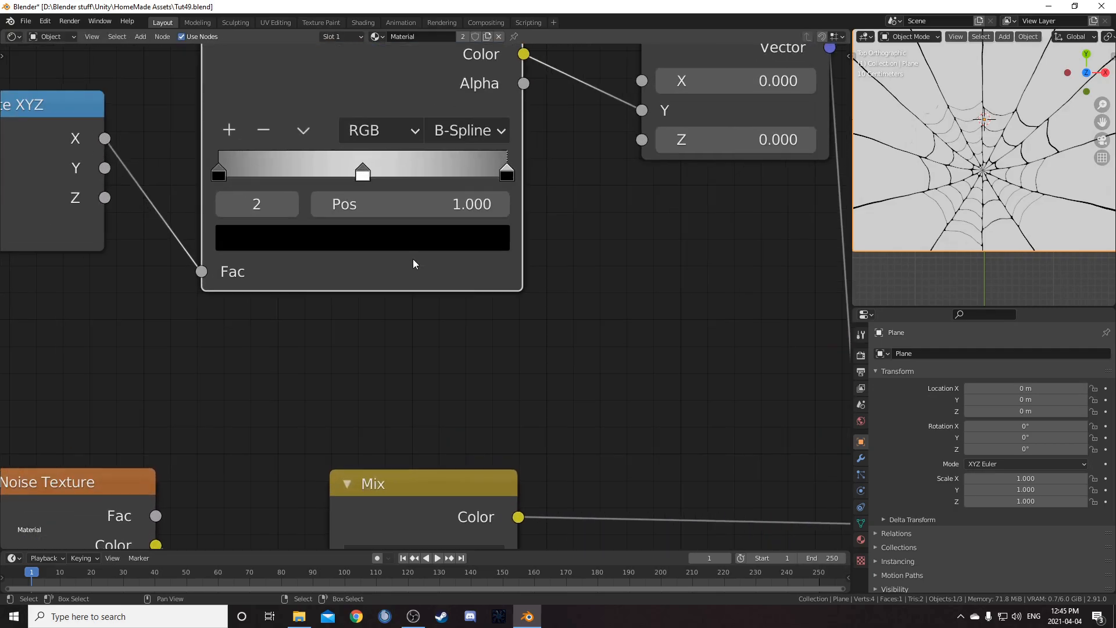
pyautogui.click(362, 173)
pyautogui.click(375, 238)
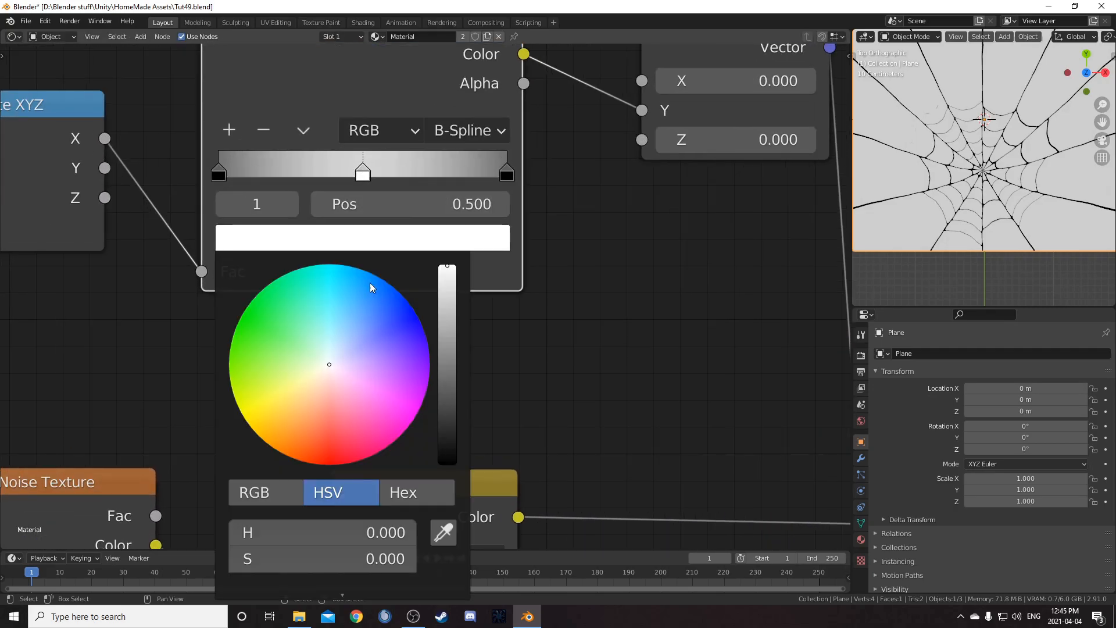
pyautogui.scroll(-2, 632, 353)
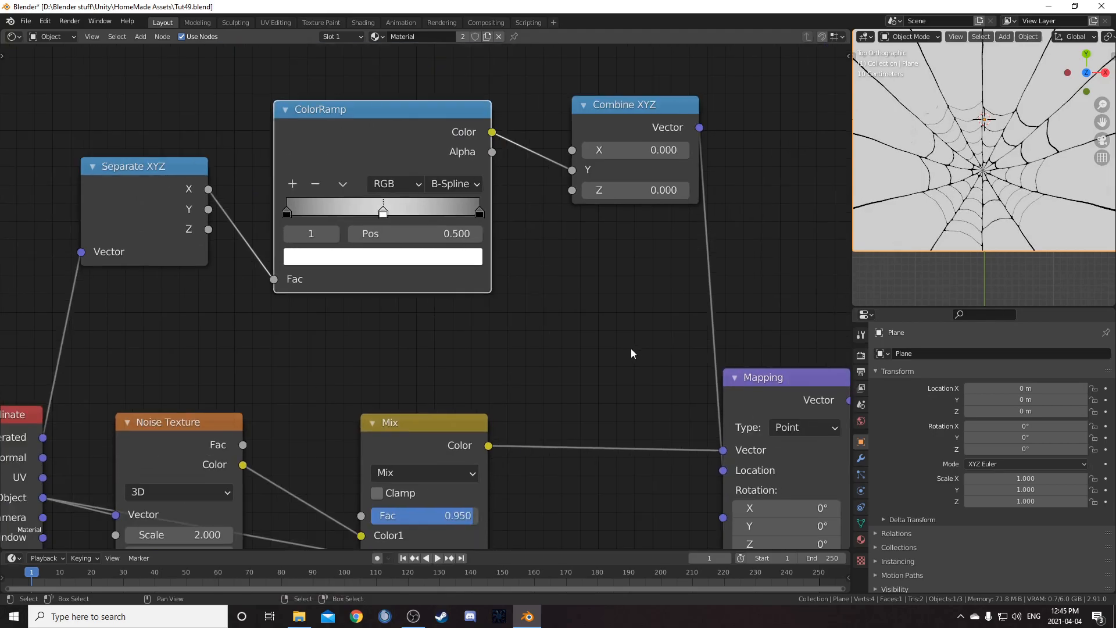
pyautogui.click(399, 263)
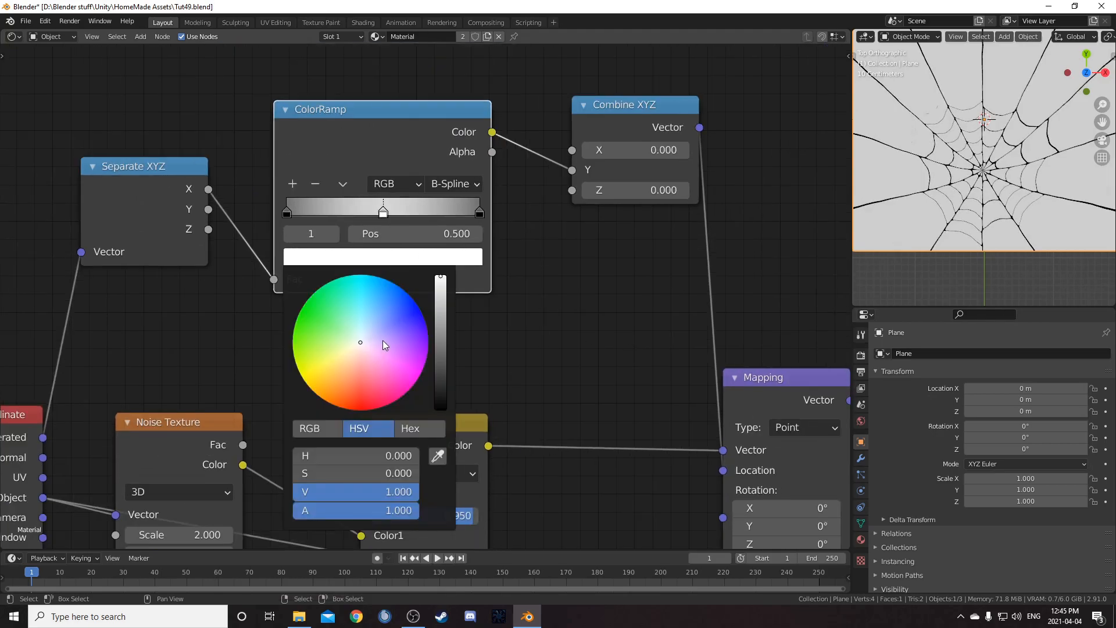
pyautogui.scroll(-3, 385, 341)
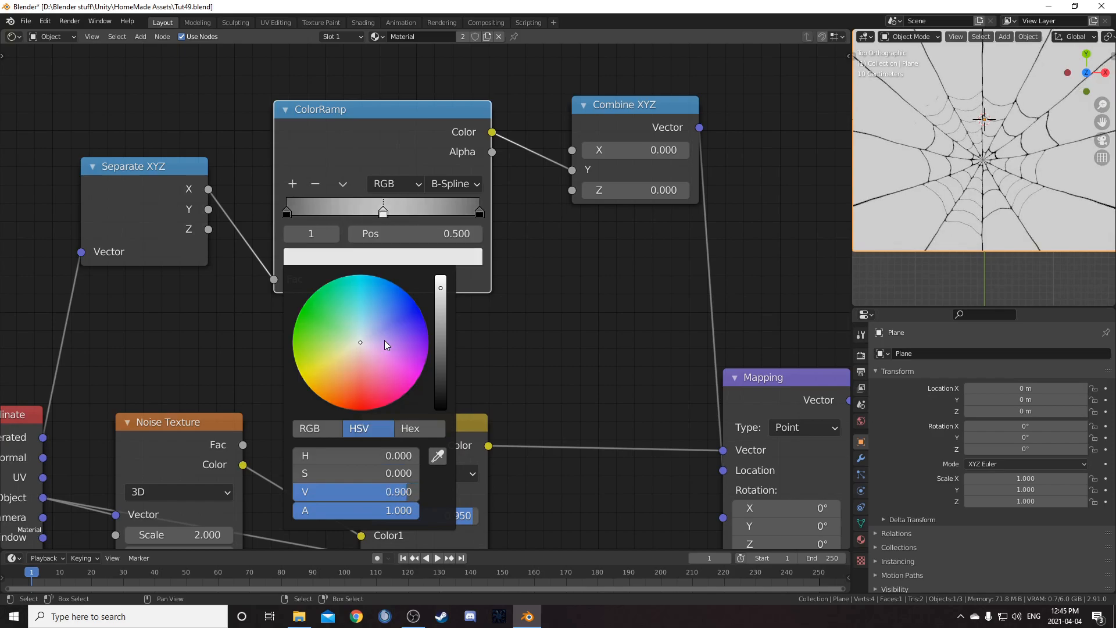
pyautogui.scroll(-2, 385, 340)
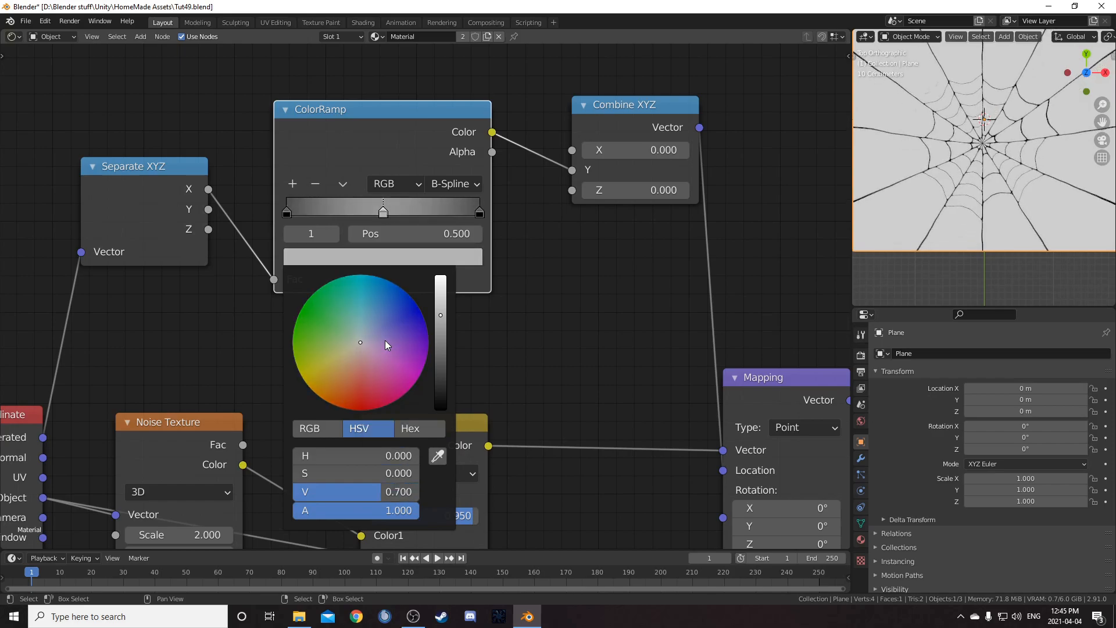
pyautogui.scroll(-2, 387, 341)
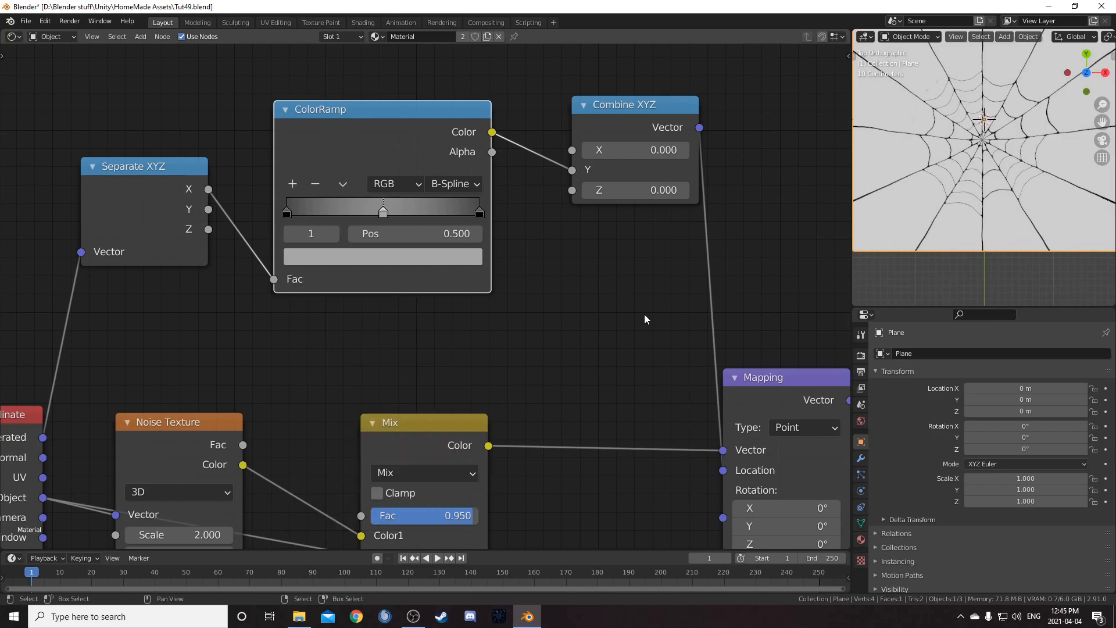
# Set the Vector Rotate node's angle to 22.5°
pyautogui.scroll(-1, 699, 208)
pyautogui.scroll(-1, 1053, 87)
pyautogui.scroll(-1, 976, 168)
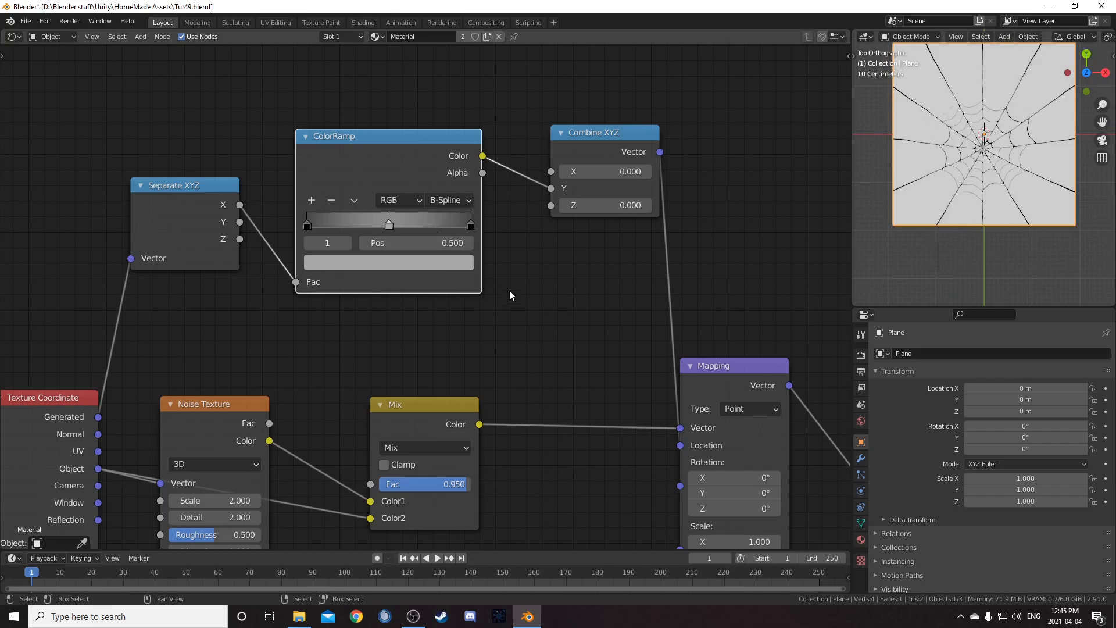
pyautogui.moveTo(625, 396); pyautogui.dragTo(586, 434, button='middle')
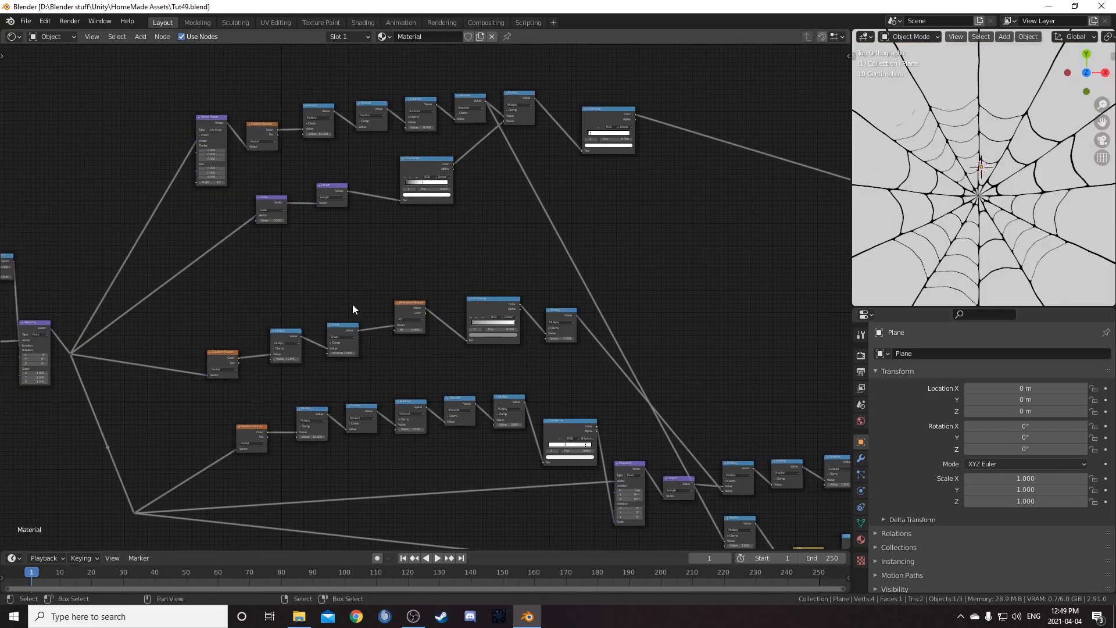
pyautogui.scroll(3, 349, 307)
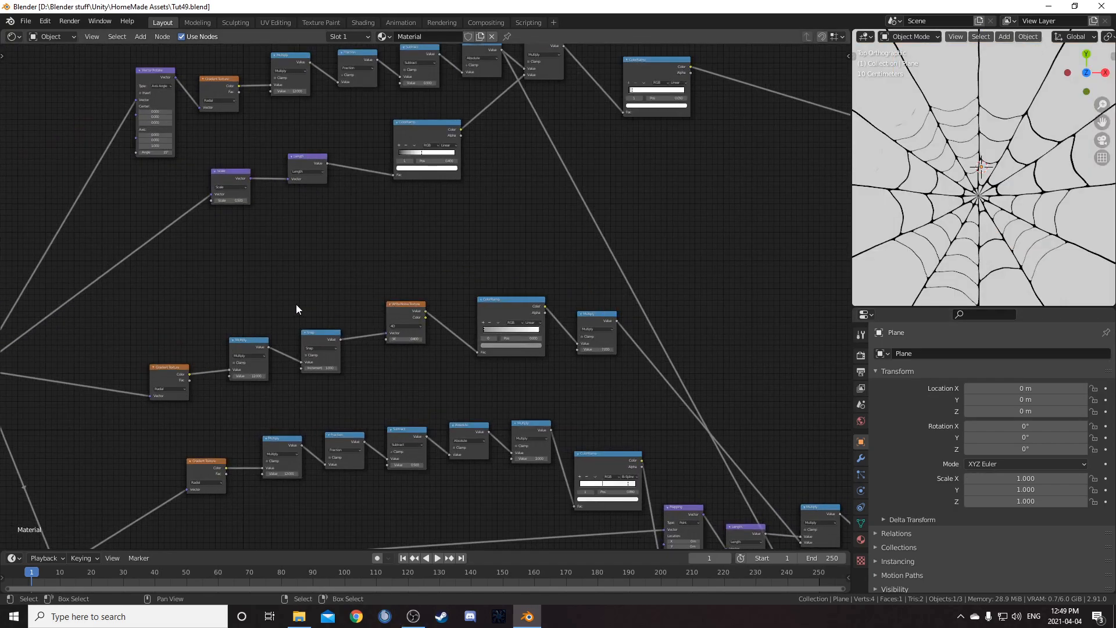
pyautogui.moveTo(230, 220); pyautogui.dragTo(272, 322, button='middle')
pyautogui.scroll(6, 267, 319)
pyautogui.scroll(2, 134, 262)
pyautogui.moveTo(90, 252); pyautogui.dragTo(462, 376, button='middle')
pyautogui.scroll(1, 463, 376)
pyautogui.click(365, 348)
pyautogui.write('22')
pyautogui.press('Return')
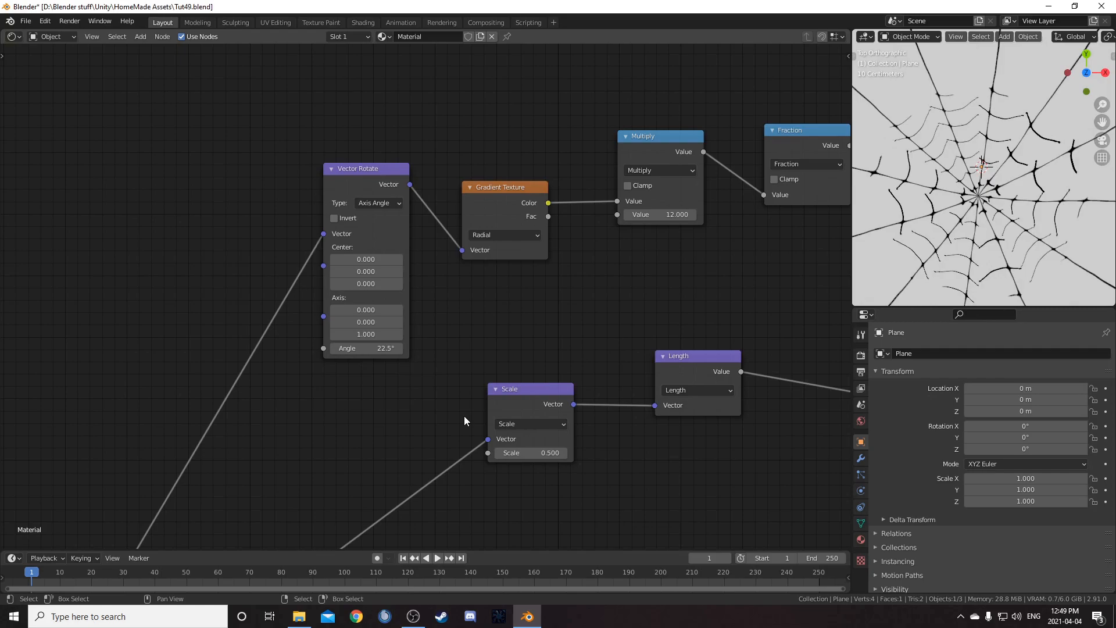
# Set the Multiply value after the rotated radial gradient to 8
pyautogui.moveTo(676, 241); pyautogui.dragTo(563, 231, button='middle')
pyautogui.click(553, 206)
pyautogui.write('8')
pyautogui.press('Return')
# Set the Multiply value feeding the Snap node to 8
pyautogui.scroll(-3, 546, 232)
pyautogui.moveTo(588, 488); pyautogui.dragTo(459, 321, button='middle')
pyautogui.scroll(-4, 480, 381)
pyautogui.moveTo(471, 411); pyautogui.dragTo(451, 315, button='middle')
pyautogui.scroll(4, 424, 343)
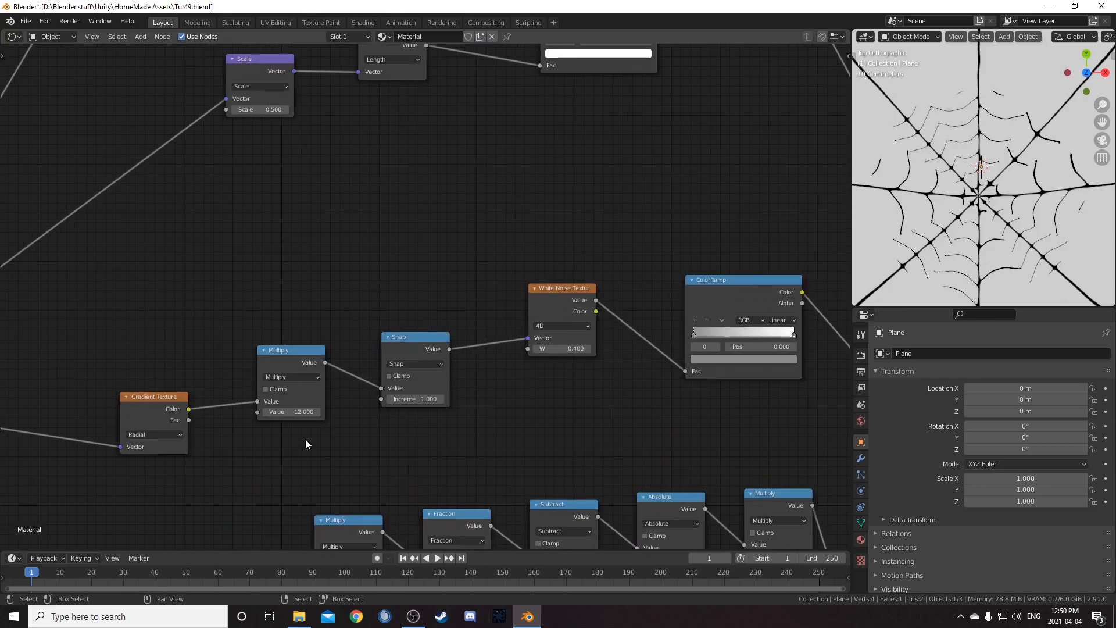
pyautogui.click(301, 413)
pyautogui.write('8')
pyautogui.press('Return')
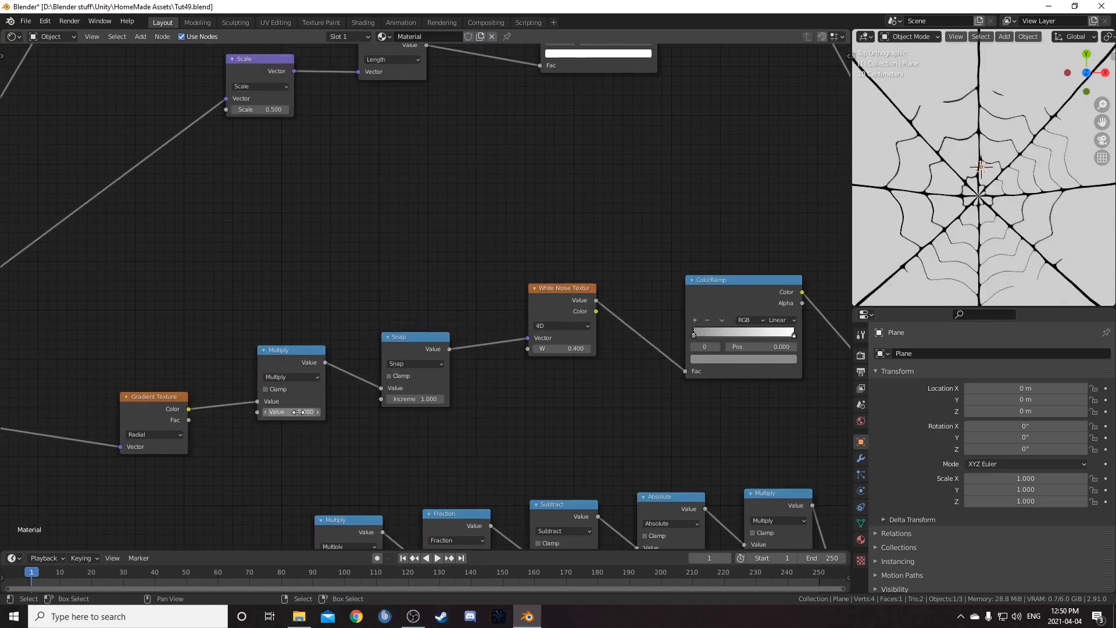
# Set the Multiply value feeding the Fraction node to 8
pyautogui.scroll(-3, 342, 328)
pyautogui.moveTo(477, 536); pyautogui.dragTo(579, 285, button='middle')
pyautogui.scroll(3, 442, 410)
pyautogui.click(432, 324)
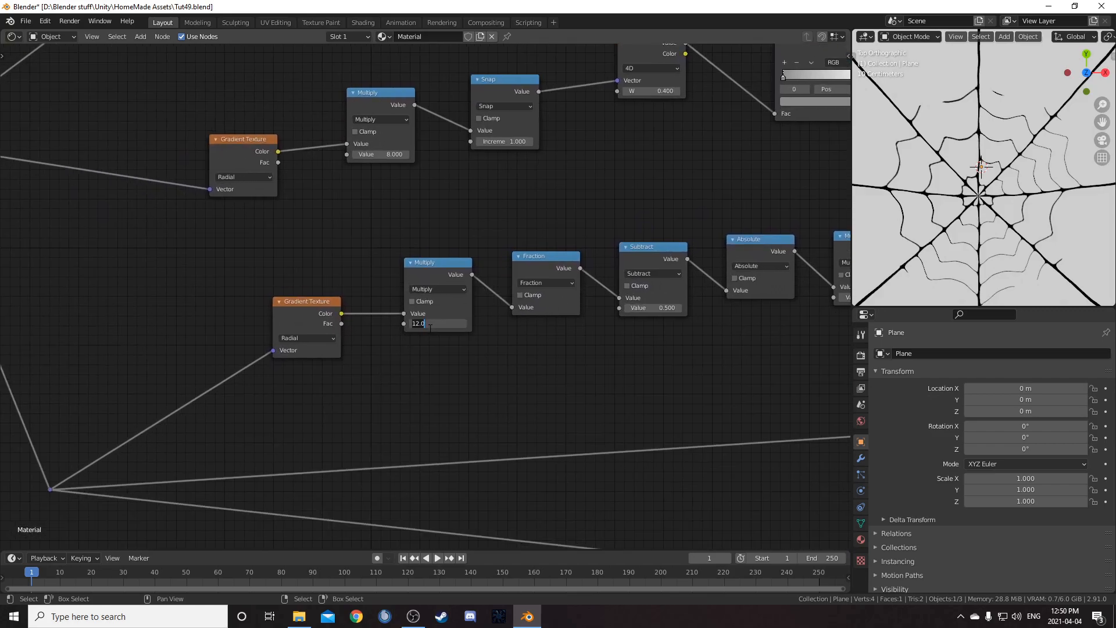
pyautogui.write('8')
pyautogui.press('Return')
# Set the Vector Rotate node's angle to 7.5°
pyautogui.scroll(-5, 445, 338)
pyautogui.moveTo(779, 291); pyautogui.dragTo(548, 325, button='middle')
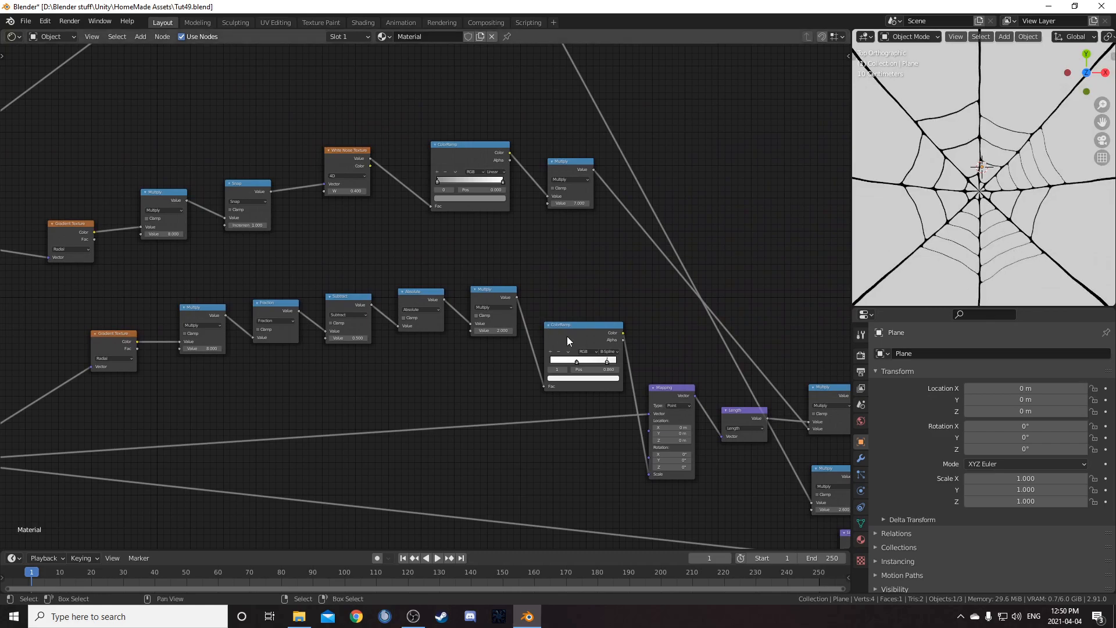
pyautogui.moveTo(706, 416); pyautogui.dragTo(532, 298, button='middle')
pyautogui.scroll(1, 534, 299)
pyautogui.moveTo(58, 137); pyautogui.dragTo(275, 254, button='middle')
pyautogui.moveTo(145, 198); pyautogui.dragTo(471, 348, button='middle')
pyautogui.moveTo(308, 121); pyautogui.dragTo(335, 306, button='middle')
pyautogui.scroll(-1, 350, 247)
pyautogui.scroll(2, 383, 258)
pyautogui.scroll(3, 343, 285)
pyautogui.click(338, 255)
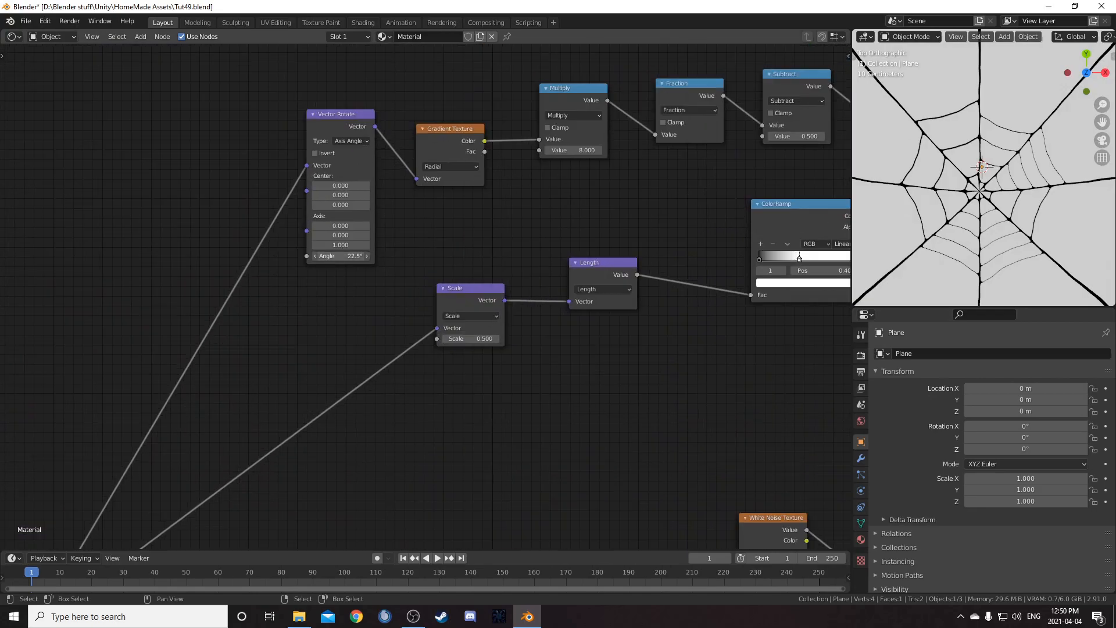
pyautogui.write('7.5')
pyautogui.press('Return')
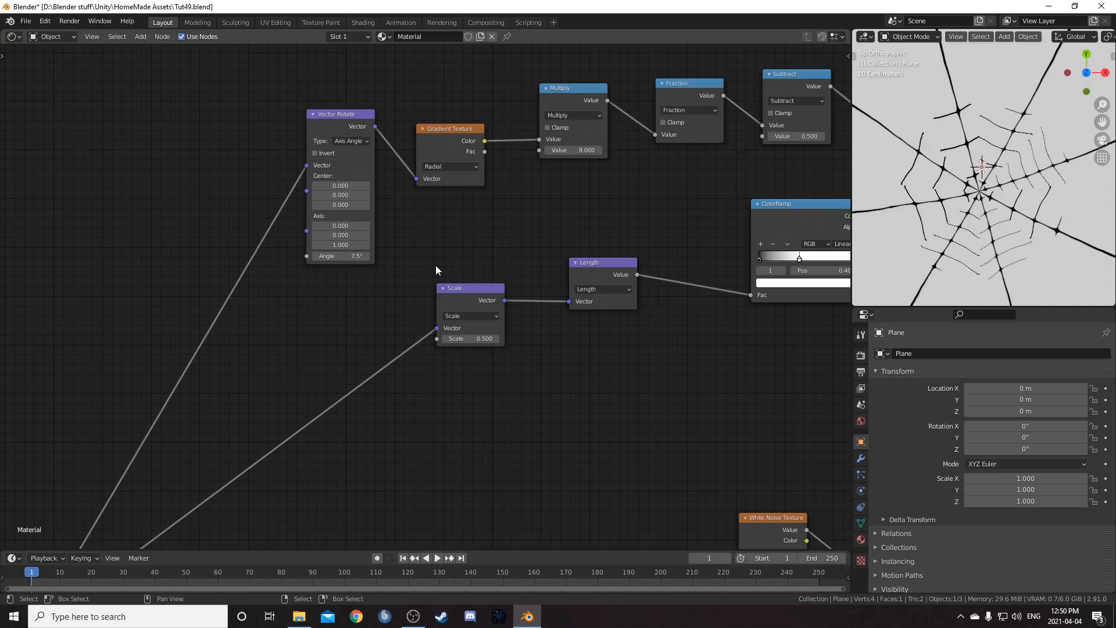
# Set the Multiply value after the rotated radial gradient to 24
pyautogui.moveTo(560, 192); pyautogui.dragTo(444, 208, button='middle')
pyautogui.click(472, 167)
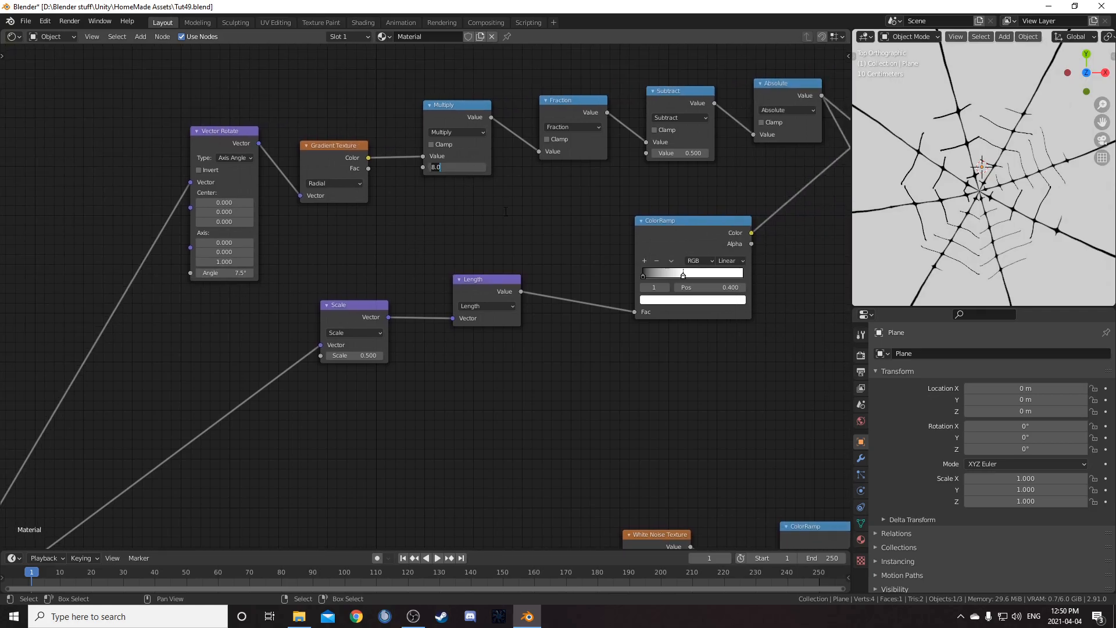
pyautogui.write('24')
pyautogui.press('Return')
# Set the Multiply value feeding the Snap node to 24
pyautogui.scroll(-2, 558, 372)
pyautogui.moveTo(597, 466); pyautogui.dragTo(504, 192, button='middle')
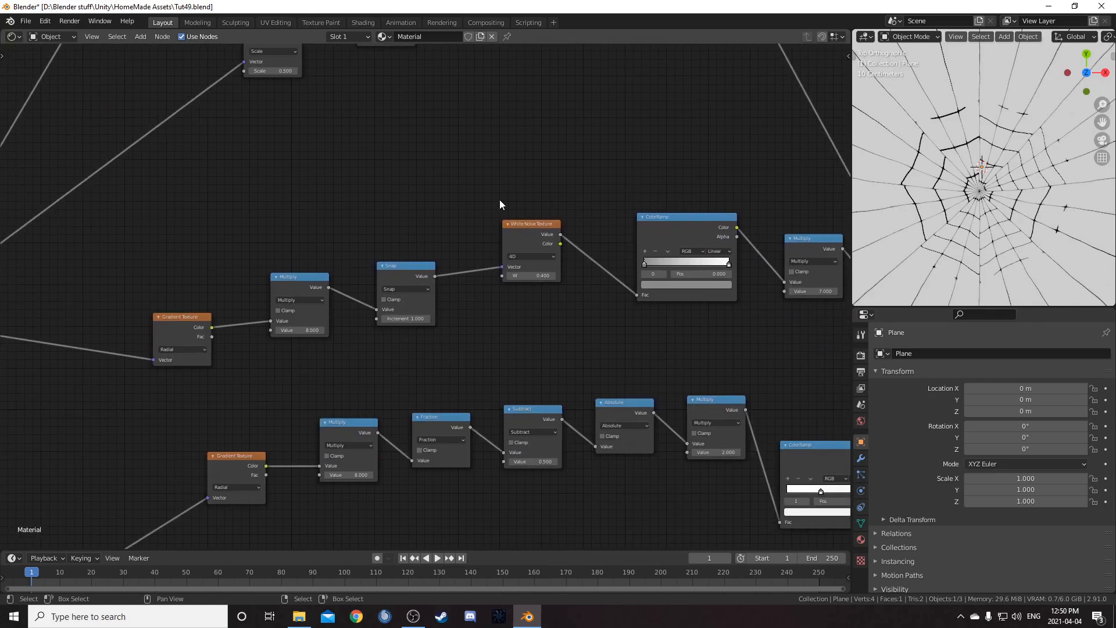
pyautogui.scroll(4, 460, 224)
pyautogui.click(254, 341)
pyautogui.write('24')
pyautogui.press('Return')
# Set the Multiply value feeding the Fraction node to 24
pyautogui.moveTo(391, 443); pyautogui.dragTo(434, 315, button='middle')
pyautogui.click(358, 415)
pyautogui.press('Return')
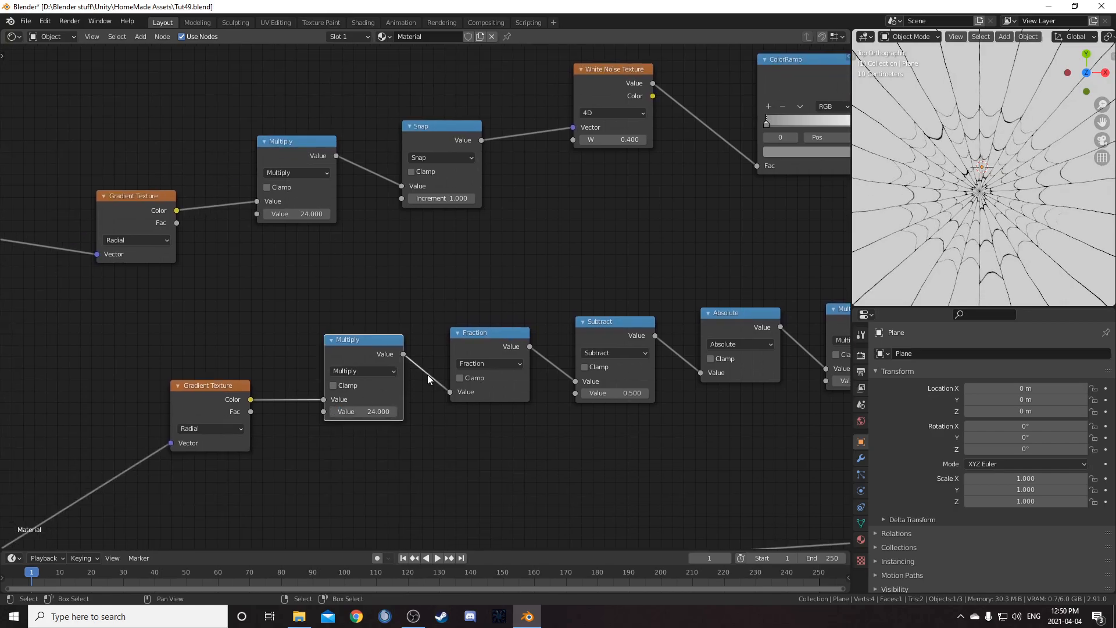
# Set the brightness value of the web-shading ColorRamp's selected stop color to 0.98
pyautogui.moveTo(548, 387); pyautogui.dragTo(265, 370, button='middle')
pyautogui.scroll(2, 932, 249)
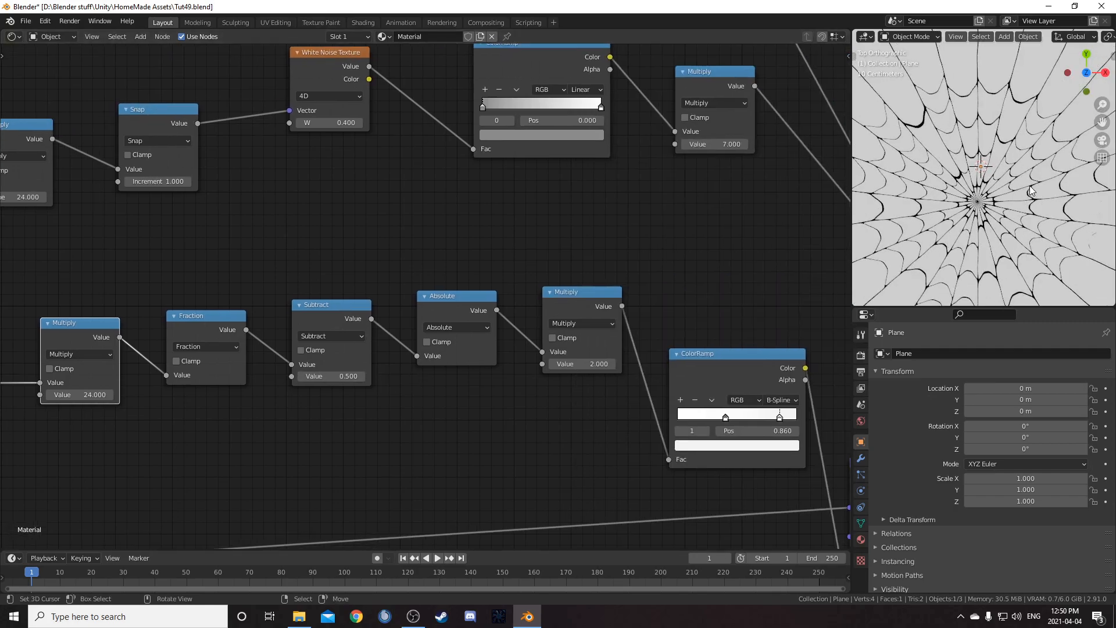
pyautogui.moveTo(737, 302); pyautogui.dragTo(490, 187, button='middle')
pyautogui.moveTo(673, 273); pyautogui.dragTo(687, 207, button='middle')
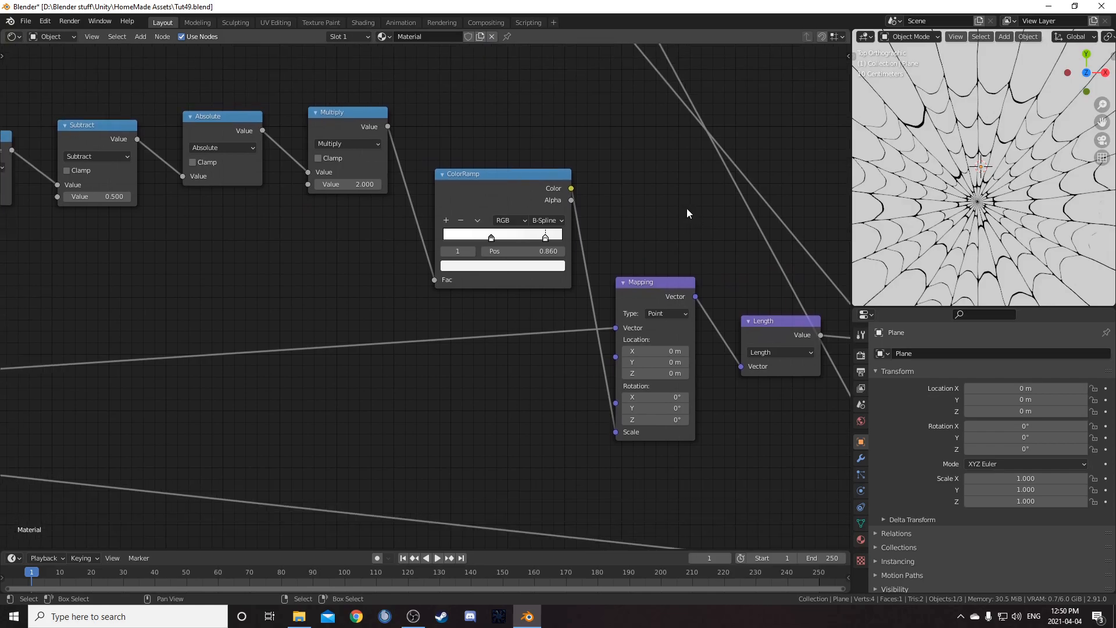
pyautogui.scroll(3, 687, 208)
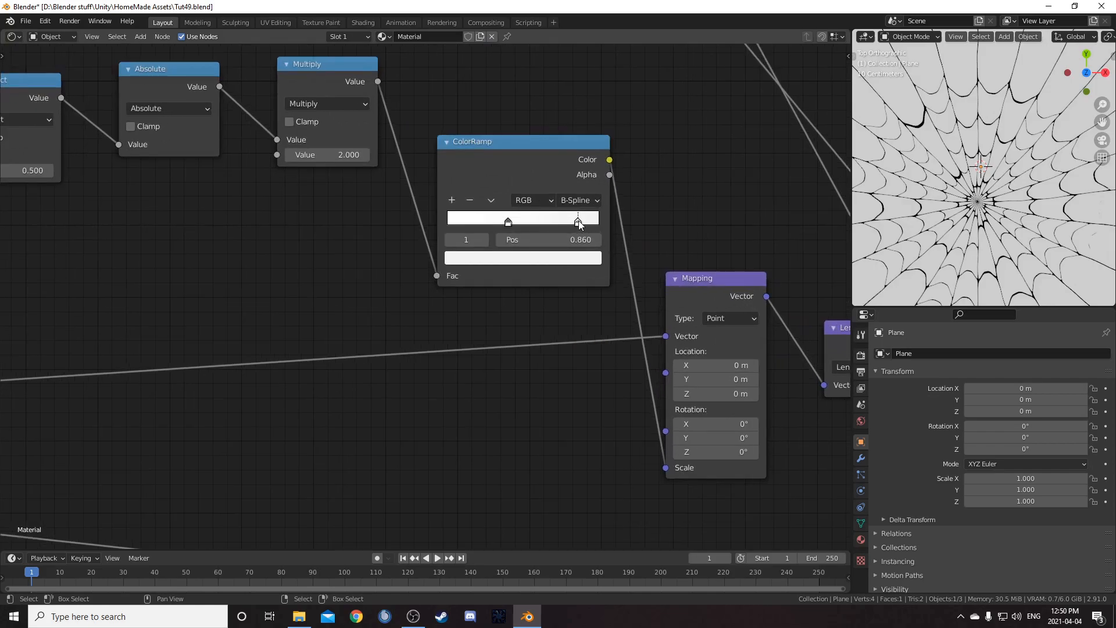
pyautogui.click(567, 259)
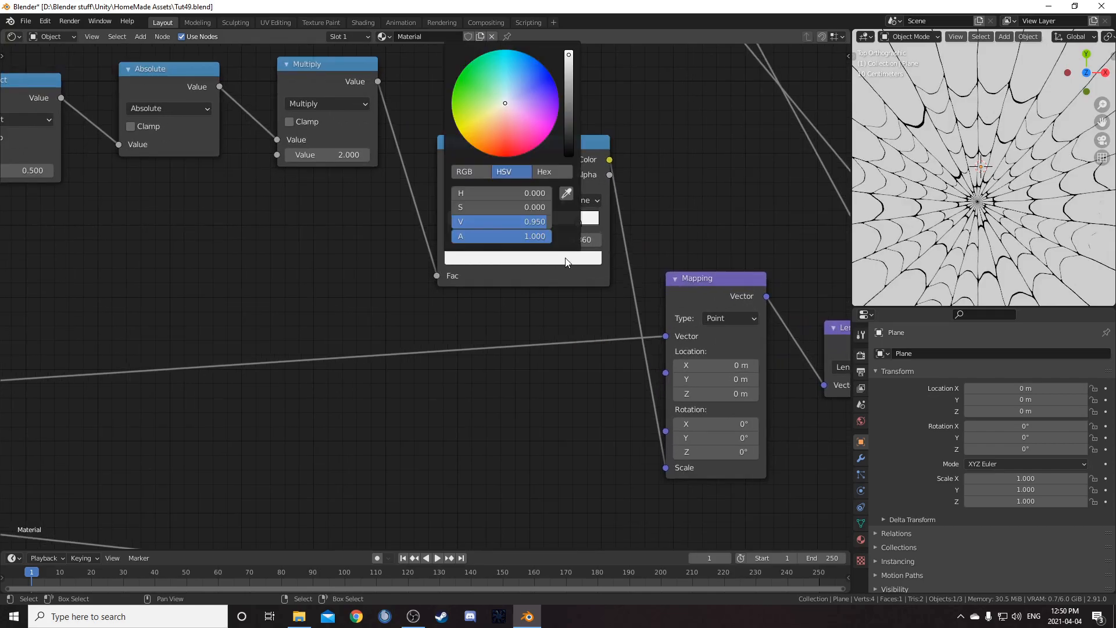
pyautogui.click(543, 225)
pyautogui.write('.98')
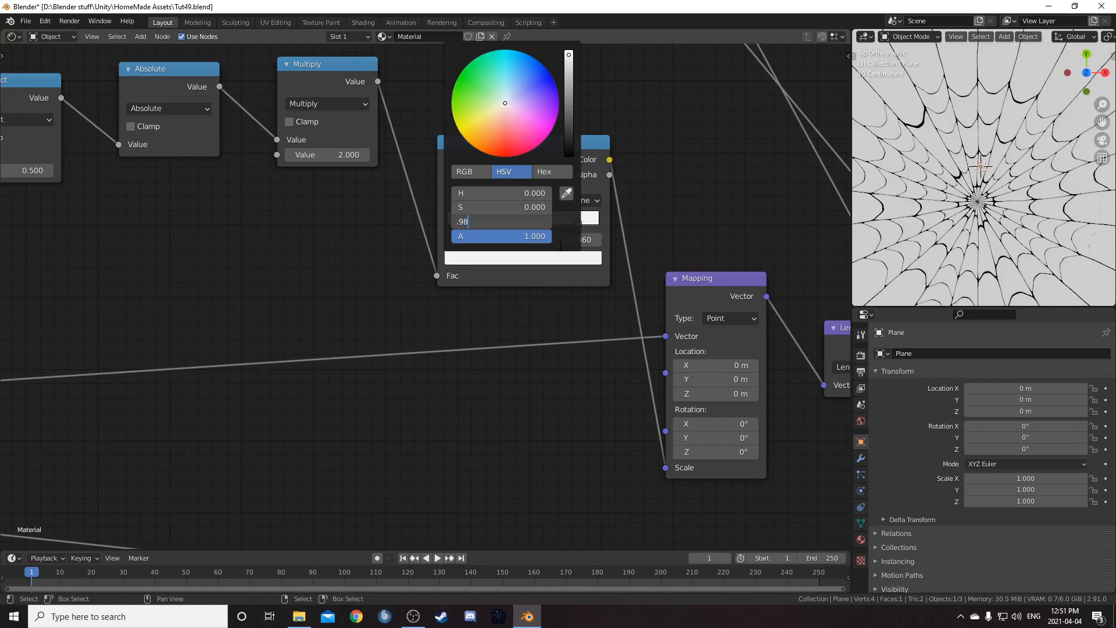
pyautogui.press('Return')
# Select the final Multiply, Color Burn and Color Dodge nodes with the Viewer and Material Output and move them down-right
pyautogui.scroll(-2, 993, 235)
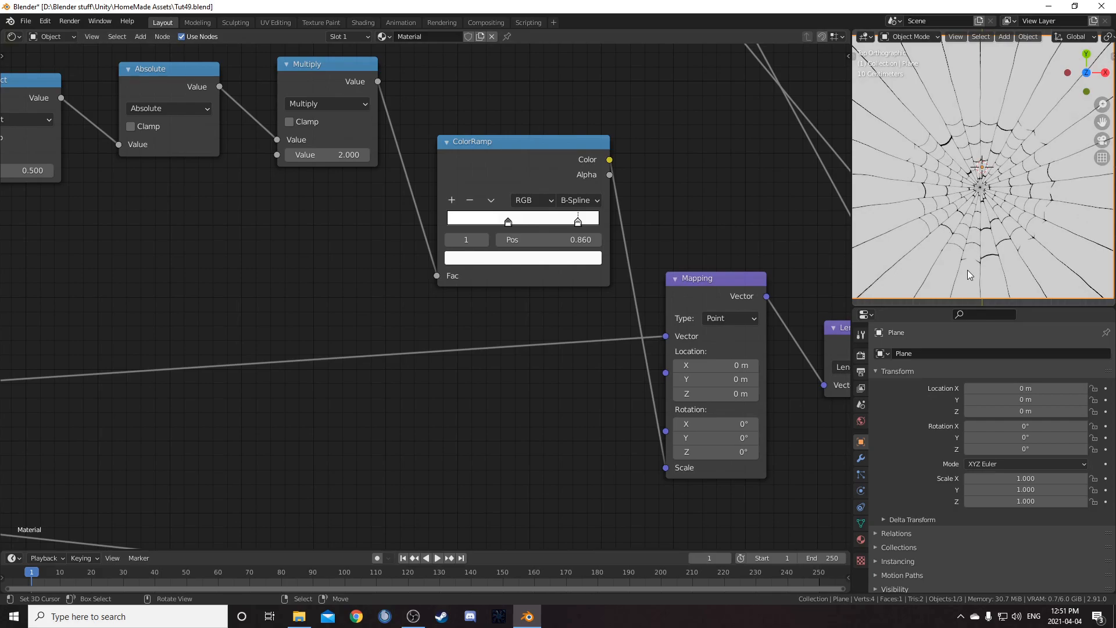
pyautogui.scroll(1, 969, 274)
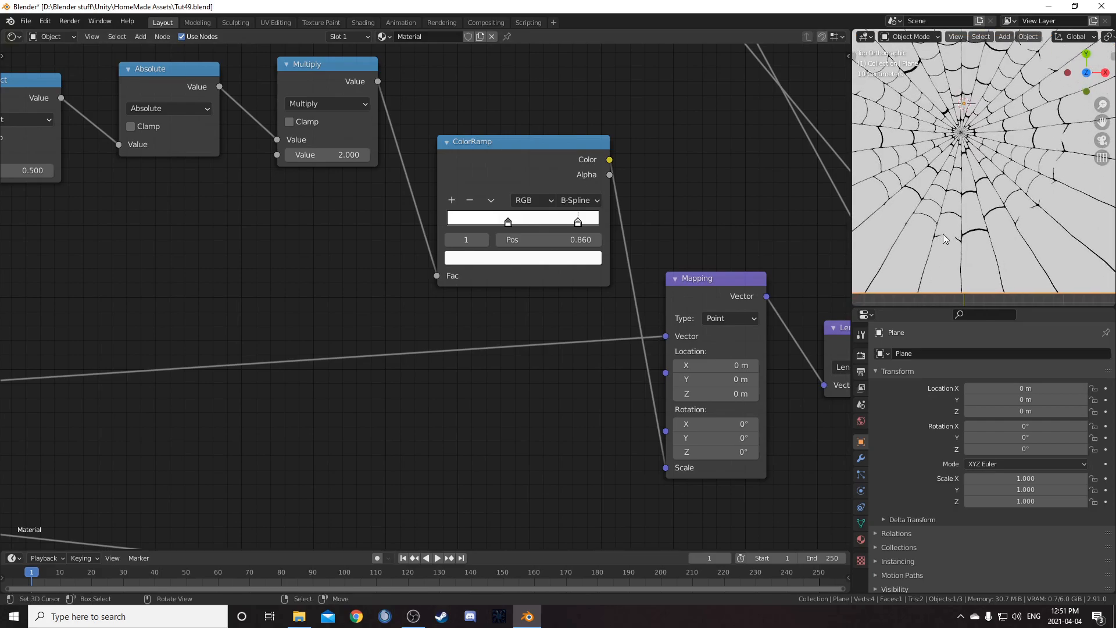
pyautogui.scroll(-5, 523, 369)
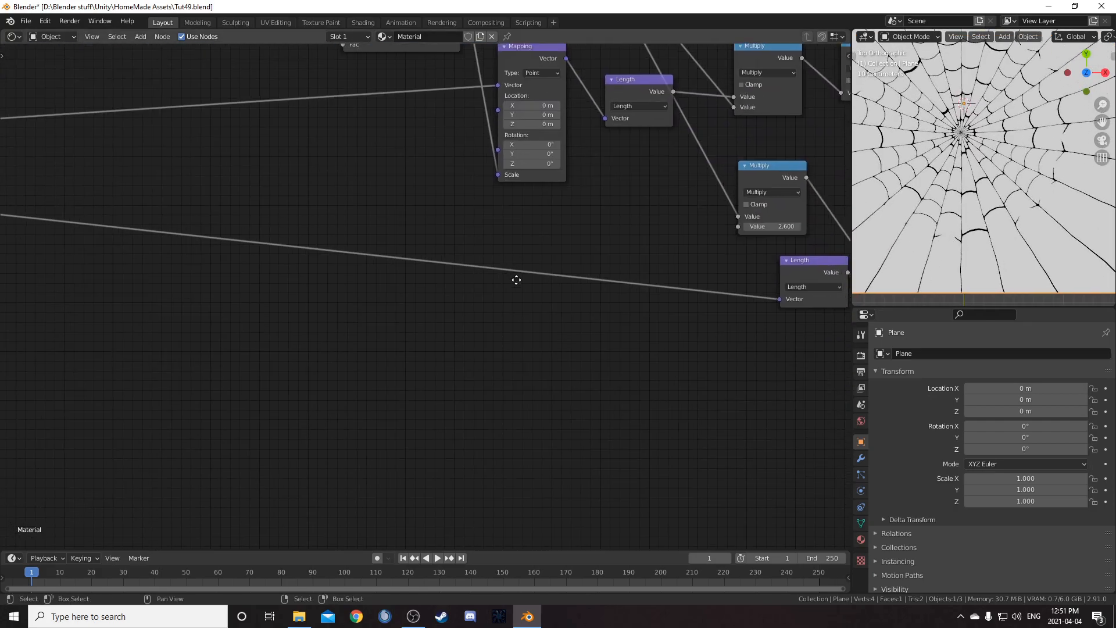
pyautogui.keyDown('ctrl'); pyautogui.hscroll(3, 436, 321); pyautogui.keyUp('ctrl')
pyautogui.scroll(6, 349, 302)
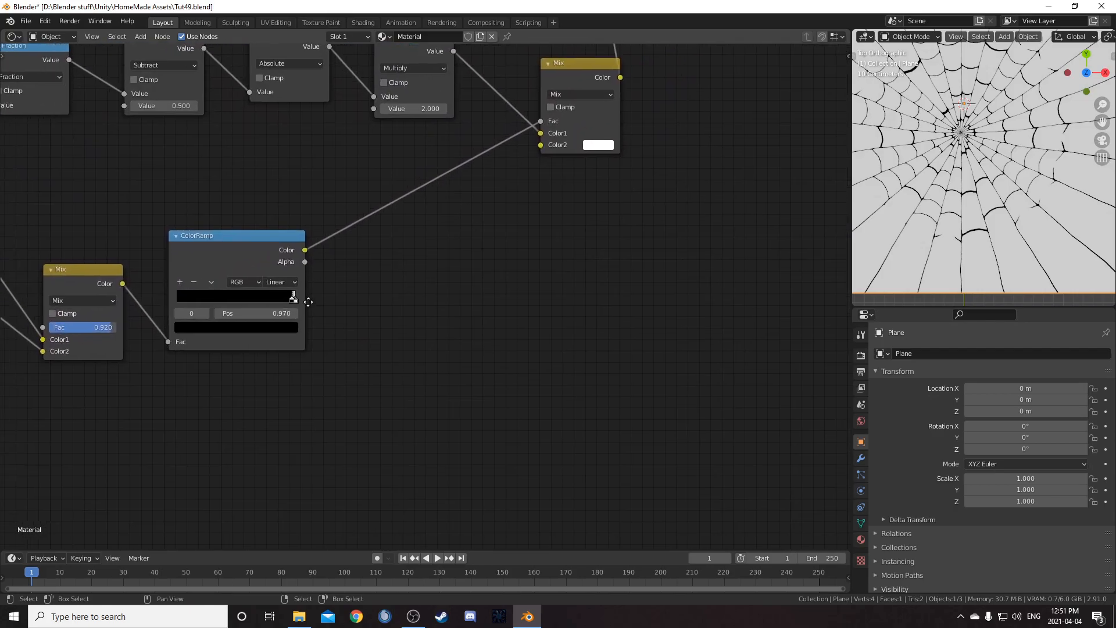
pyautogui.moveTo(372, 256); pyautogui.dragTo(371, 256)
pyautogui.moveTo(470, 235); pyautogui.dragTo(429, 351, button='middle')
pyautogui.scroll(-2, 429, 352)
pyautogui.scroll(-2, 450, 319)
pyautogui.moveTo(517, 280); pyautogui.dragTo(454, 347, button='middle')
pyautogui.scroll(-4, 458, 346)
pyautogui.moveTo(524, 243); pyautogui.dragTo(344, 382, button='middle')
pyautogui.scroll(-2, 422, 311)
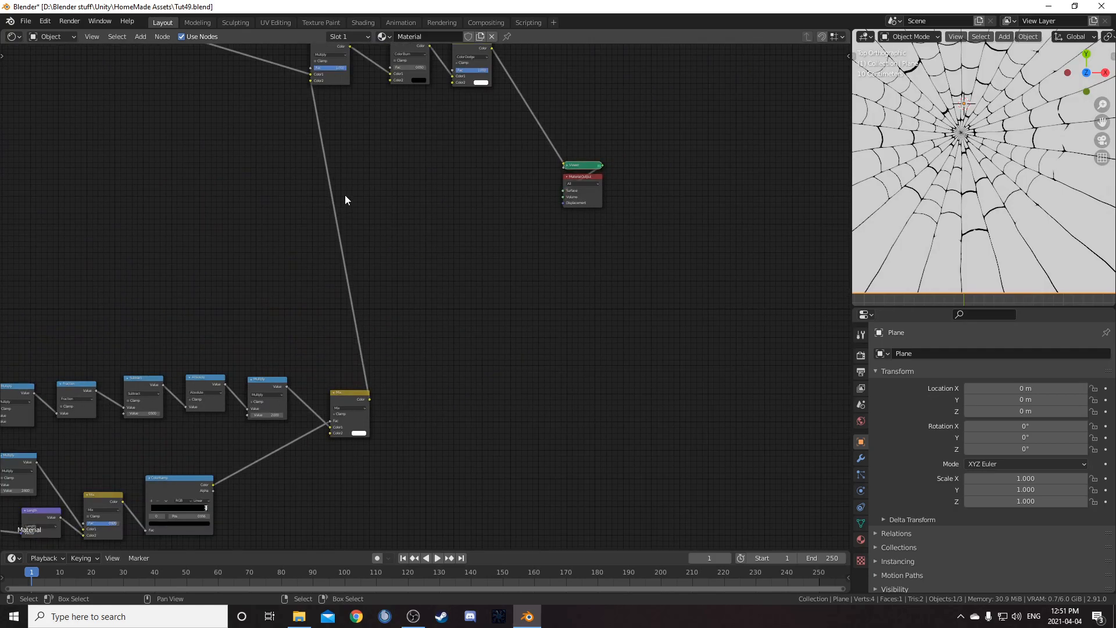
pyautogui.scroll(-2, 414, 191)
pyautogui.moveTo(412, 144); pyautogui.dragTo(465, 154)
pyautogui.moveTo(324, 97); pyautogui.dragTo(559, 295)
pyautogui.press('g')
pyautogui.click(661, 407)
# Preview the final Multiply mix node's output, then the lower ColorRamp's output, in the viewer
pyautogui.moveTo(430, 269); pyautogui.dragTo(460, 163, button='middle')
pyautogui.scroll(4, 459, 162)
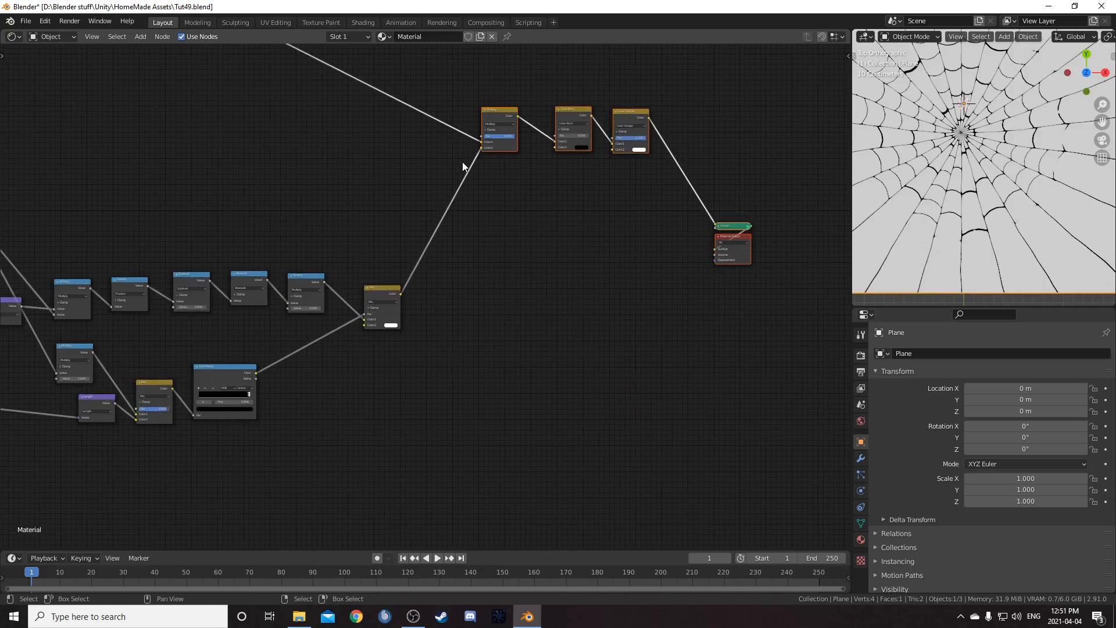
pyautogui.keyDown('ctrl'); pyautogui.keyDown('shift'); pyautogui.click(501, 114); pyautogui.keyUp('shift'); pyautogui.keyUp('ctrl')
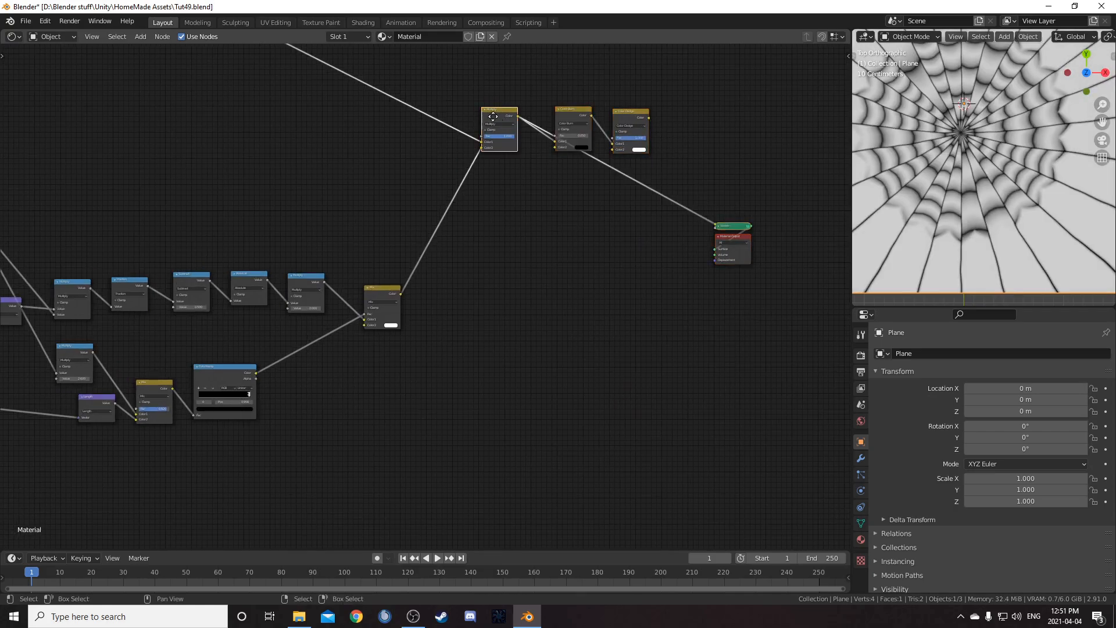
pyautogui.moveTo(494, 115); pyautogui.dragTo(478, 126)
pyautogui.scroll(3, 395, 349)
pyautogui.keyDown('ctrl'); pyautogui.keyDown('shift'); pyautogui.click(270, 364); pyautogui.keyUp('shift'); pyautogui.keyUp('ctrl')
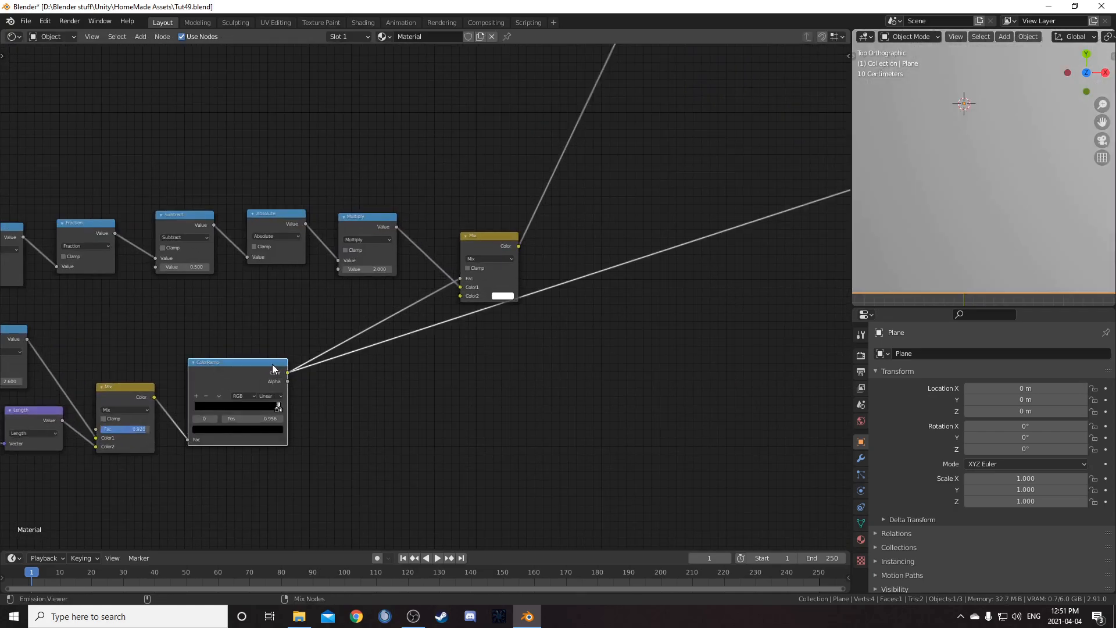
# Add a Mix node on the link between the lower ColorRamp and the Viewer
pyautogui.scroll(-5, 445, 358)
pyautogui.moveTo(554, 235); pyautogui.dragTo(508, 287, button='middle')
pyautogui.hotkey('shift', 'a')
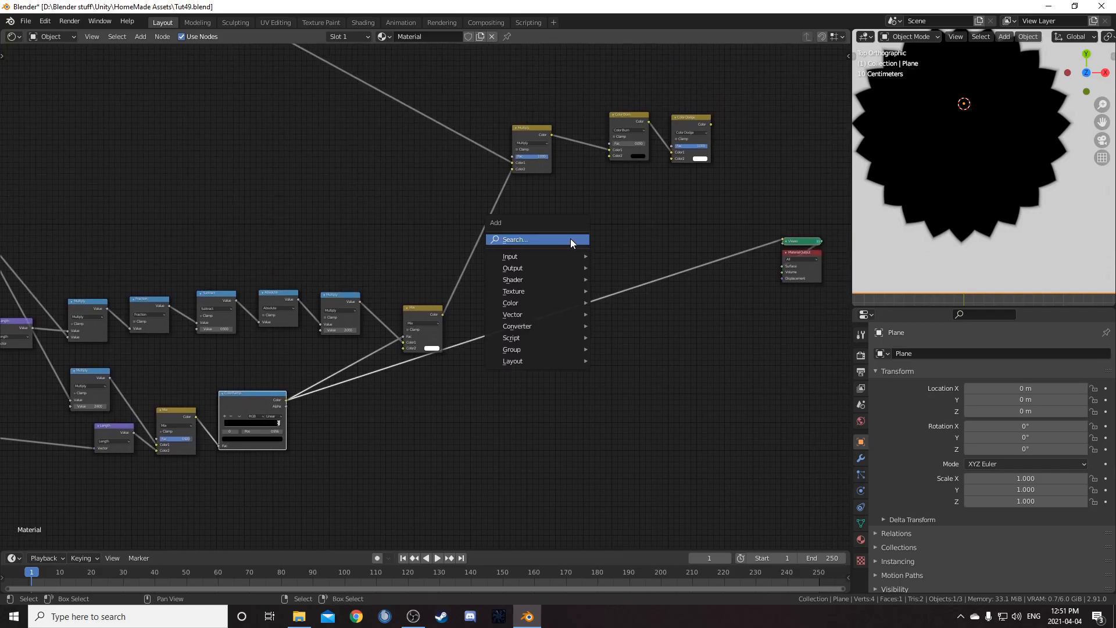
pyautogui.click(570, 238)
pyautogui.write('mixr')
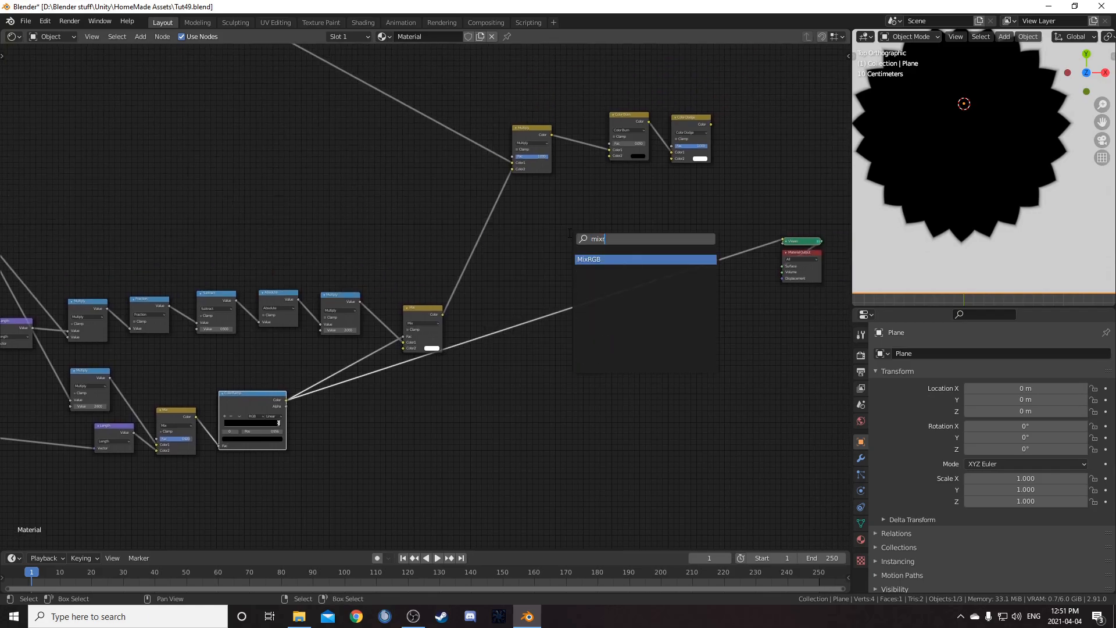
pyautogui.press('Return')
pyautogui.click(573, 260)
# Connect the final Multiply mix node's output into the new Mix node
pyautogui.scroll(2, 581, 256)
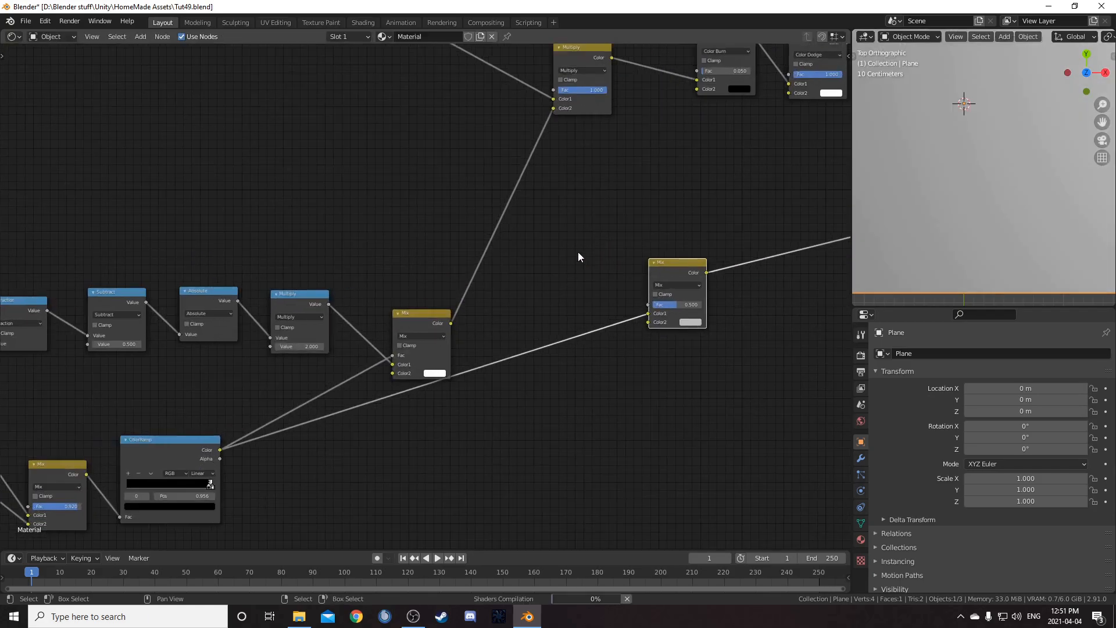
pyautogui.moveTo(612, 58); pyautogui.dragTo(665, 210)
pyautogui.moveTo(649, 314); pyautogui.dragTo(650, 314)
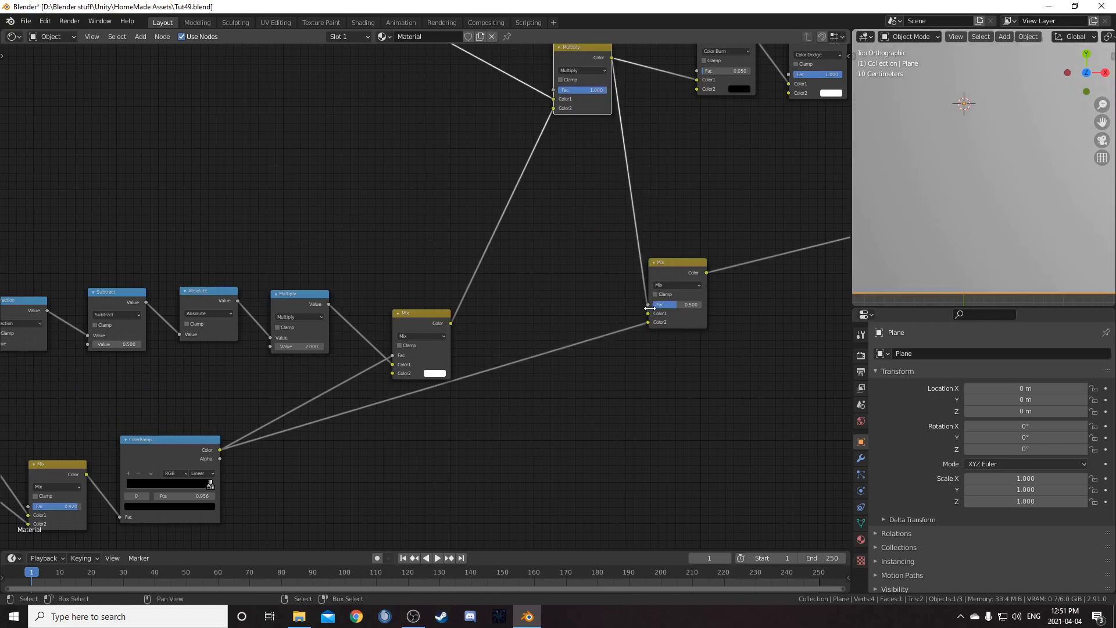
# Set the Multiply value fed by the lower Length node to 1.1
pyautogui.scroll(-1, 982, 189)
pyautogui.keyDown('shift'); pyautogui.moveTo(959, 184); pyautogui.dragTo(1011, 201, button='middle'); pyautogui.keyUp('shift')
pyautogui.moveTo(290, 416); pyautogui.dragTo(412, 375, button='middle')
pyautogui.scroll(3, 413, 374)
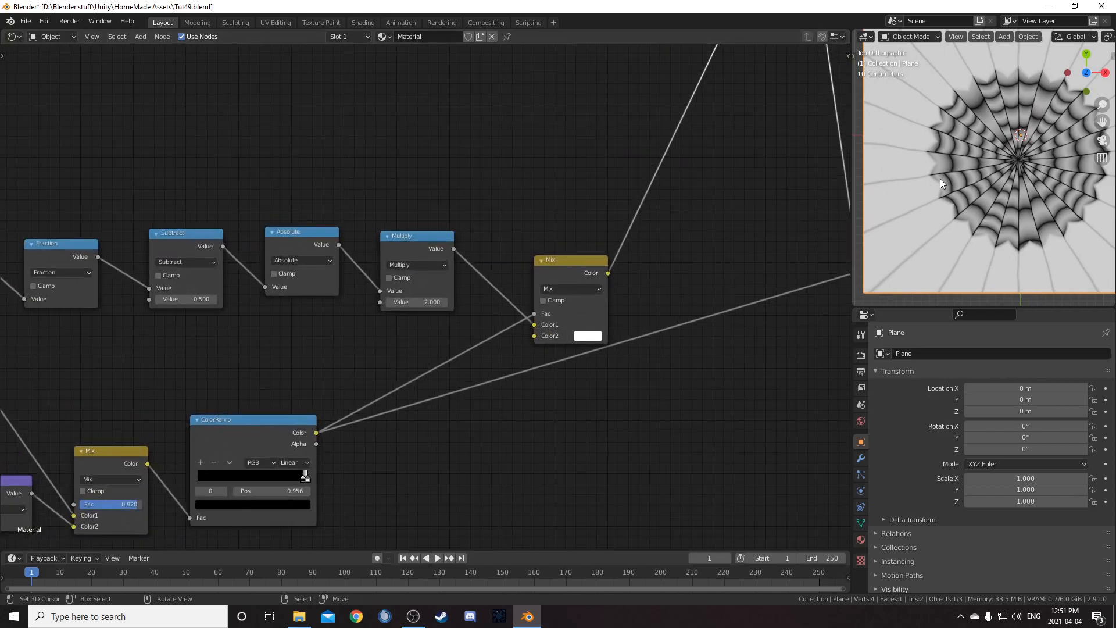
pyautogui.scroll(3, 932, 181)
pyautogui.moveTo(203, 372); pyautogui.dragTo(546, 337, button='middle')
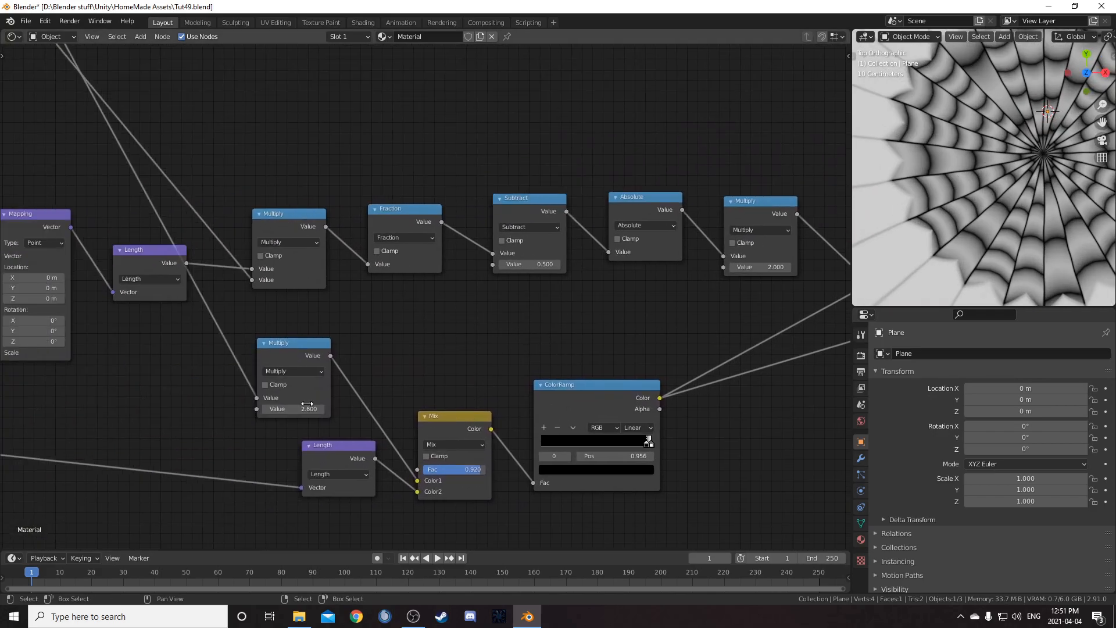
pyautogui.moveTo(293, 409); pyautogui.dragTo(282, 410)
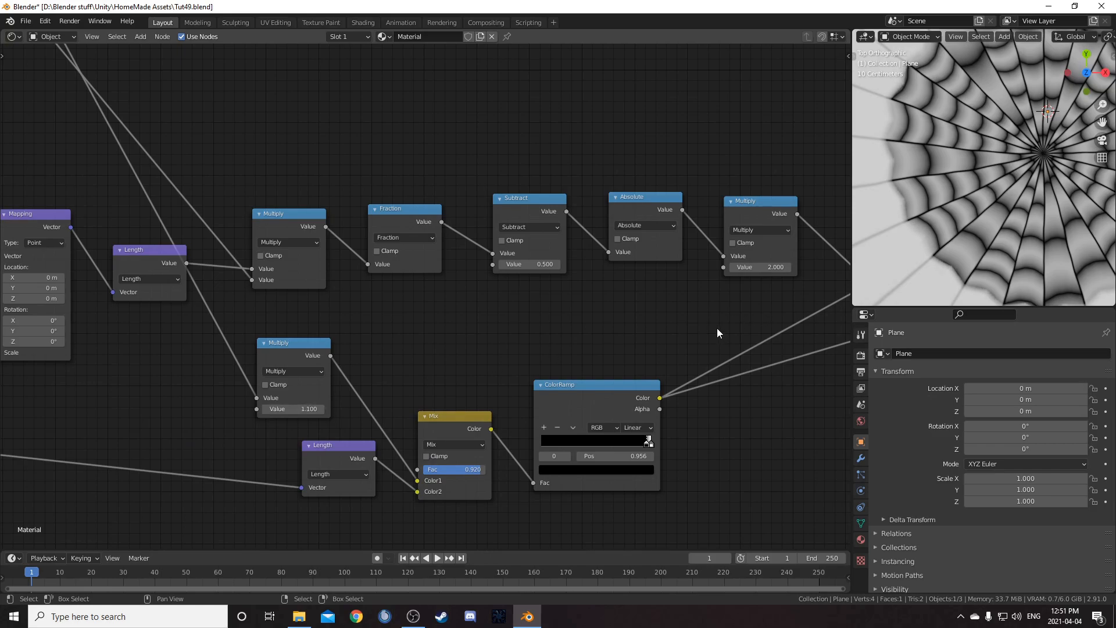
# Preview the Color Dodge node's output in the viewer
pyautogui.scroll(-5, 747, 322)
pyautogui.moveTo(722, 334); pyautogui.dragTo(433, 372, button='middle')
pyautogui.scroll(-4, 595, 244)
pyautogui.moveTo(624, 226); pyautogui.dragTo(543, 247, button='middle')
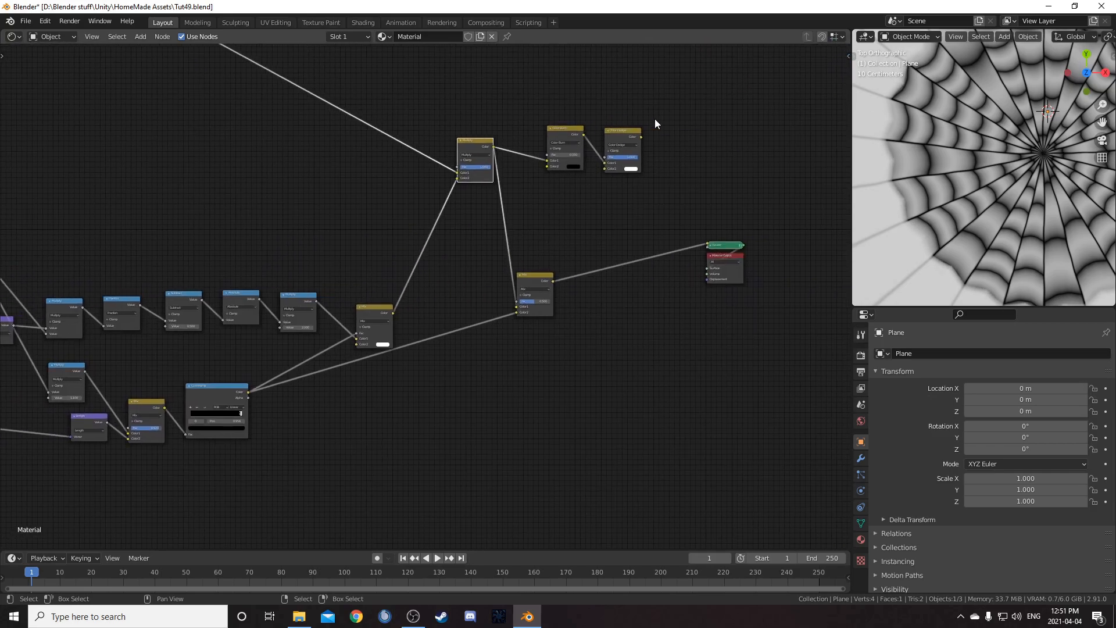
pyautogui.keyDown('ctrl'); pyautogui.keyDown('shift'); pyautogui.click(626, 132); pyautogui.keyUp('shift'); pyautogui.keyUp('ctrl')
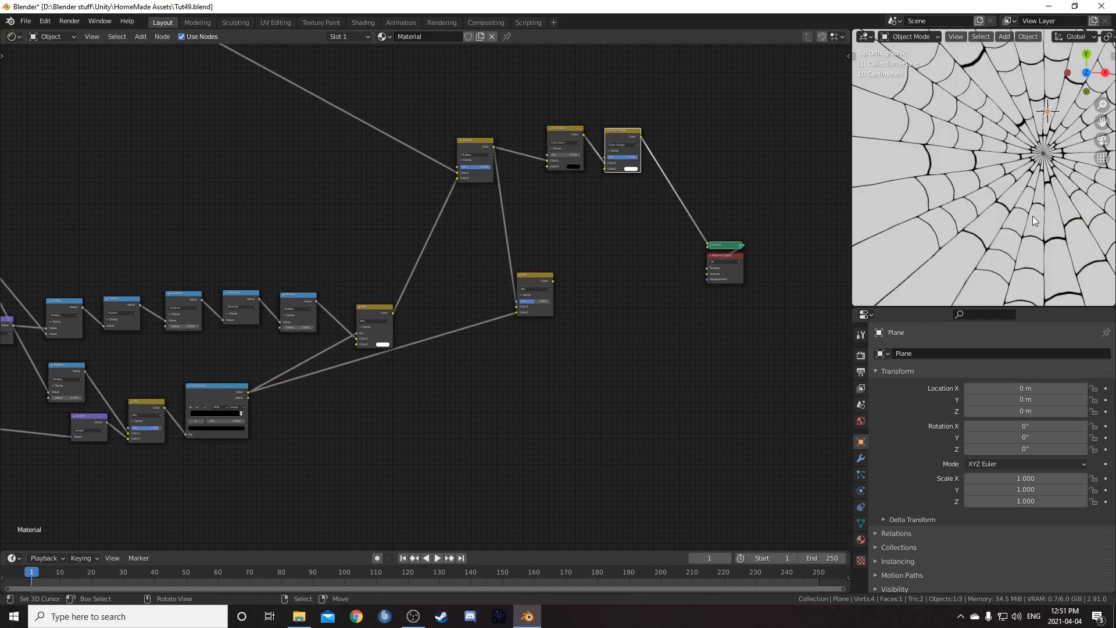
pyautogui.keyDown('shift'); pyautogui.moveTo(1008, 201); pyautogui.dragTo(972, 235, button='middle'); pyautogui.keyUp('shift')
# Move the lower ColorRamp's selected stop to position 0.972
pyautogui.scroll(2, 252, 437)
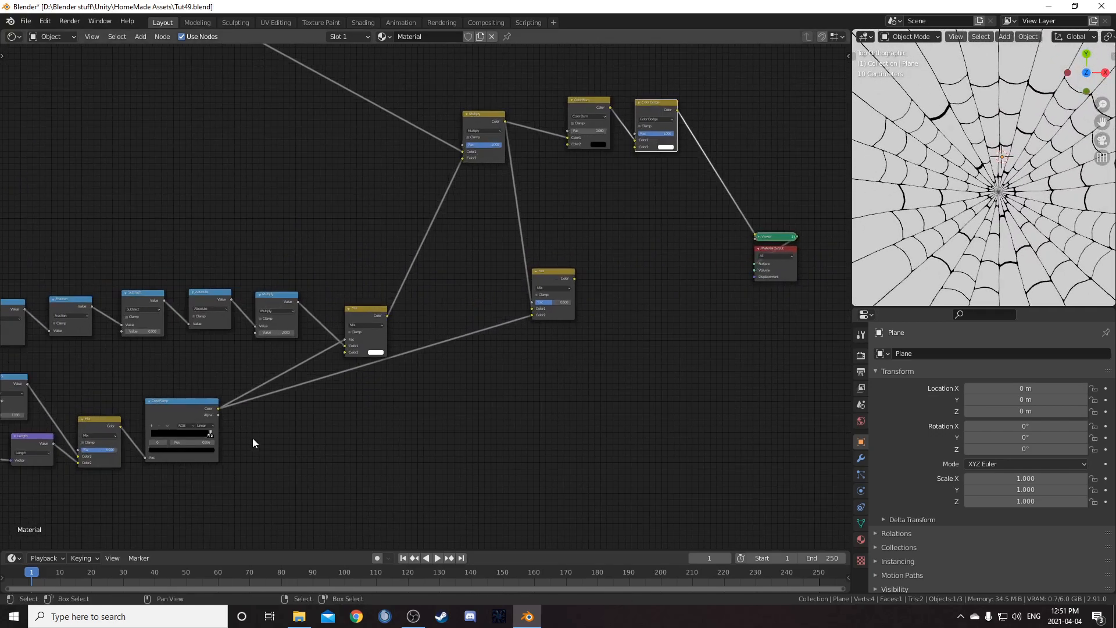
pyautogui.moveTo(252, 438); pyautogui.dragTo(560, 334, button='middle')
pyautogui.scroll(4, 562, 332)
pyautogui.scroll(3, 631, 329)
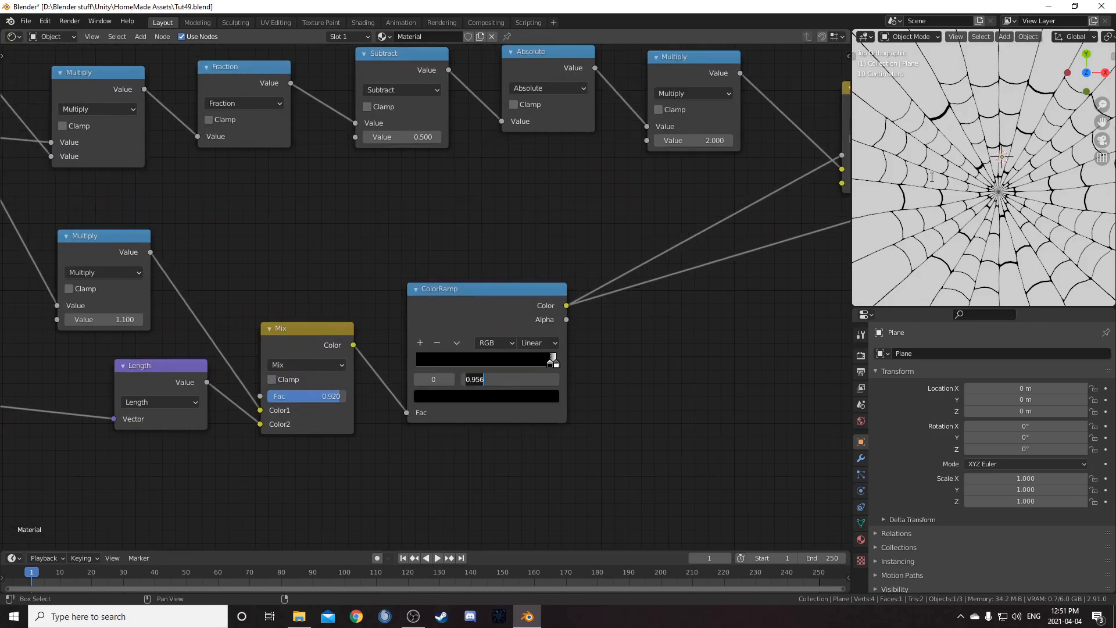
pyautogui.scroll(-1, 996, 182)
pyautogui.keyDown('shift'); pyautogui.moveTo(996, 182); pyautogui.dragTo(967, 180, button='middle'); pyautogui.keyUp('shift')
pyautogui.moveTo(553, 361); pyautogui.dragTo(554, 362)
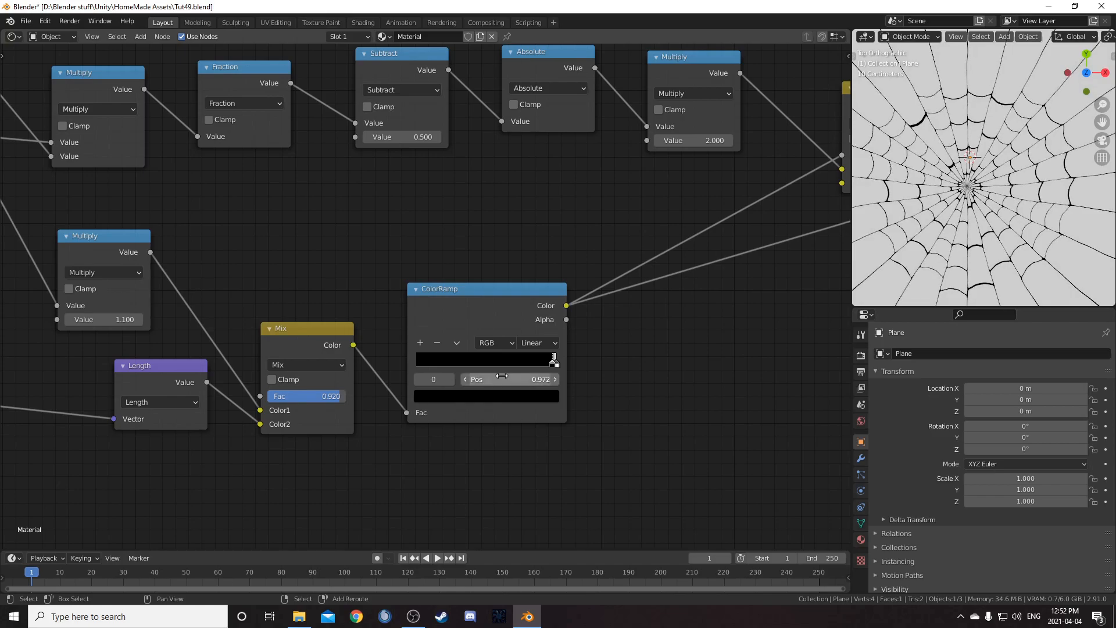
pyautogui.keyDown('shift'); pyautogui.moveTo(974, 254); pyautogui.dragTo(975, 246, button='middle'); pyautogui.keyUp('shift')
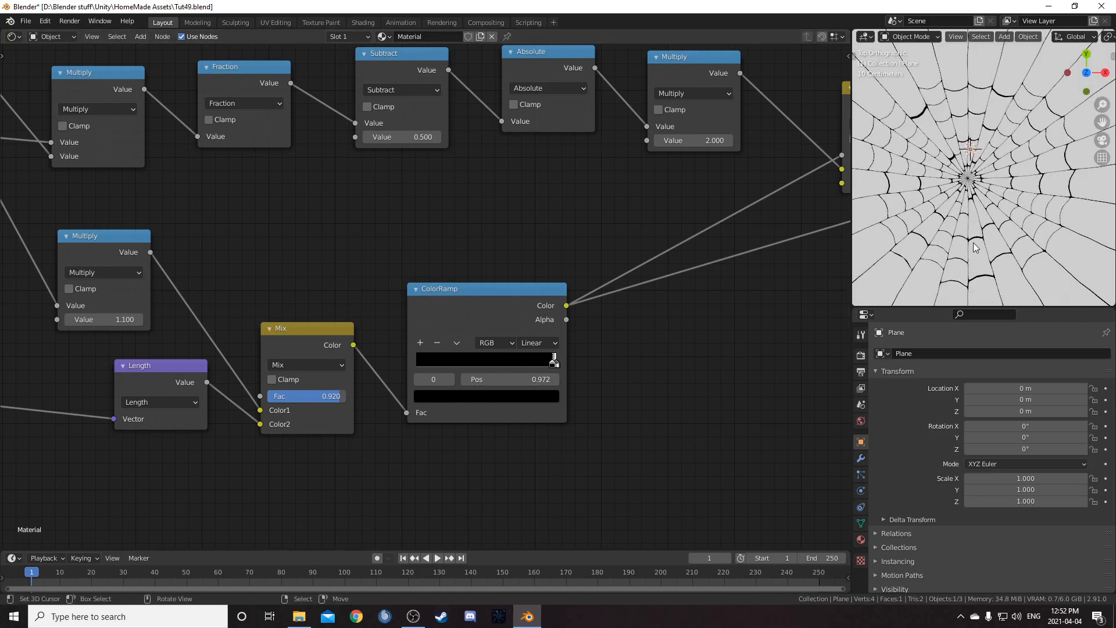
# Increase the White Noise Texture's W value in several increments
pyautogui.moveTo(347, 198); pyautogui.dragTo(397, 259, button='middle')
pyautogui.scroll(-3, 396, 257)
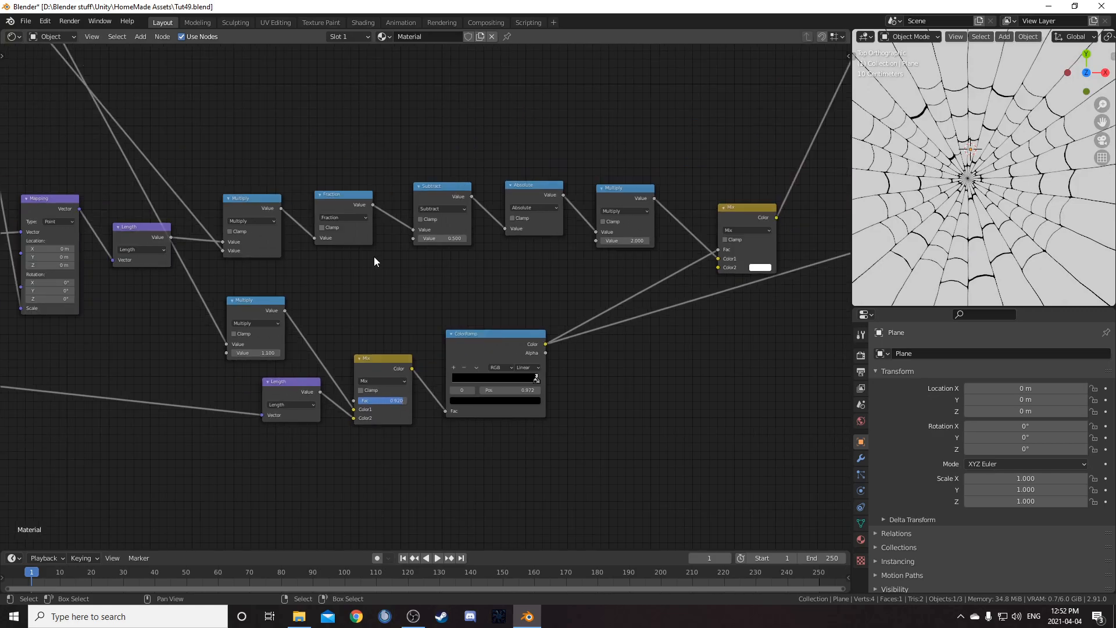
pyautogui.moveTo(315, 254); pyautogui.dragTo(482, 309, button='middle')
pyautogui.moveTo(198, 232); pyautogui.dragTo(470, 282, button='middle')
pyautogui.scroll(-3, 470, 283)
pyautogui.moveTo(110, 186); pyautogui.dragTo(279, 310, button='middle')
pyautogui.scroll(7, 371, 304)
pyautogui.scroll(6, 280, 309)
pyautogui.moveTo(344, 275); pyautogui.dragTo(401, 395, button='middle')
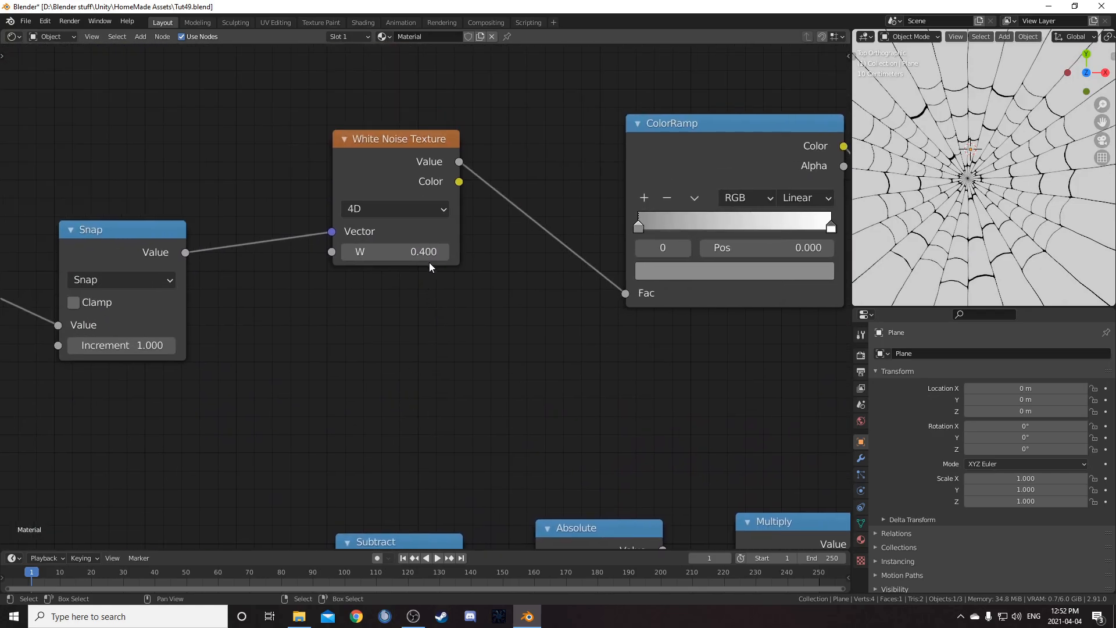
pyautogui.click(446, 251)
pyautogui.click(445, 251)
pyautogui.click(445, 252)
pyautogui.click(446, 252)
pyautogui.click(445, 252)
pyautogui.click(446, 252)
pyautogui.click(445, 251)
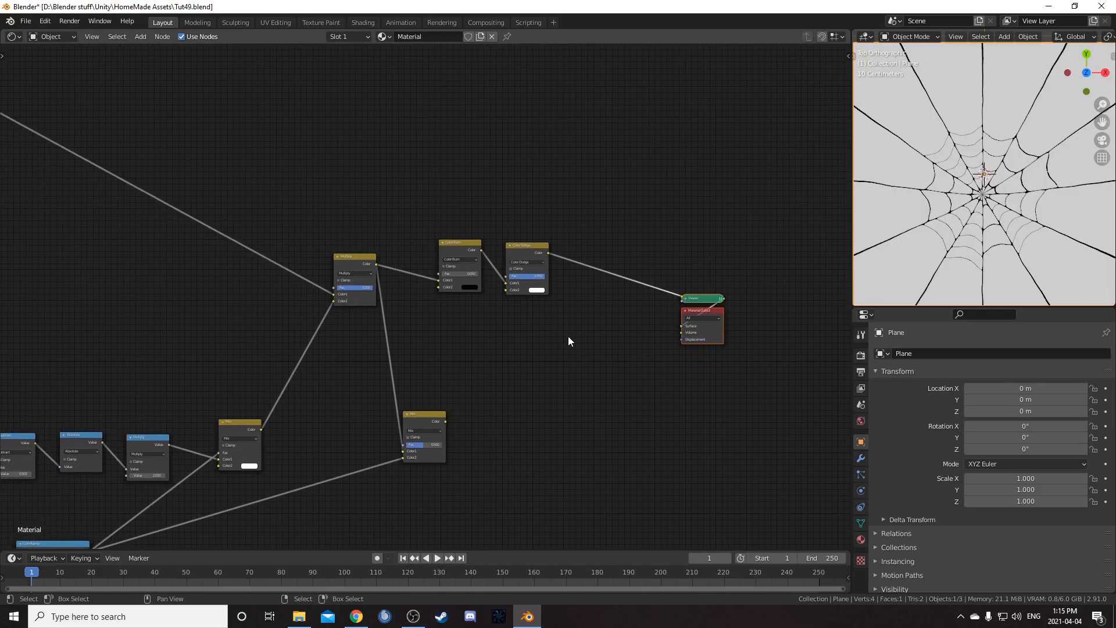
# Add a Principled BSDF node to the material
pyautogui.moveTo(599, 428); pyautogui.dragTo(537, 379, button='middle')
pyautogui.hotkey('shift', 'a')
pyautogui.click(562, 382)
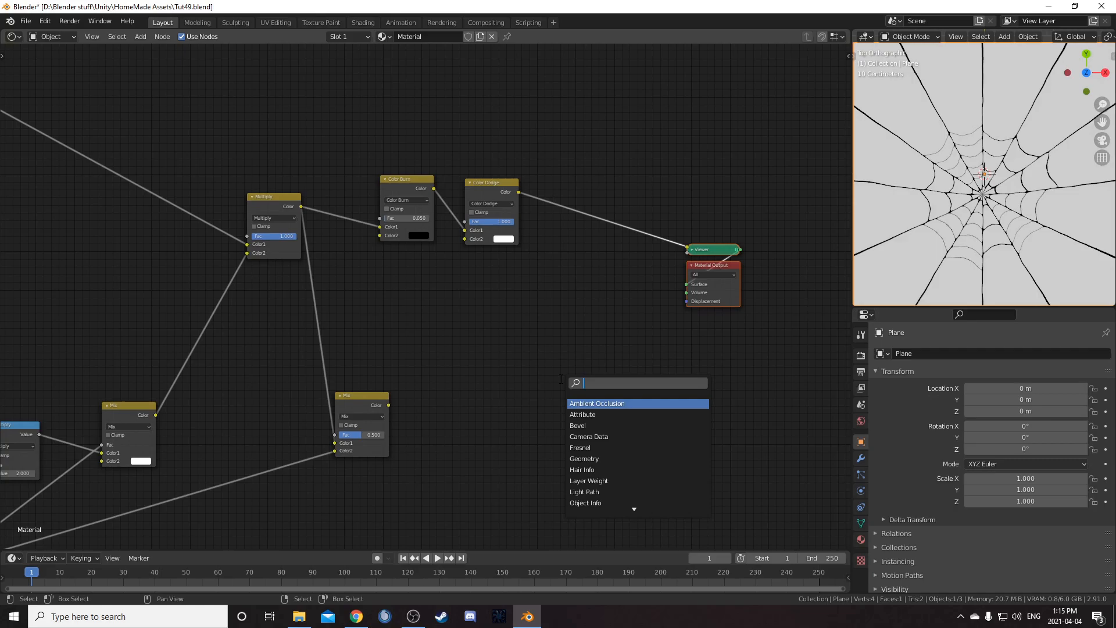
pyautogui.write('prin')
pyautogui.press('Return')
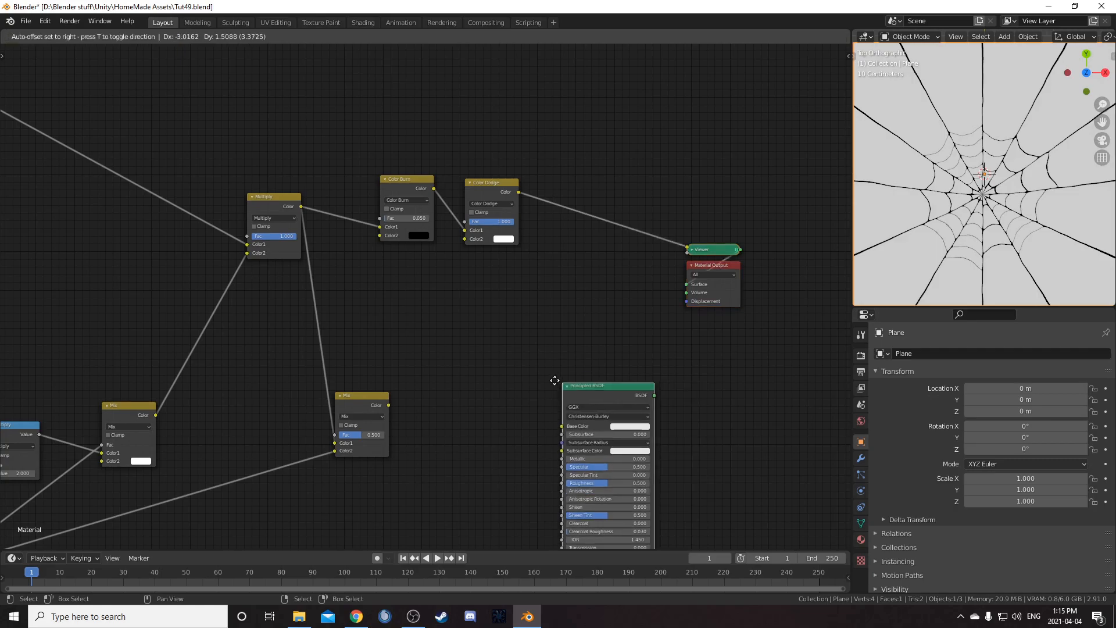
pyautogui.click(560, 114)
pyautogui.moveTo(700, 265); pyautogui.dragTo(530, 336, button='middle')
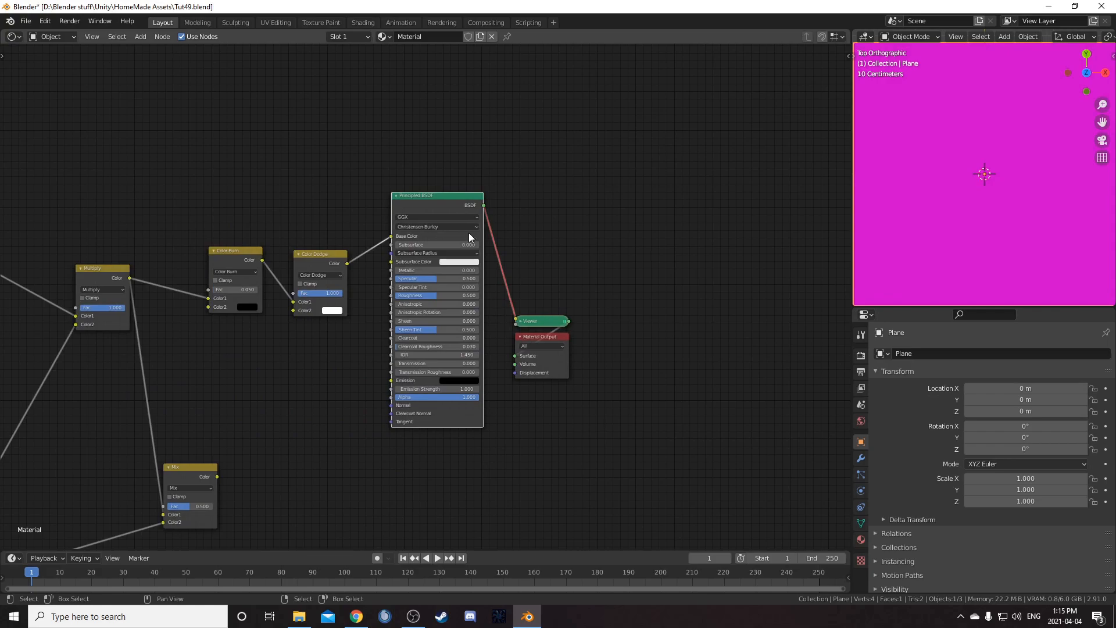
# Unlink the Principled BSDF and move the Viewer and Material Output nodes further right
pyautogui.keyDown('alt'); pyautogui.moveTo(455, 203); pyautogui.dragTo(440, 301); pyautogui.keyUp('alt')
pyautogui.scroll(-3, 439, 302)
pyautogui.moveTo(549, 357); pyautogui.dragTo(496, 293, button='middle')
pyautogui.moveTo(463, 227); pyautogui.dragTo(558, 293)
pyautogui.press('g')
pyautogui.click(731, 194)
pyautogui.moveTo(364, 234); pyautogui.dragTo(419, 175)
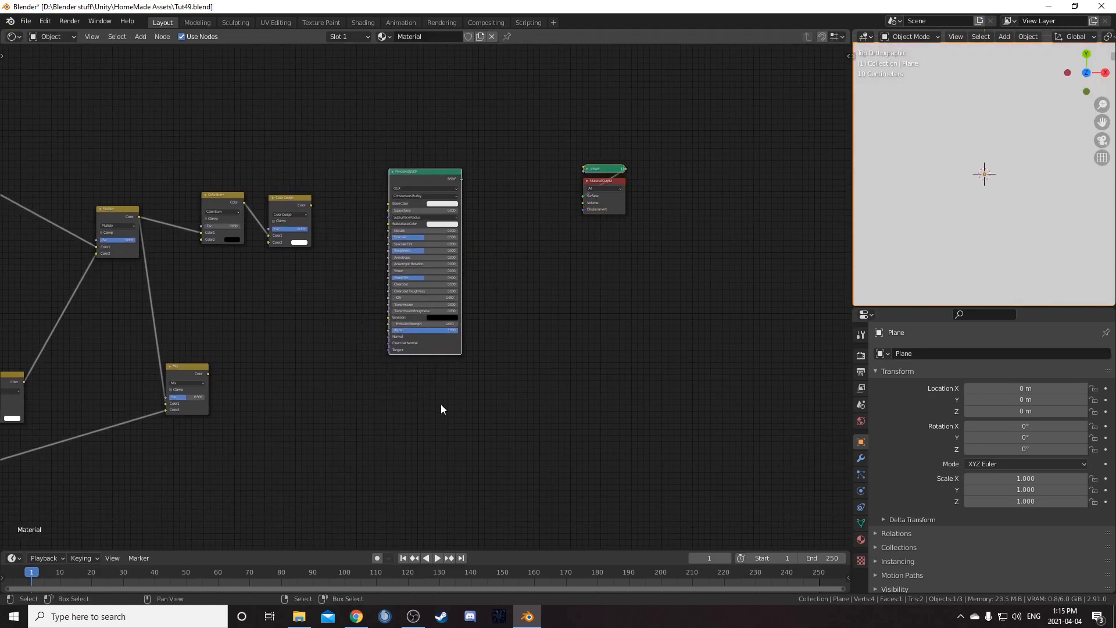
# Add a Transparent BSDF node below the Principled BSDF
pyautogui.hotkey('shift', 'a')
pyautogui.click(441, 403)
pyautogui.write('tran')
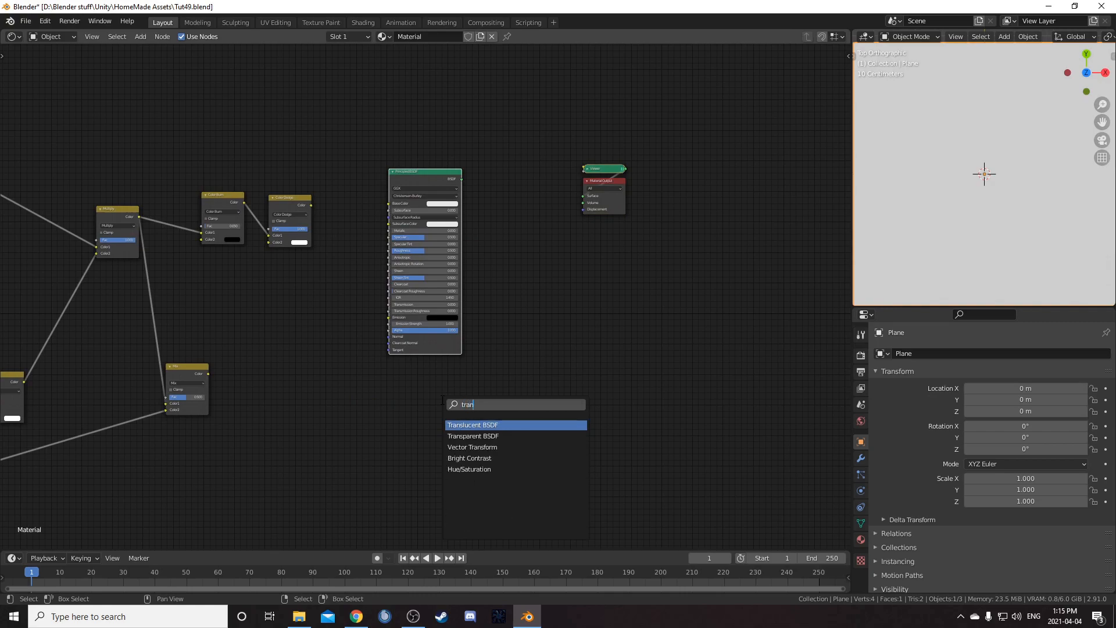
pyautogui.press('Down')
pyautogui.press('Return')
pyautogui.click(439, 401)
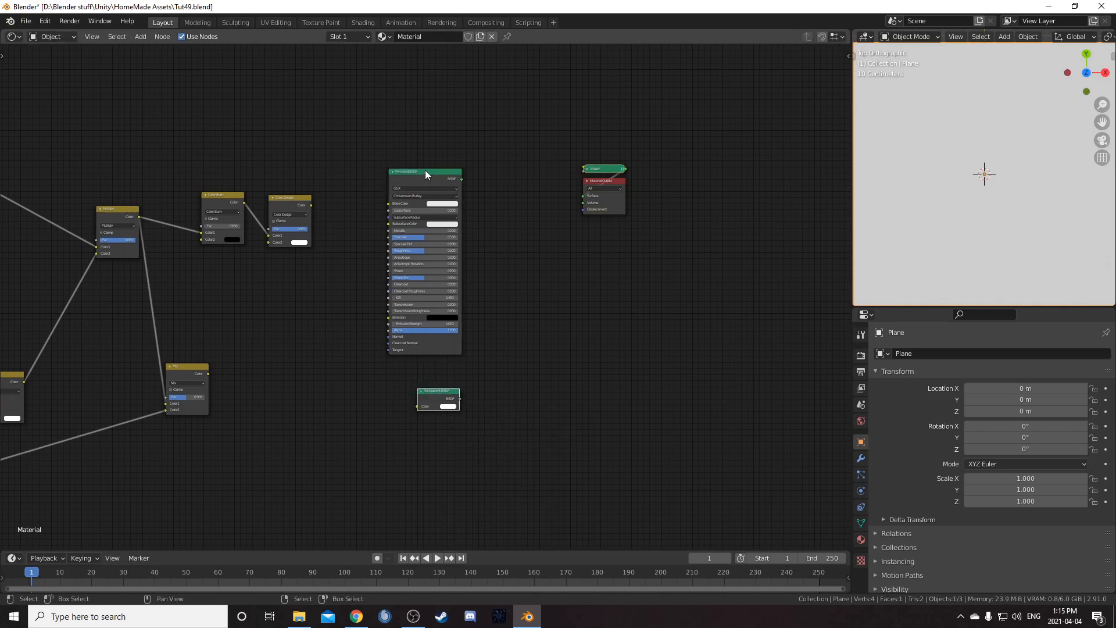
# Feed the Principled BSDF and Transparent BSDF into the two Shader inputs of a Mix Shader node
pyautogui.keyDown('ctrl'); pyautogui.keyDown('shift'); pyautogui.moveTo(432, 175); pyautogui.dragTo(457, 396, button='right'); pyautogui.keyUp('shift'); pyautogui.keyUp('ctrl')
pyautogui.scroll(5, 482, 354)
pyautogui.moveTo(542, 273); pyautogui.dragTo(566, 119)
pyautogui.moveTo(455, 122); pyautogui.dragTo(322, 258)
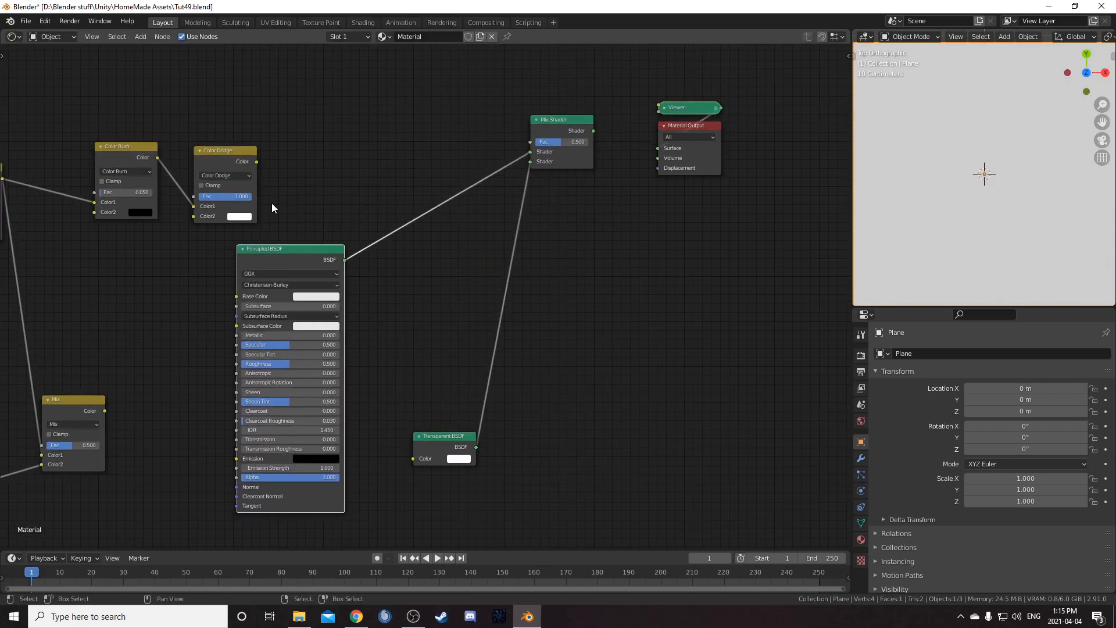
# Connect the Color Dodge output to the Mix Shader's Fac input
pyautogui.moveTo(256, 162); pyautogui.dragTo(265, 161)
pyautogui.moveTo(526, 142); pyautogui.dragTo(530, 142)
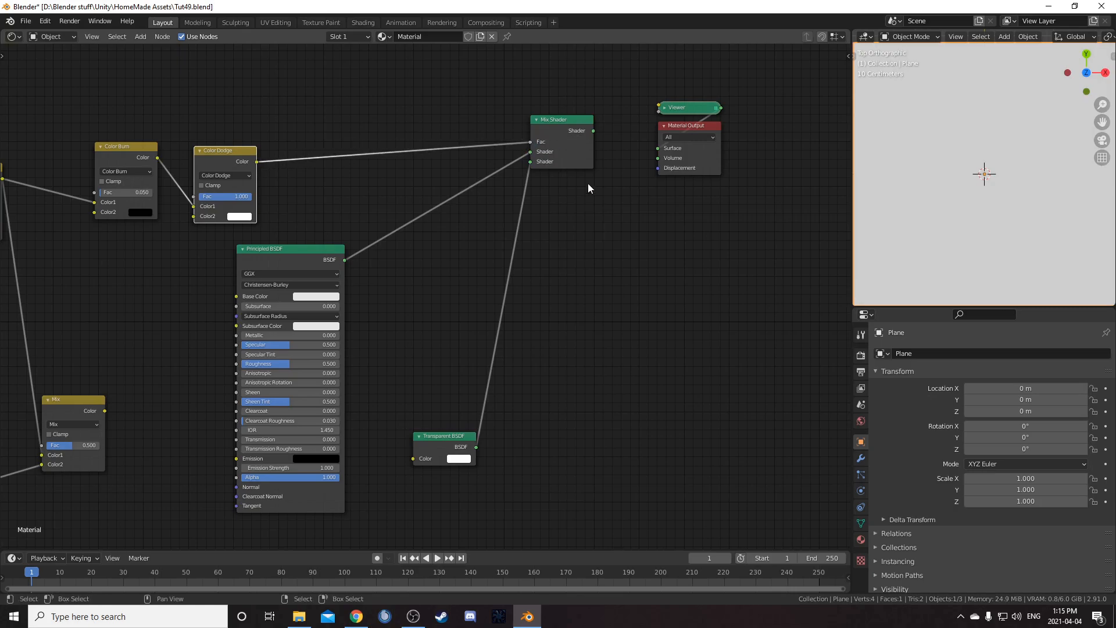
pyautogui.moveTo(538, 139); pyautogui.dragTo(451, 209, button='middle')
pyautogui.scroll(1, 459, 210)
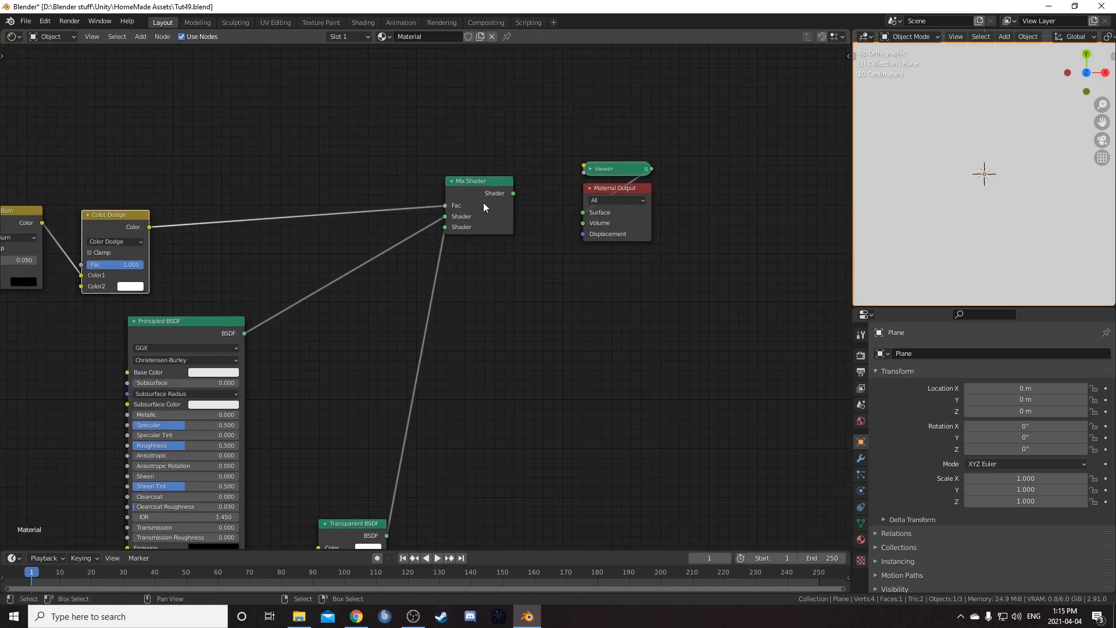
# Connect the Mix Shader to the Material Output surface and move the Transparent BSDF up beside the Principled BSDF
pyautogui.keyDown('ctrl'); pyautogui.keyDown('shift'); pyautogui.click(483, 202); pyautogui.keyUp('shift'); pyautogui.keyUp('ctrl')
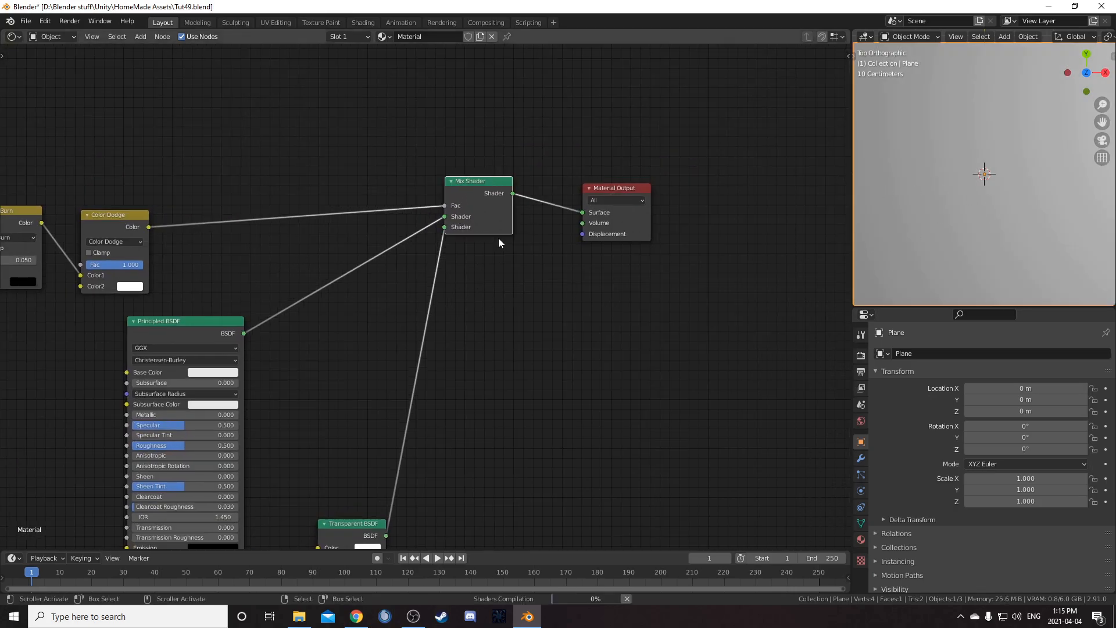
pyautogui.moveTo(496, 239); pyautogui.dragTo(537, 164, button='middle')
pyautogui.moveTo(522, 253); pyautogui.dragTo(634, 205, button='middle')
pyautogui.moveTo(381, 196); pyautogui.dragTo(430, 157)
pyautogui.moveTo(505, 410); pyautogui.dragTo(521, 189)
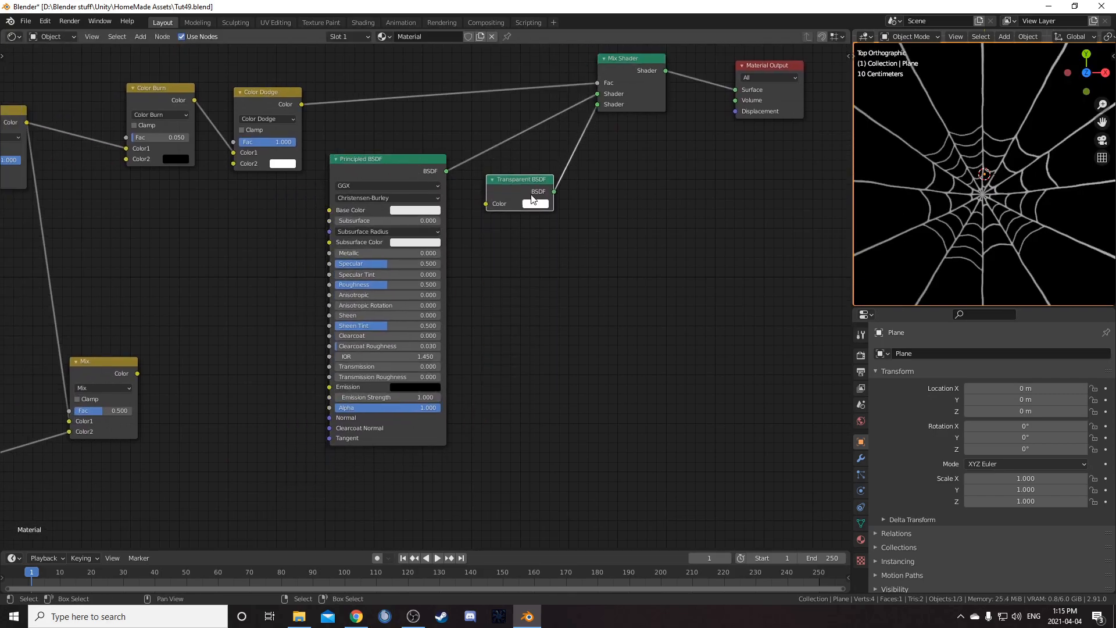
pyautogui.moveTo(605, 337); pyautogui.dragTo(631, 334, button='middle')
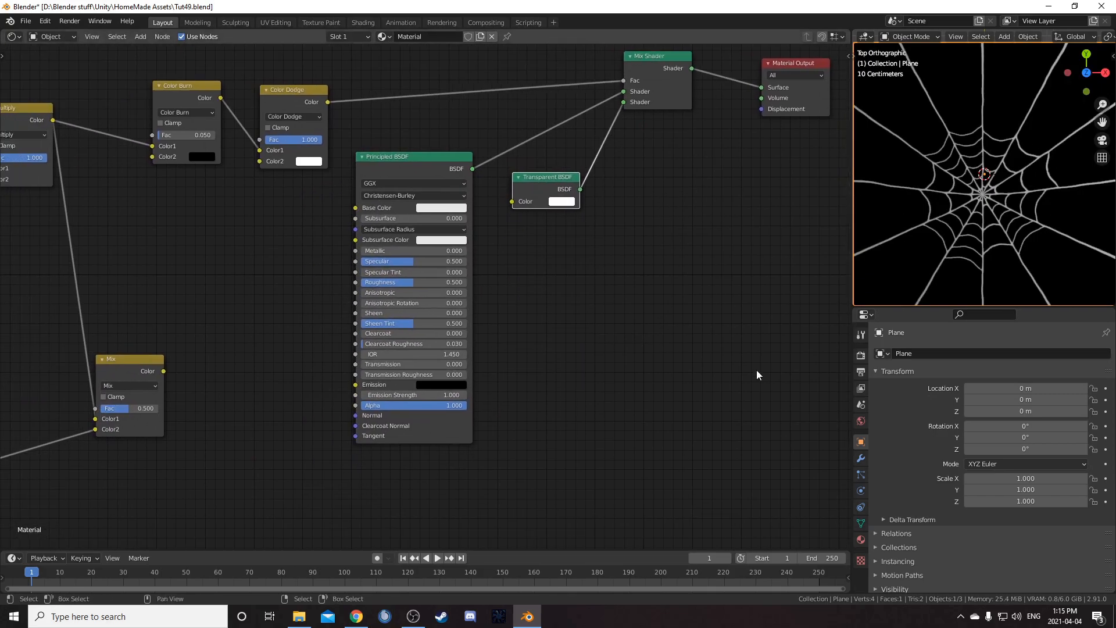
# In the material settings, set both Blend Mode and Shadow Mode to Alpha Clip
pyautogui.click(860, 540)
pyautogui.scroll(-1, 970, 483)
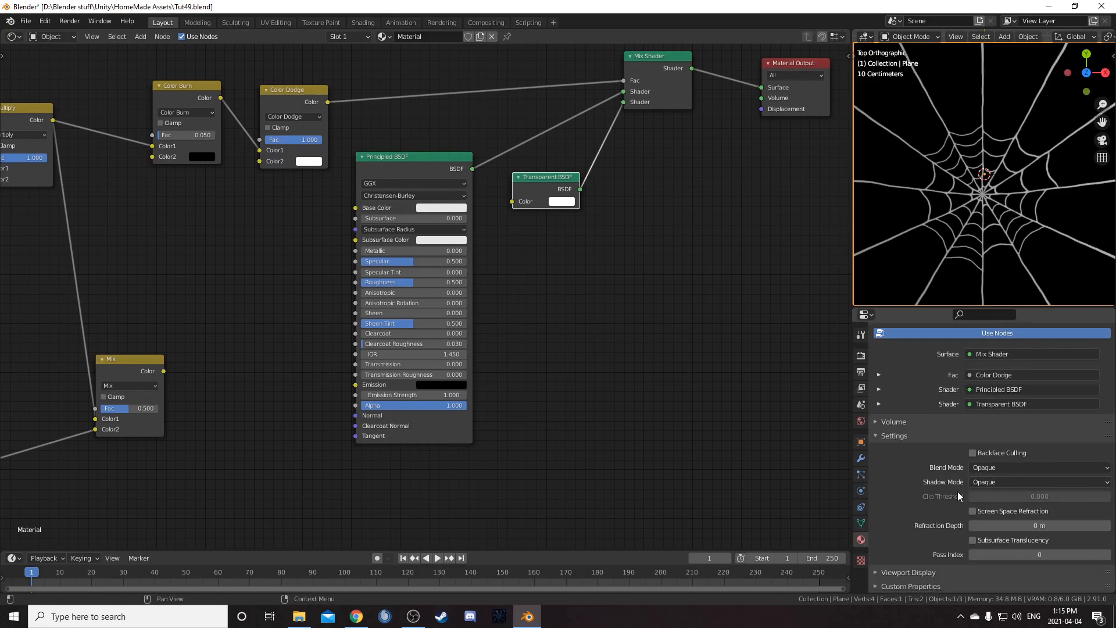
pyautogui.click(988, 467)
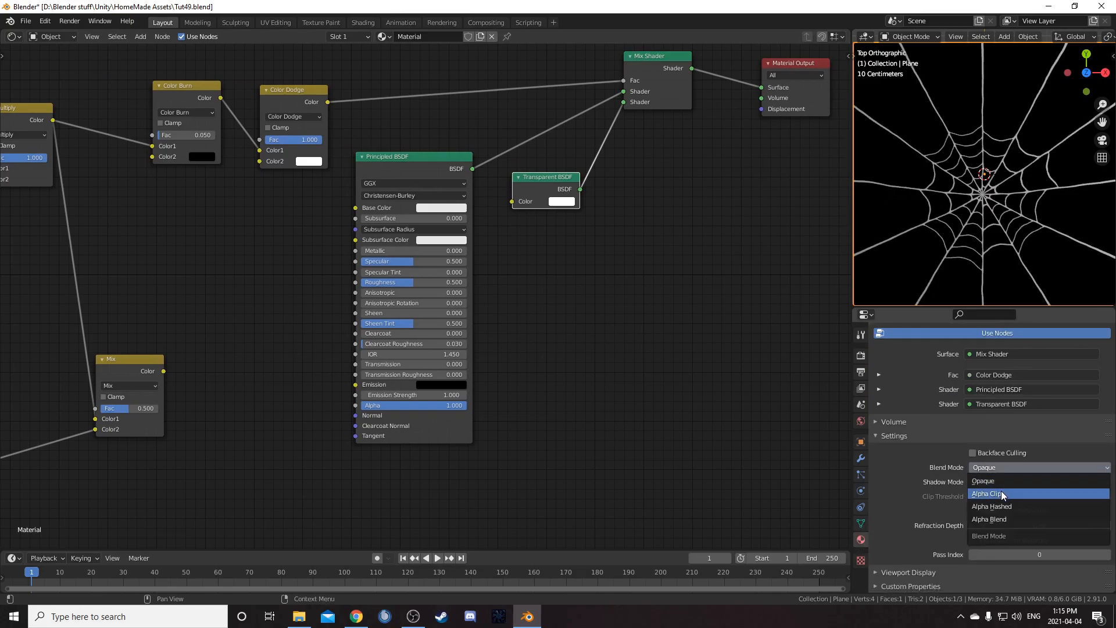
pyautogui.click(1001, 493)
pyautogui.click(1018, 481)
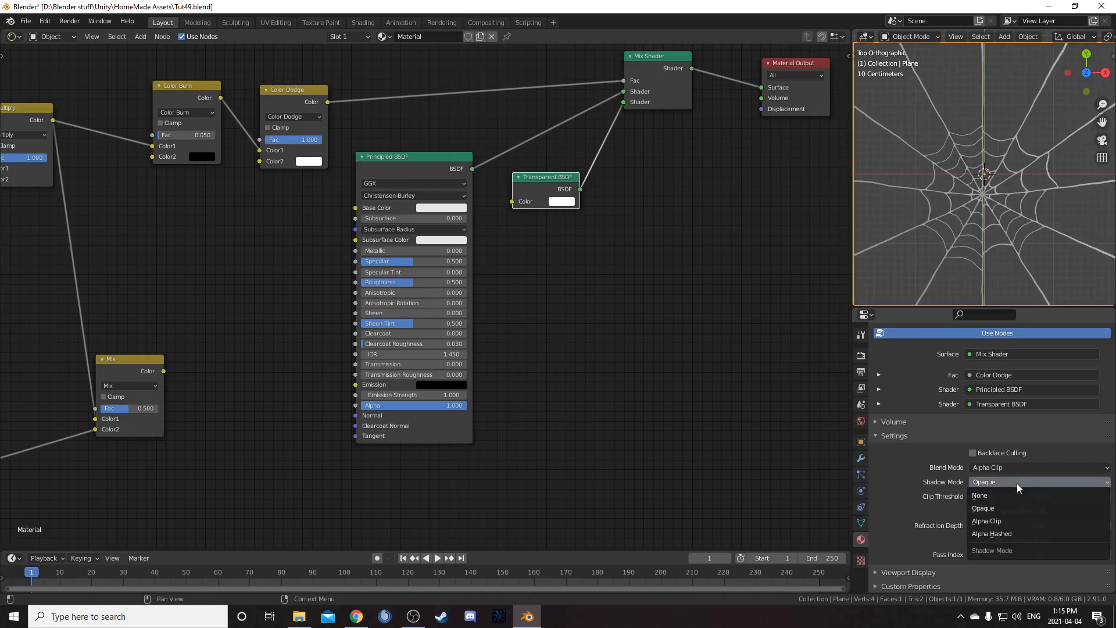
pyautogui.click(1001, 521)
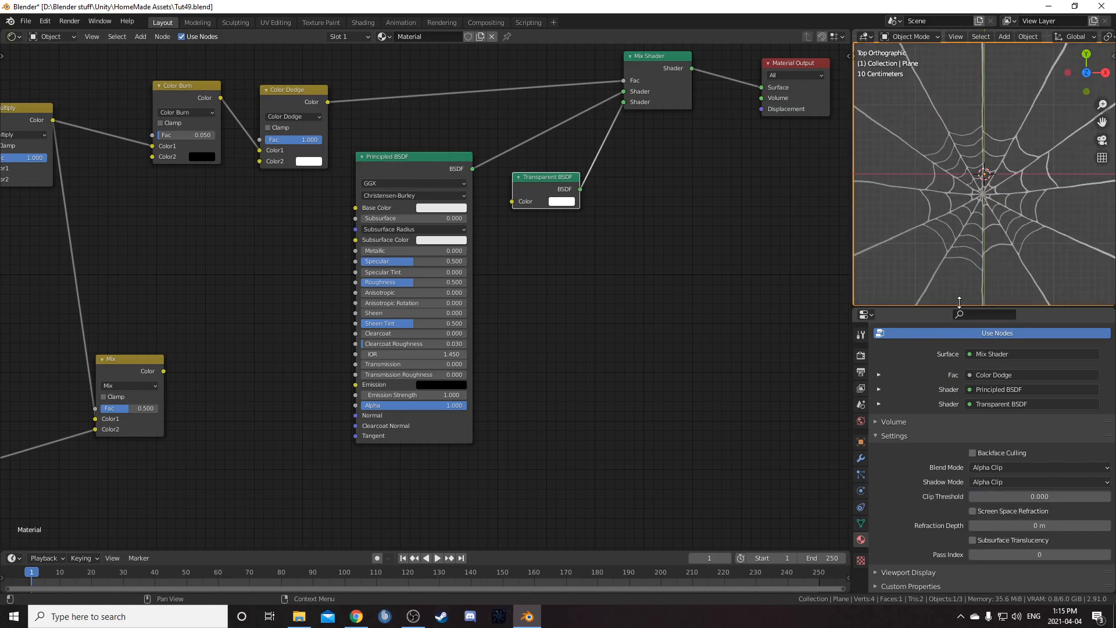
# Add a new plane in the 3D viewport and scale it up
pyautogui.scroll(-4, 959, 285)
pyautogui.moveTo(963, 261); pyautogui.dragTo(977, 191, button='middle')
pyautogui.hotkey('shift', 'a')
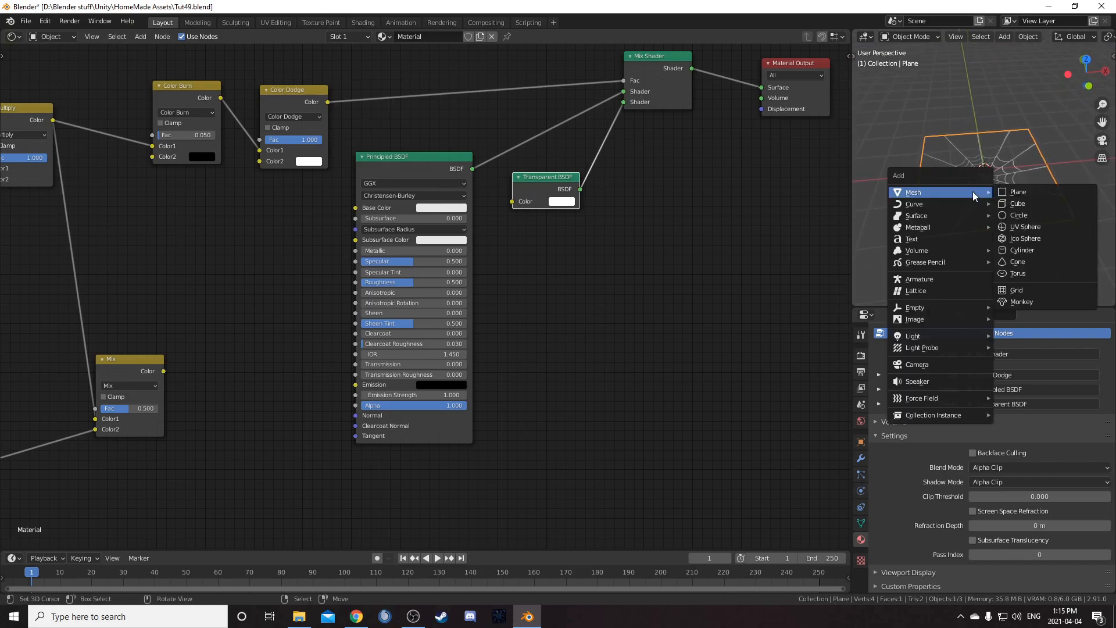
pyautogui.click(1032, 194)
pyautogui.press('s')
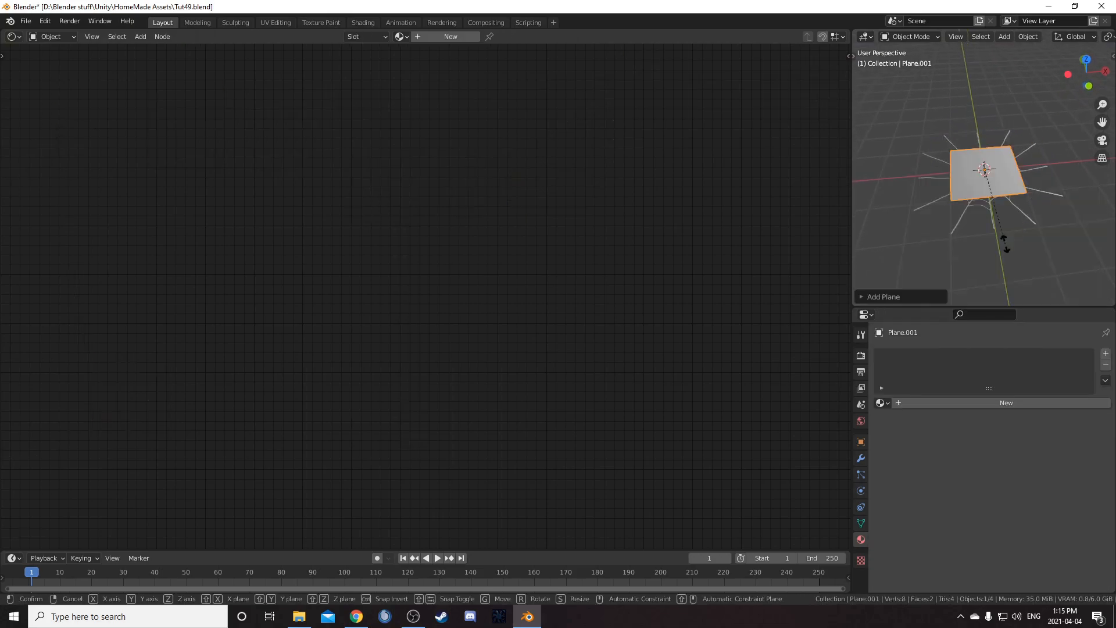
pyautogui.click(1049, 252)
# Move the new plane about 0.44 m down along the Z axis
pyautogui.press('g')
pyautogui.press('z')
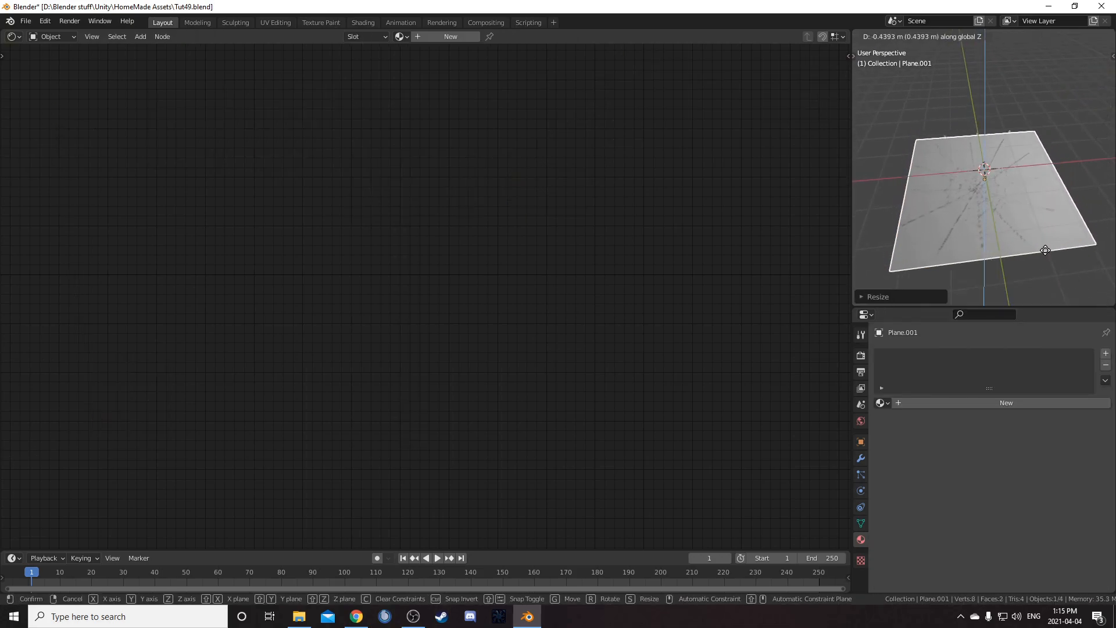
pyautogui.click(1047, 252)
# Select the new plane and rotate it 90 degrees about the X axis
pyautogui.scroll(4, 1025, 238)
pyautogui.rightClick(987, 188)
pyautogui.moveTo(987, 187); pyautogui.dragTo(1003, 216, button='middle')
pyautogui.keyDown('shift'); pyautogui.click(1038, 236); pyautogui.keyUp('shift')
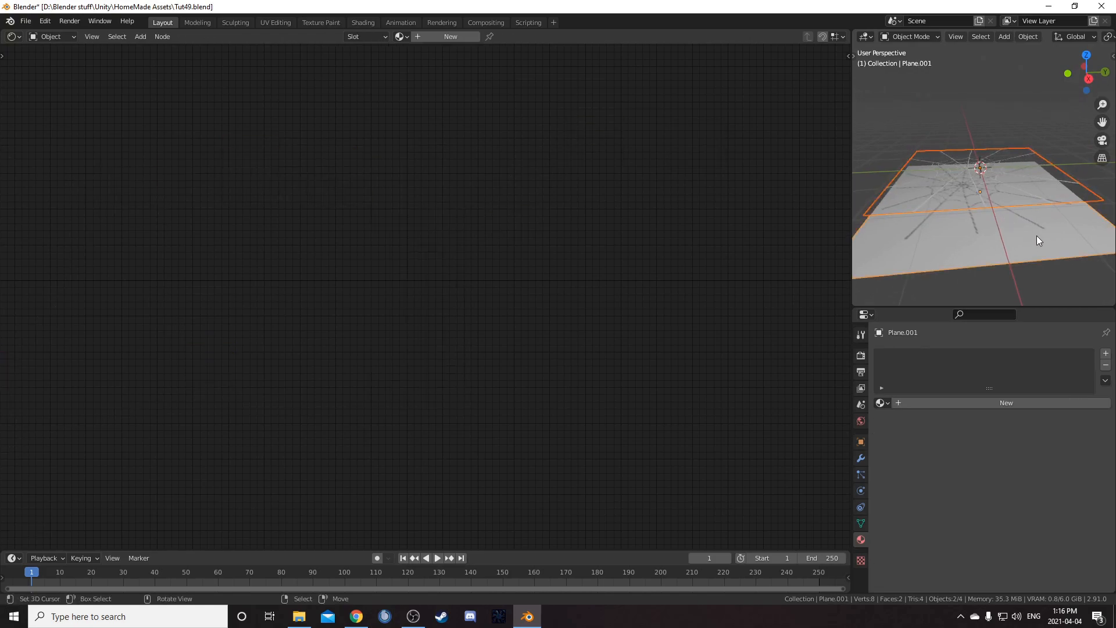
pyautogui.write('rx90')
pyautogui.press('Return')
# Select an object in the viewport and move it to a new position
pyautogui.moveTo(1022, 259); pyautogui.dragTo(946, 242, button='middle')
pyautogui.click(994, 154)
pyautogui.click(999, 81)
pyautogui.press('g')
pyautogui.click(1031, 161)
pyautogui.scroll(4, 1023, 188)
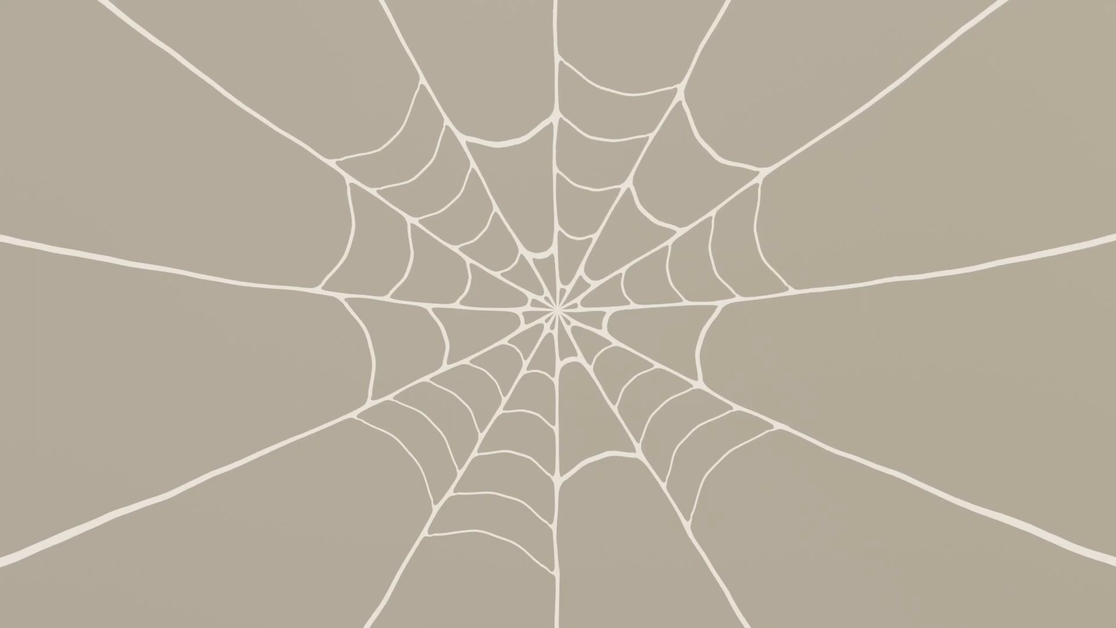